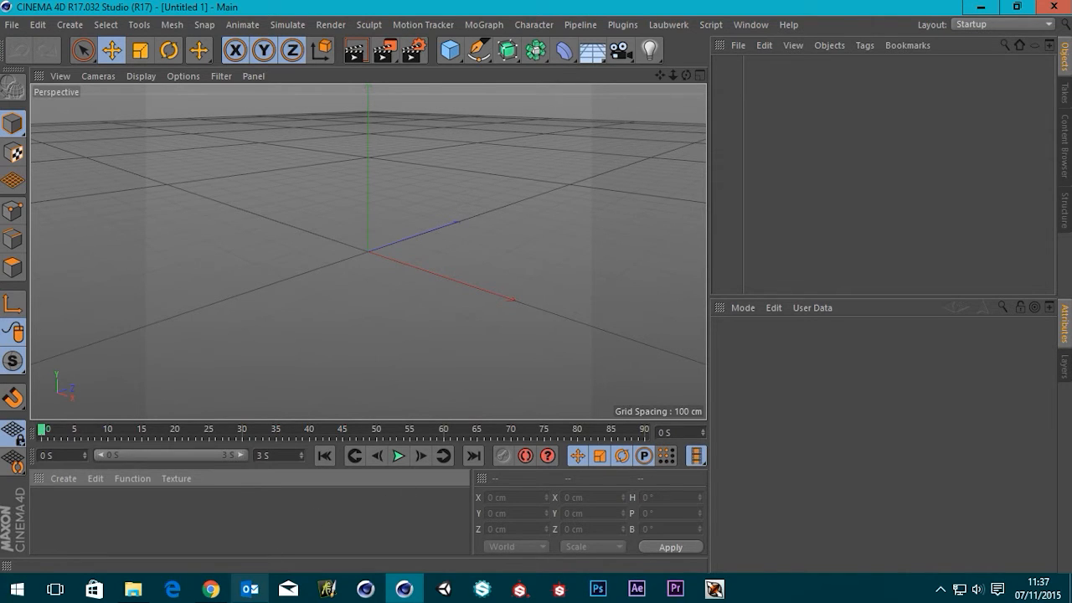
Step: Switch to Chrome, open the Get Unity page on unity3d.com and compare the Personal and Professional edition features
{"action": "left_click", "coordinate": [212, 589]}
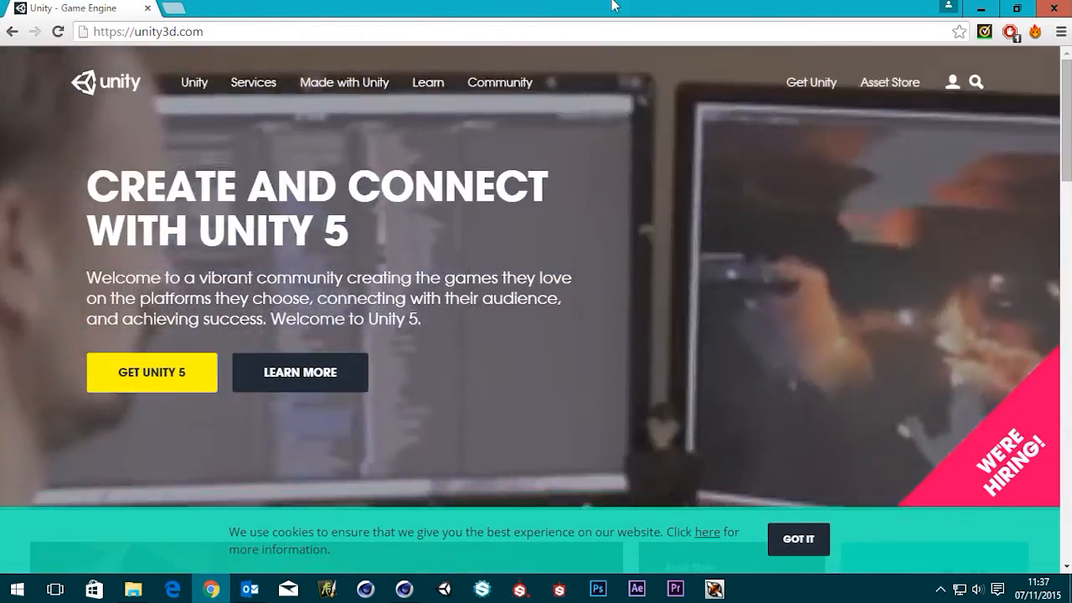
{"action": "double_click", "coordinate": [607, 10]}
{"action": "double_click", "coordinate": [586, 5]}
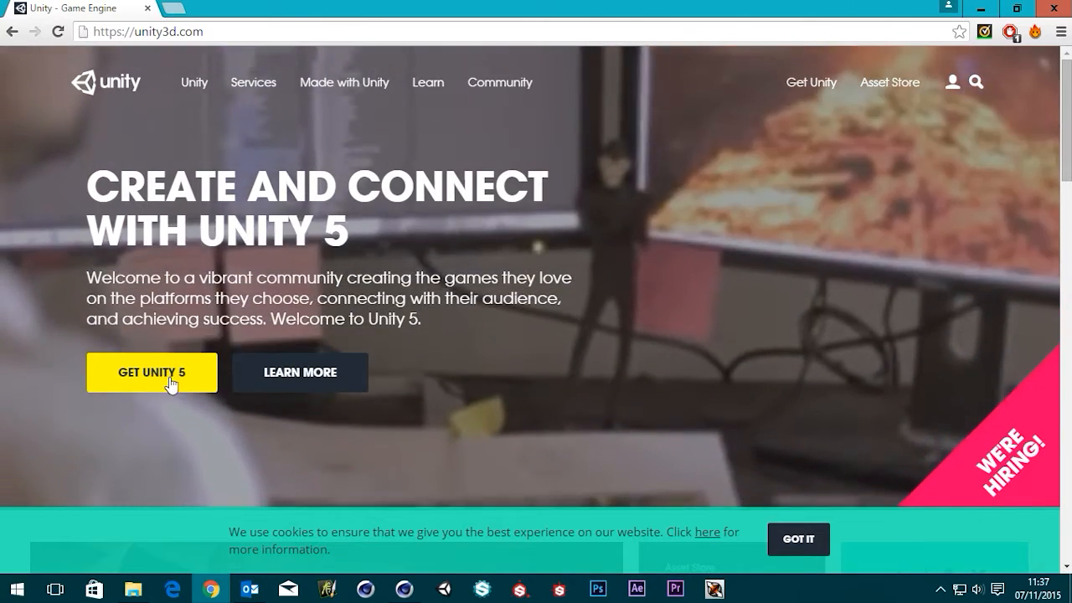
{"action": "left_click", "coordinate": [172, 382]}
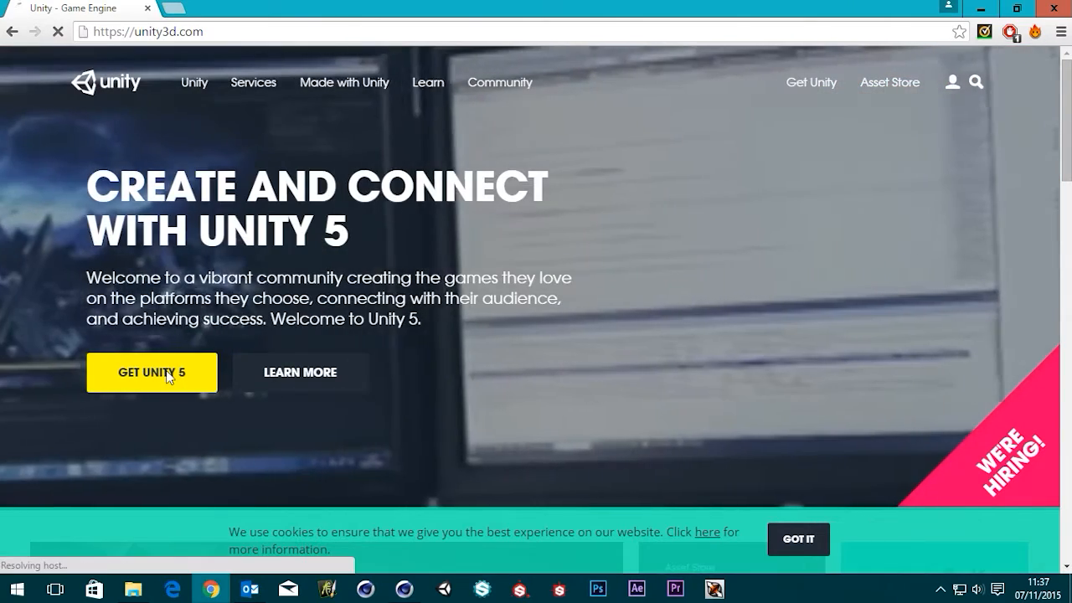
{"action": "scroll", "coordinate": [490, 278], "scroll_direction": "down", "scroll_amount": 5}
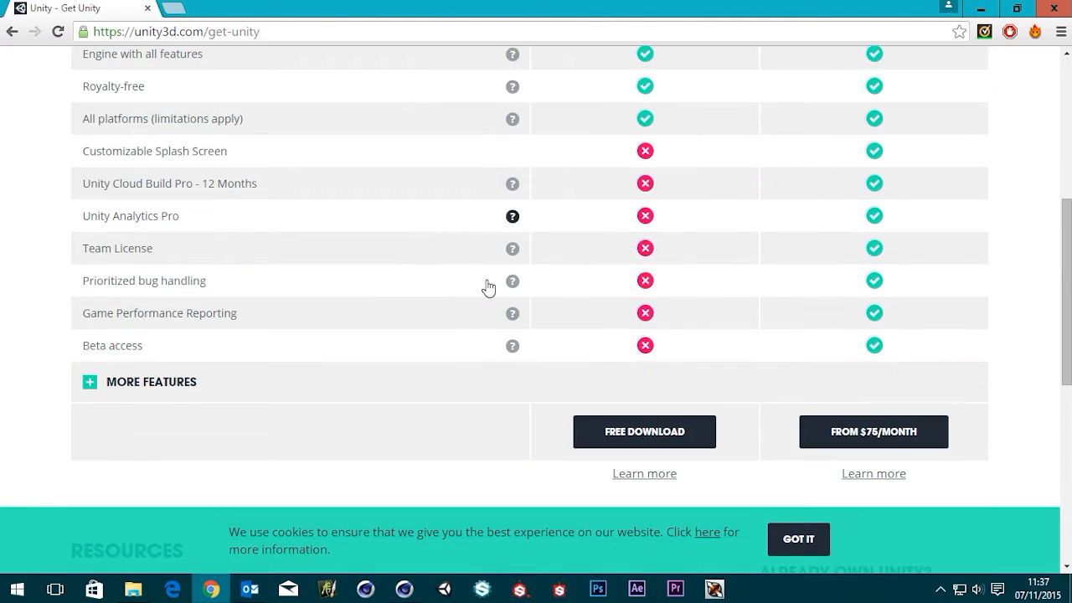
{"action": "scroll", "coordinate": [633, 324], "scroll_direction": "up", "scroll_amount": 5}
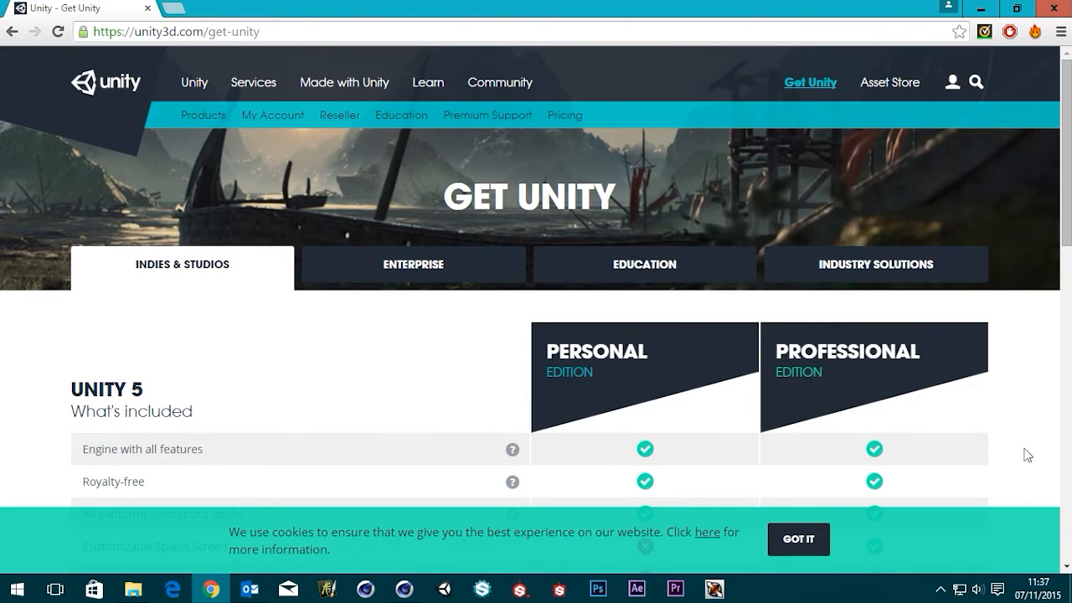
{"action": "scroll", "coordinate": [635, 332], "scroll_direction": "down", "scroll_amount": 2}
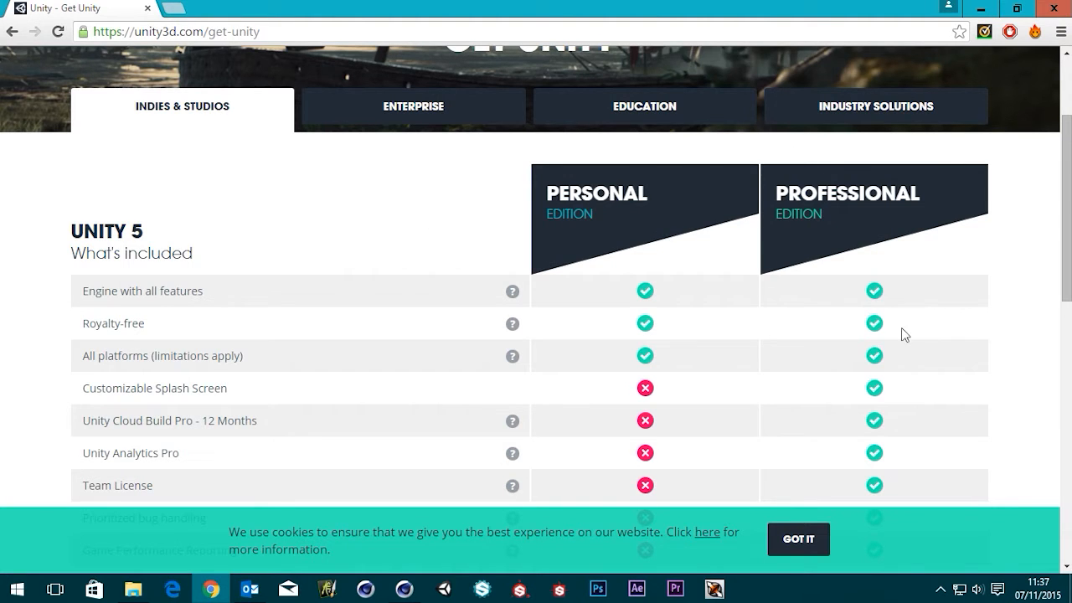
{"action": "scroll", "coordinate": [916, 340], "scroll_direction": "down", "scroll_amount": 1}
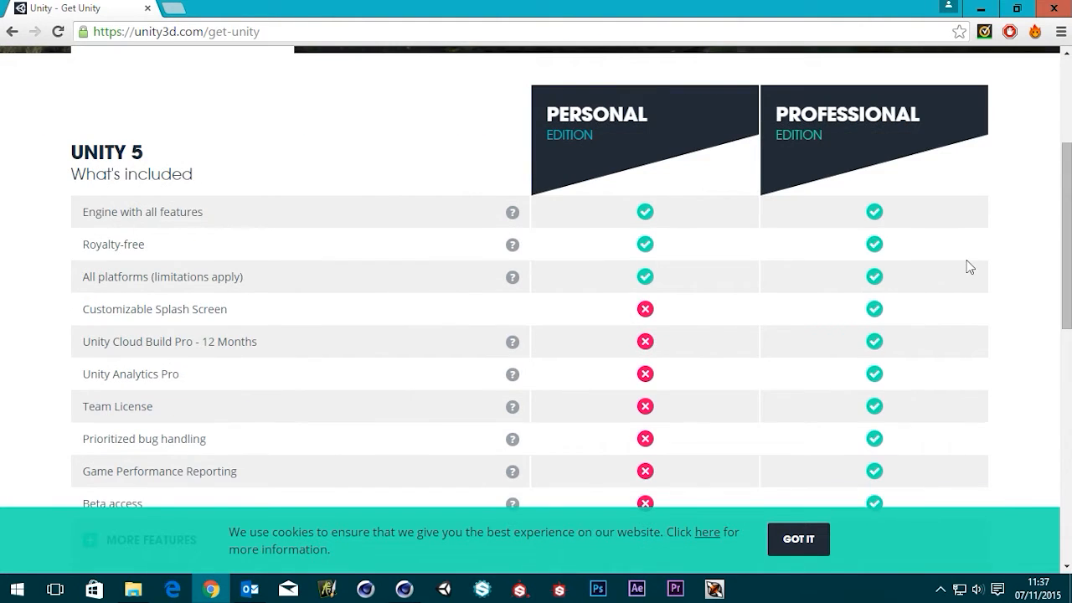
{"action": "scroll", "coordinate": [964, 266], "scroll_direction": "down", "scroll_amount": 1}
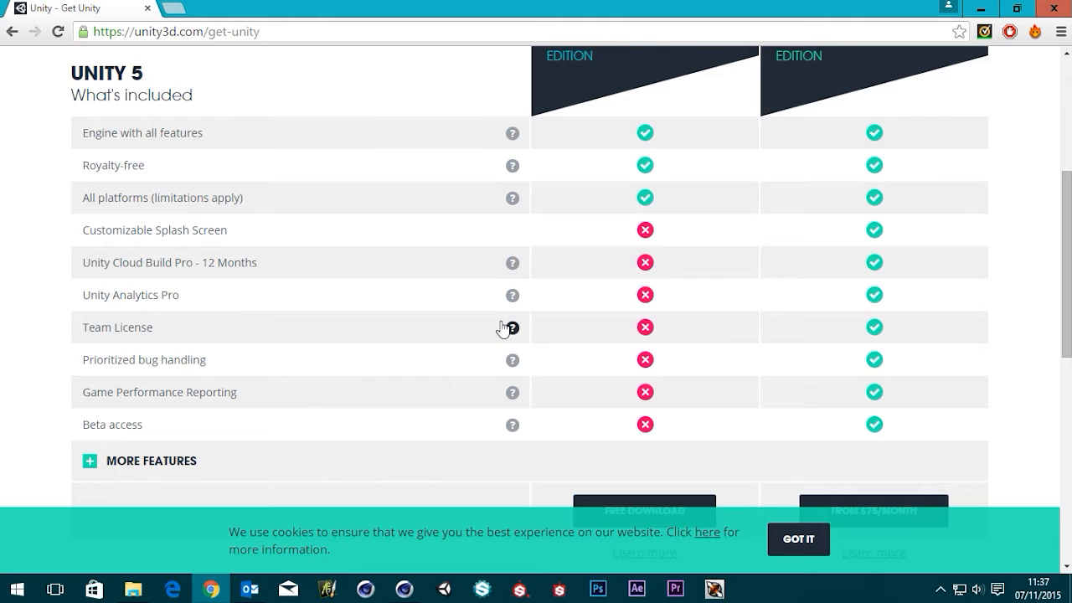
{"action": "scroll", "coordinate": [529, 325], "scroll_direction": "down", "scroll_amount": 2}
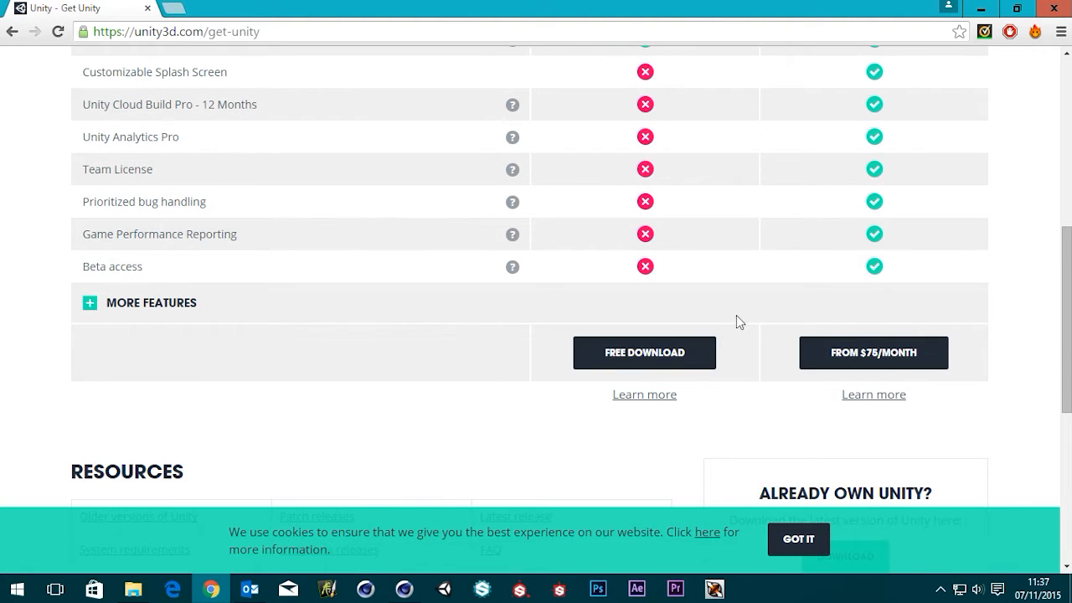
Step: Open the Personal edition's free download page, review the installer details, and close the browser
{"action": "left_click", "coordinate": [650, 352]}
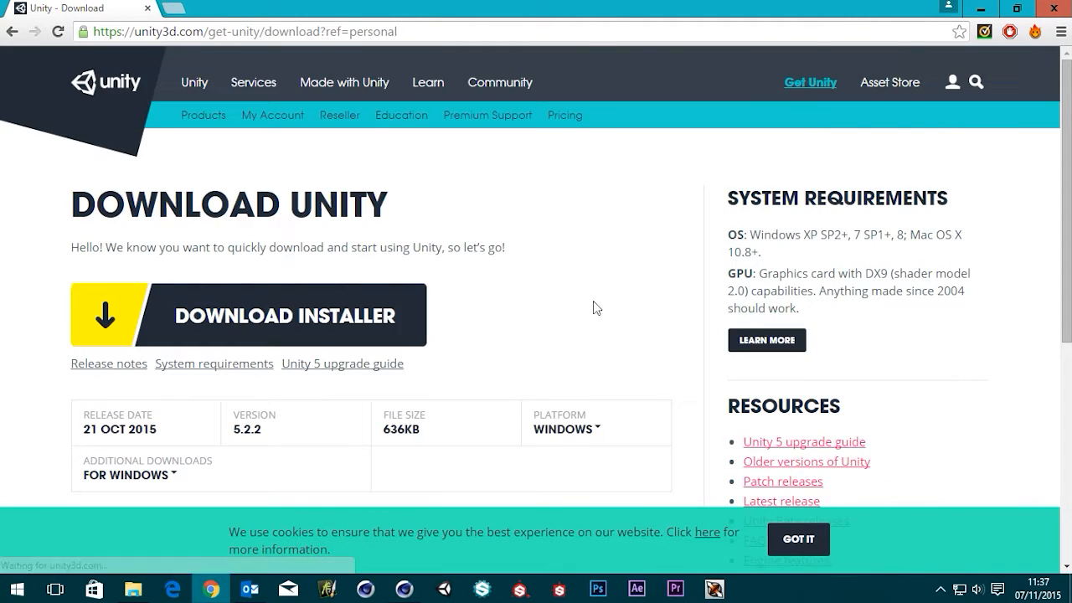
{"action": "scroll", "coordinate": [520, 260], "scroll_direction": "down", "scroll_amount": 2}
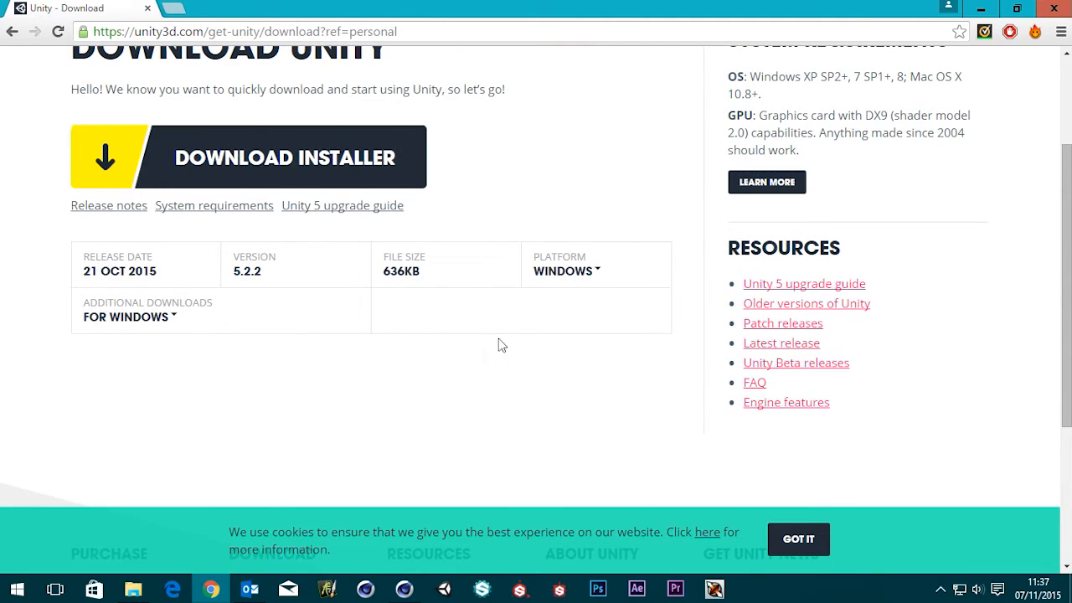
{"action": "scroll", "coordinate": [500, 344], "scroll_direction": "up", "scroll_amount": 2}
{"action": "scroll", "coordinate": [561, 390], "scroll_direction": "down", "scroll_amount": 1}
{"action": "left_click_drag", "start_coordinate": [299, 343], "coordinate": [270, 362]}
{"action": "left_click", "coordinate": [282, 356]}
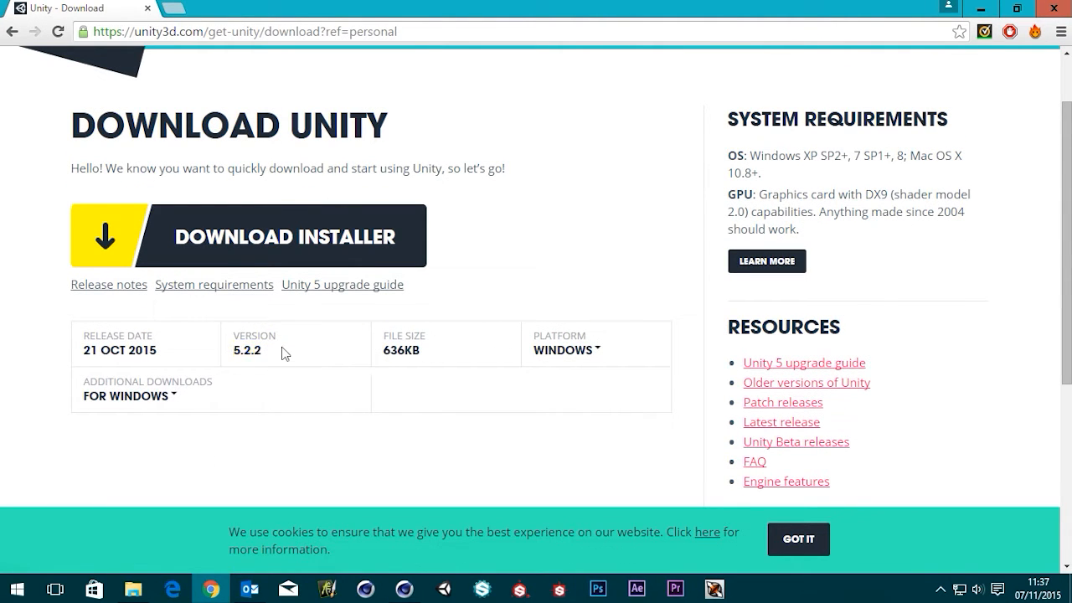
{"action": "scroll", "coordinate": [540, 306], "scroll_direction": "up", "scroll_amount": 1}
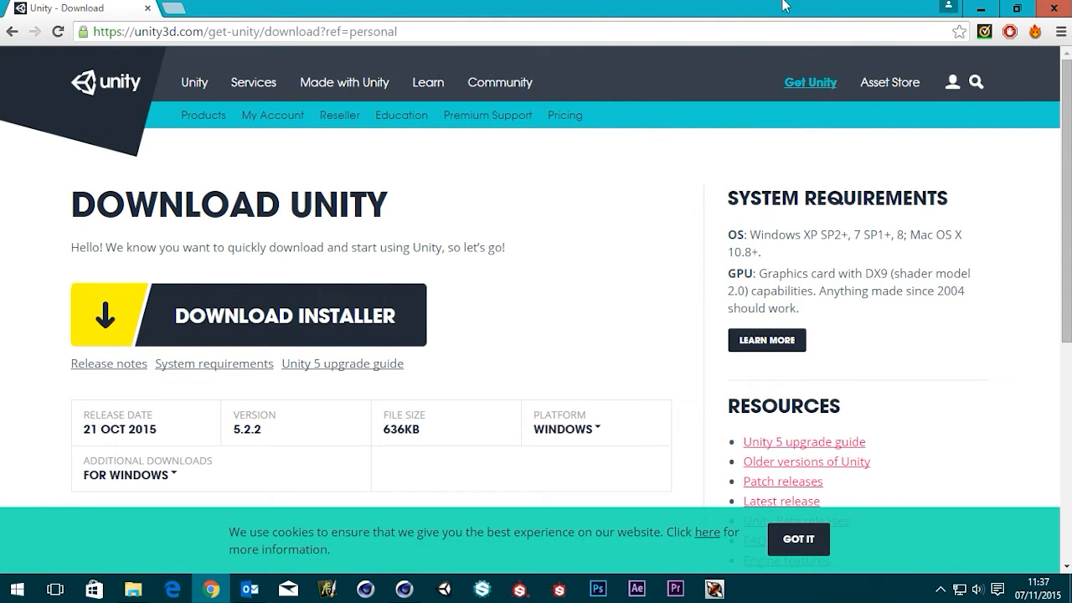
{"action": "left_click", "coordinate": [1054, 8]}
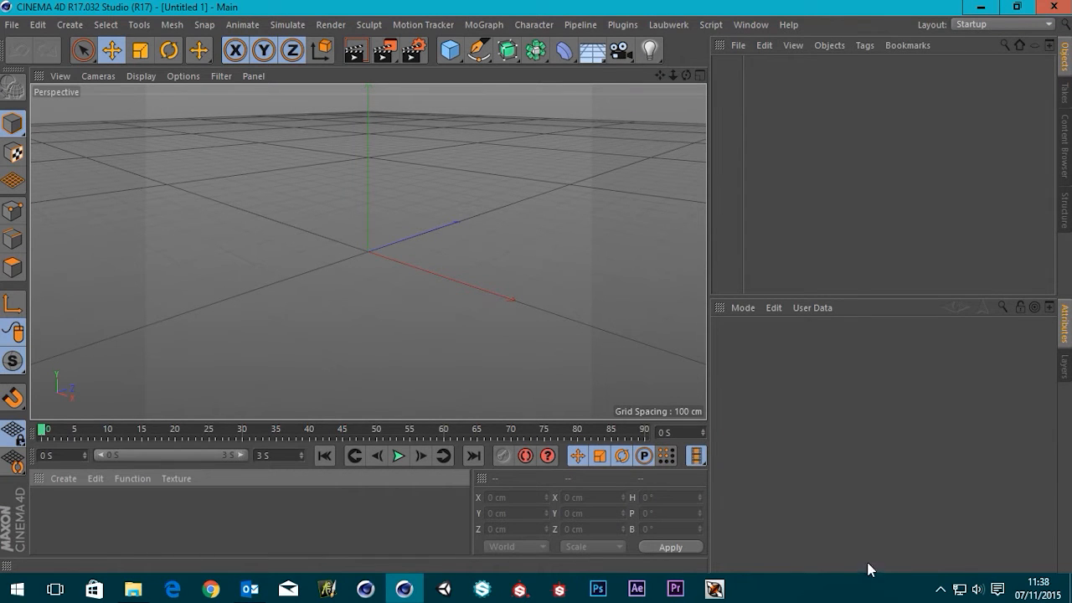
Step: Switch to Unity, start a new project and check its save location
{"action": "left_click", "coordinate": [444, 590]}
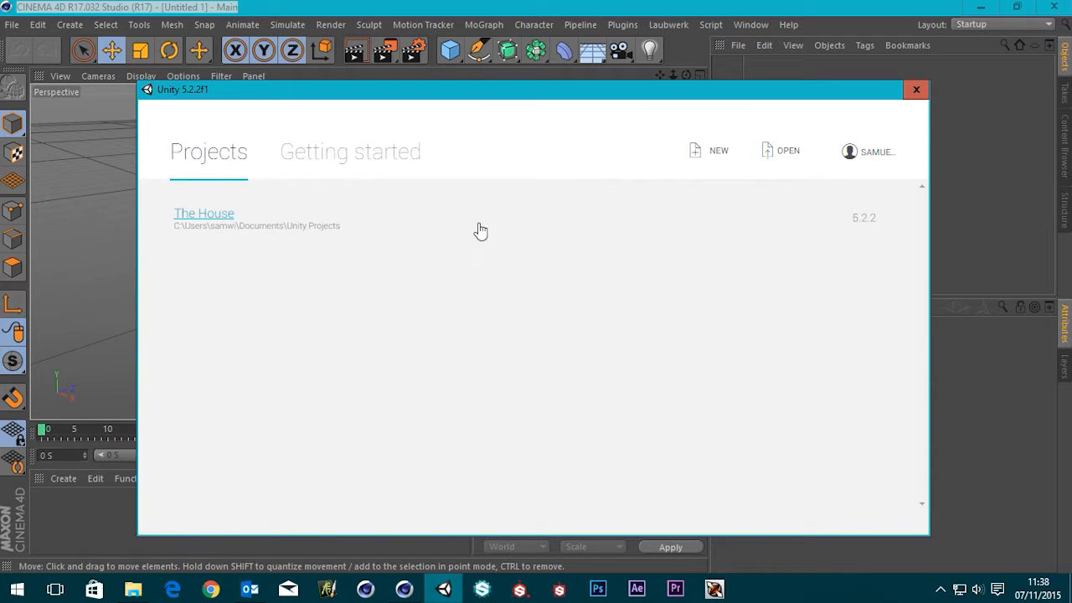
{"action": "left_click", "coordinate": [711, 154]}
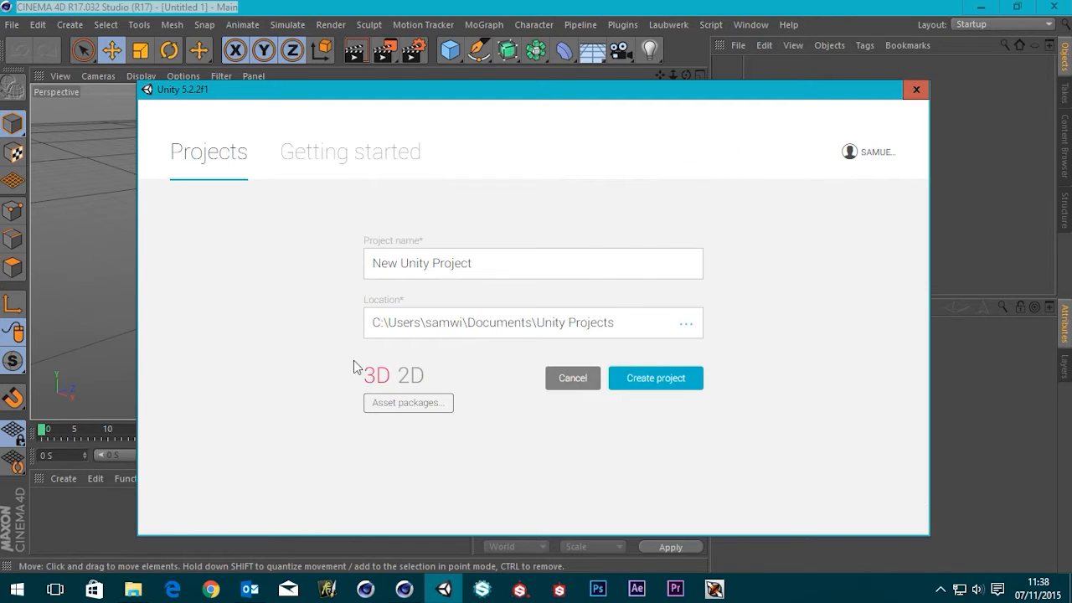
{"action": "left_click_drag", "start_coordinate": [374, 327], "coordinate": [682, 323]}
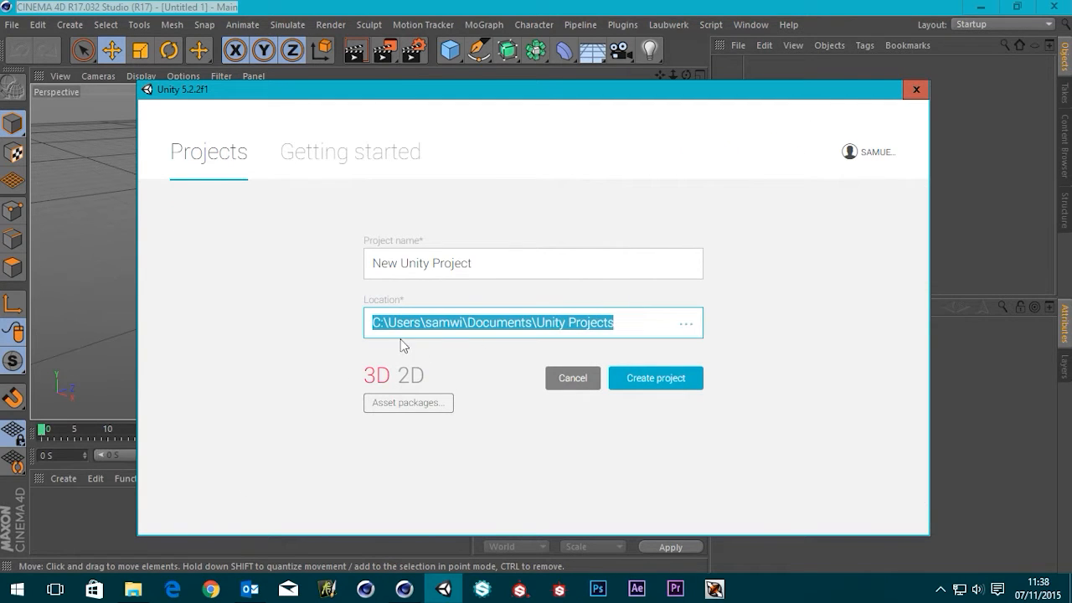
{"action": "left_click", "coordinate": [807, 355]}
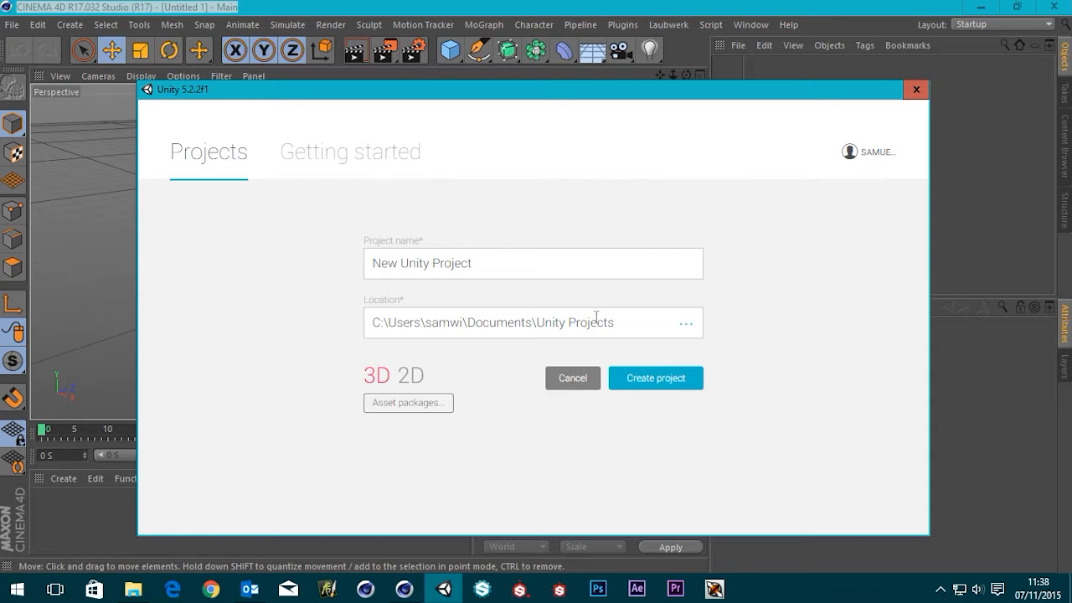
Step: Switch to File Explorer, examine the Unity Projects folder in Documents and the contents of The House, and close the window
{"action": "left_click", "coordinate": [131, 590]}
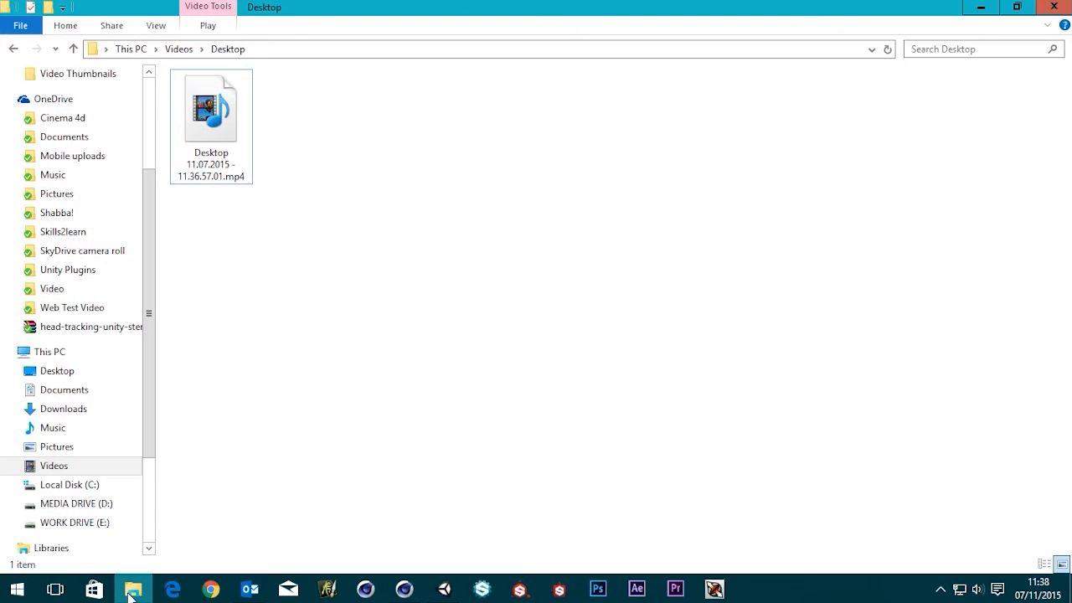
{"action": "left_click", "coordinate": [131, 590]}
{"action": "right_click", "coordinate": [132, 590]}
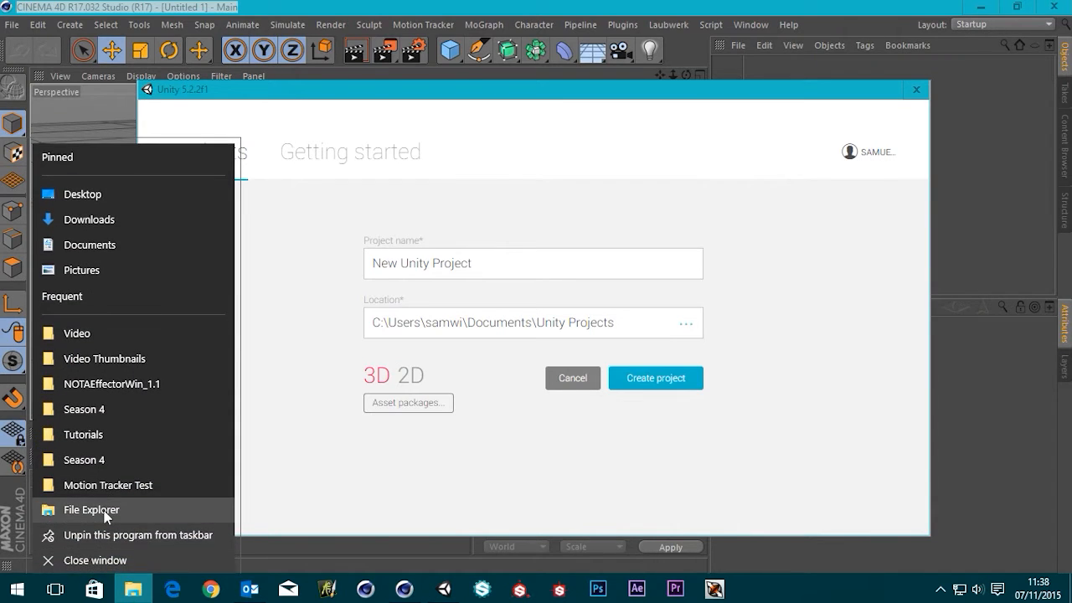
{"action": "left_click", "coordinate": [104, 512]}
{"action": "double_click", "coordinate": [622, 118]}
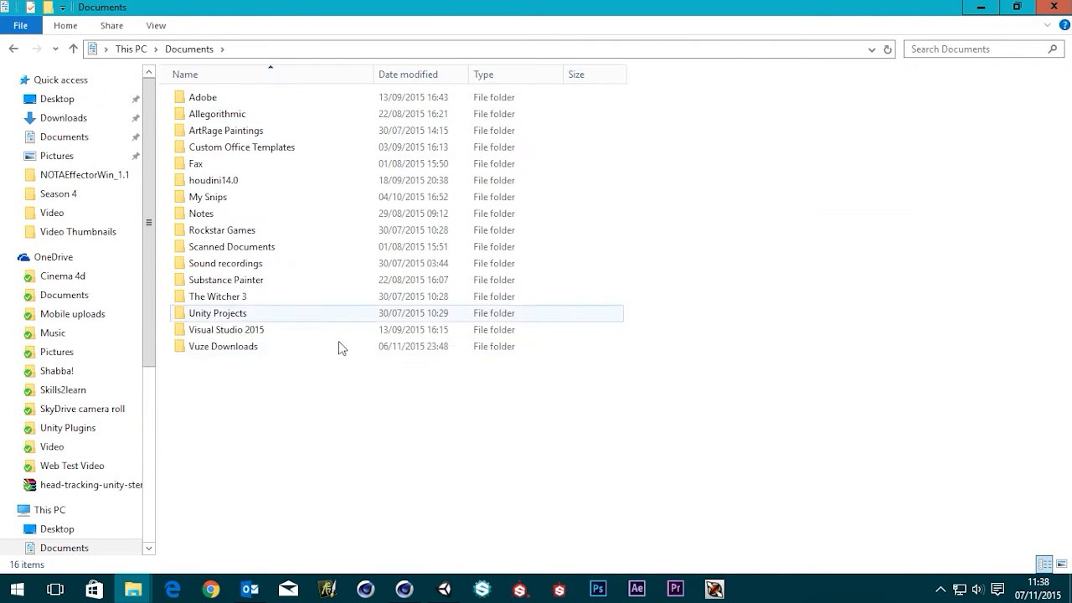
{"action": "left_click", "coordinate": [234, 317]}
{"action": "double_click", "coordinate": [233, 318]}
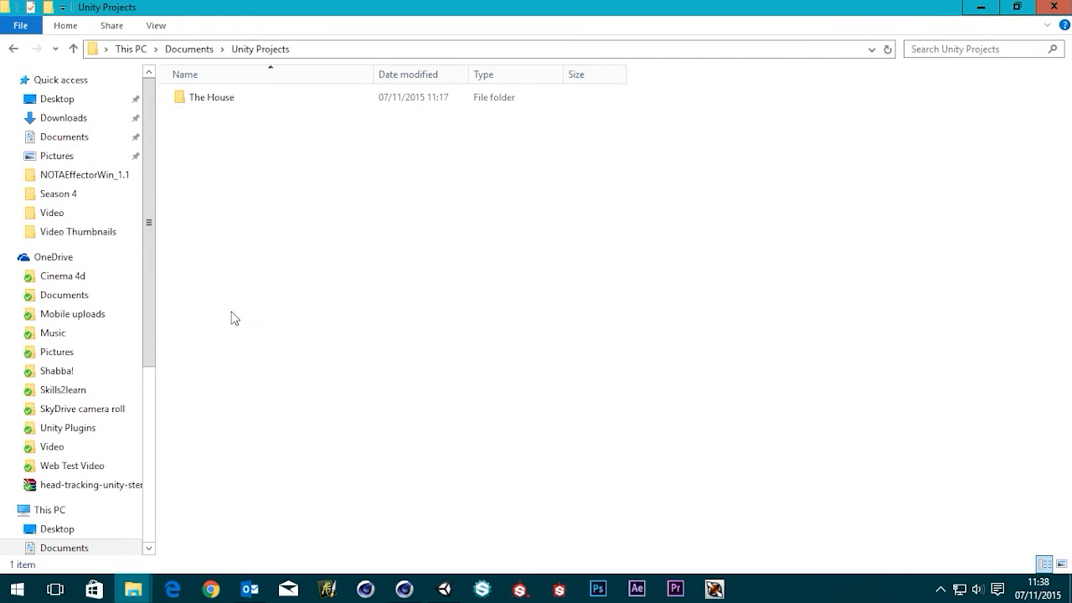
{"action": "double_click", "coordinate": [219, 100]}
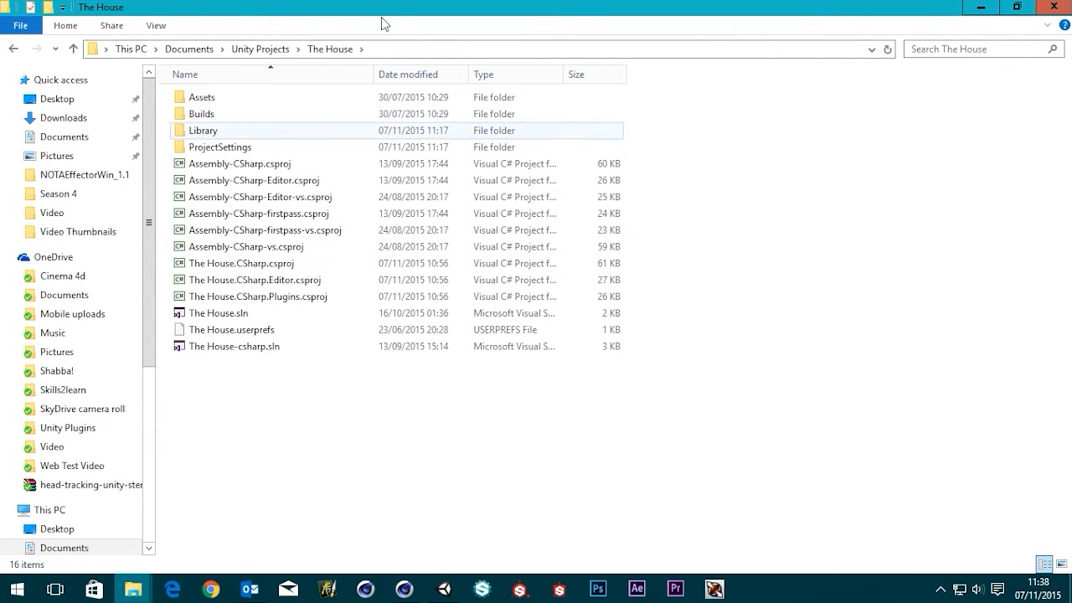
{"action": "left_click", "coordinate": [13, 48]}
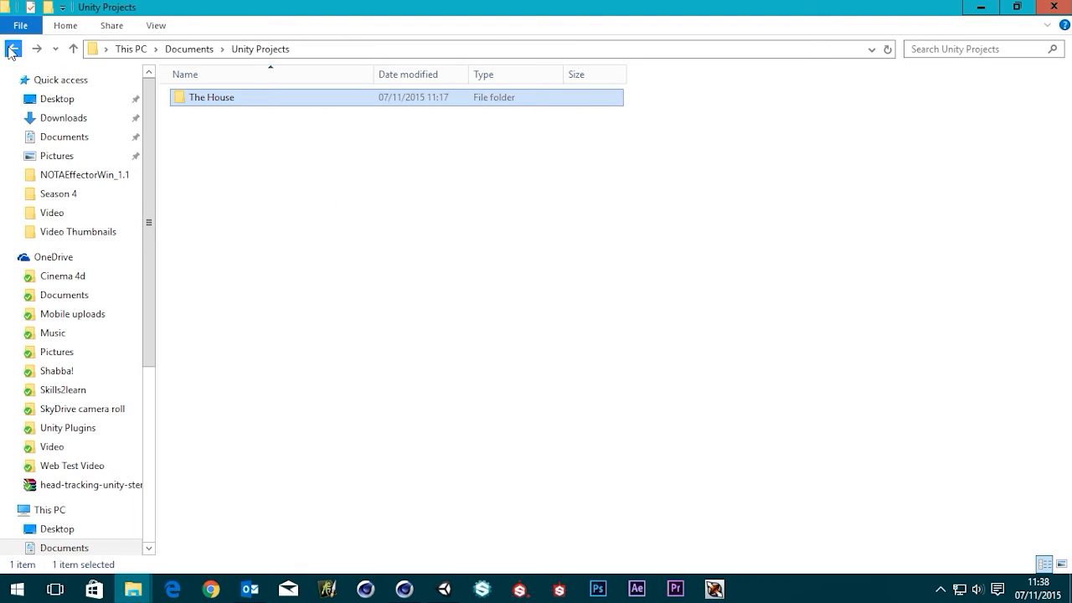
{"action": "left_click", "coordinate": [1054, 7]}
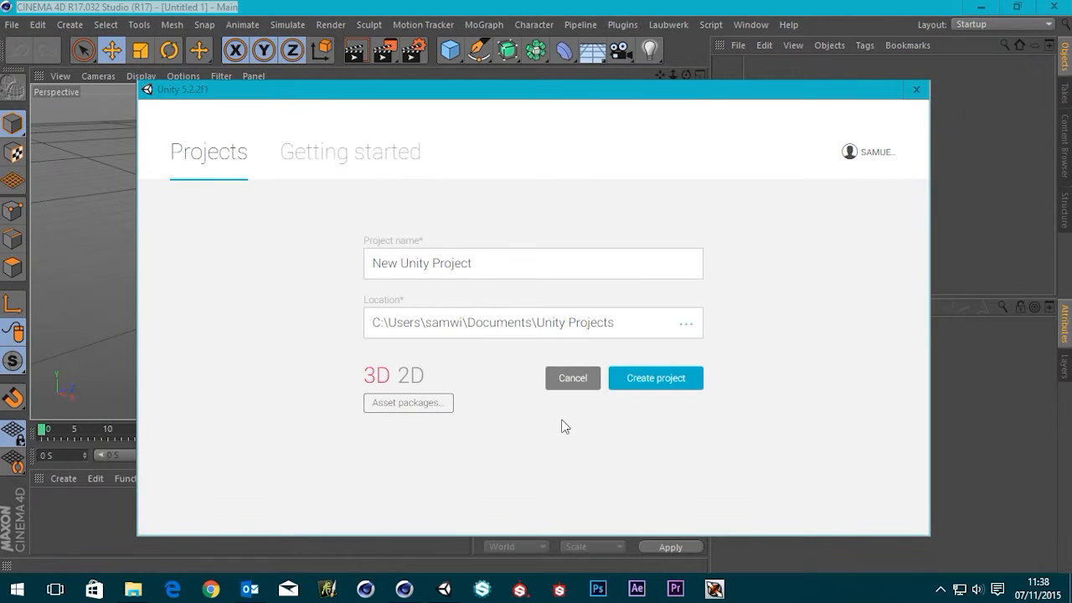
Step: Name the new Unity project C4D_Test
{"action": "left_click", "coordinate": [524, 268]}
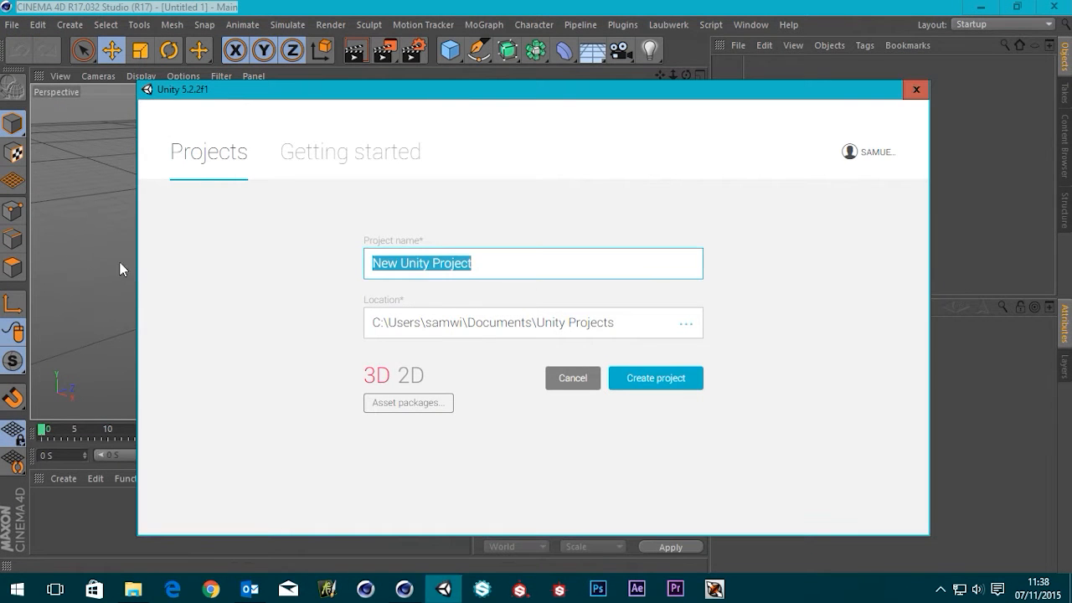
{"action": "type", "text": "C4D Test"}
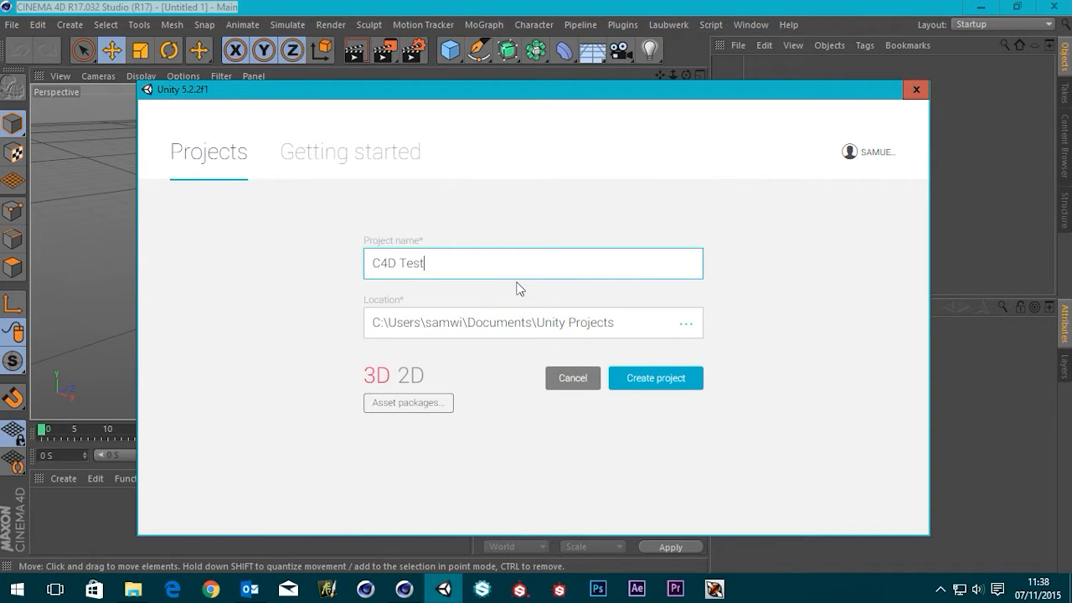
{"action": "key", "text": "BackSpace"}
{"action": "type", "text": "_"}
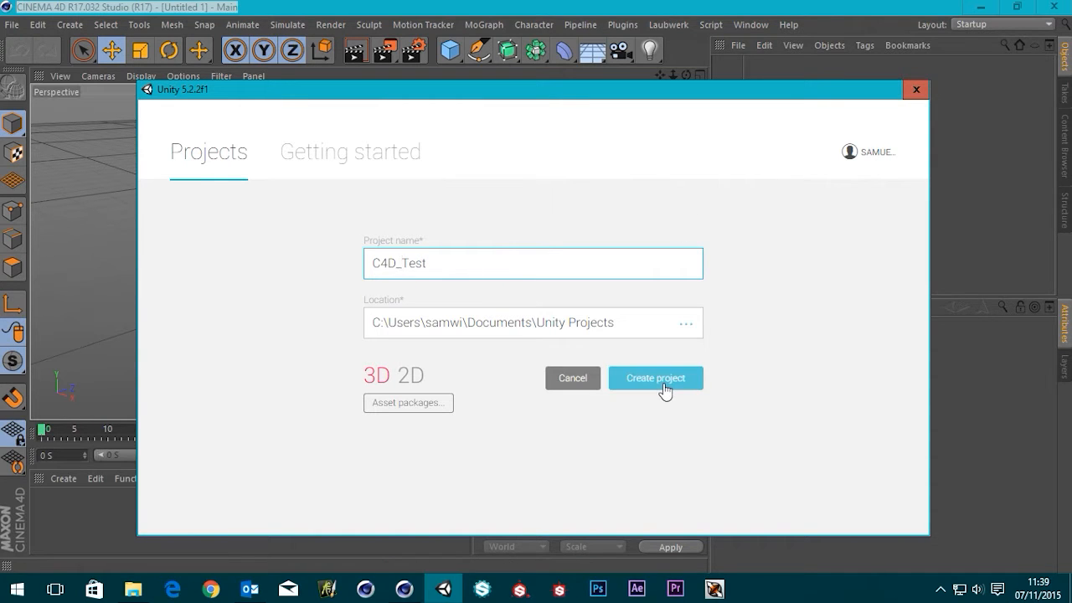
Step: Look through the asset packages available for the new project without selecting any
{"action": "left_click", "coordinate": [390, 404]}
{"action": "scroll", "coordinate": [564, 306], "scroll_direction": "down", "scroll_amount": 3}
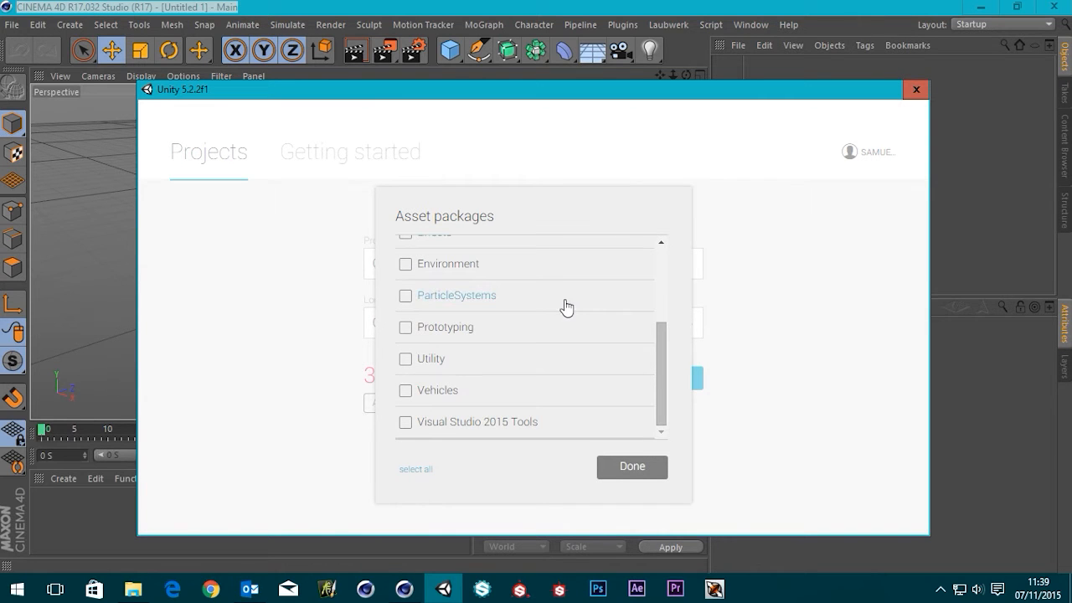
{"action": "left_click", "coordinate": [837, 434]}
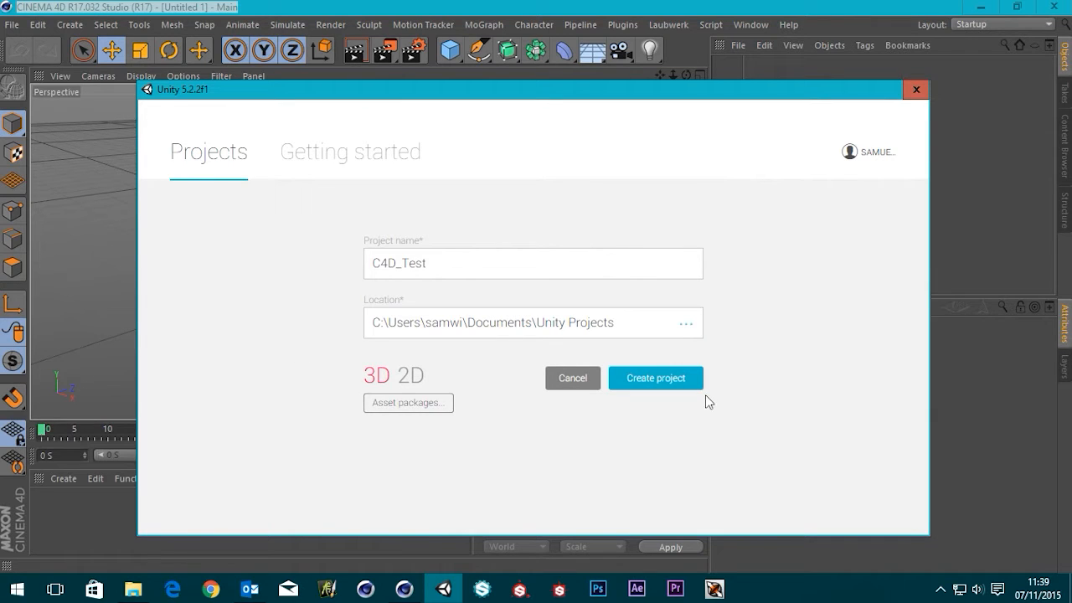
Step: Create the C4D_Test project as 3D in the Unity Projects folder within Documents
{"action": "left_click", "coordinate": [473, 264]}
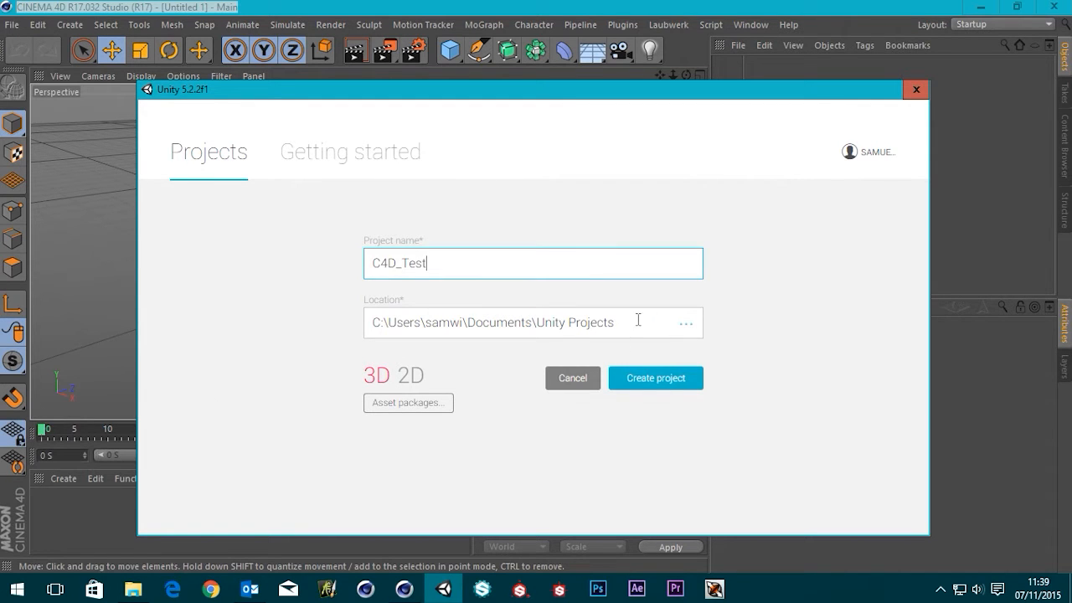
{"action": "left_click_drag", "start_coordinate": [639, 320], "coordinate": [537, 322]}
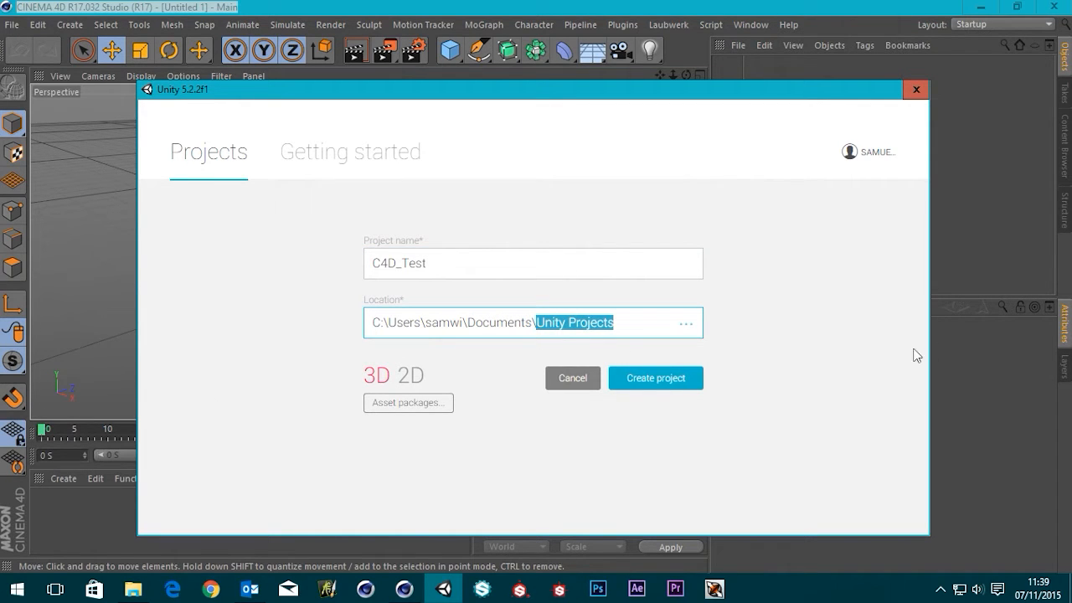
{"action": "left_click", "coordinate": [641, 385]}
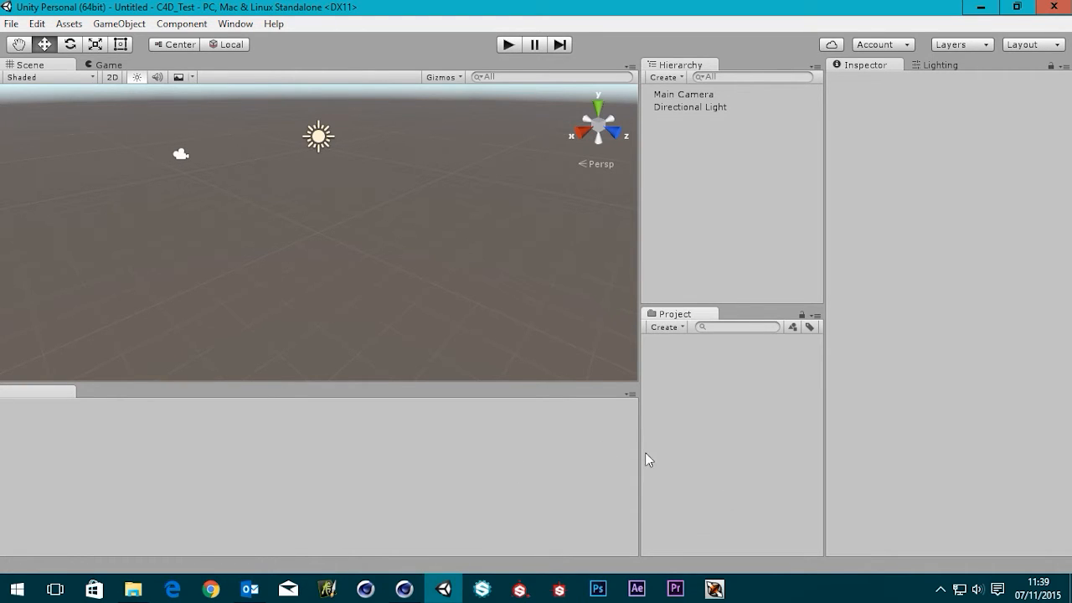
Step: Widen the Hierarchy and Project panels, try the Project panel's Two Column Layout, and return it to One Column Layout
{"action": "left_click_drag", "start_coordinate": [637, 453], "coordinate": [572, 452]}
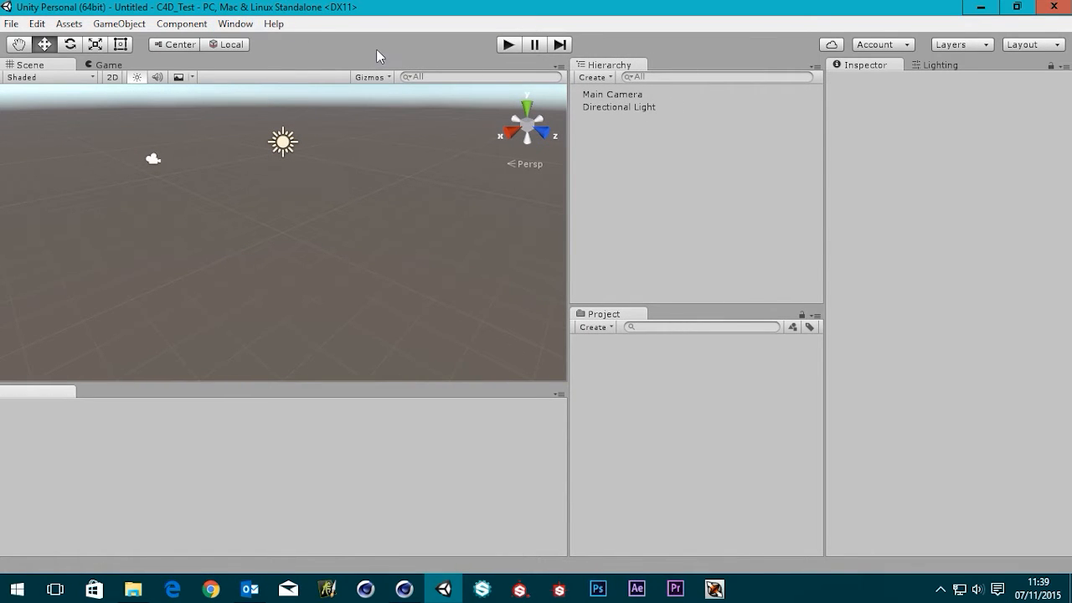
{"action": "left_click", "coordinate": [817, 316]}
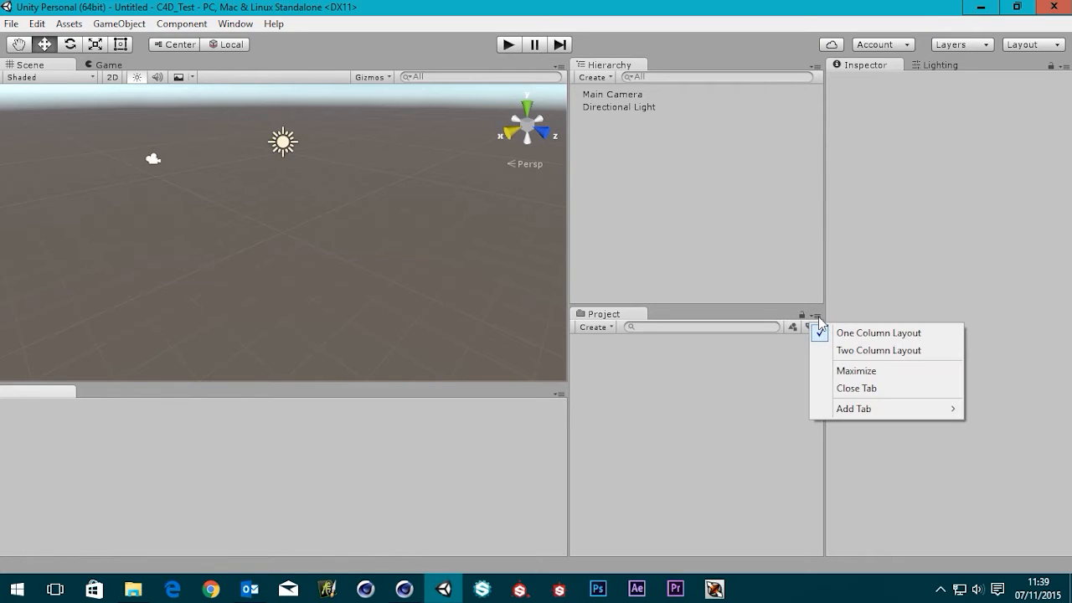
{"action": "left_click", "coordinate": [880, 353]}
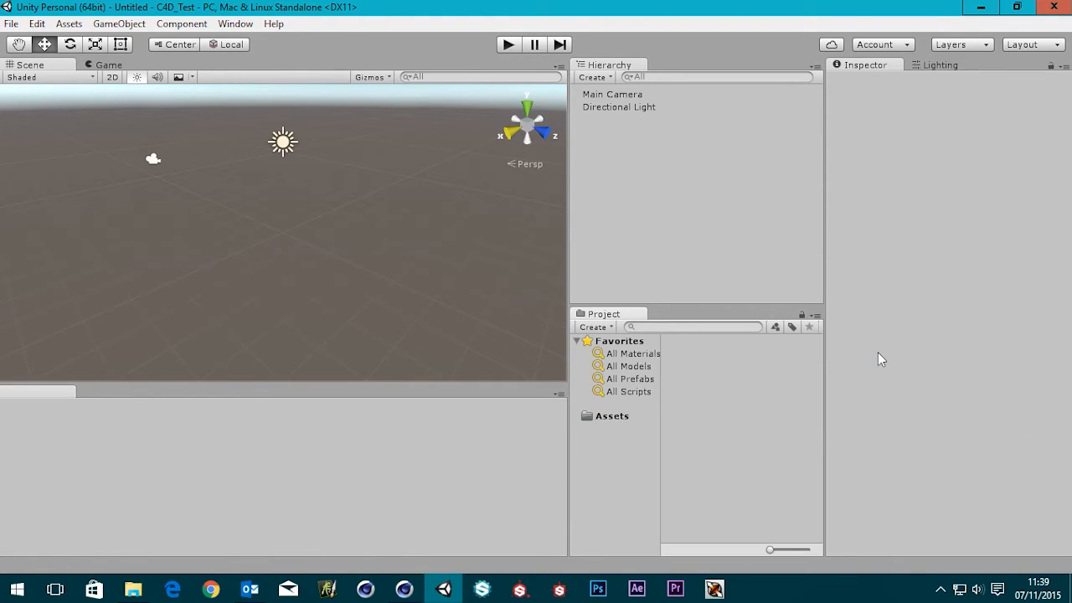
{"action": "left_click", "coordinate": [816, 318]}
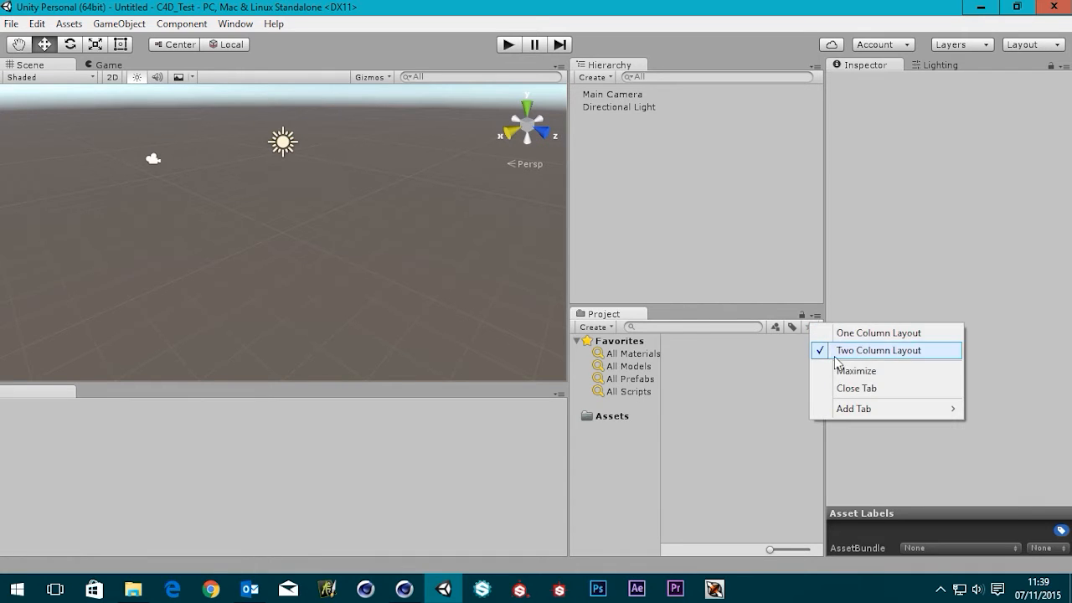
{"action": "left_click", "coordinate": [856, 333]}
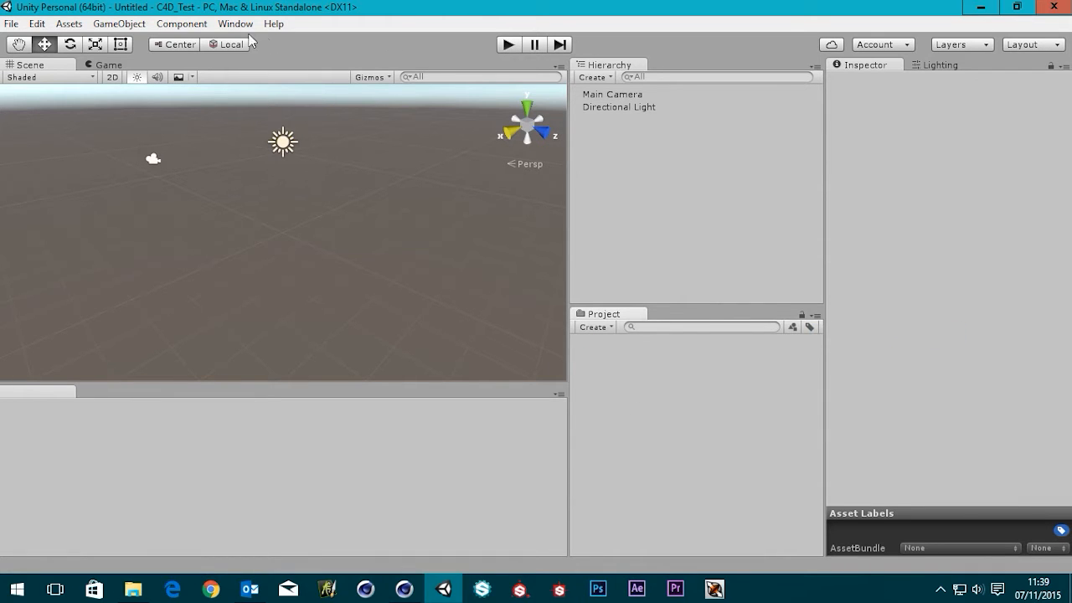
Step: Apply the Tall editor layout and set the Project panel to One Column Layout
{"action": "left_click", "coordinate": [236, 23]}
{"action": "mouse_move", "coordinate": [320, 84]}
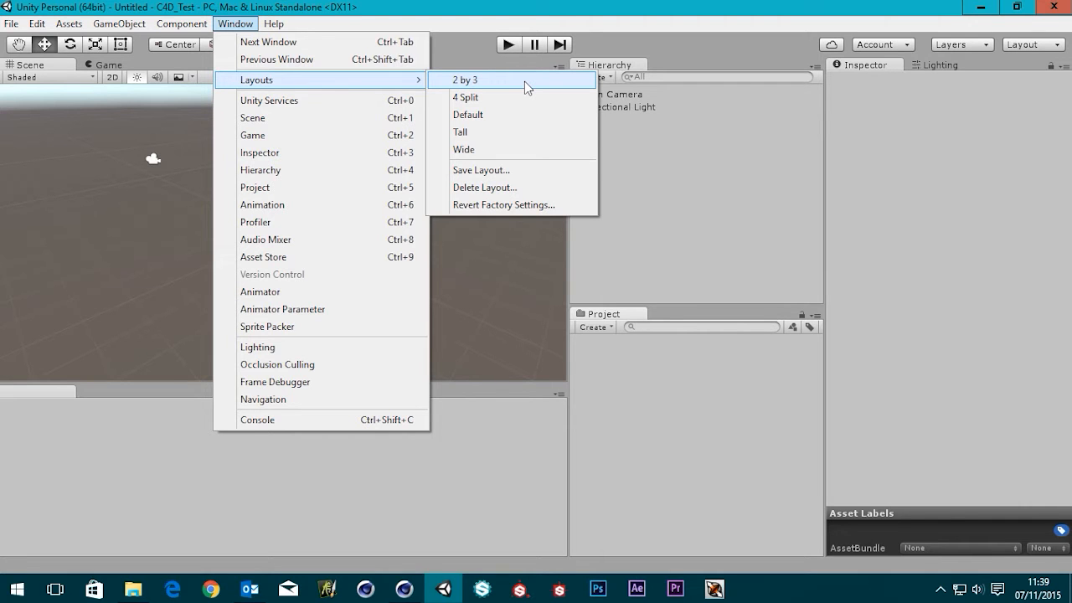
{"action": "left_click", "coordinate": [479, 132]}
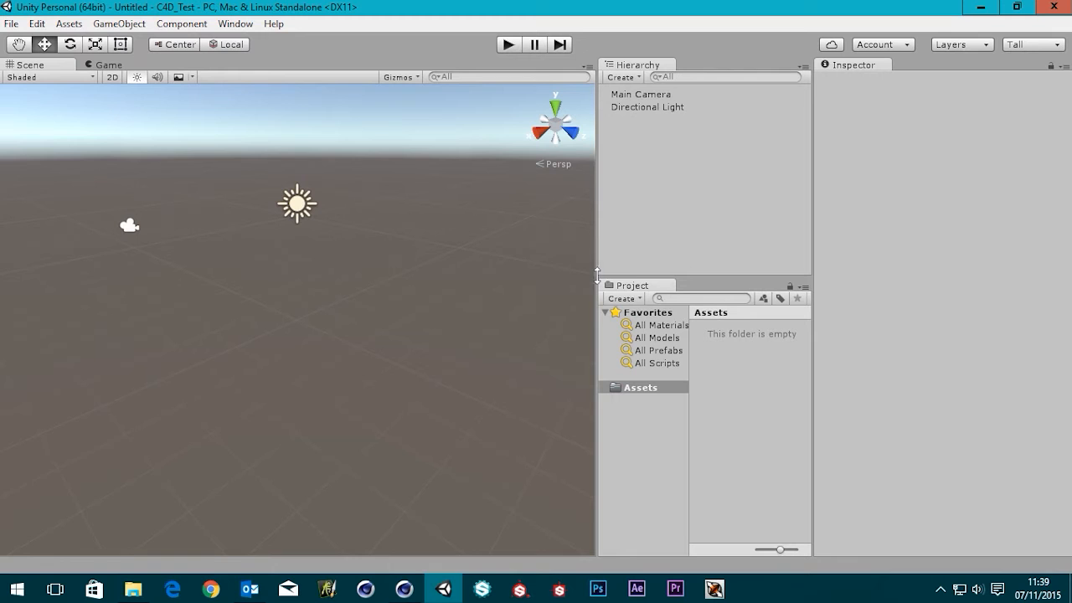
{"action": "left_click_drag", "start_coordinate": [598, 276], "coordinate": [528, 285]}
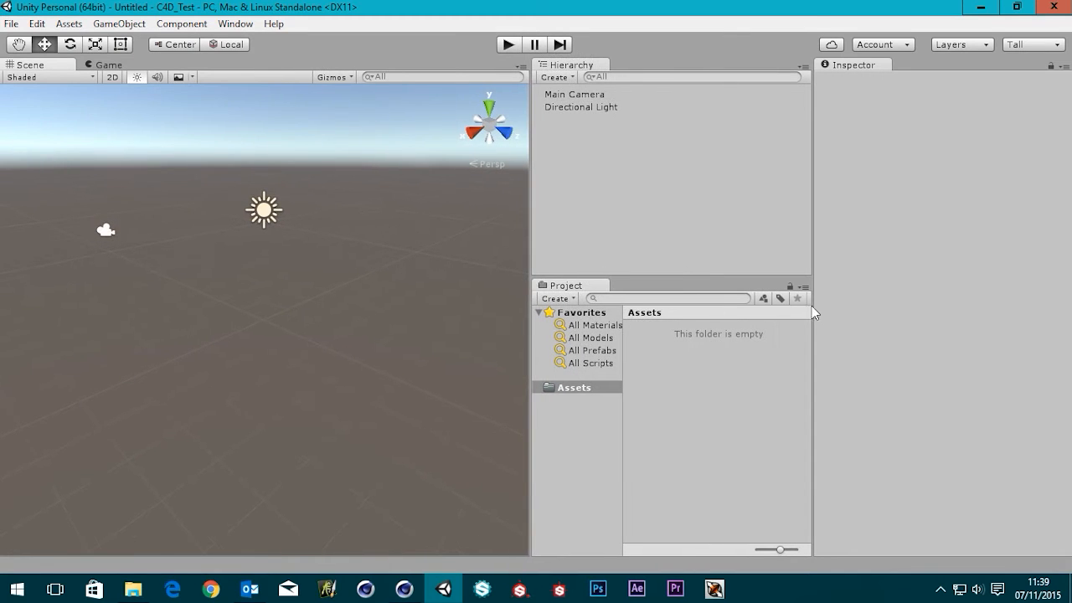
{"action": "left_click", "coordinate": [804, 287]}
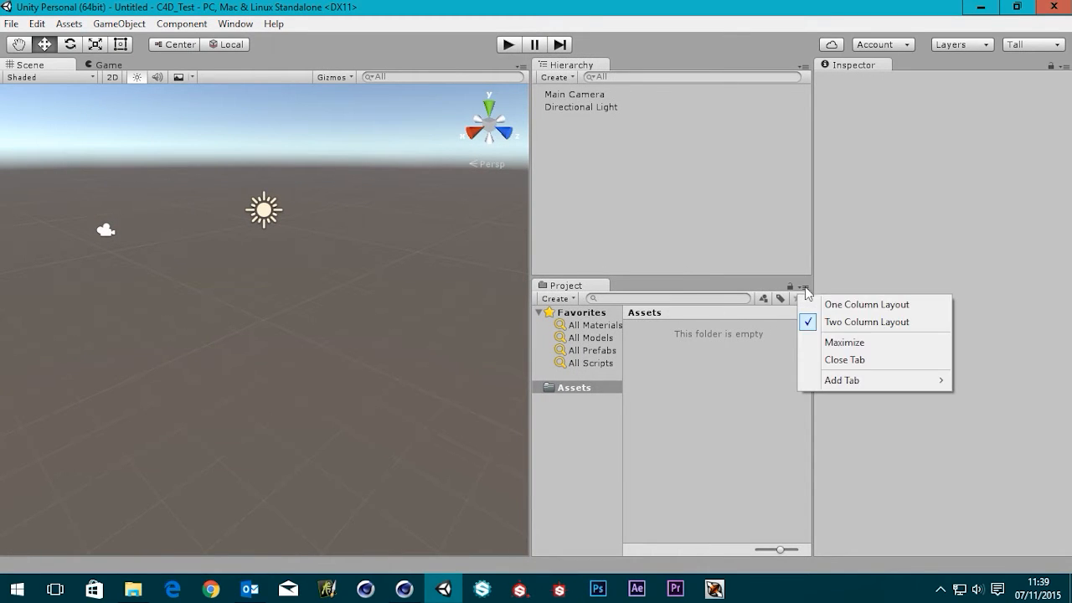
{"action": "left_click", "coordinate": [864, 305]}
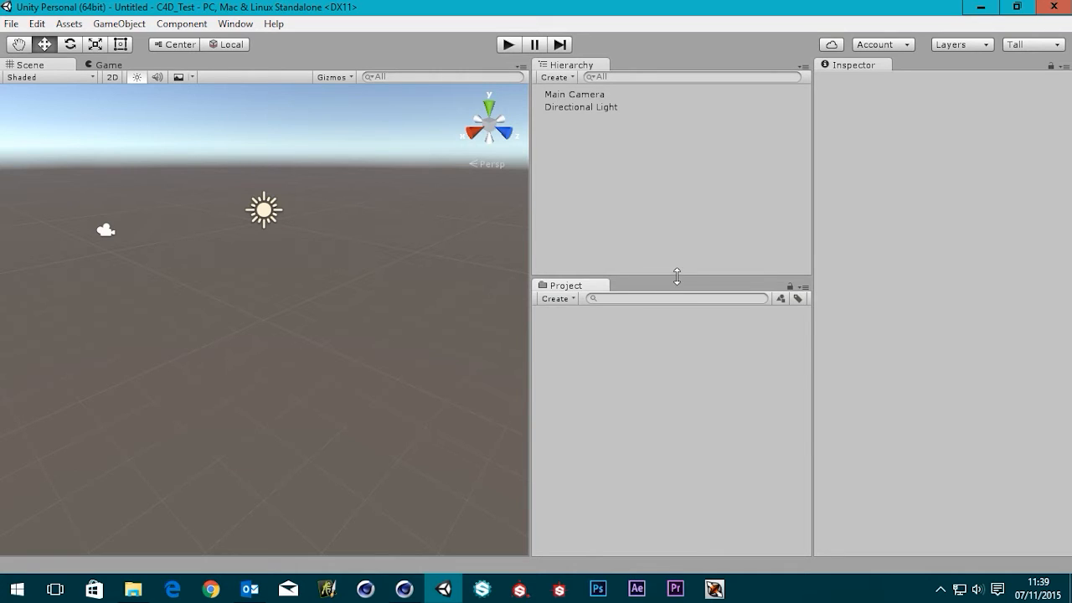
Step: Make the Hierarchy panel taller than the Project panel and widen the Scene view
{"action": "left_click_drag", "start_coordinate": [677, 278], "coordinate": [677, 324]}
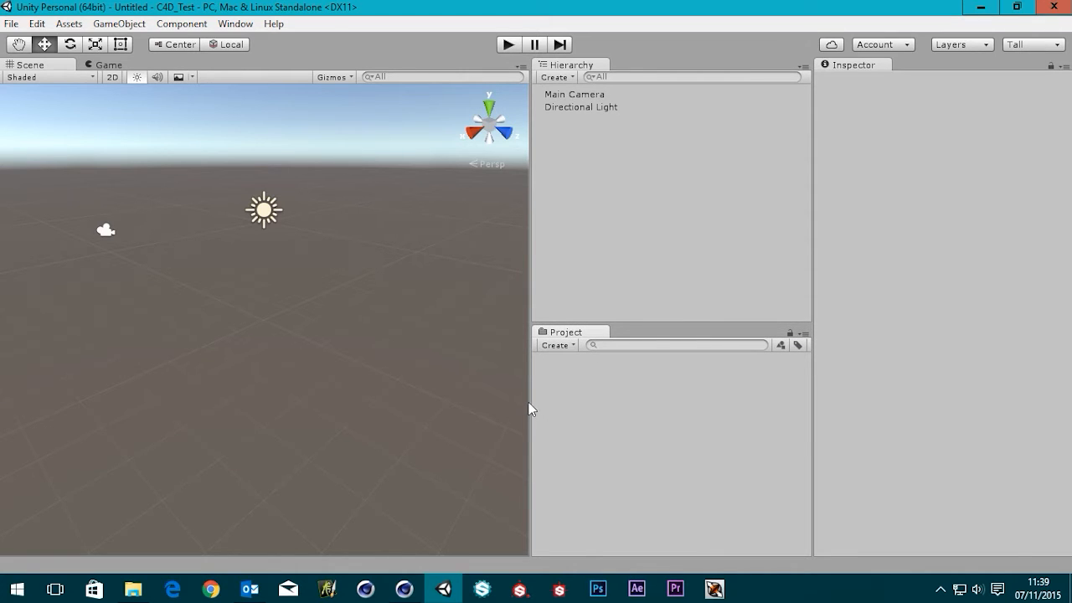
{"action": "left_click", "coordinate": [574, 242]}
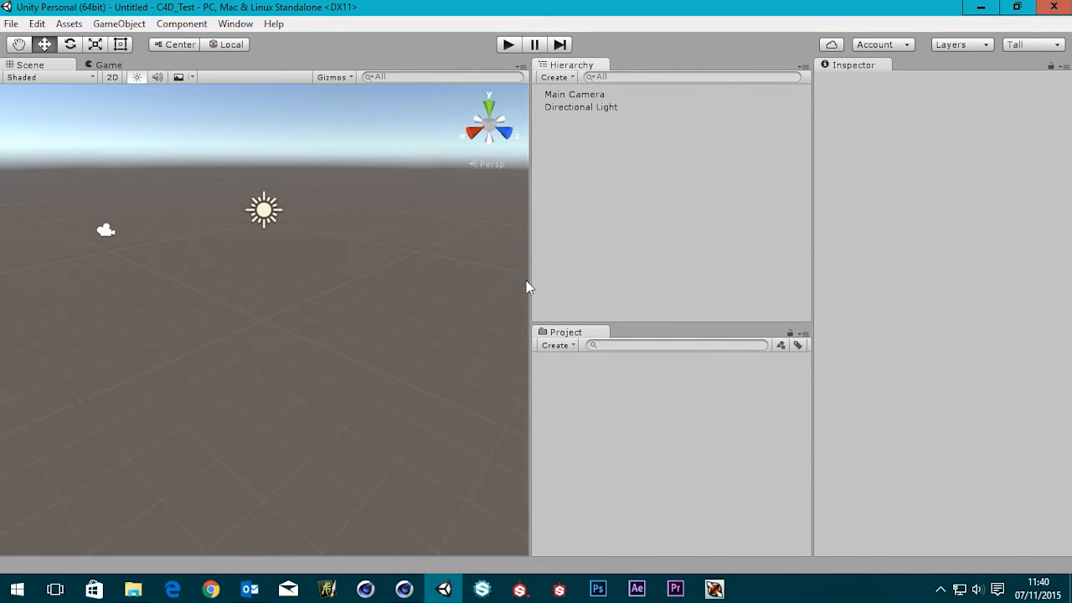
{"action": "left_click_drag", "start_coordinate": [531, 286], "coordinate": [602, 277]}
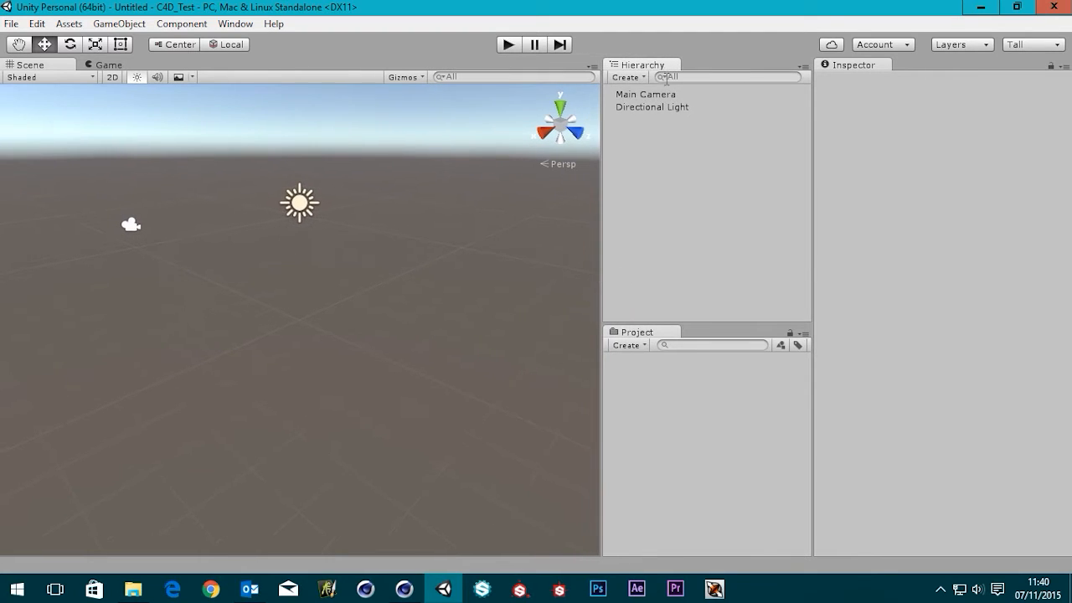
Step: Select the Main Camera and examine its properties and preview without renaming it
{"action": "left_click", "coordinate": [653, 96]}
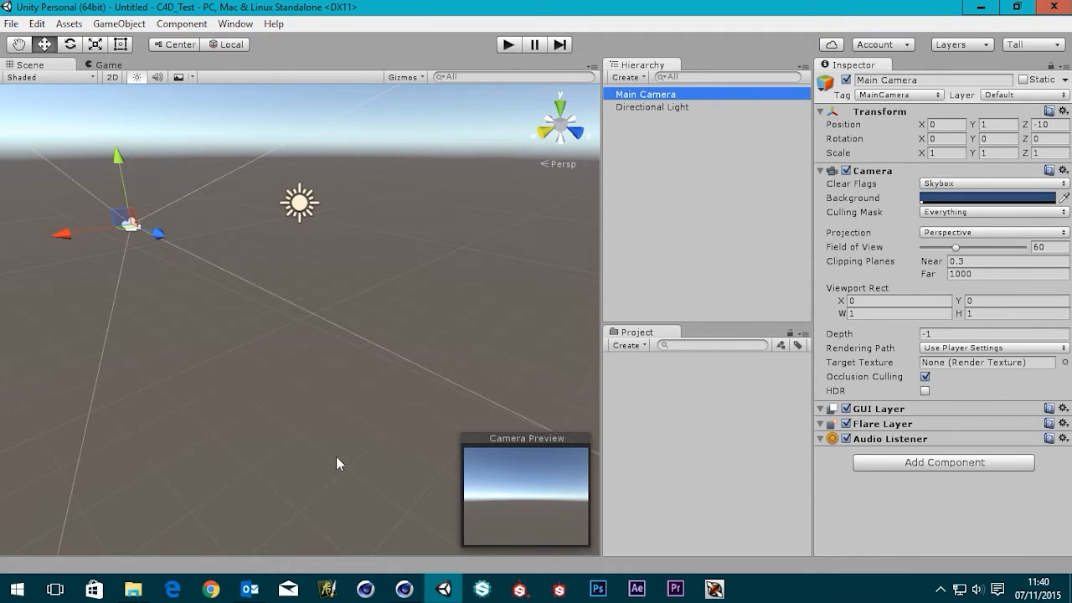
{"action": "key", "text": "F2"}
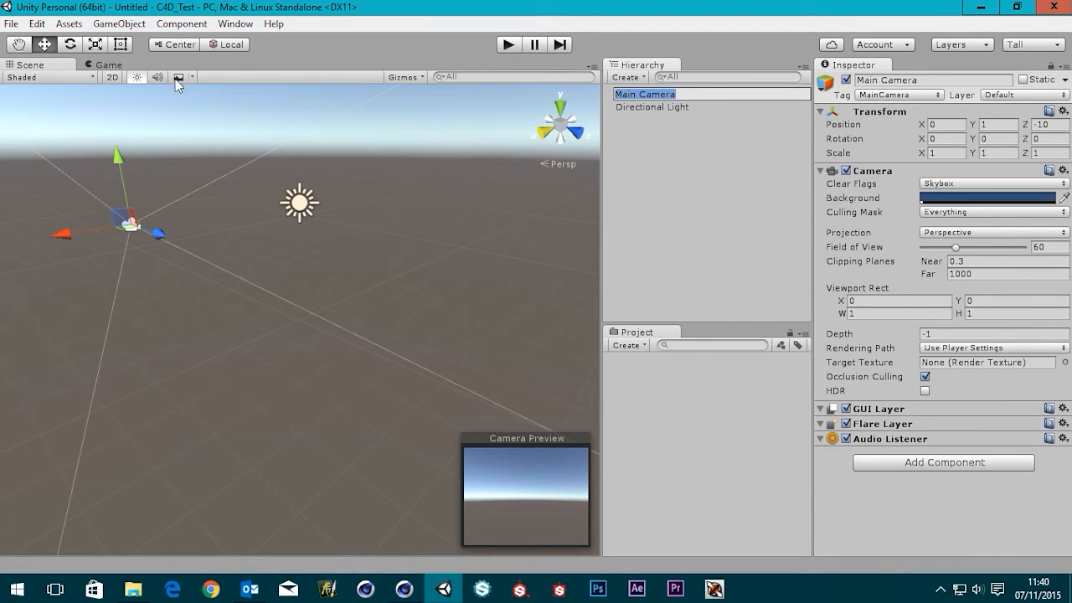
{"action": "left_click", "coordinate": [668, 175]}
{"action": "left_click", "coordinate": [645, 94]}
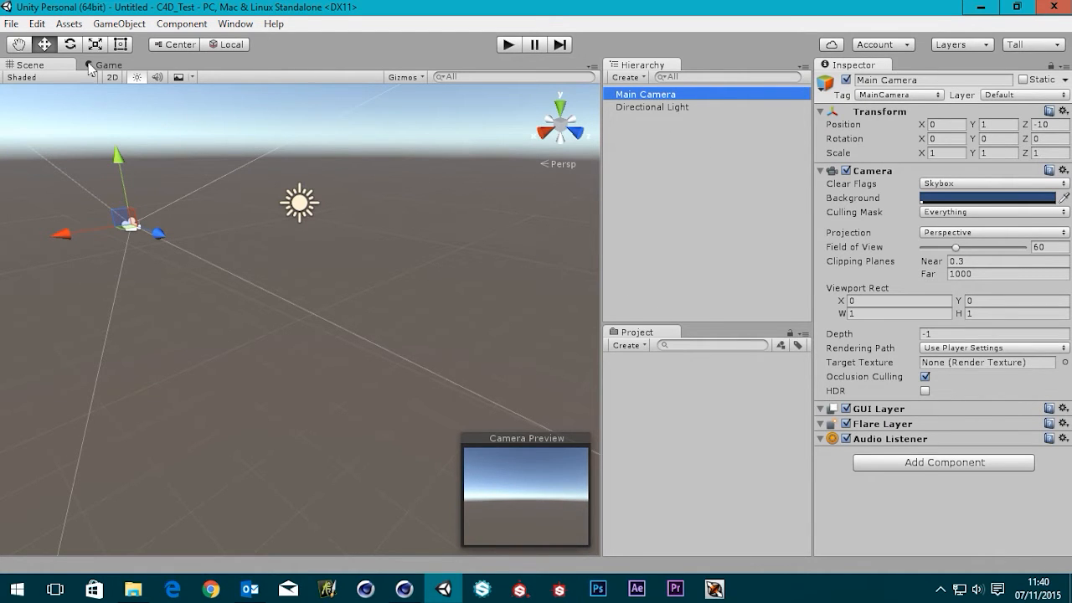
{"action": "left_click", "coordinate": [31, 71]}
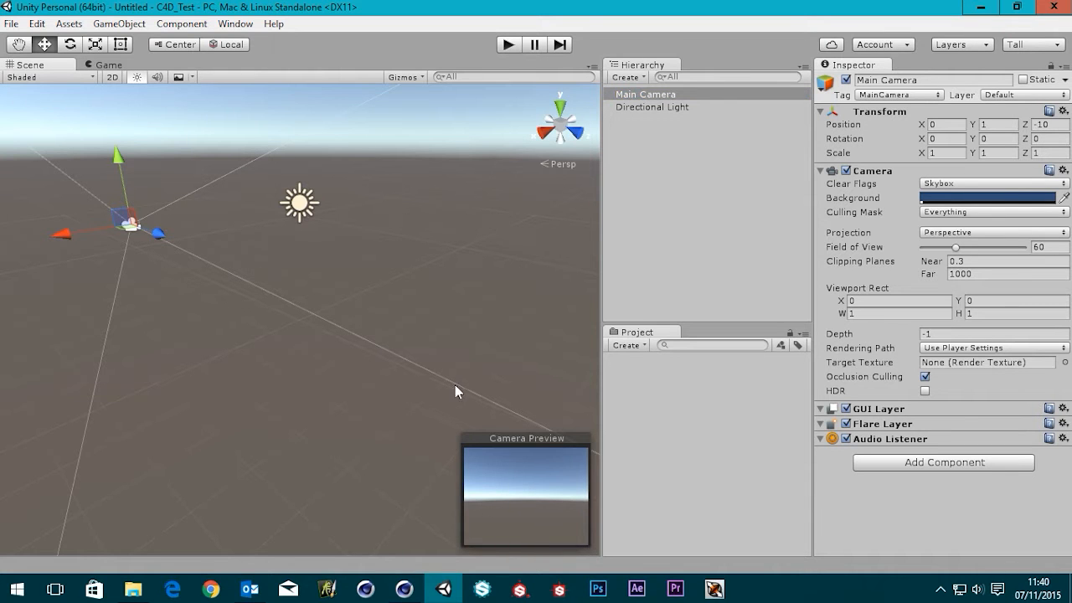
Step: Examine the scene around the camera and light by panning, zooming and orbiting the Scene view
{"action": "middle_click_drag", "start_coordinate": [278, 302], "coordinate": [460, 360]}
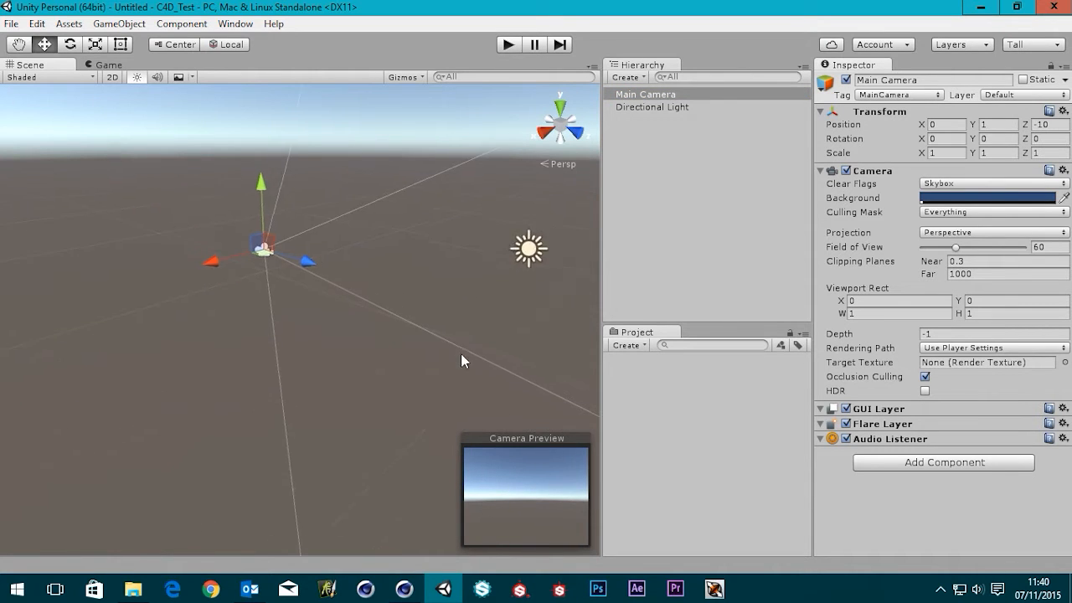
{"action": "scroll", "coordinate": [461, 353], "scroll_direction": "up", "scroll_amount": 2}
{"action": "key", "text": "alt"}
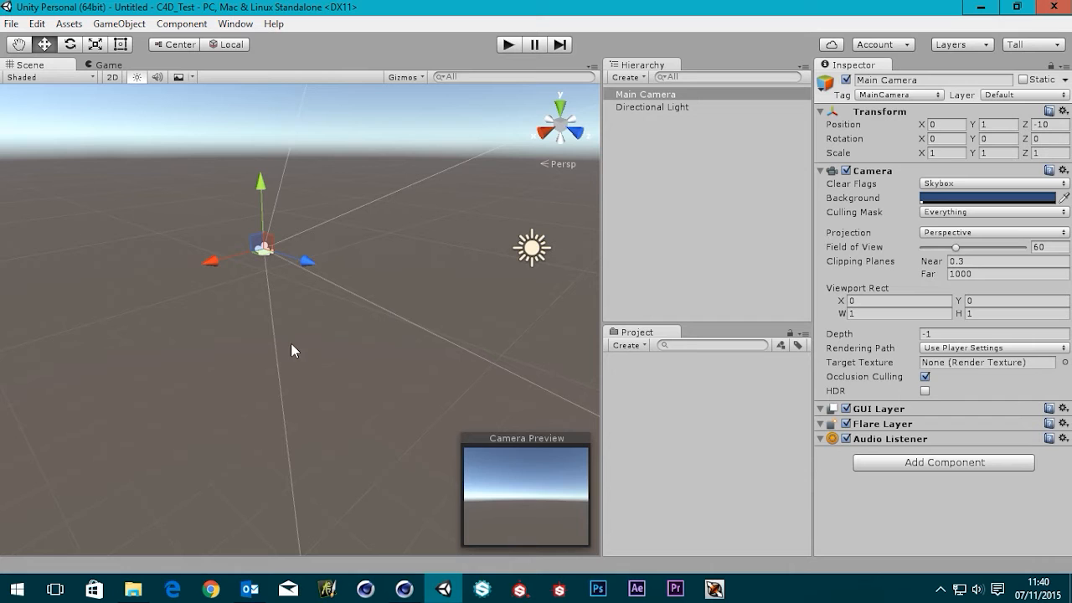
{"action": "left_click_drag", "start_coordinate": [291, 351], "coordinate": [330, 371]}
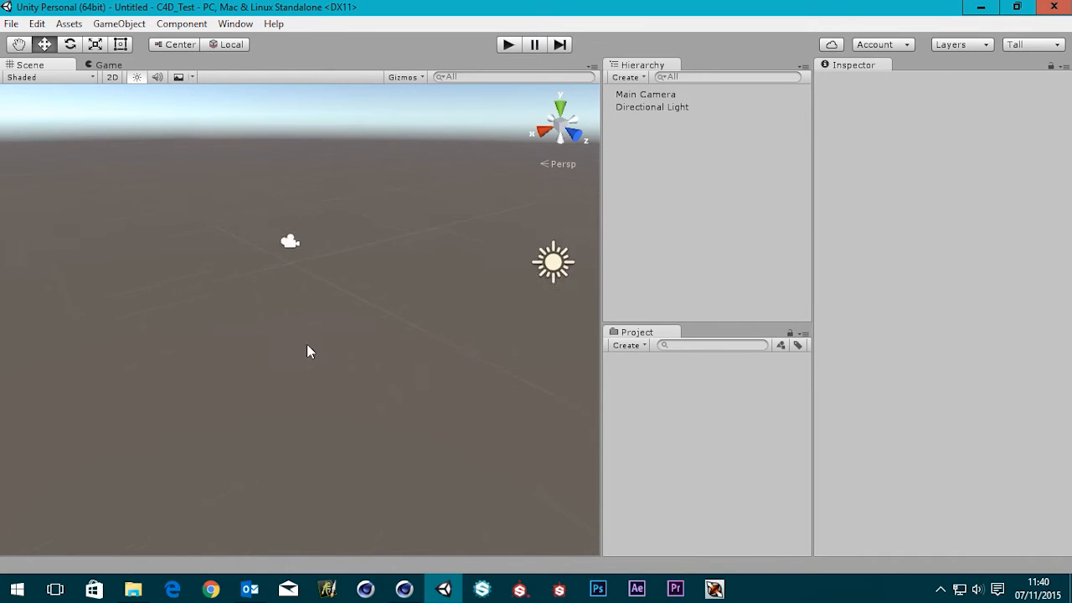
{"action": "scroll", "coordinate": [307, 336], "scroll_direction": "up", "scroll_amount": 3}
{"action": "middle_click_drag", "start_coordinate": [309, 300], "coordinate": [334, 397]}
{"action": "left_click_drag", "start_coordinate": [324, 411], "coordinate": [237, 411], "text": "alt"}
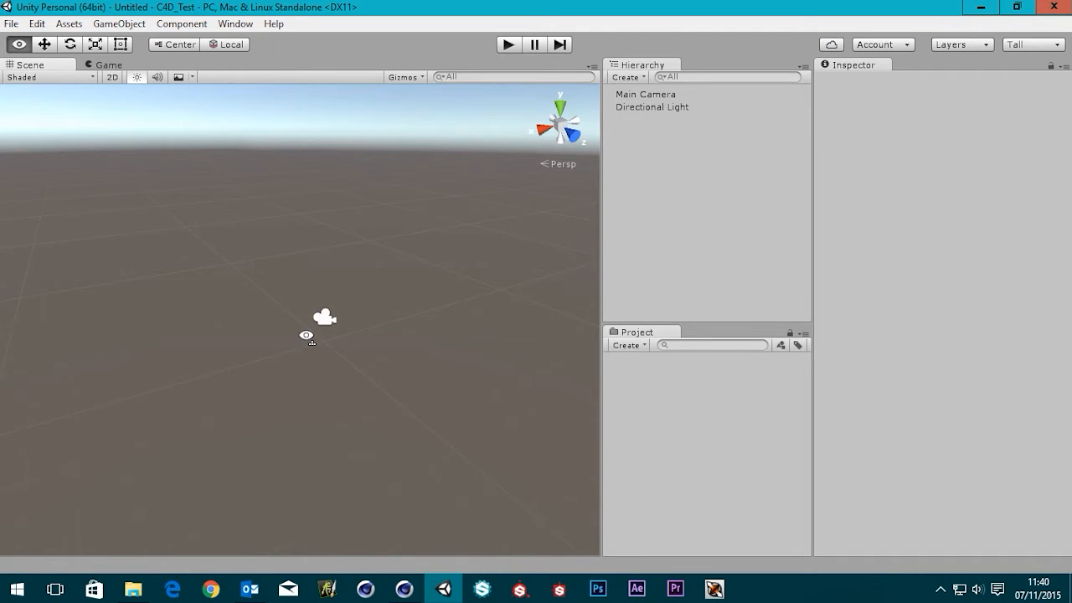
{"action": "left_click_drag", "start_coordinate": [303, 336], "coordinate": [375, 297], "text": "alt"}
Step: Check the camera's output in the Game view, return to the Scene view, and delete the Main Camera
{"action": "left_click", "coordinate": [92, 65]}
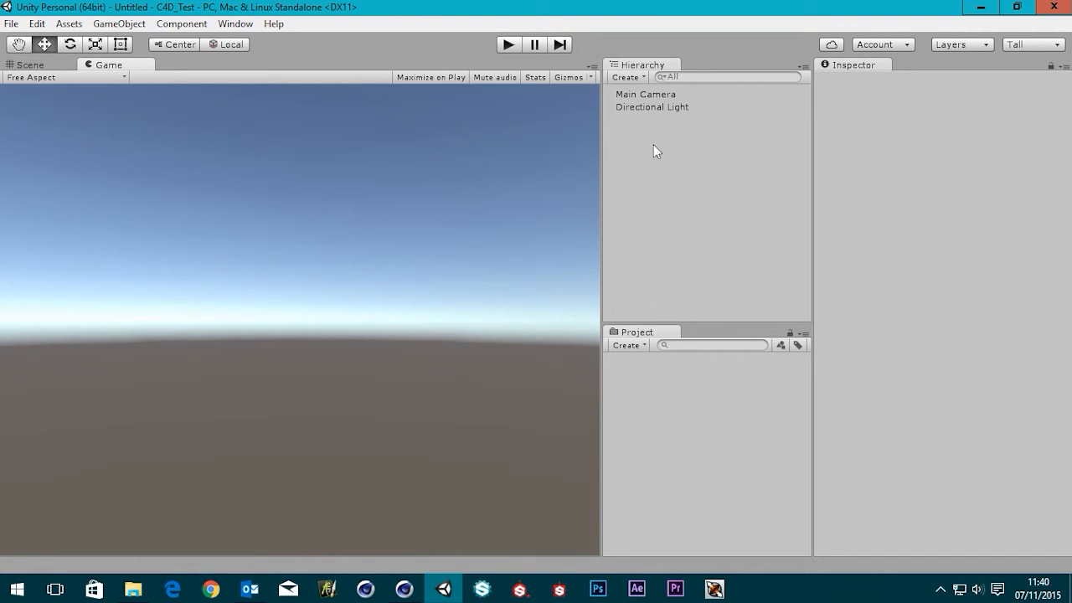
{"action": "left_click", "coordinate": [31, 67]}
{"action": "left_click", "coordinate": [647, 95]}
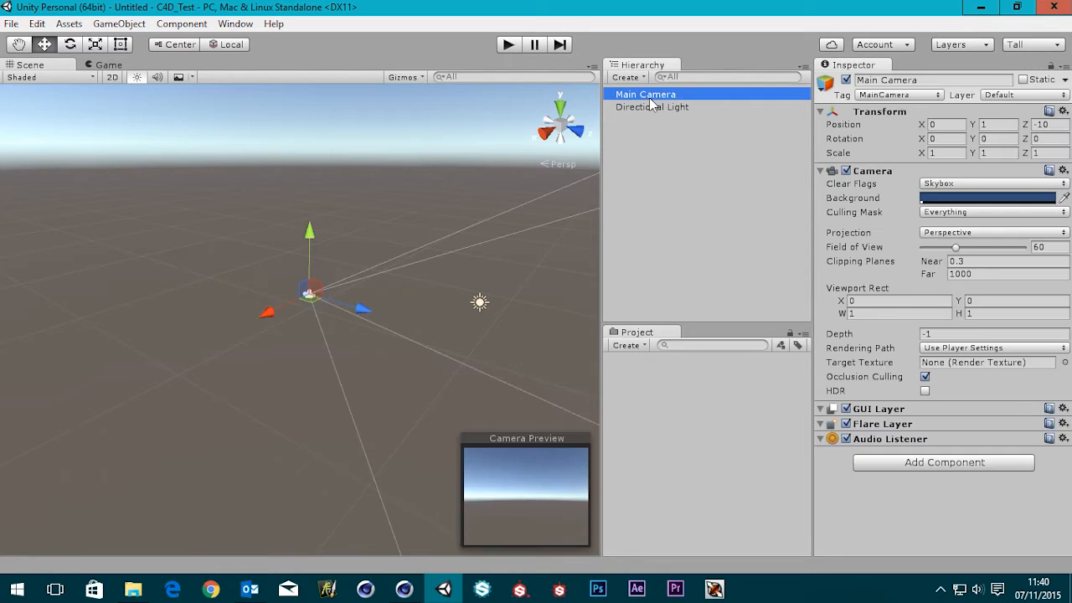
{"action": "key", "text": "Delete"}
Step: Inspect the Directional Light, delete it to see its effect on the scene, and undo the deletion
{"action": "left_click", "coordinate": [652, 96]}
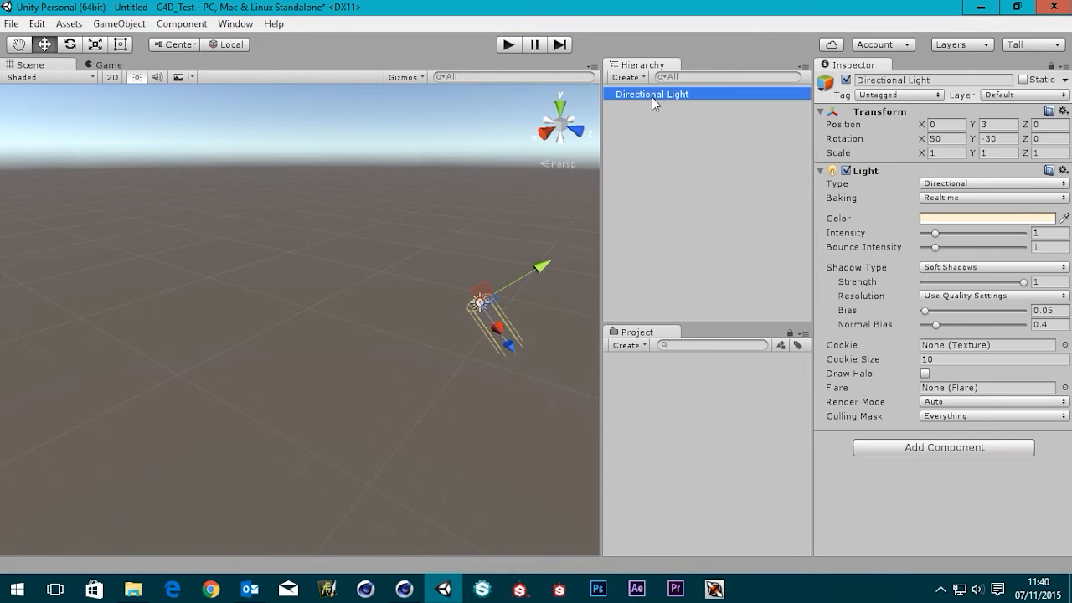
{"action": "left_click_drag", "start_coordinate": [538, 346], "coordinate": [607, 313], "text": "alt"}
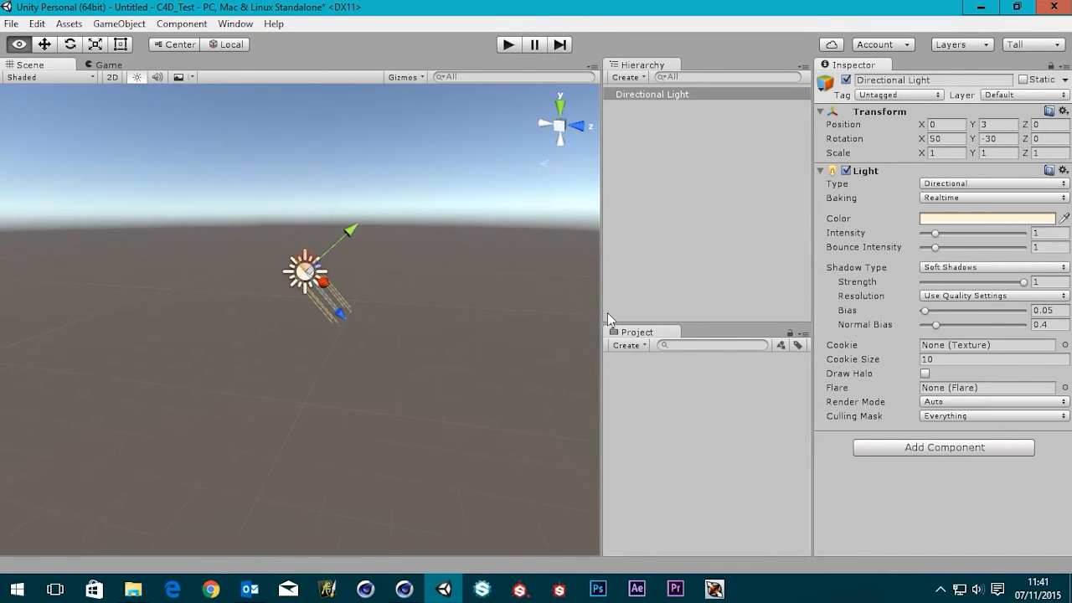
{"action": "left_click", "coordinate": [664, 142]}
{"action": "left_click", "coordinate": [645, 99]}
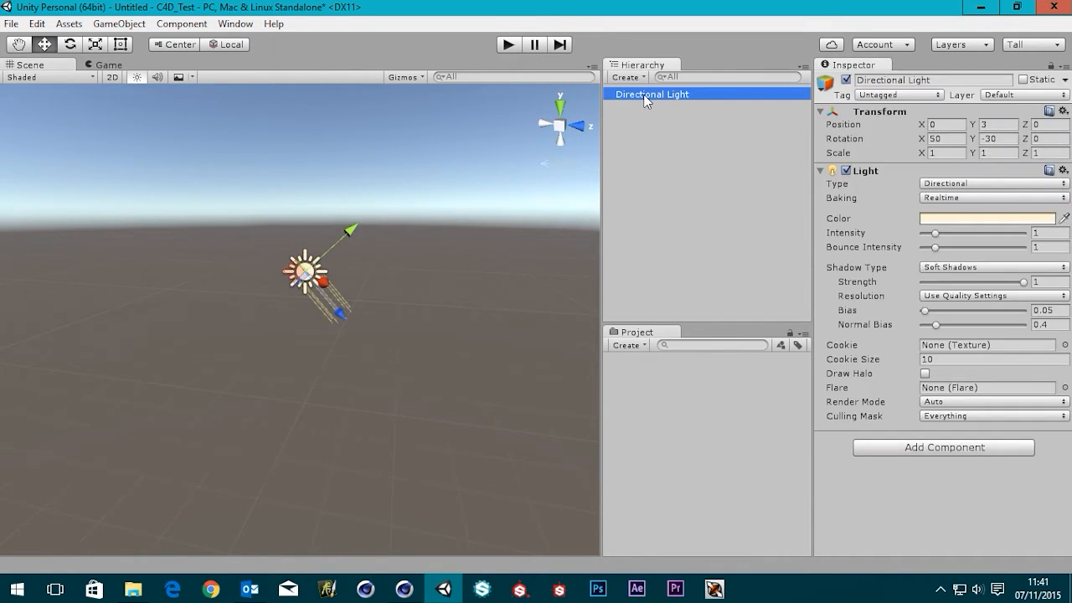
{"action": "key", "text": "Delete"}
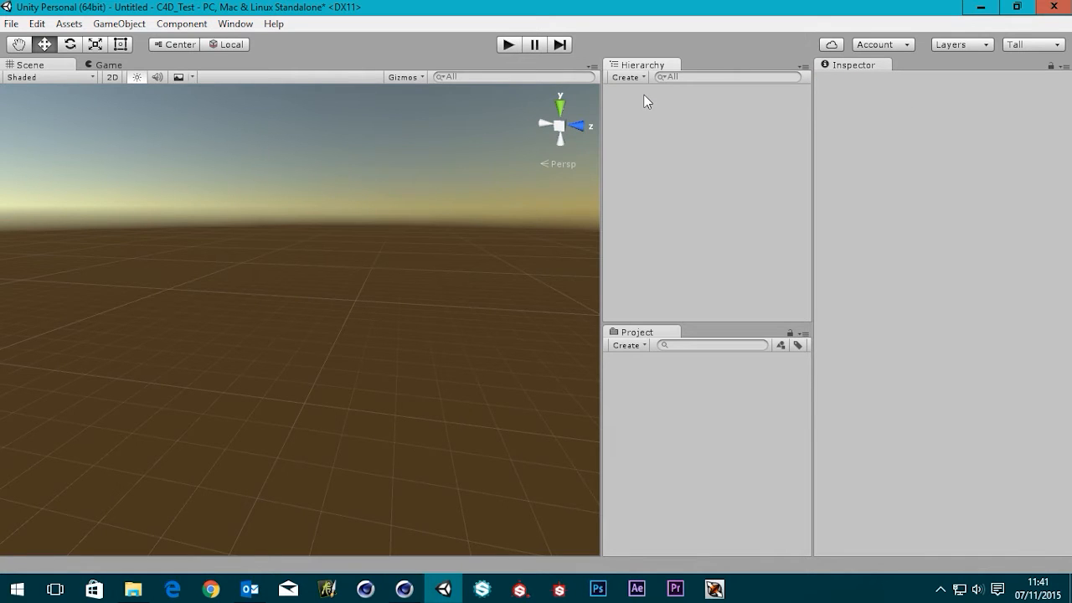
{"action": "key", "text": "ctrl+z"}
{"action": "left_click", "coordinate": [704, 206]}
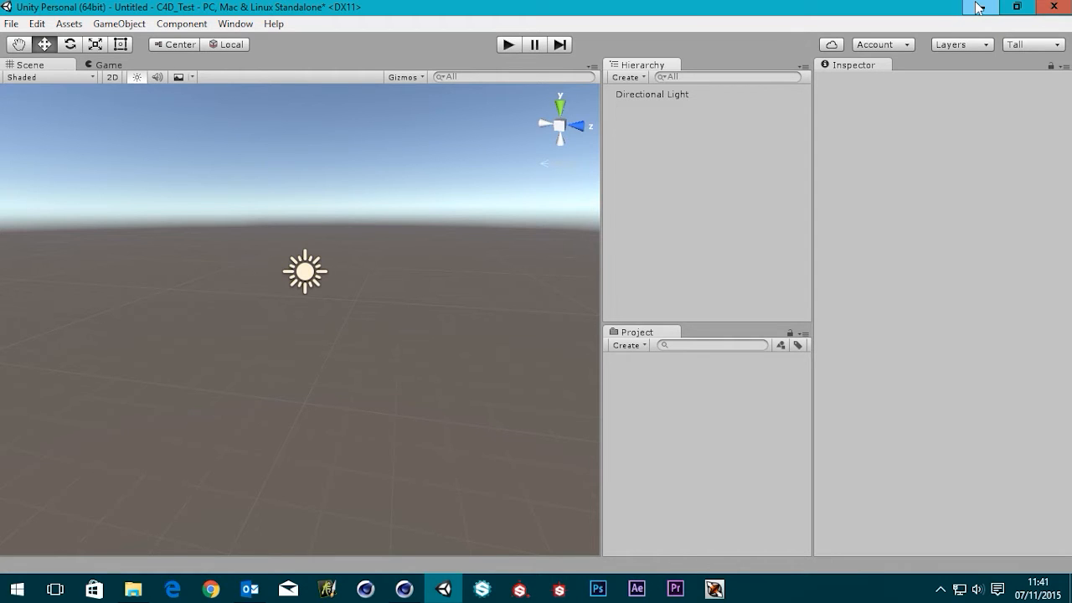
Step: Switch to File Explorer and examine the C4D_Test project's folders in Unity Projects within Documents, opening its Assets folder
{"action": "left_click", "coordinate": [404, 589]}
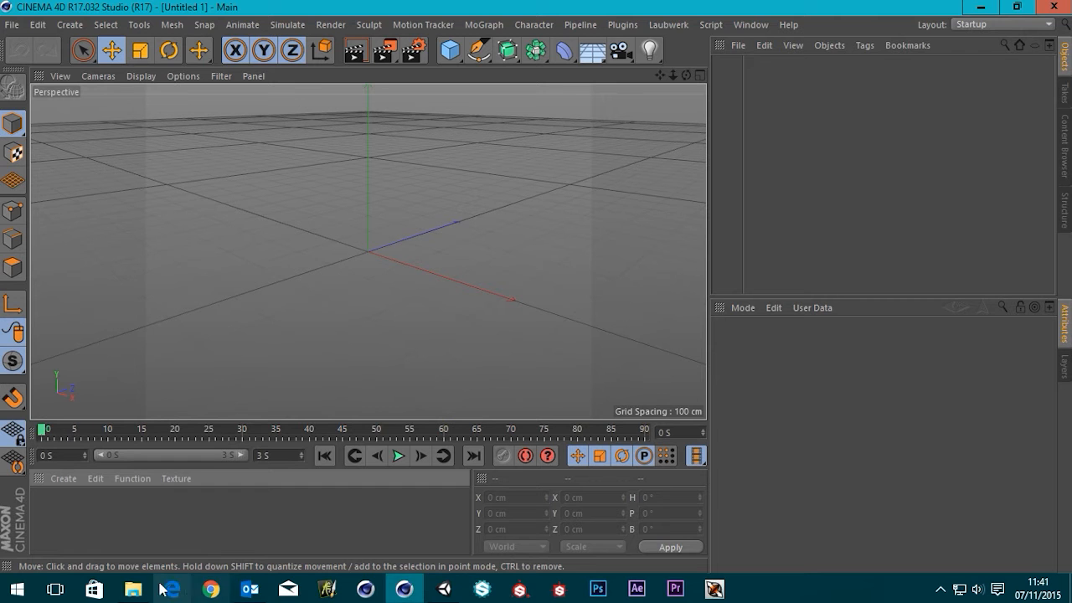
{"action": "right_click", "coordinate": [133, 589]}
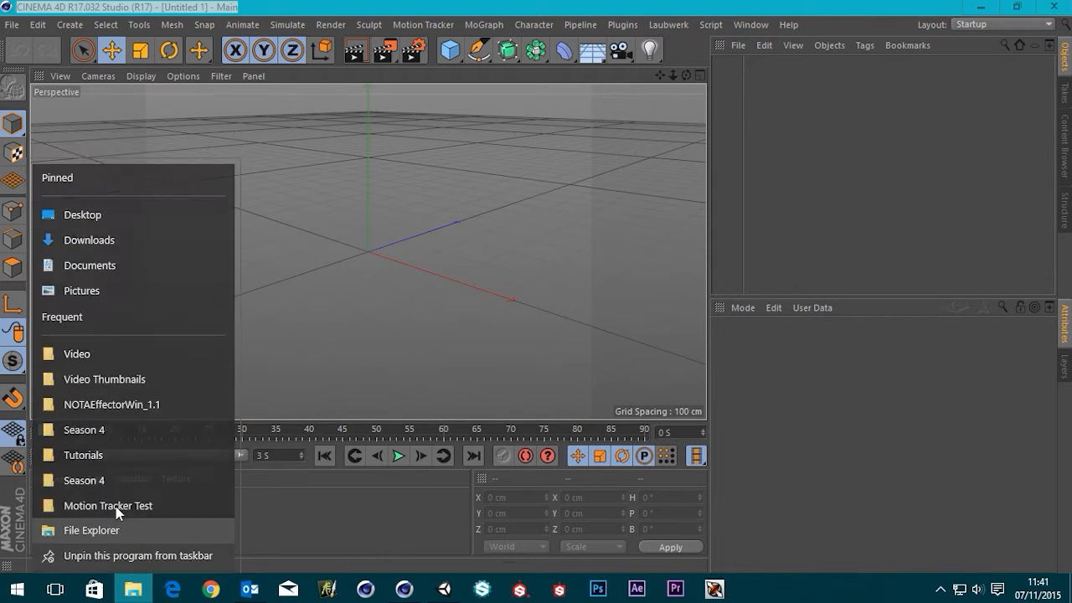
{"action": "left_click", "coordinate": [117, 527]}
{"action": "double_click", "coordinate": [572, 116]}
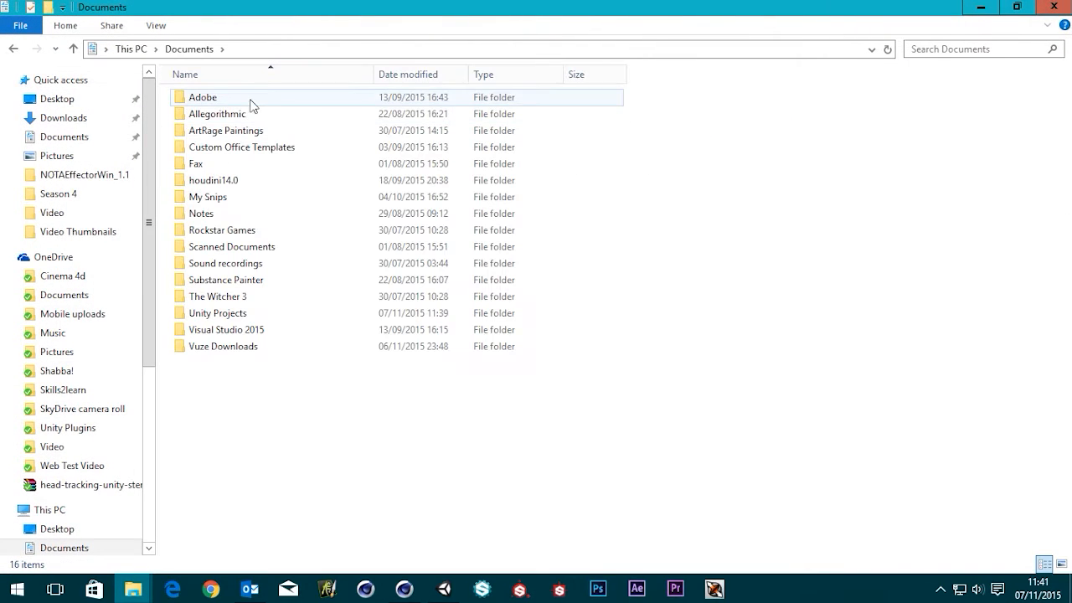
{"action": "double_click", "coordinate": [225, 313]}
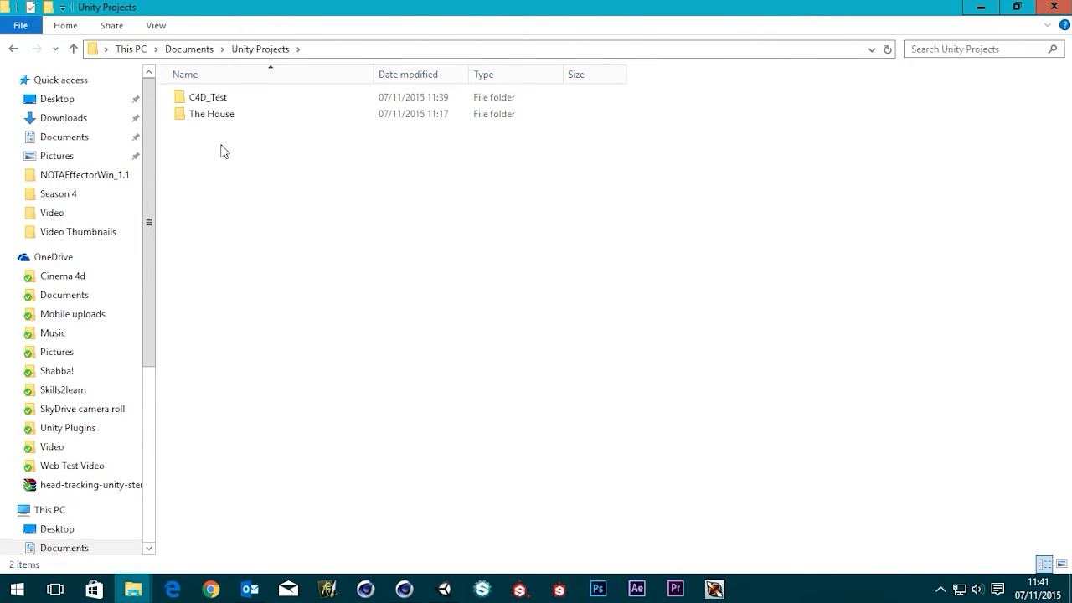
{"action": "left_click", "coordinate": [221, 99]}
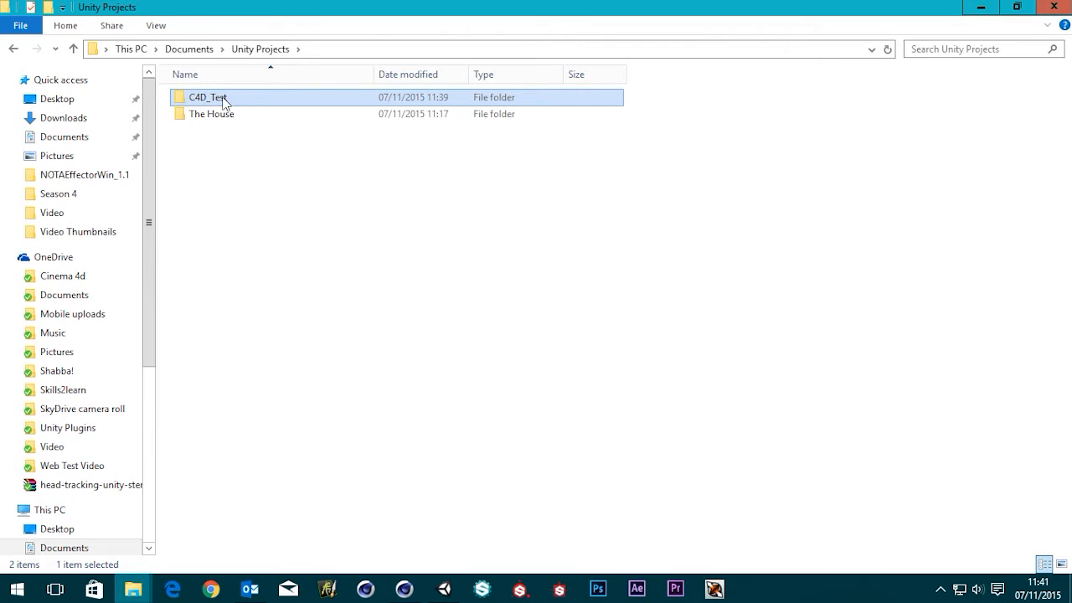
{"action": "double_click", "coordinate": [222, 101]}
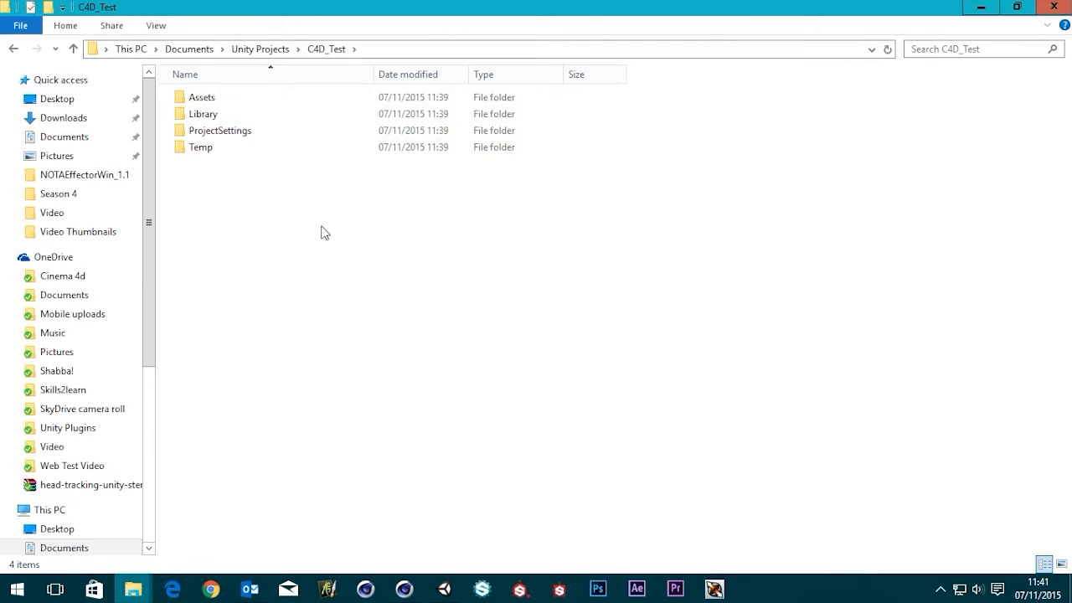
{"action": "double_click", "coordinate": [205, 101]}
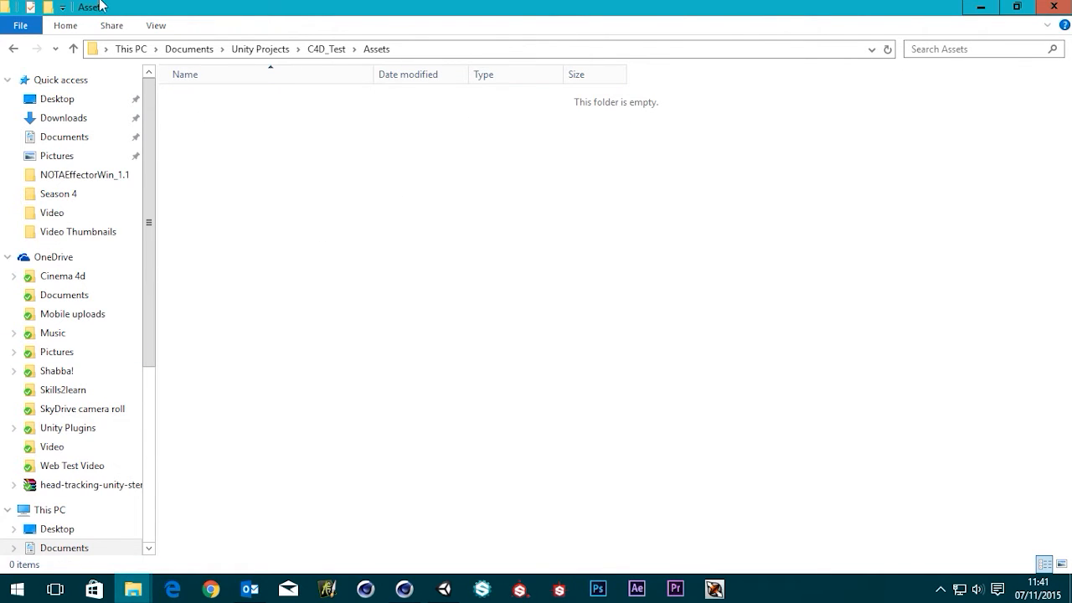
Step: Examine the contents of the C4D_Test project's Library, ProjectSettings and Temp folders
{"action": "left_click", "coordinate": [13, 49]}
{"action": "double_click", "coordinate": [452, 114]}
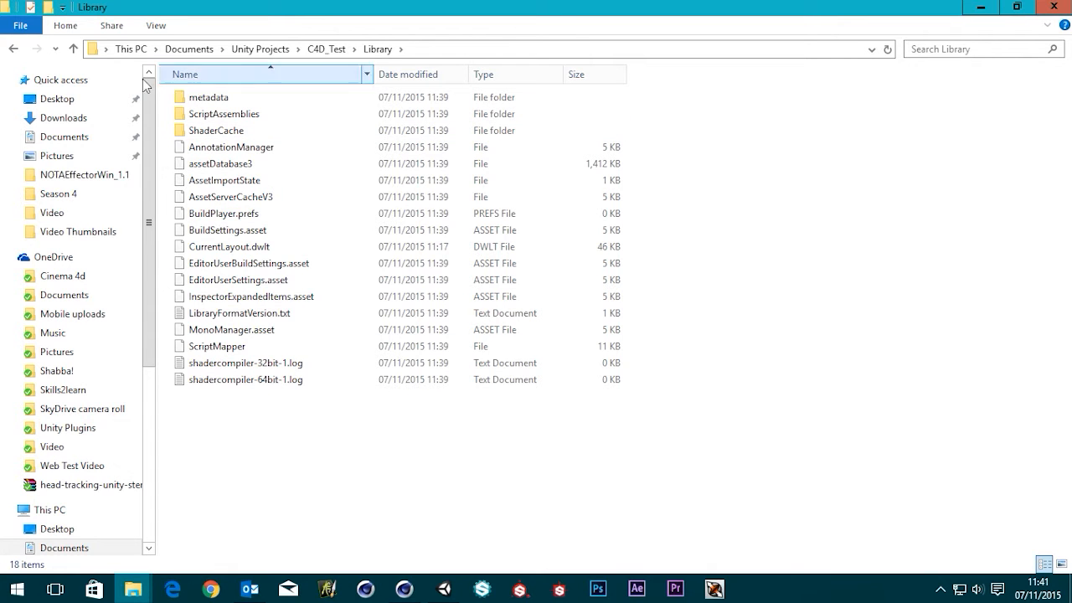
{"action": "left_click", "coordinate": [13, 49]}
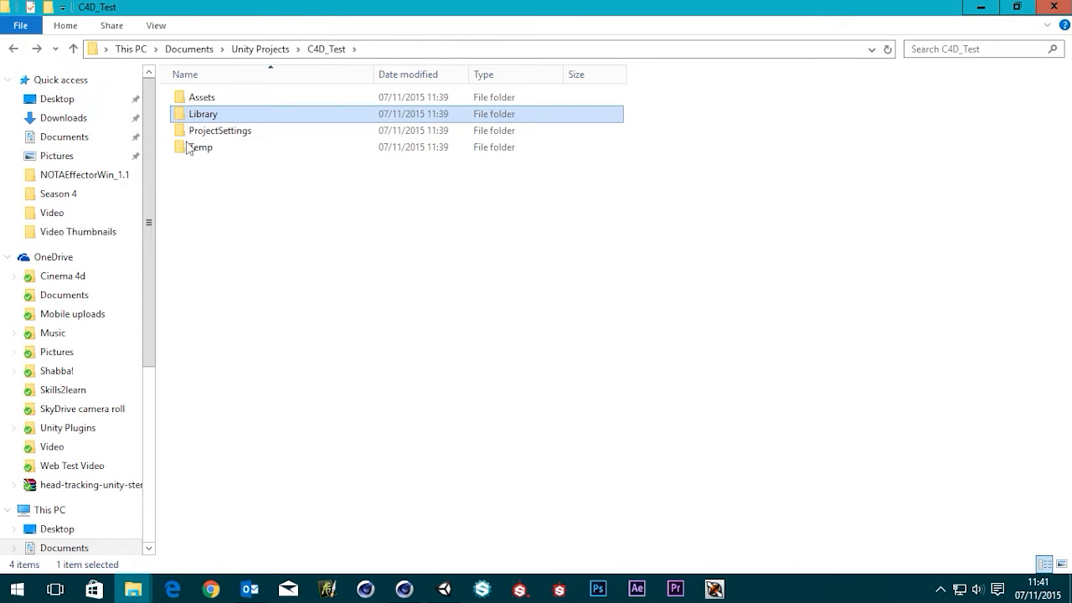
{"action": "double_click", "coordinate": [214, 132]}
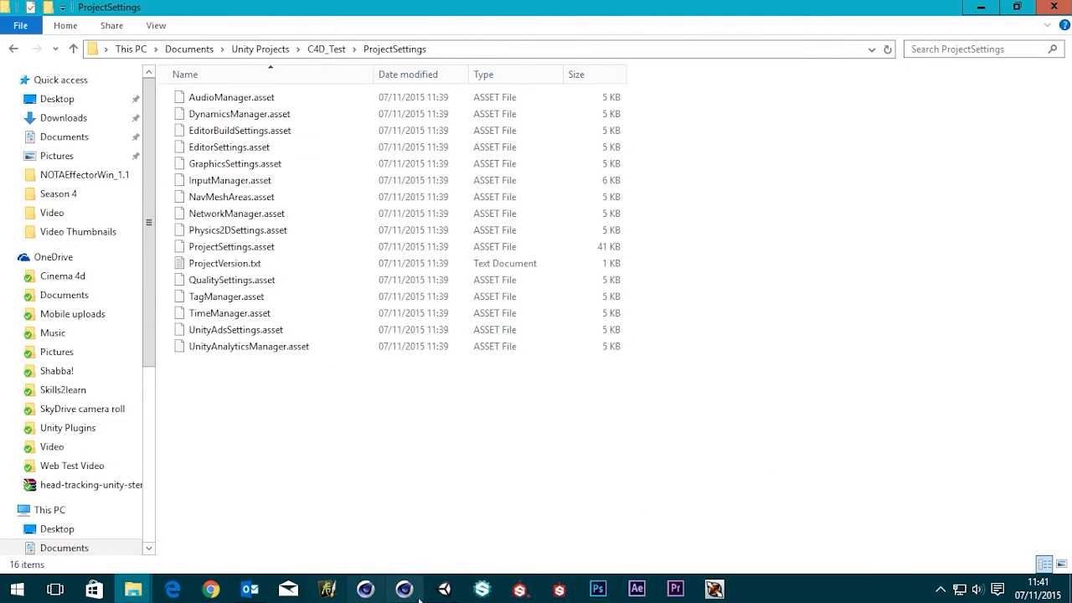
{"action": "left_click", "coordinate": [444, 590]}
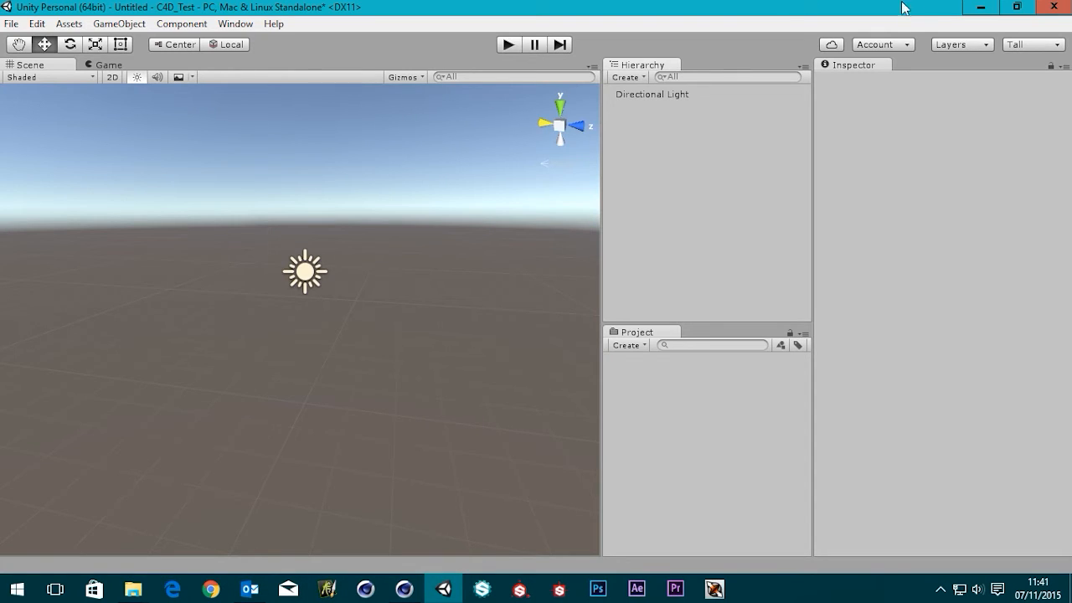
{"action": "left_click", "coordinate": [977, 7]}
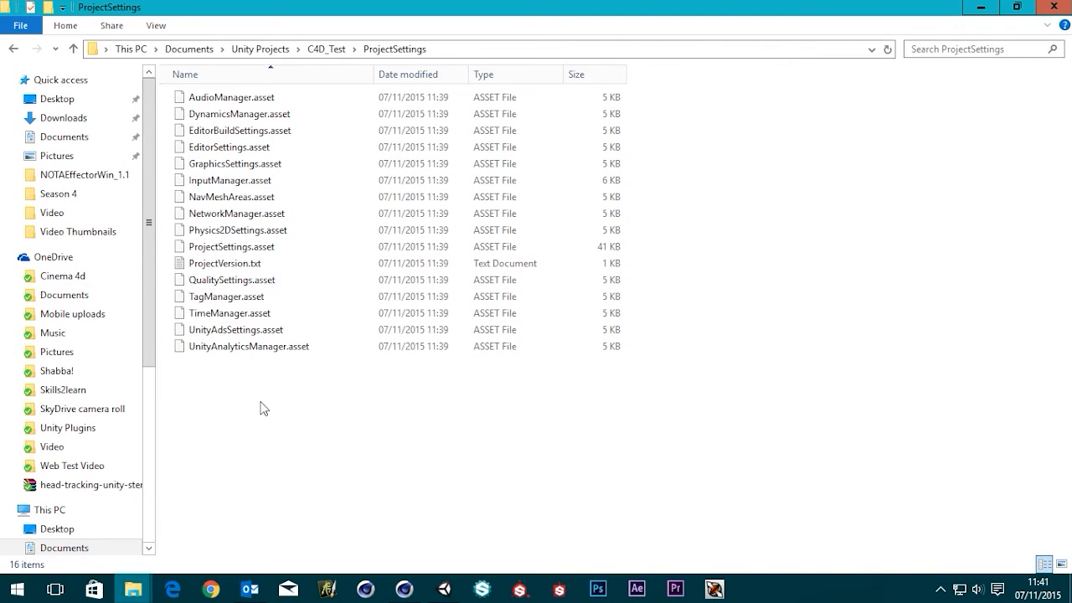
{"action": "left_click", "coordinate": [13, 48]}
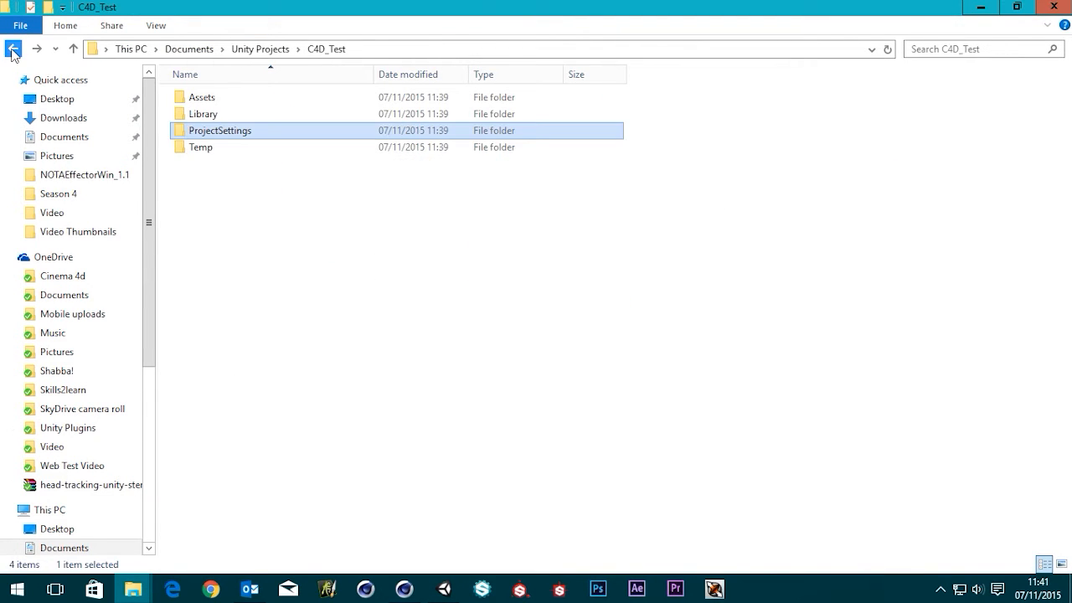
{"action": "double_click", "coordinate": [200, 148]}
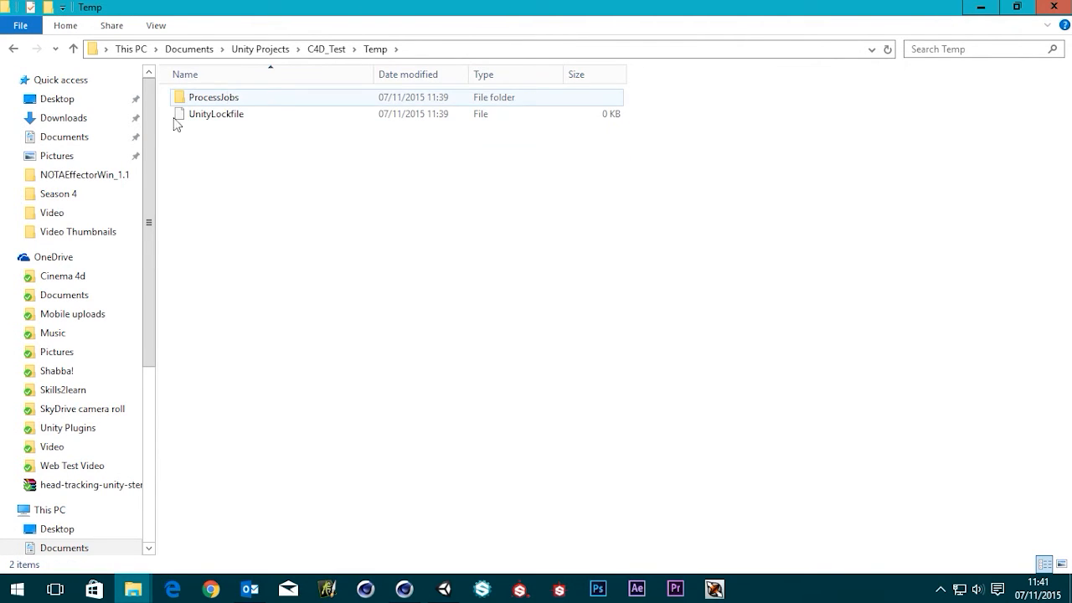
{"action": "left_click", "coordinate": [13, 49]}
{"action": "left_click", "coordinate": [13, 49]}
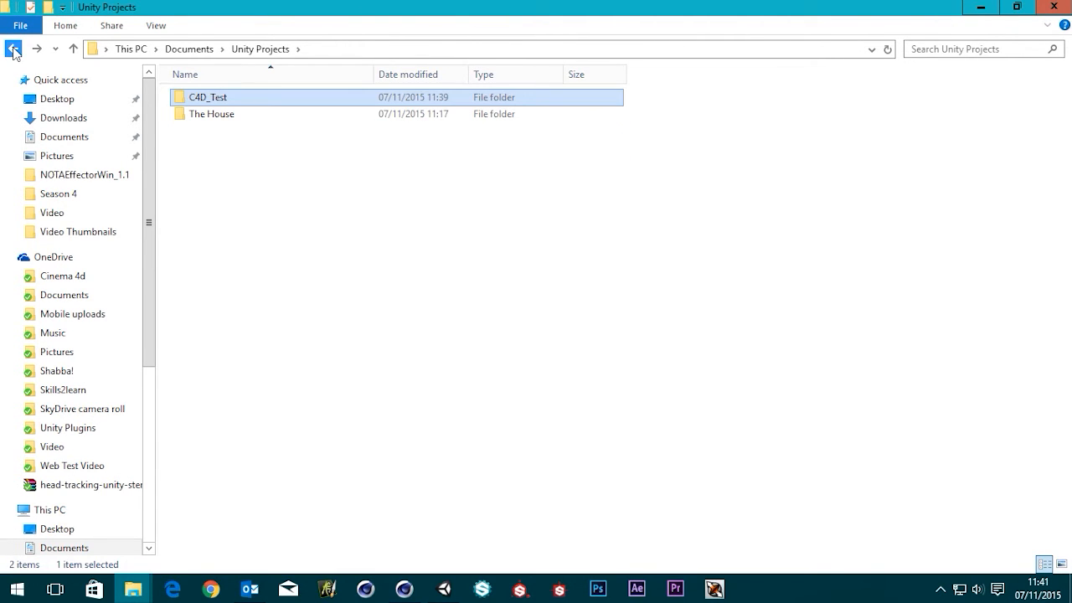
Step: Create a folder named #Imports inside the C4D_Test project's Assets folder
{"action": "double_click", "coordinate": [186, 100]}
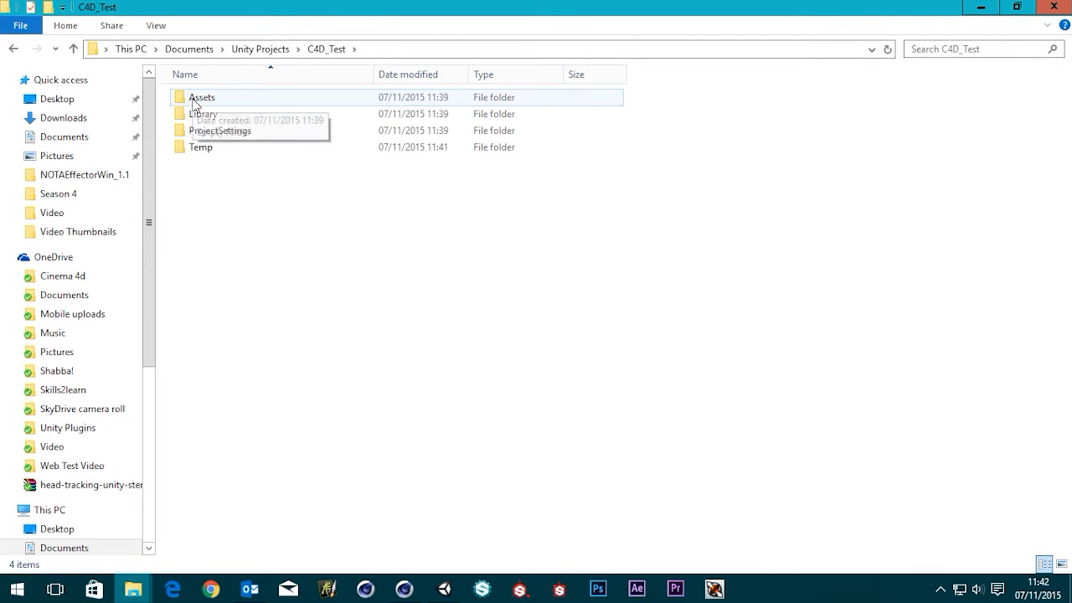
{"action": "double_click", "coordinate": [193, 103]}
{"action": "right_click", "coordinate": [255, 177]}
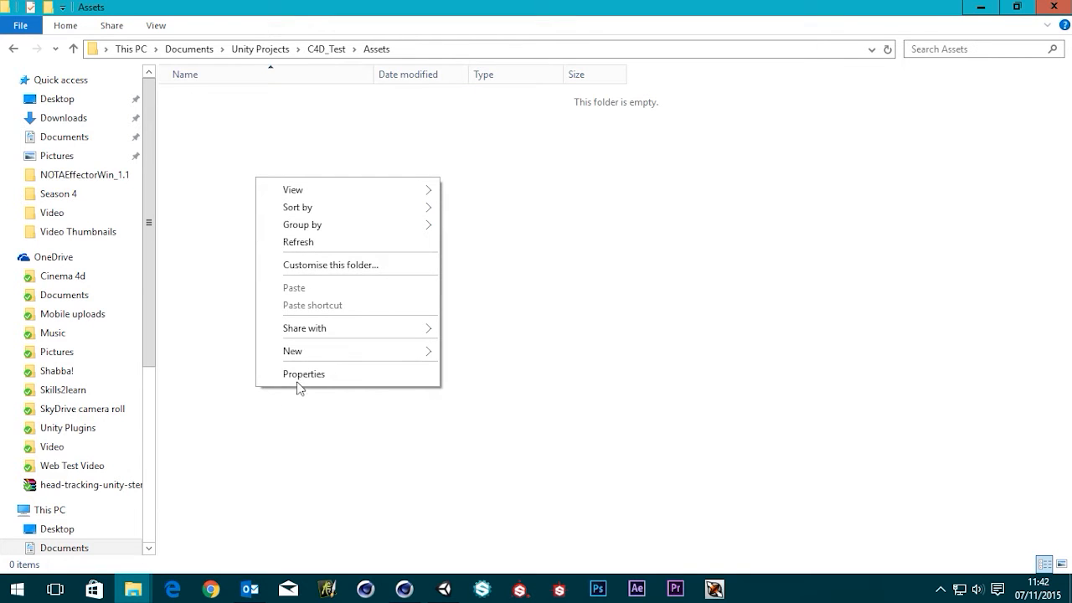
{"action": "mouse_move", "coordinate": [383, 358]}
{"action": "left_click", "coordinate": [504, 354]}
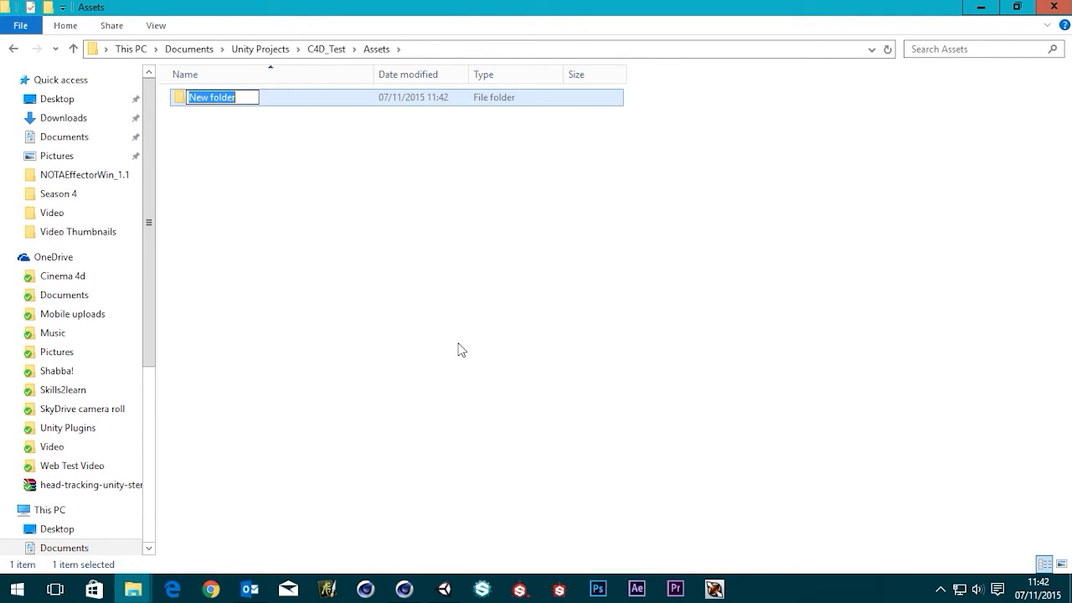
{"action": "type", "text": "#"}
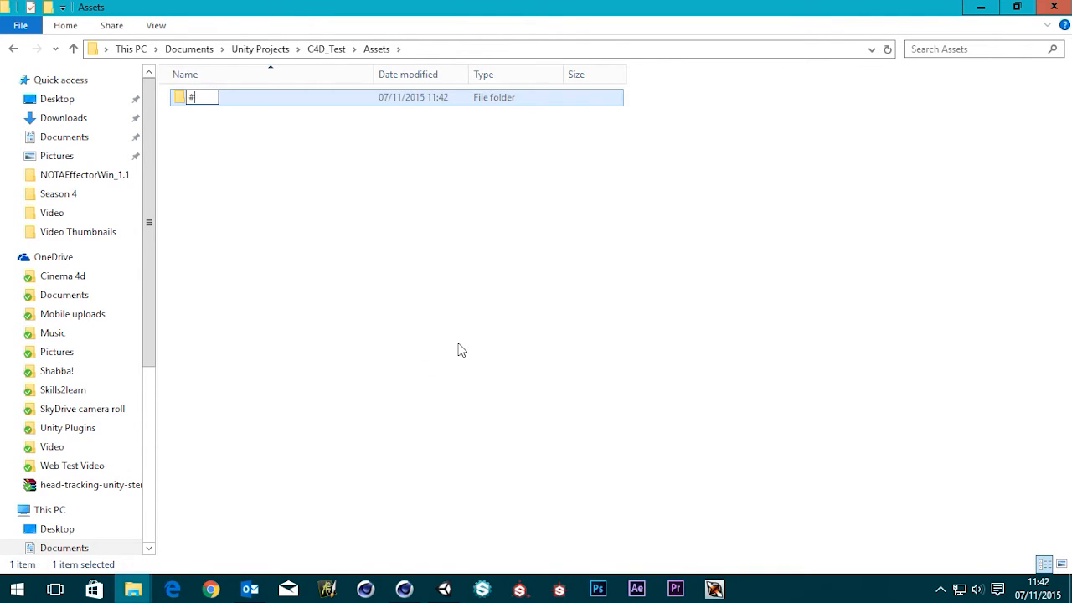
{"action": "type", "text": "Imports"}
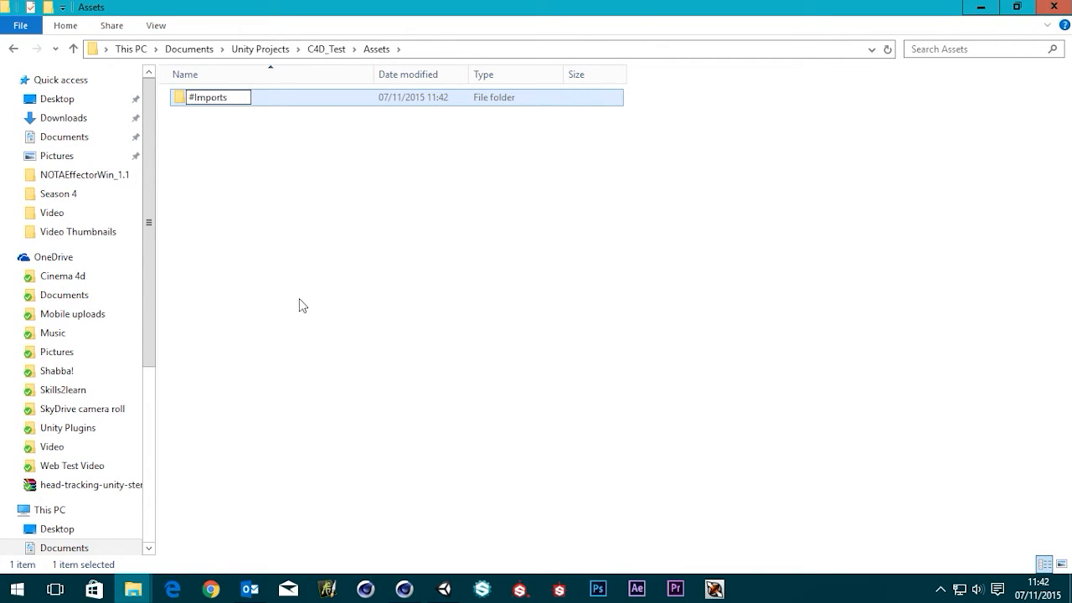
{"action": "left_click", "coordinate": [273, 194]}
{"action": "left_click", "coordinate": [207, 100]}
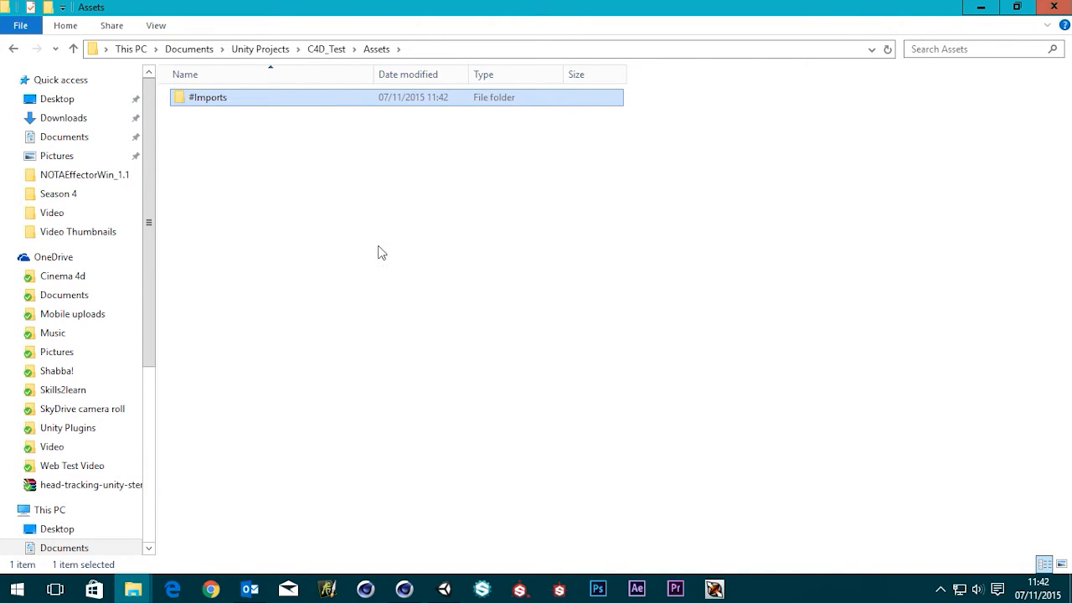
{"action": "left_click", "coordinate": [283, 257]}
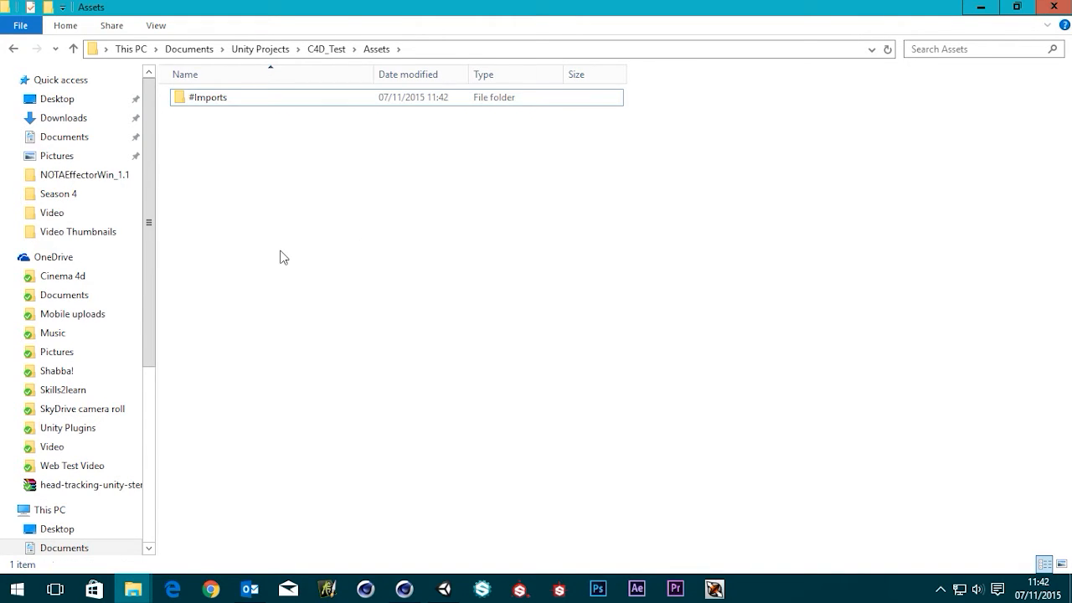
{"action": "left_click", "coordinate": [211, 102]}
{"action": "left_click", "coordinate": [356, 194]}
Step: Switch to Cinema 4D and add a Plane object to the empty scene
{"action": "left_click", "coordinate": [991, 7]}
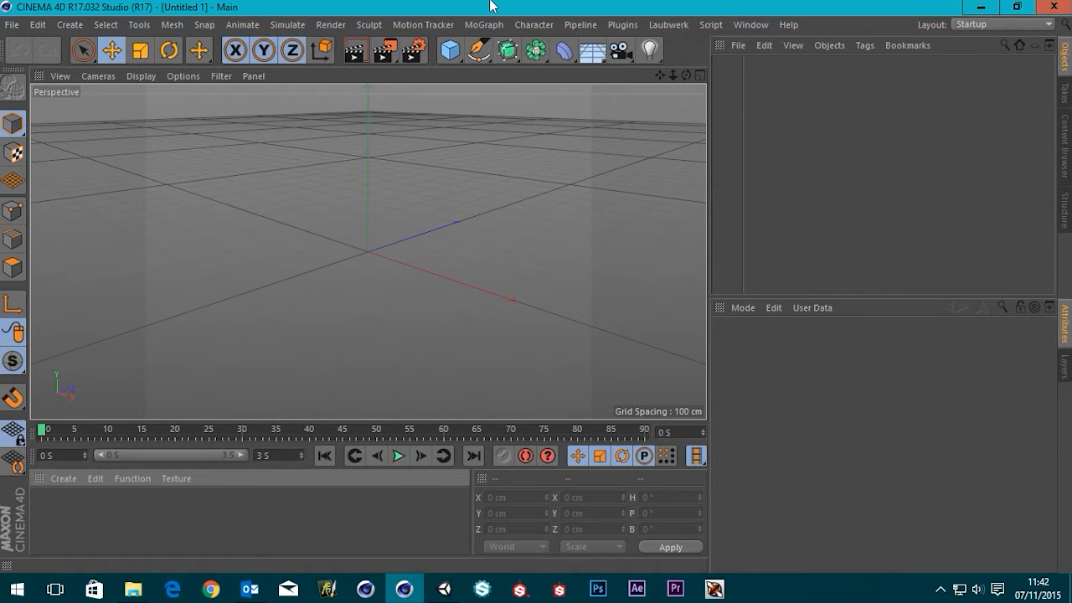
{"action": "left_click", "coordinate": [450, 49]}
{"action": "left_click", "coordinate": [599, 101]}
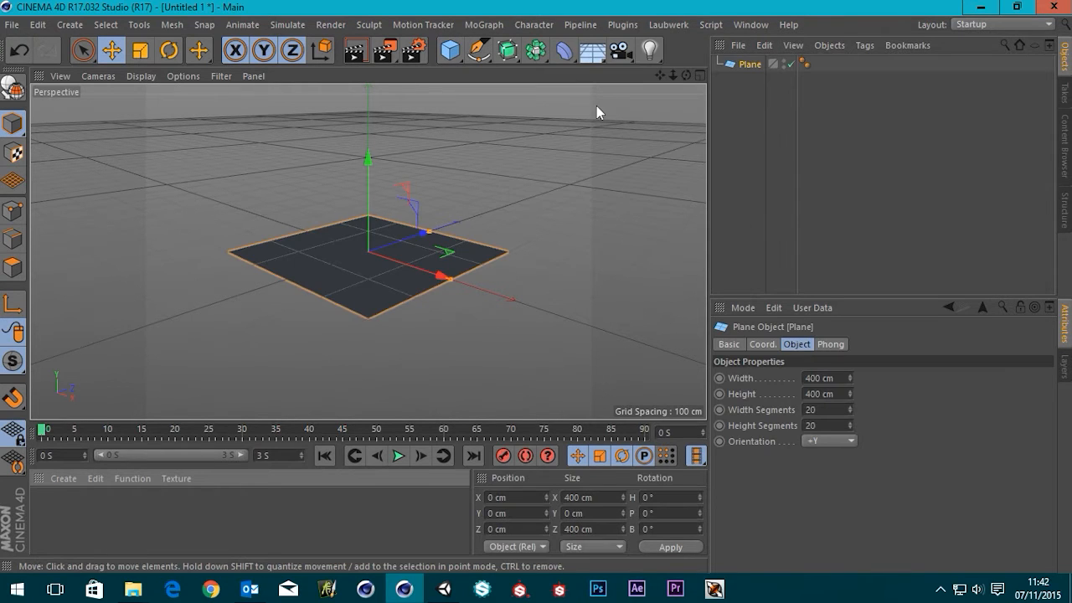
Step: Set the Perspective view's display mode to Gouraud Shading (Lines)
{"action": "scroll", "coordinate": [345, 232], "scroll_direction": "up", "scroll_amount": 2}
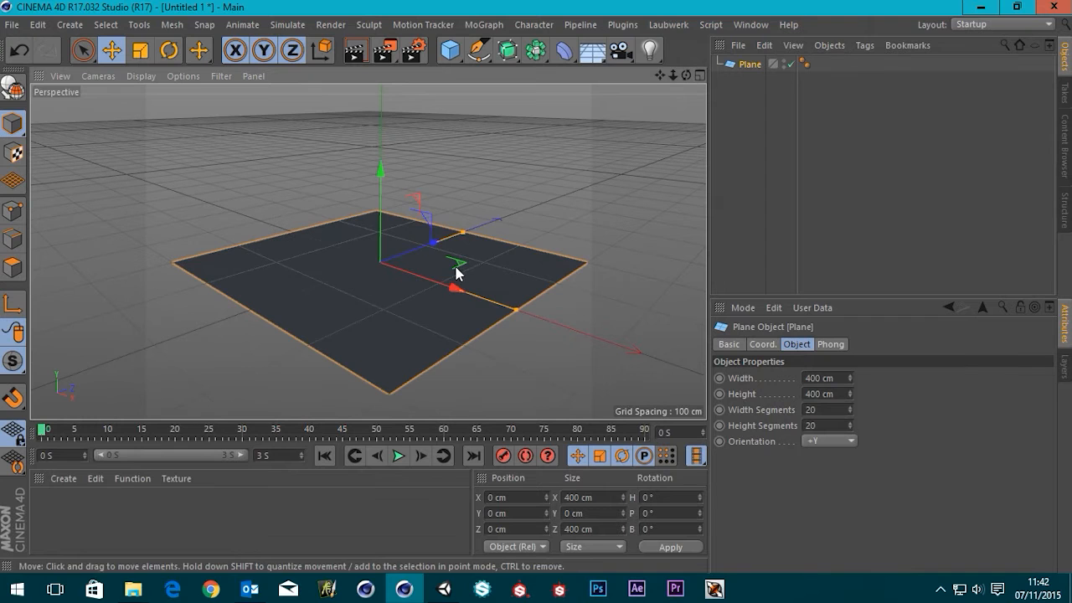
{"action": "left_click", "coordinate": [186, 76]}
{"action": "left_click", "coordinate": [147, 77]}
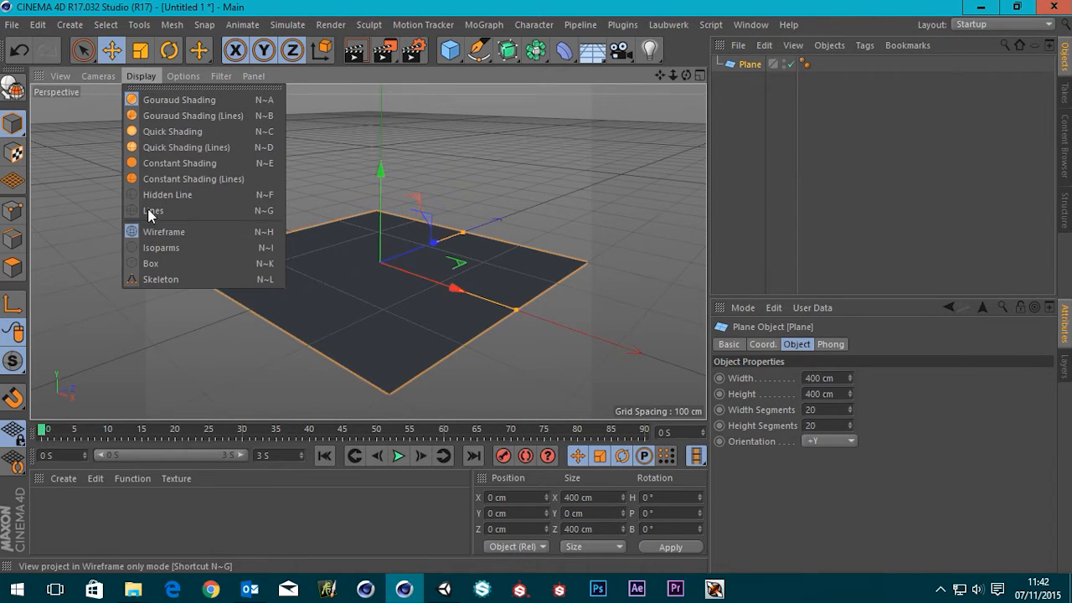
{"action": "left_click", "coordinate": [174, 117]}
Step: Set the plane's width segments and height segments to 1 each, keeping the plane selected
{"action": "scroll", "coordinate": [392, 294], "scroll_direction": "up", "scroll_amount": 4}
{"action": "scroll", "coordinate": [392, 294], "scroll_direction": "down", "scroll_amount": 5}
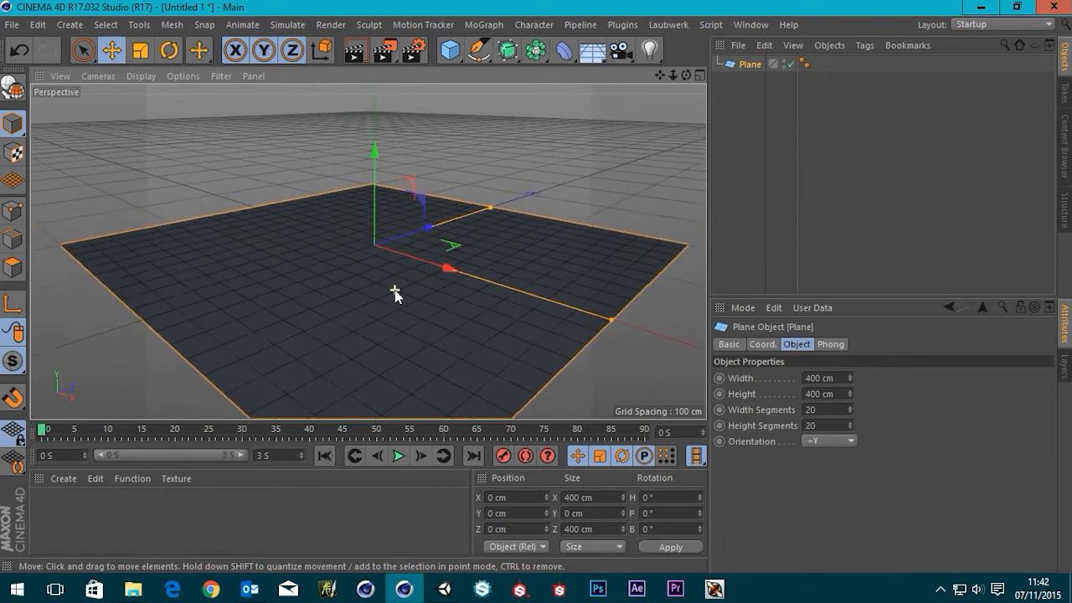
{"action": "middle_click_drag", "start_coordinate": [387, 279], "coordinate": [379, 257], "text": "alt"}
{"action": "left_click_drag", "start_coordinate": [379, 257], "coordinate": [388, 294], "text": "alt"}
{"action": "left_click", "coordinate": [834, 410]}
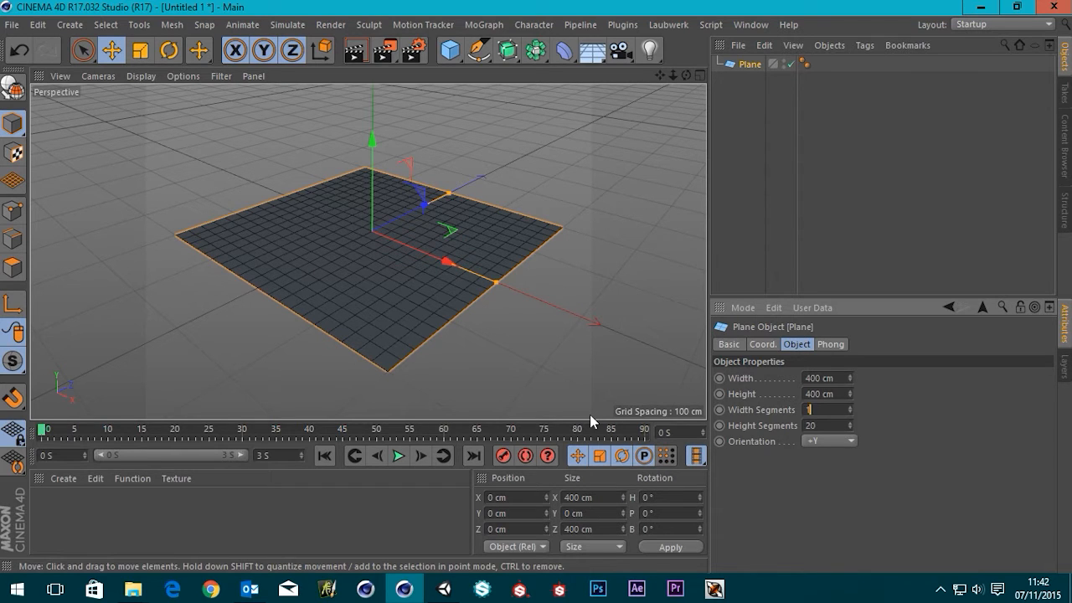
{"action": "type", "text": "1"}
{"action": "key", "text": "Tab"}
{"action": "type", "text": "1"}
{"action": "key", "text": "Return"}
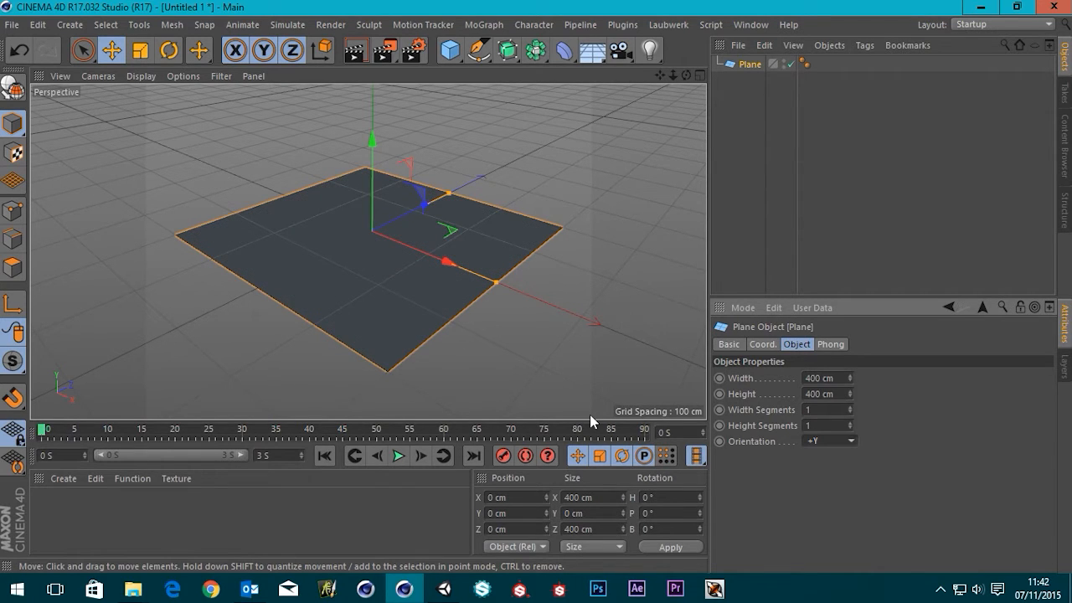
{"action": "left_click", "coordinate": [759, 142]}
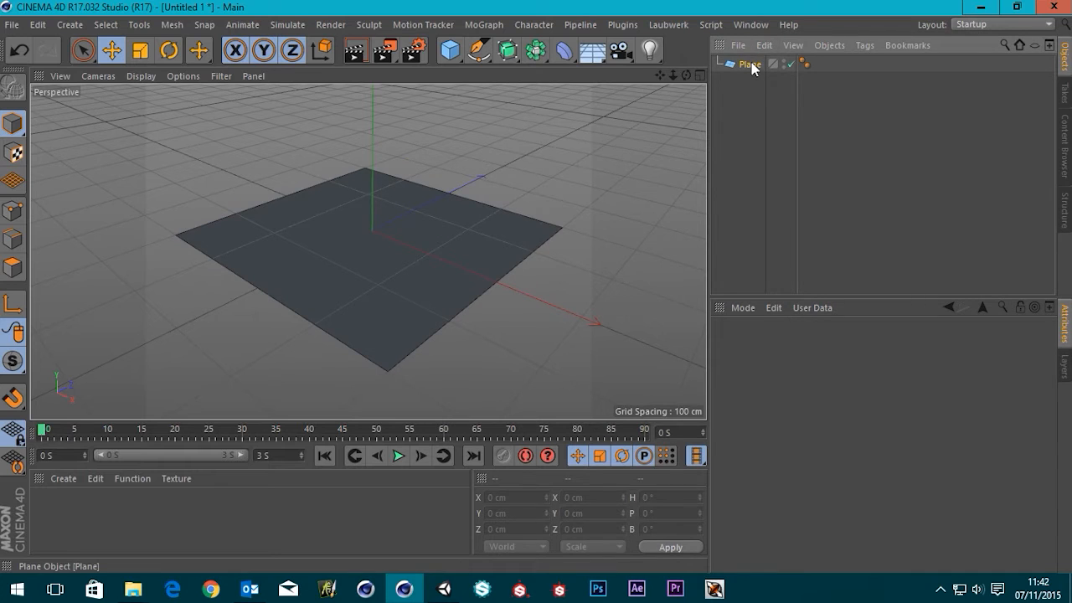
{"action": "left_click", "coordinate": [749, 65]}
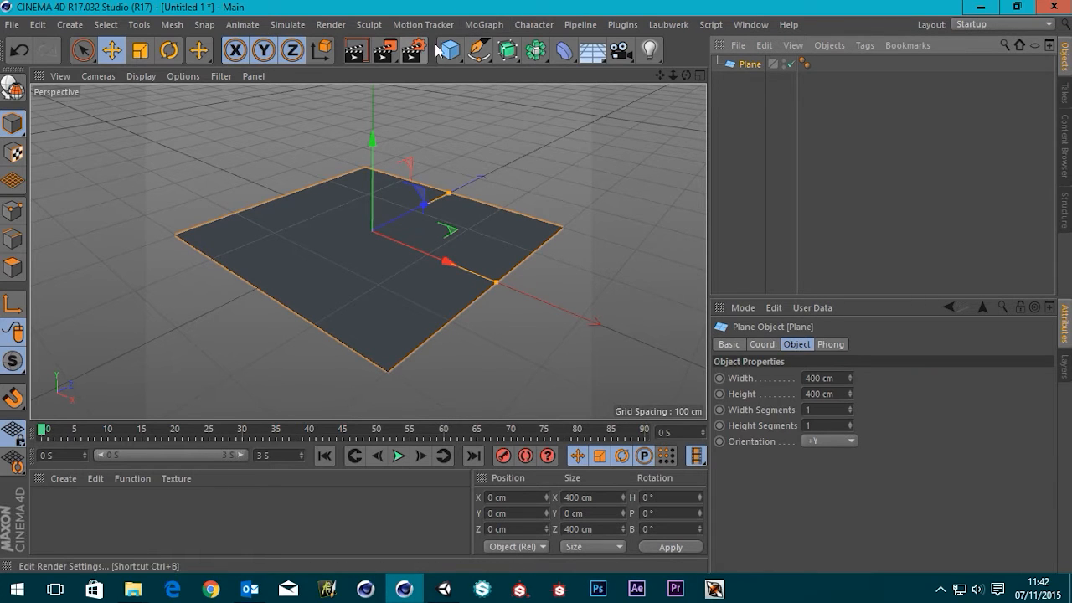
Step: Add a Cube object and set its X, Y and Z sizes to 100 cm each
{"action": "left_click", "coordinate": [450, 49]}
{"action": "left_click", "coordinate": [596, 66]}
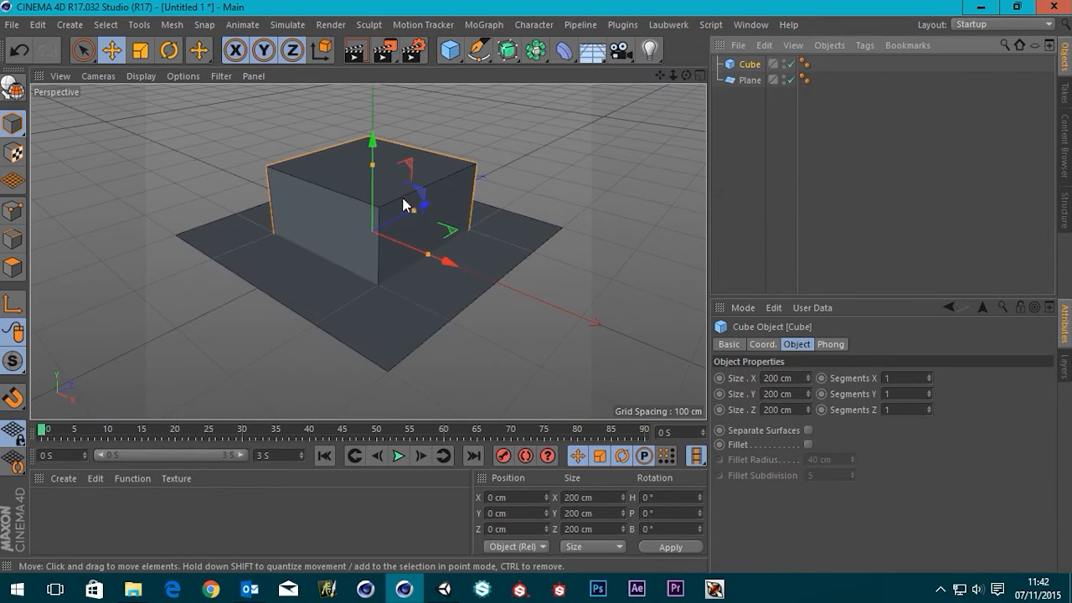
{"action": "left_click", "coordinate": [792, 379]}
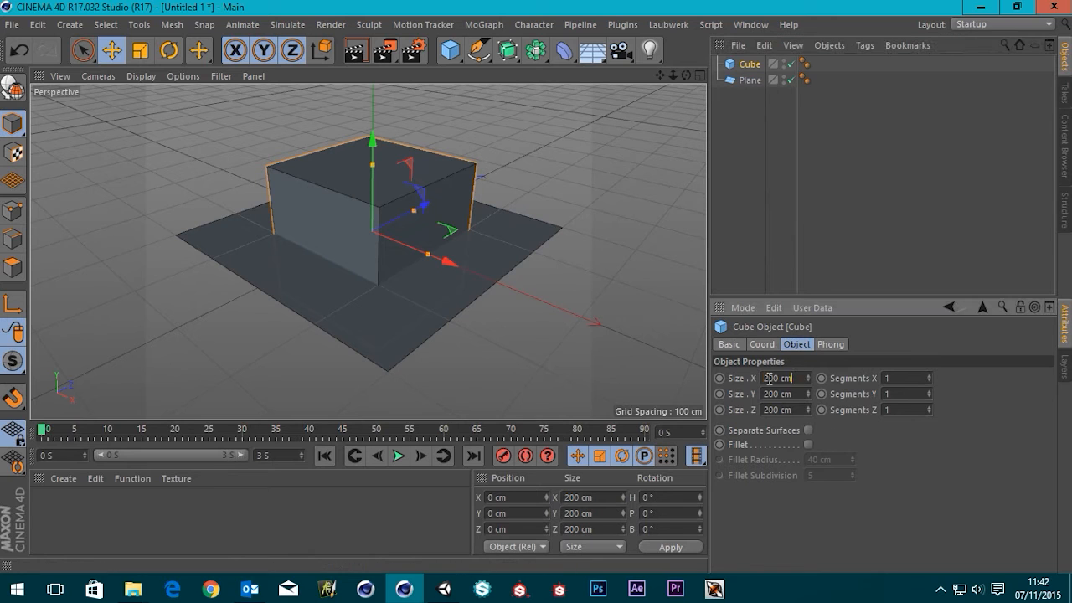
{"action": "type", "text": "100"}
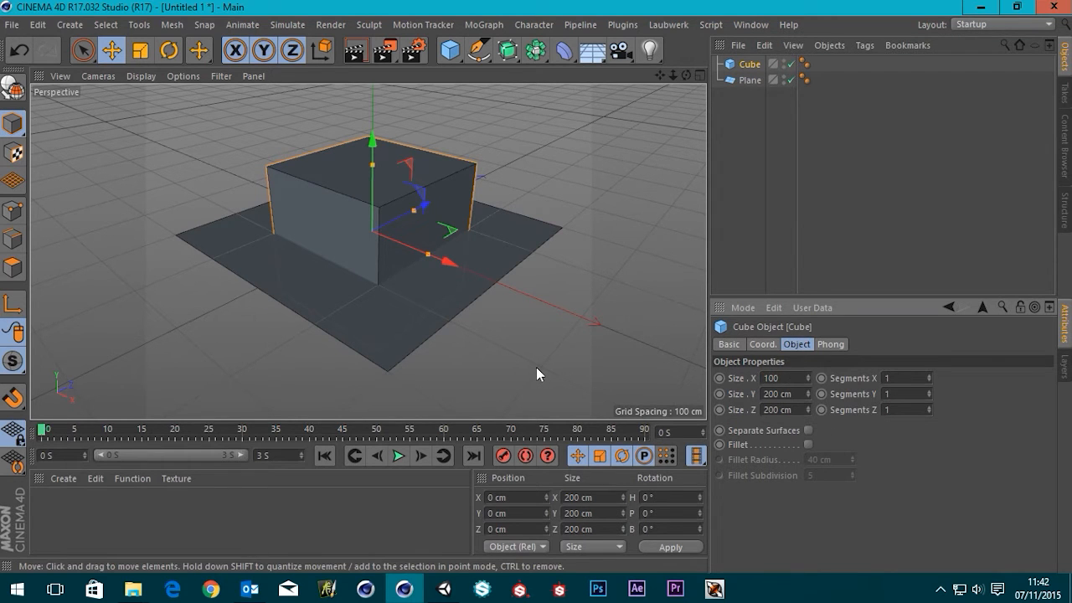
{"action": "key", "text": "Tab"}
{"action": "type", "text": "100"}
{"action": "key", "text": "Tab"}
{"action": "type", "text": "1"}
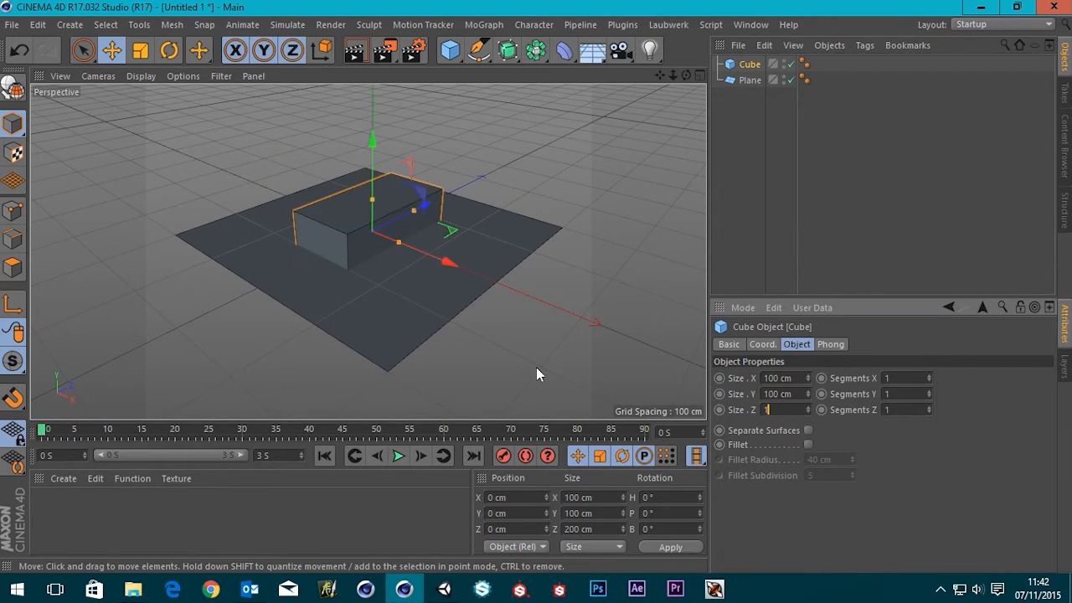
{"action": "type", "text": "00"}
{"action": "key", "text": "Tab"}
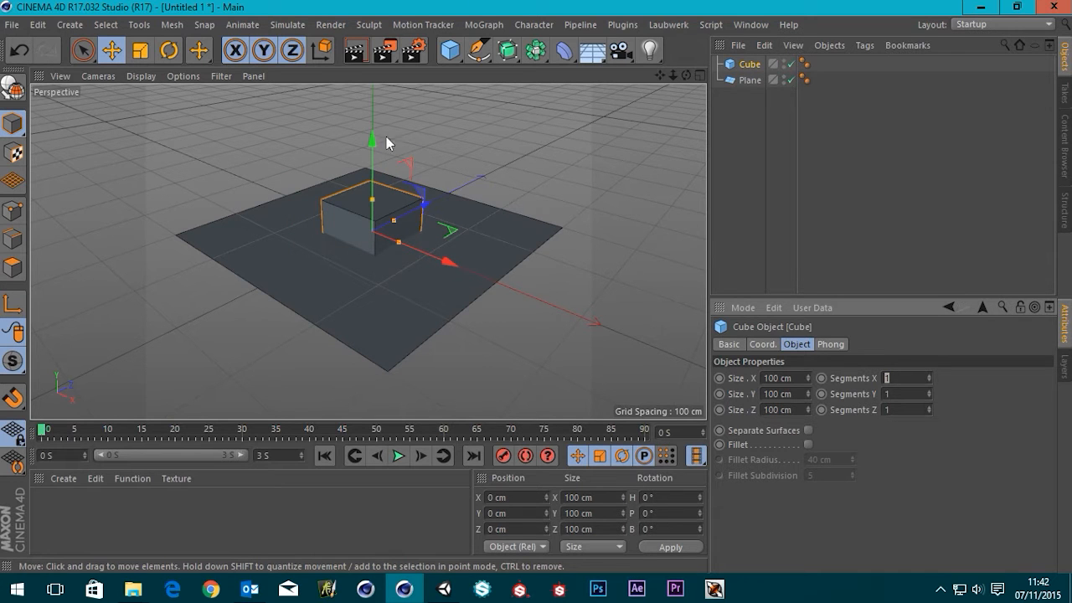
Step: Using the Front view, raise the cube onto the plane by setting its Y position to 50 cm, and return to the four-view layout
{"action": "middle_click", "coordinate": [503, 164]}
{"action": "middle_click", "coordinate": [459, 332]}
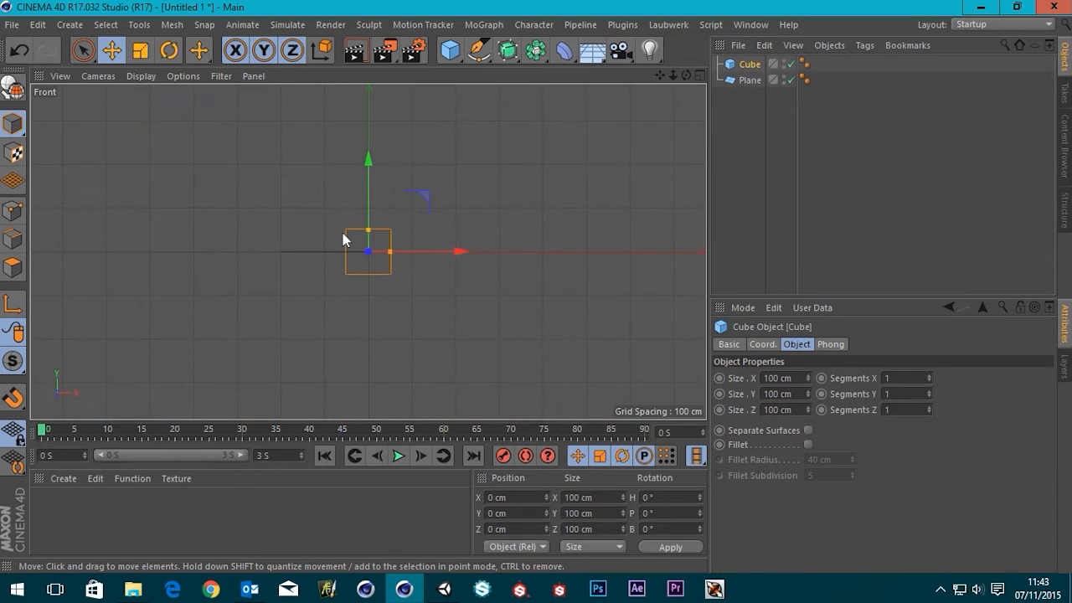
{"action": "scroll", "coordinate": [350, 210], "scroll_direction": "up", "scroll_amount": 4}
{"action": "scroll", "coordinate": [422, 280], "scroll_direction": "up", "scroll_amount": 3}
{"action": "scroll", "coordinate": [320, 293], "scroll_direction": "down", "scroll_amount": 3}
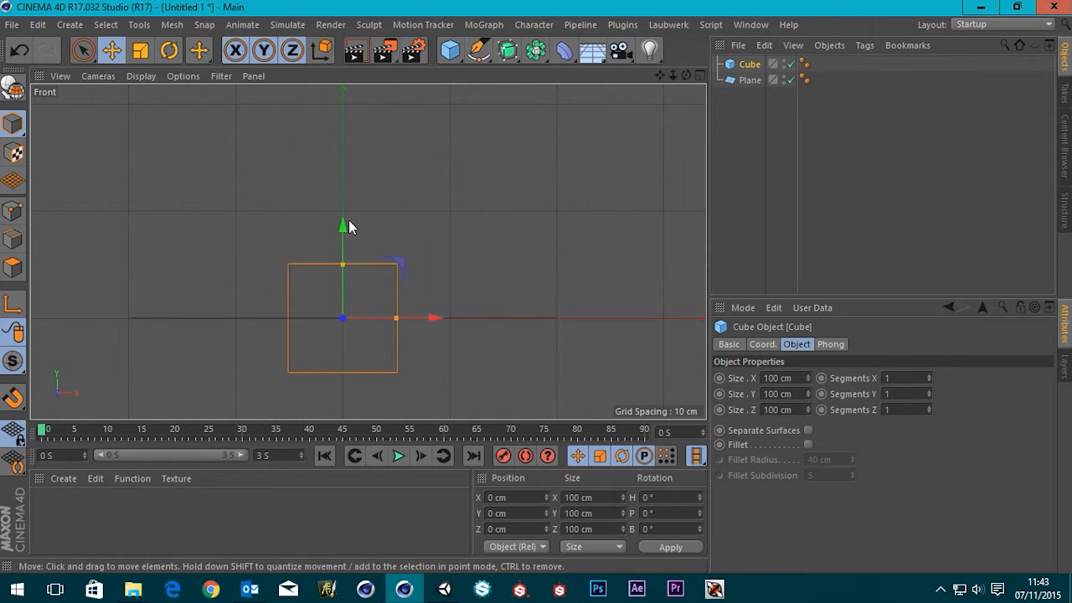
{"action": "left_click", "coordinate": [762, 345]}
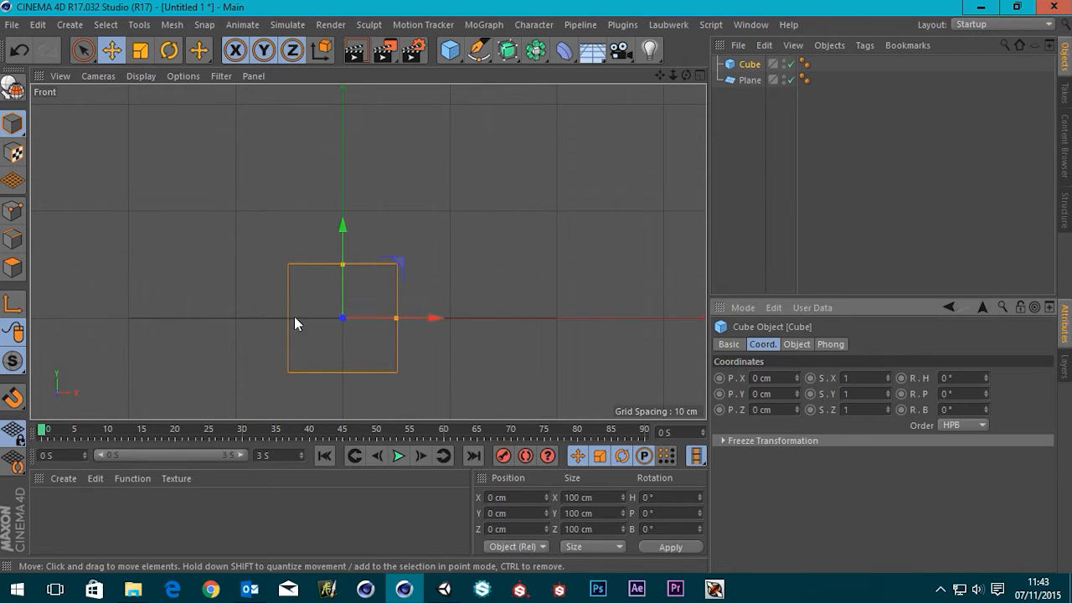
{"action": "left_click", "coordinate": [774, 392]}
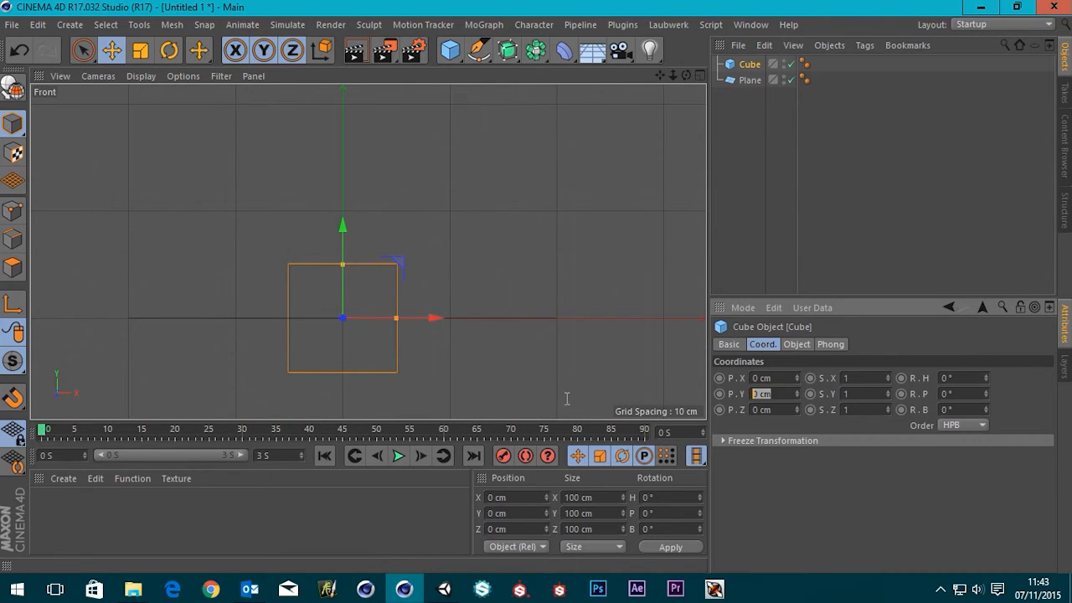
{"action": "type", "text": "50"}
{"action": "key", "text": "Return"}
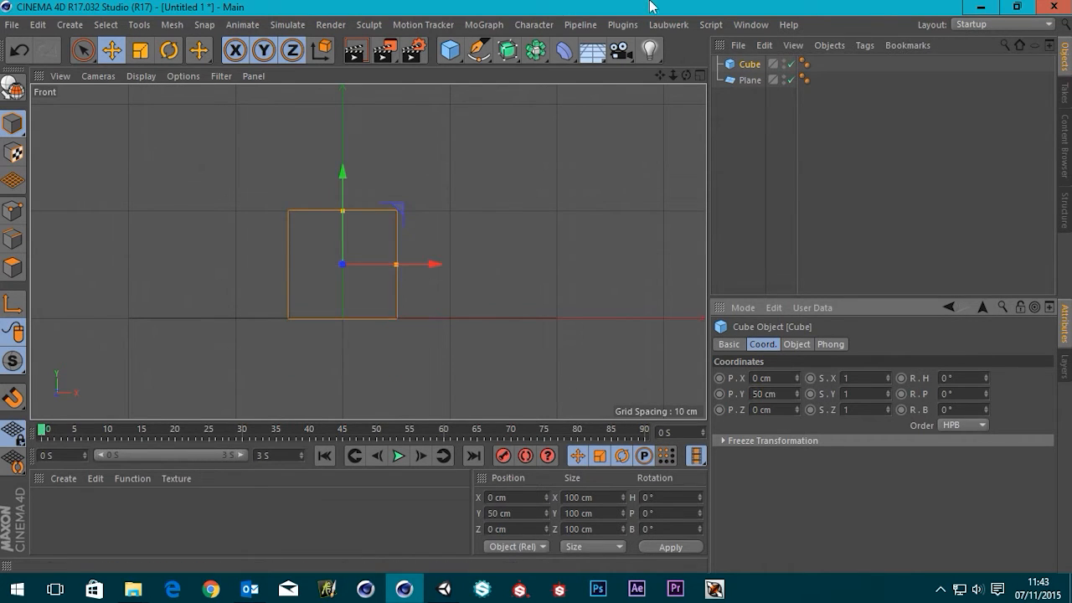
{"action": "key", "text": "F5"}
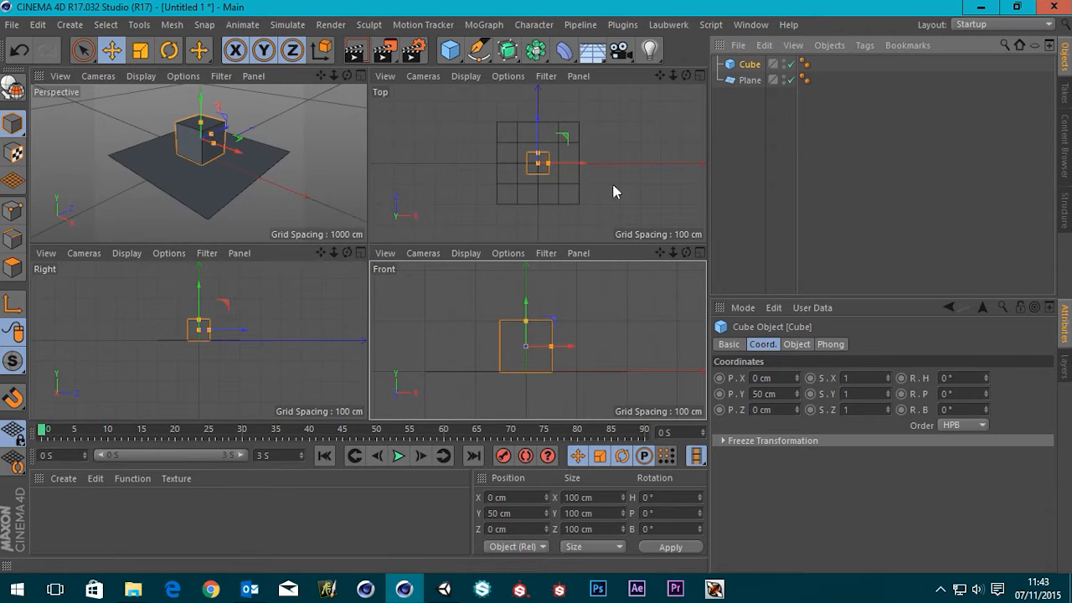
Step: Maximize the Perspective view and frame the cube and plane from a lower angle
{"action": "middle_click", "coordinate": [134, 160]}
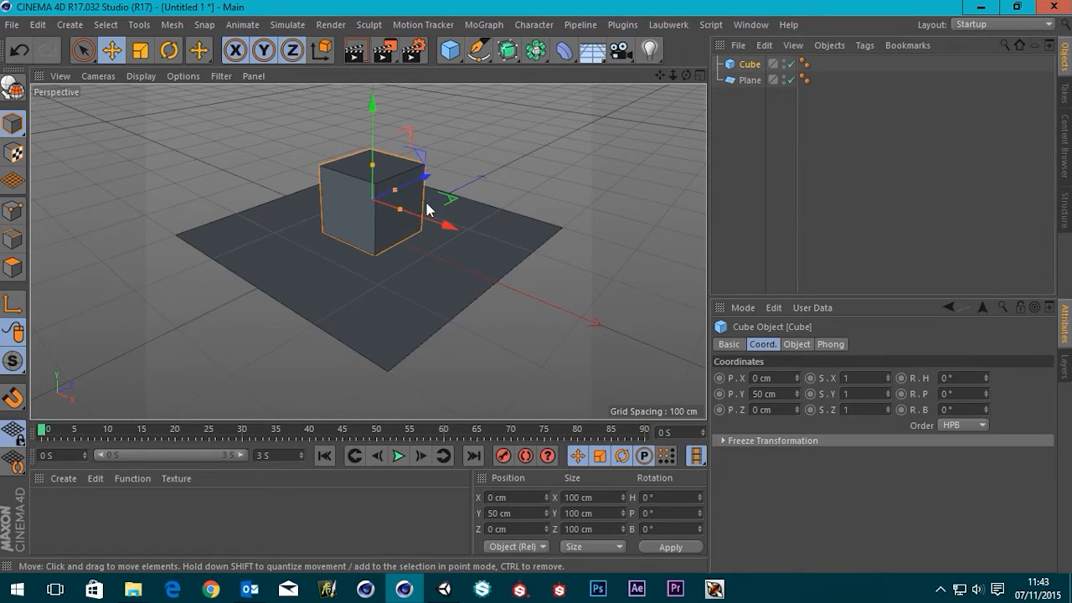
{"action": "scroll", "coordinate": [423, 203], "scroll_direction": "down", "scroll_amount": 2}
{"action": "scroll", "coordinate": [440, 193], "scroll_direction": "down", "scroll_amount": 3}
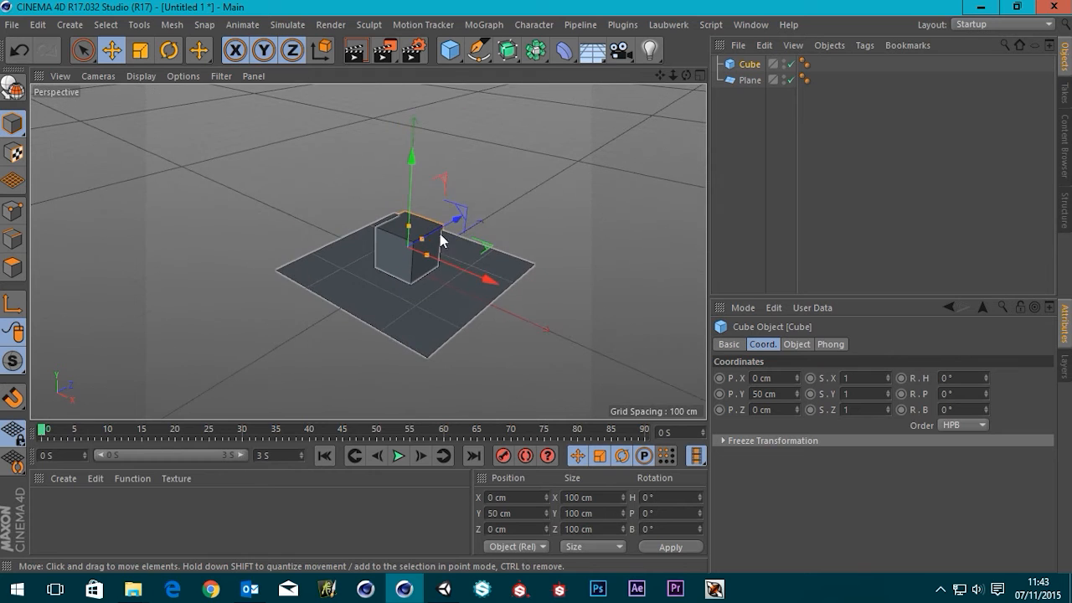
{"action": "scroll", "coordinate": [491, 280], "scroll_direction": "up", "scroll_amount": 3}
{"action": "left_click_drag", "start_coordinate": [383, 304], "coordinate": [387, 269], "text": "alt"}
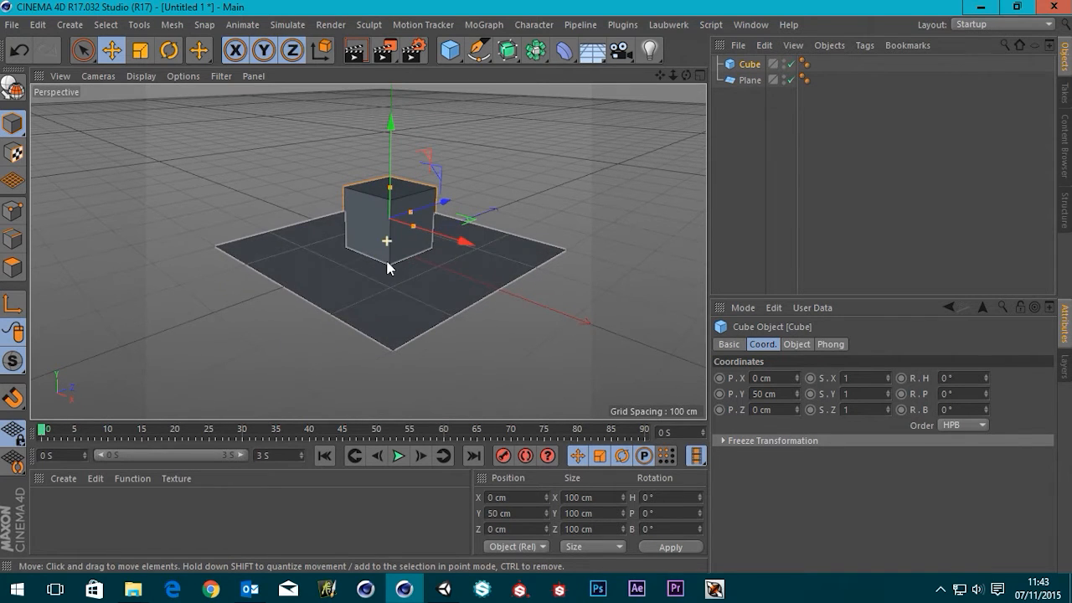
Step: Start an FBX export and choose Documents > Unity Projects > C4D_Test > Assets > #Imports as the destination folder
{"action": "left_click", "coordinate": [10, 25]}
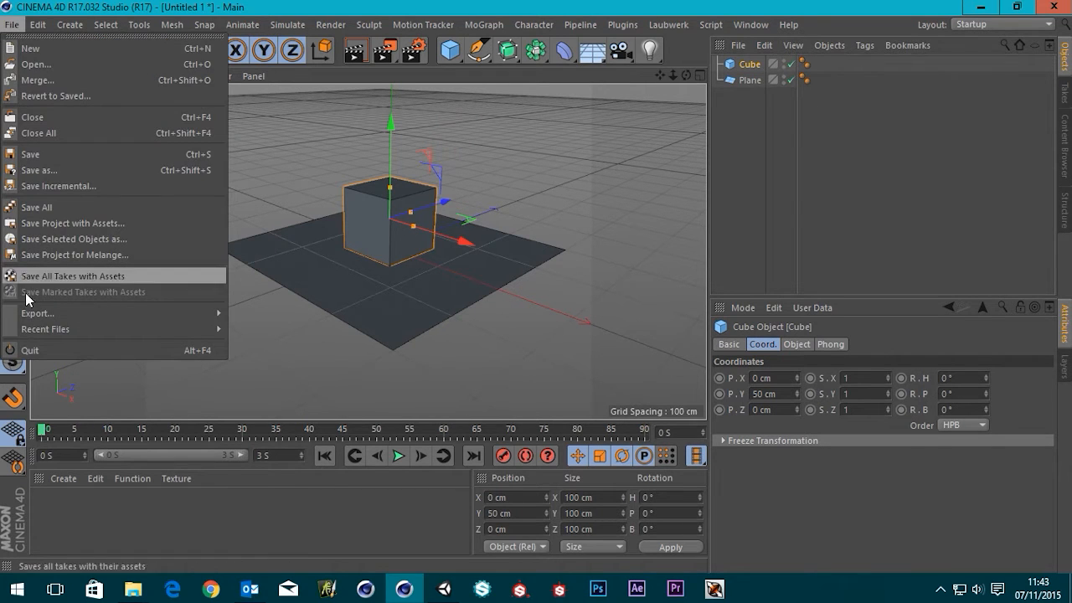
{"action": "mouse_move", "coordinate": [55, 314]}
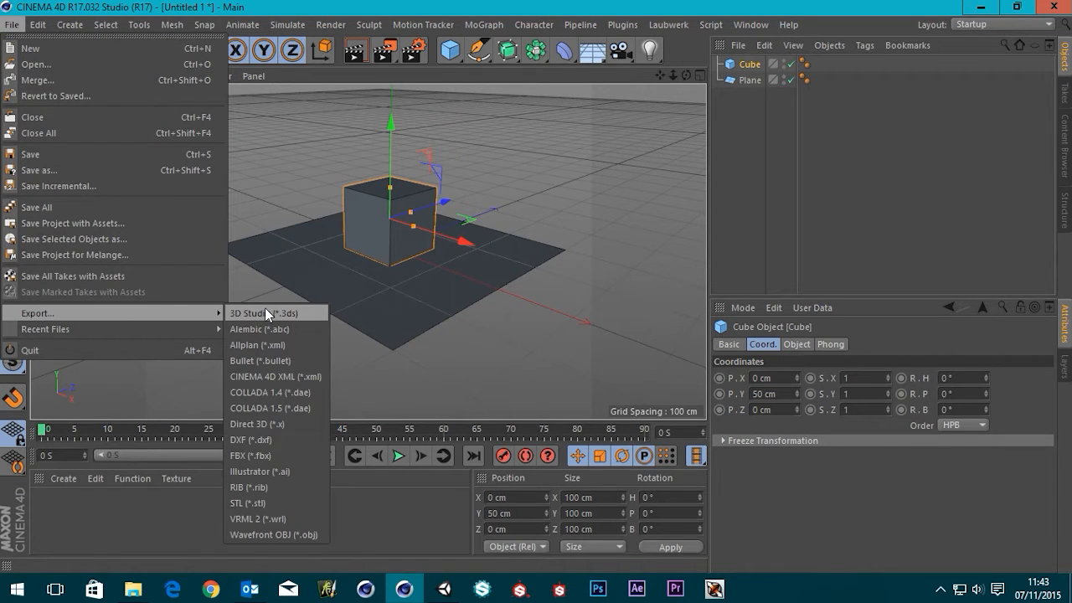
{"action": "left_click", "coordinate": [250, 456]}
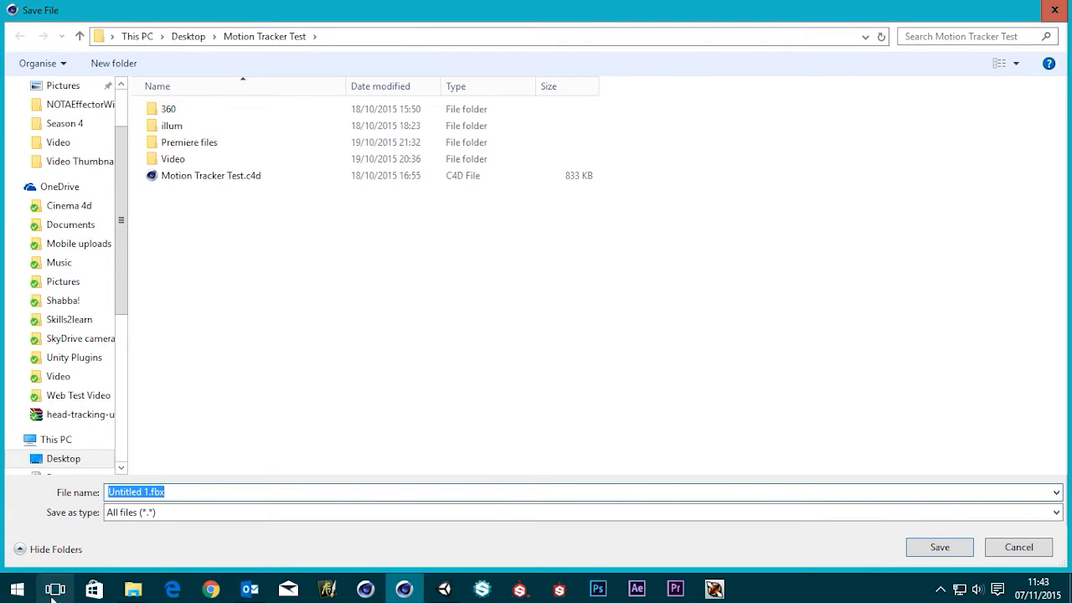
{"action": "left_click", "coordinate": [180, 42]}
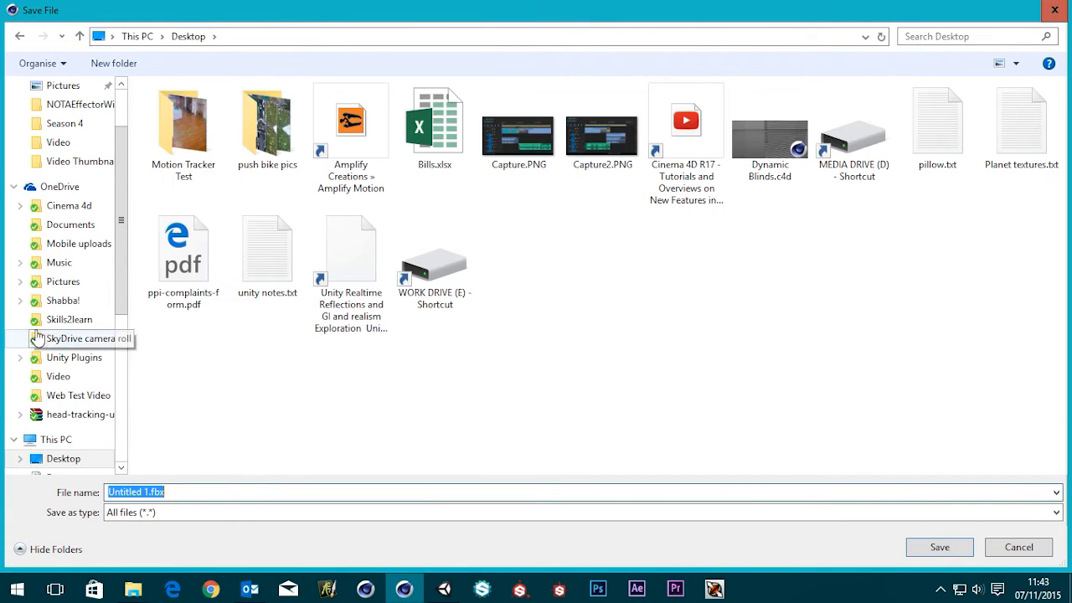
{"action": "scroll", "coordinate": [55, 327], "scroll_direction": "down", "scroll_amount": 5}
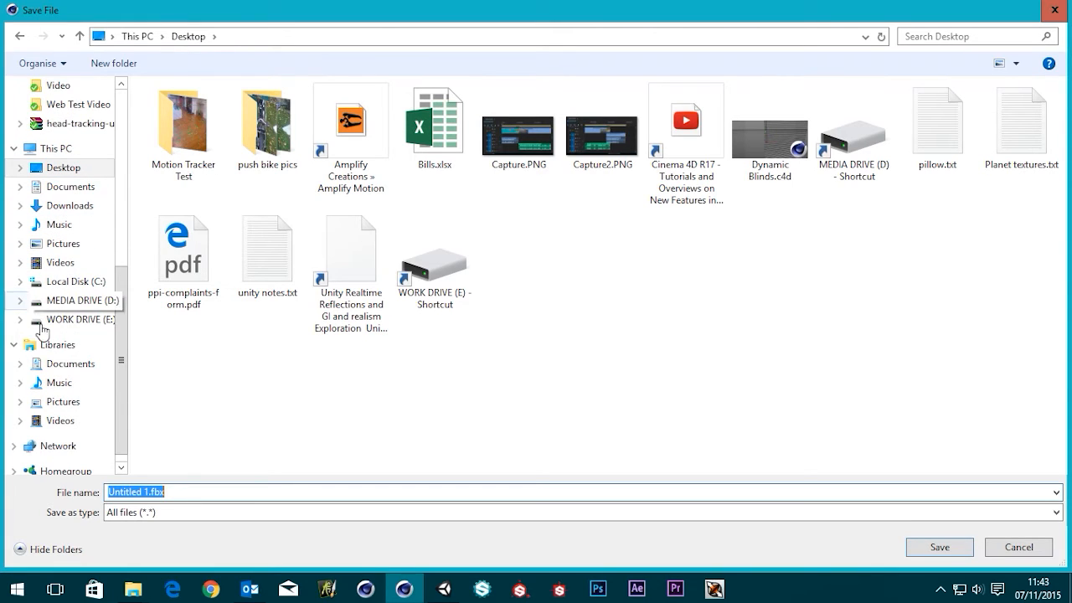
{"action": "left_click", "coordinate": [71, 193]}
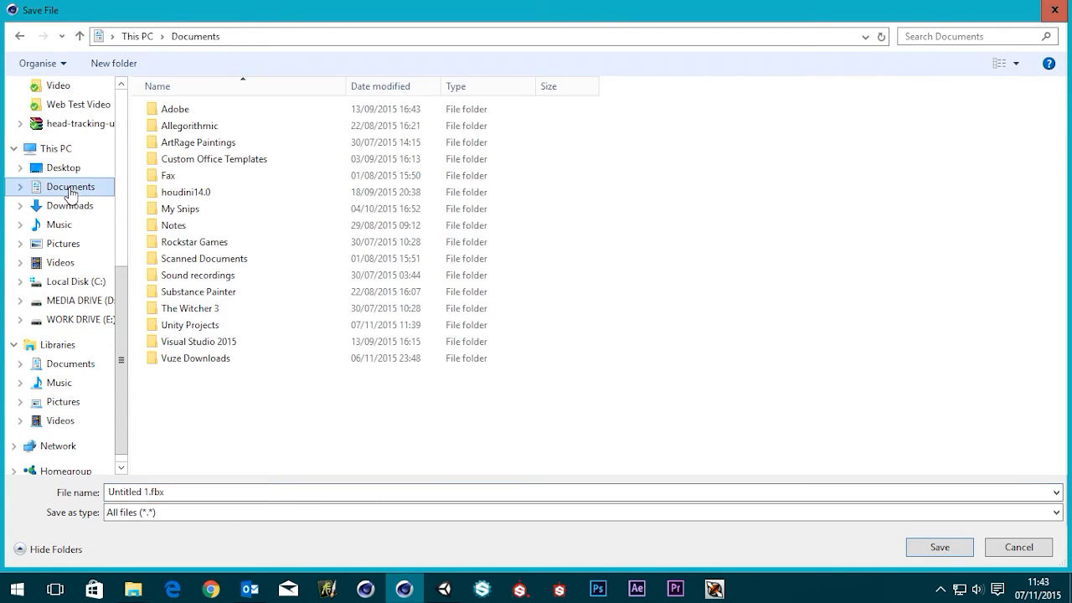
{"action": "double_click", "coordinate": [191, 326]}
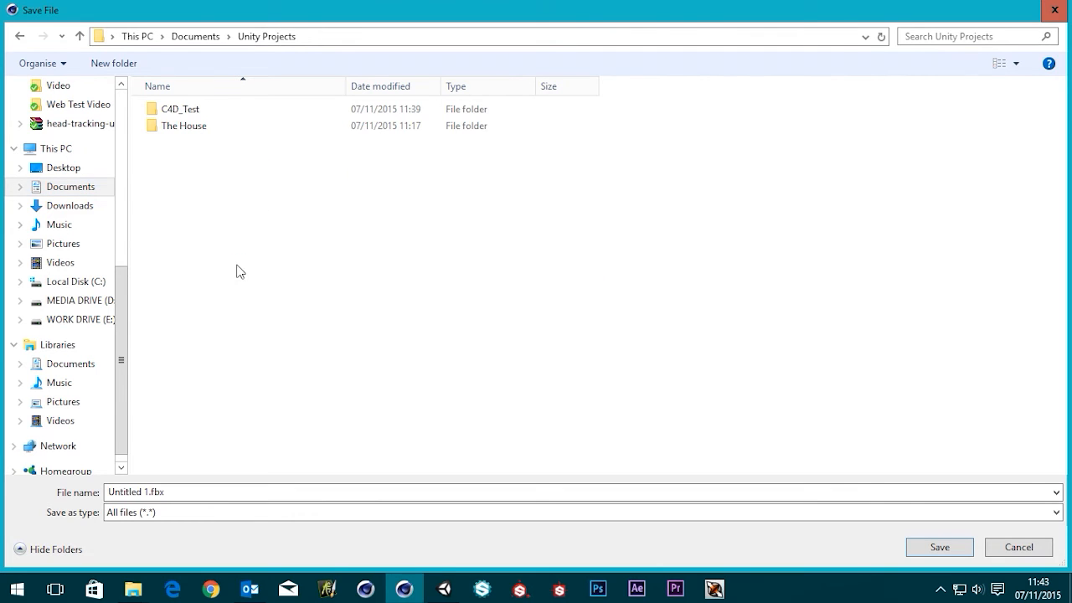
{"action": "double_click", "coordinate": [180, 111]}
{"action": "double_click", "coordinate": [183, 112]}
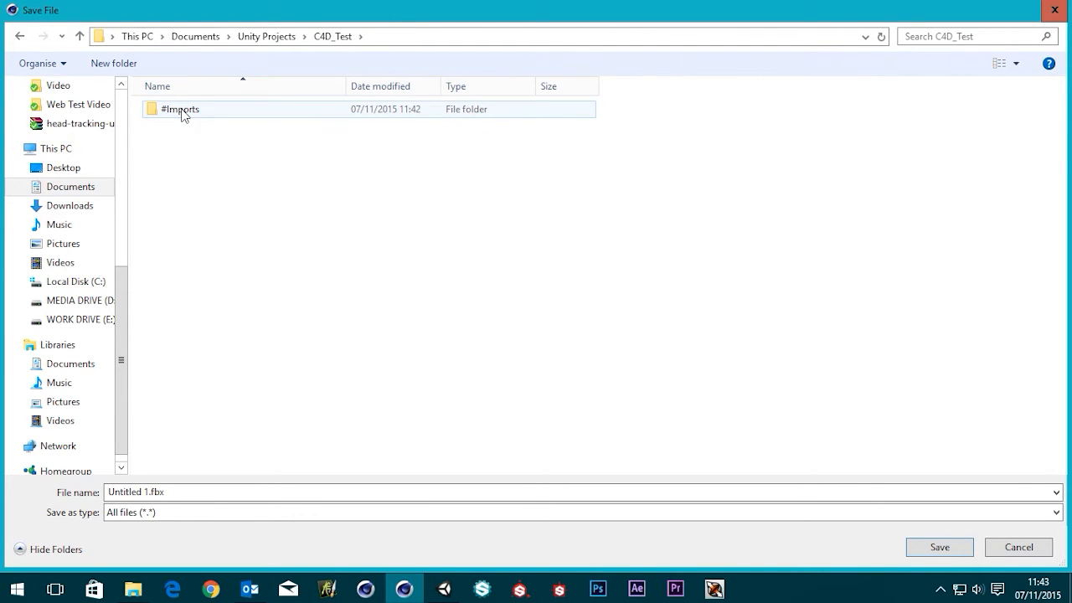
{"action": "double_click", "coordinate": [177, 113]}
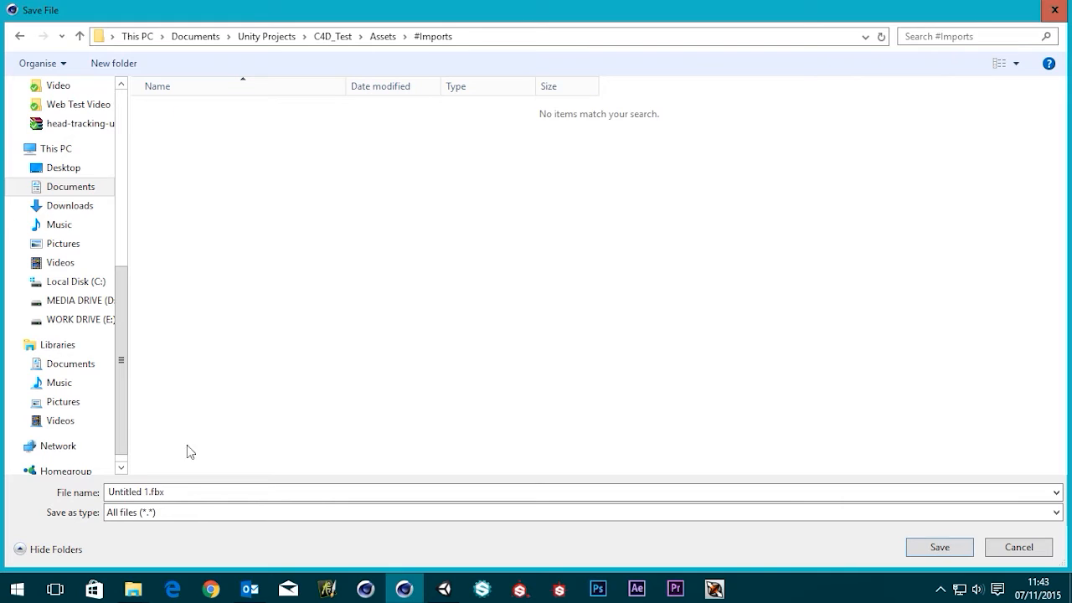
Step: Name the FBX export file Test and proceed to the export settings
{"action": "left_click", "coordinate": [146, 492]}
{"action": "left_click", "coordinate": [144, 493]}
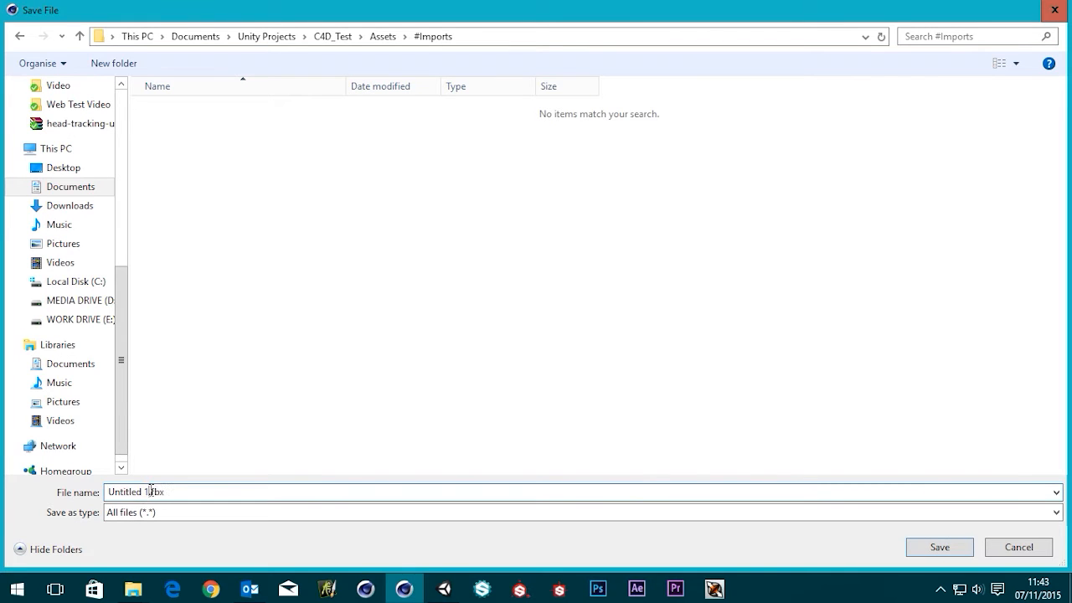
{"action": "key", "text": "BackSpace"}
{"action": "key", "text": "BackSpace"}
{"action": "key", "text": "BackSpace"}
{"action": "key", "text": "BackSpace"}
{"action": "key", "text": "BackSpace"}
{"action": "key", "text": "BackSpace"}
{"action": "key", "text": "BackSpace"}
{"action": "key", "text": "BackSpace"}
{"action": "key", "text": "BackSpace"}
{"action": "key", "text": "BackSpace"}
{"action": "type", "text": "Test"}
{"action": "left_click", "coordinate": [940, 548]}
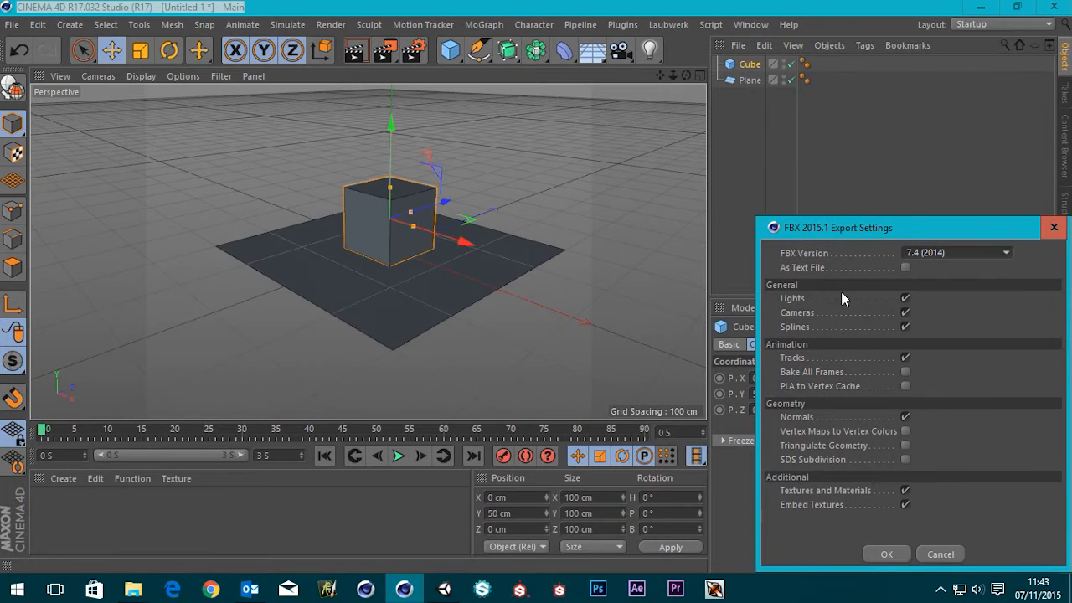
Step: Review the FBX export settings and available versions, keeping 7.4 (2014), and cancel the export
{"action": "left_click_drag", "start_coordinate": [926, 214], "coordinate": [426, 104]}
{"action": "left_click", "coordinate": [474, 130]}
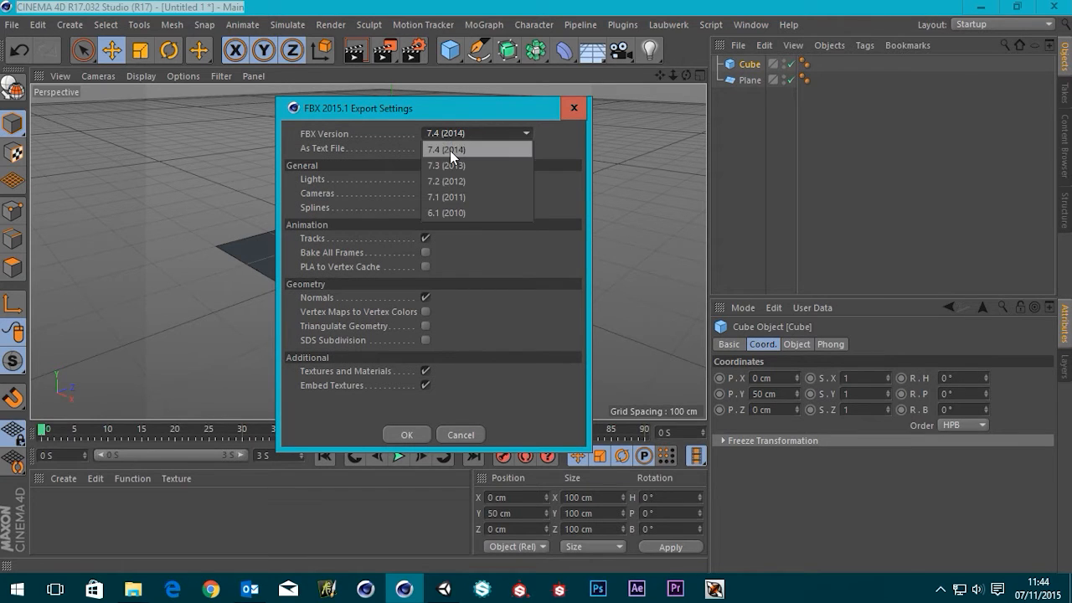
{"action": "left_click", "coordinate": [450, 150]}
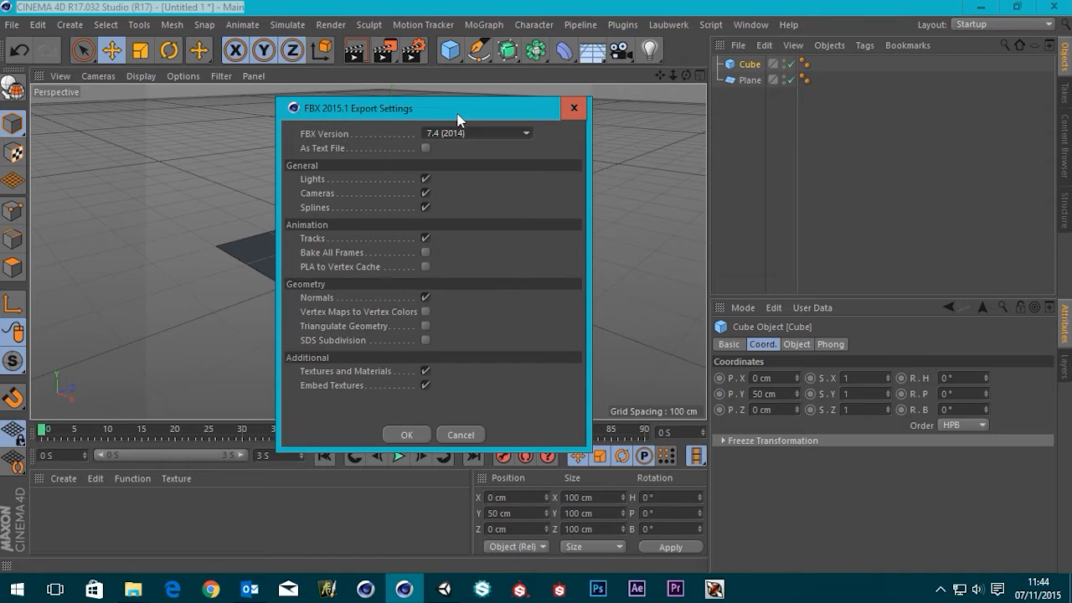
{"action": "left_click_drag", "start_coordinate": [459, 112], "coordinate": [488, 73]}
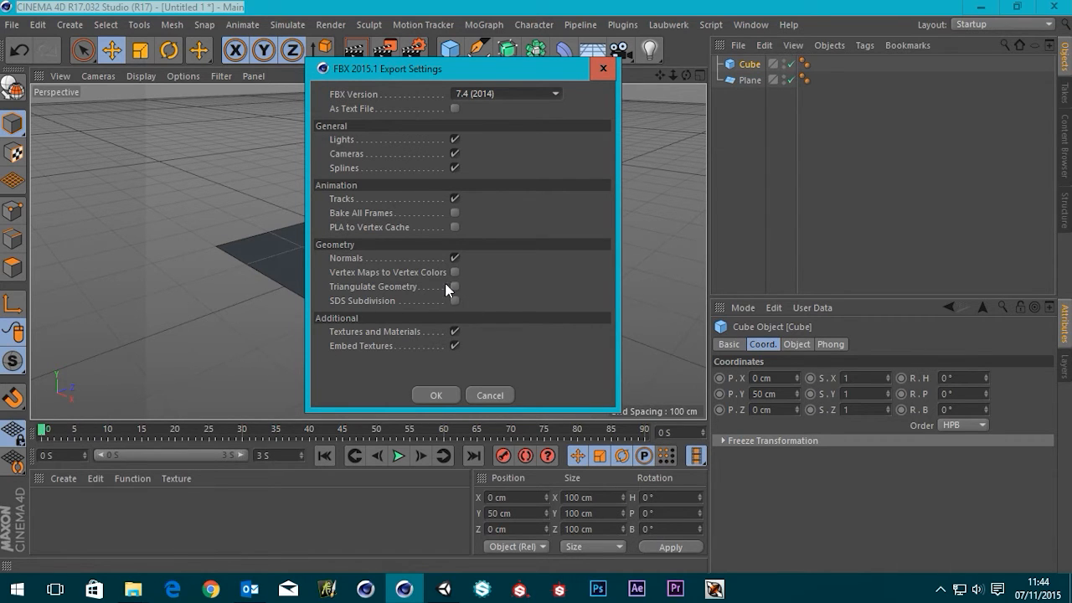
{"action": "left_click", "coordinate": [489, 397]}
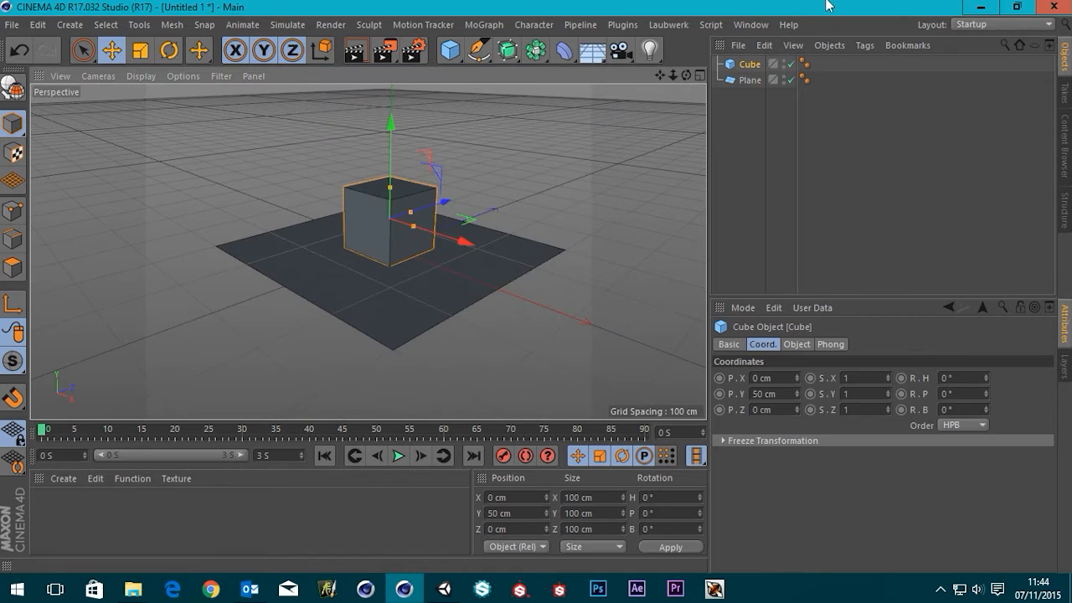
{"action": "right_click", "coordinate": [530, 151]}
{"action": "key", "text": "Escape"}
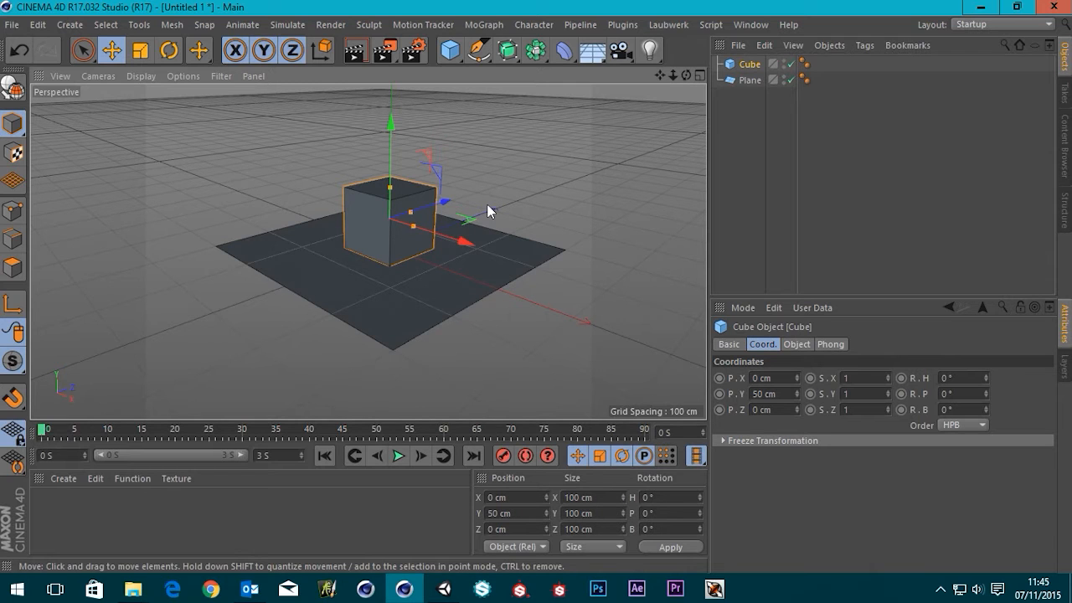
{"action": "left_click", "coordinate": [12, 24]}
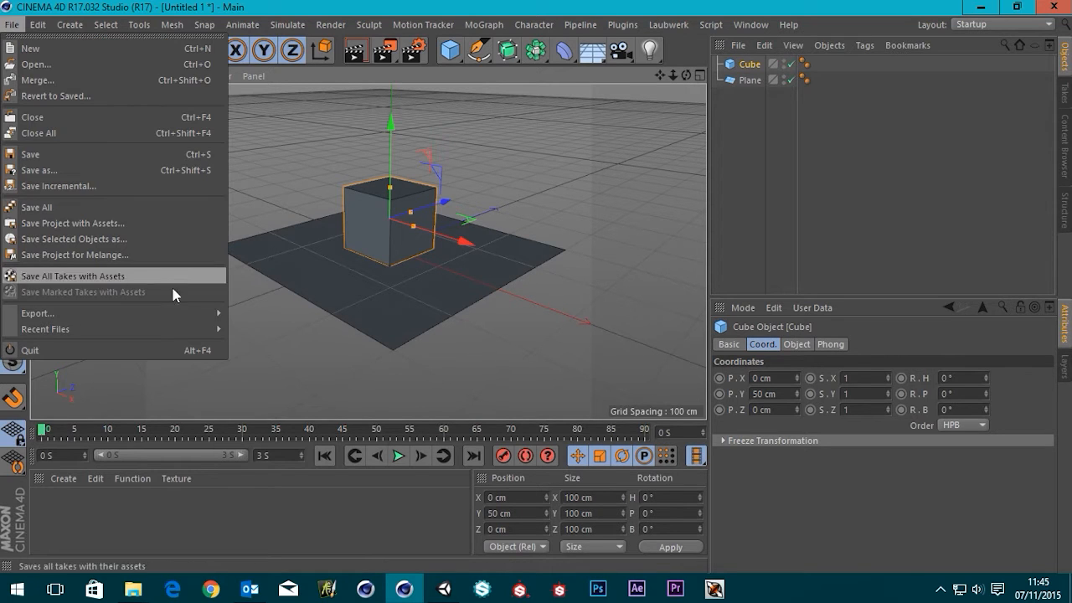
{"action": "mouse_move", "coordinate": [205, 313]}
{"action": "left_click", "coordinate": [254, 470]}
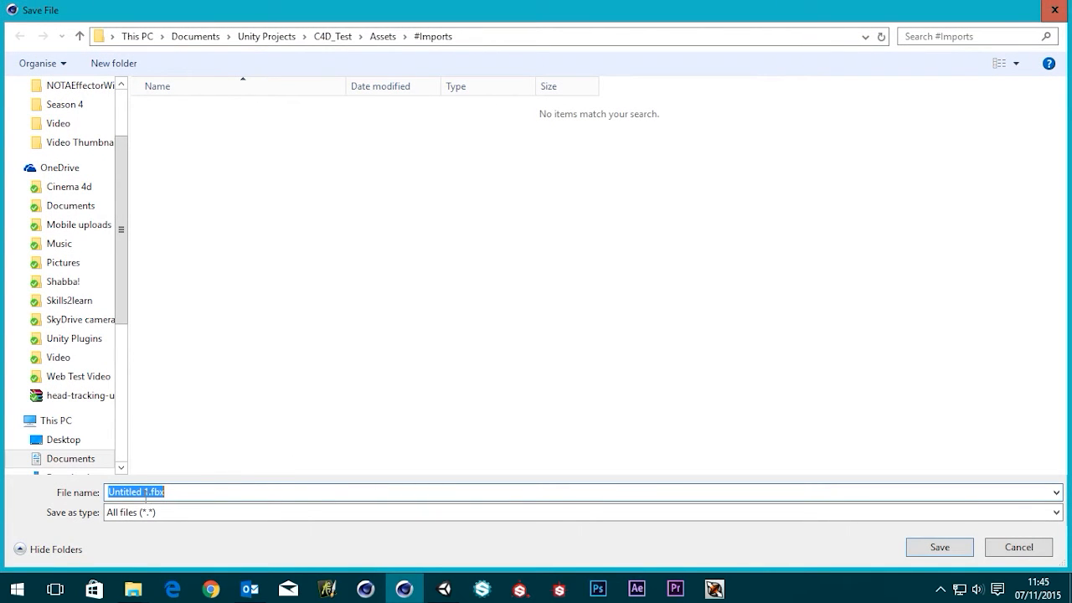
{"action": "left_click", "coordinate": [150, 498]}
{"action": "key", "text": "BackSpace"}
{"action": "key", "text": "BackSpace"}
{"action": "key", "text": "BackSpace"}
{"action": "key", "text": "BackSpace"}
{"action": "key", "text": "BackSpace"}
{"action": "key", "text": "BackSpace"}
{"action": "key", "text": "BackSpace"}
{"action": "key", "text": "BackSpace"}
{"action": "key", "text": "BackSpace"}
{"action": "key", "text": "BackSpace"}
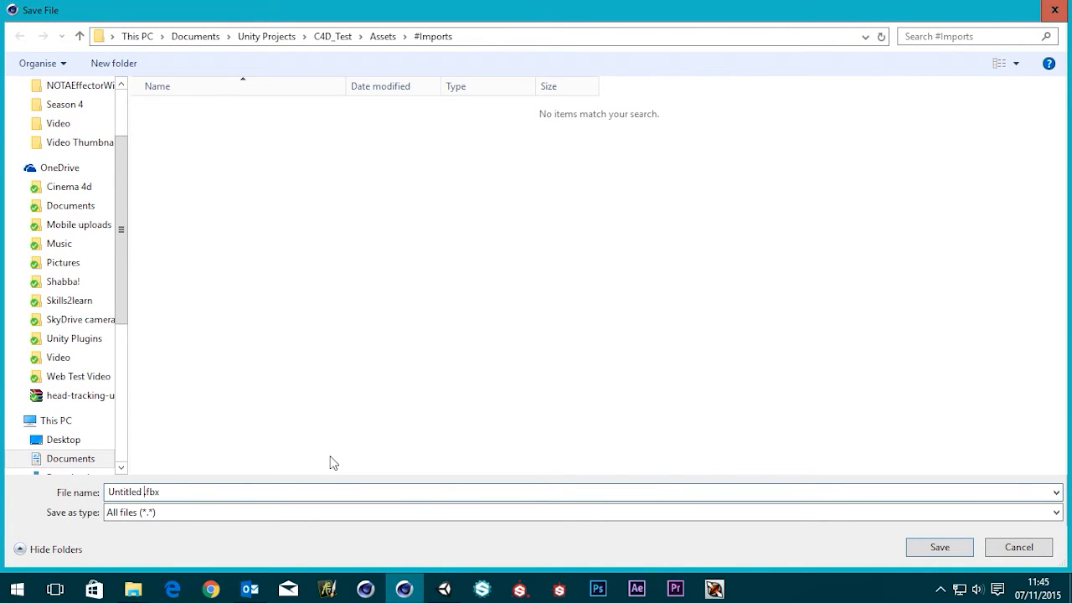
{"action": "key", "text": "Return"}
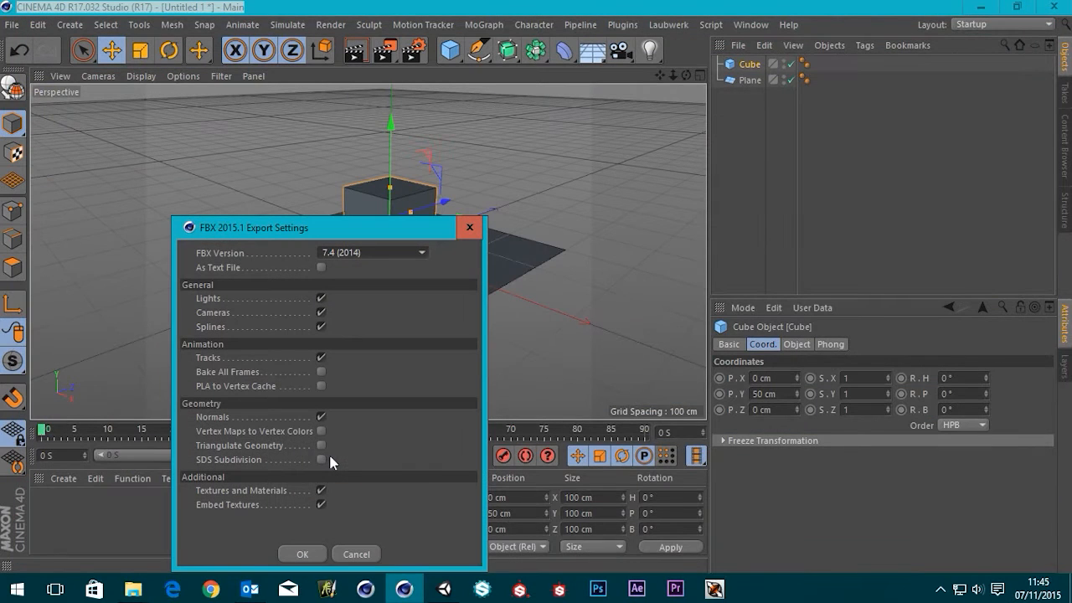
{"action": "left_click", "coordinate": [353, 553]}
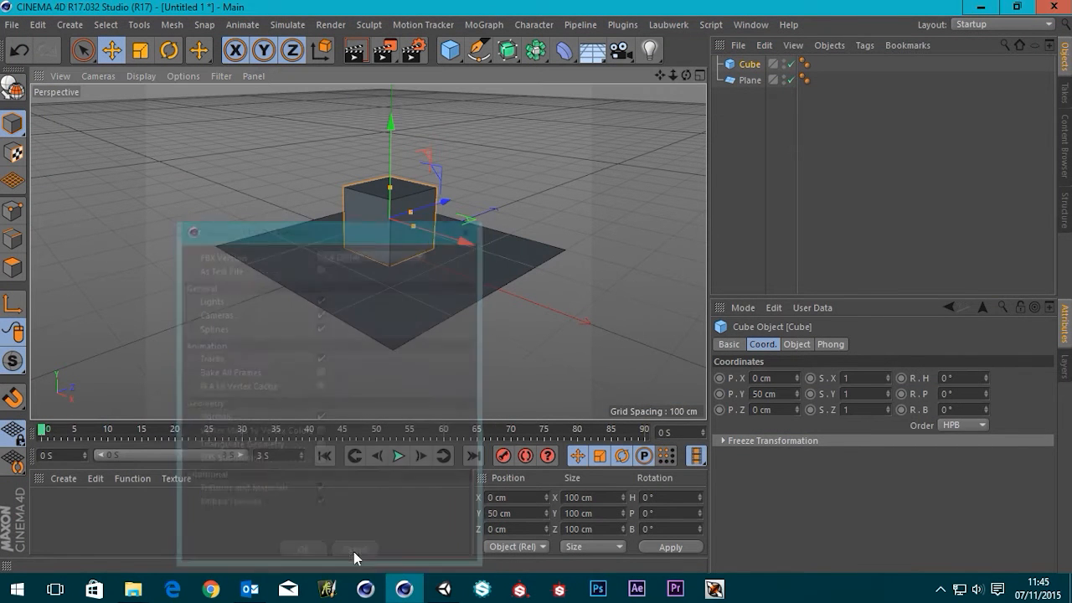
Step: Export the scene as Test.fbx into the #Imports folder, using FBX version 7.4 (2014) and the existing export settings
{"action": "left_click", "coordinate": [11, 25]}
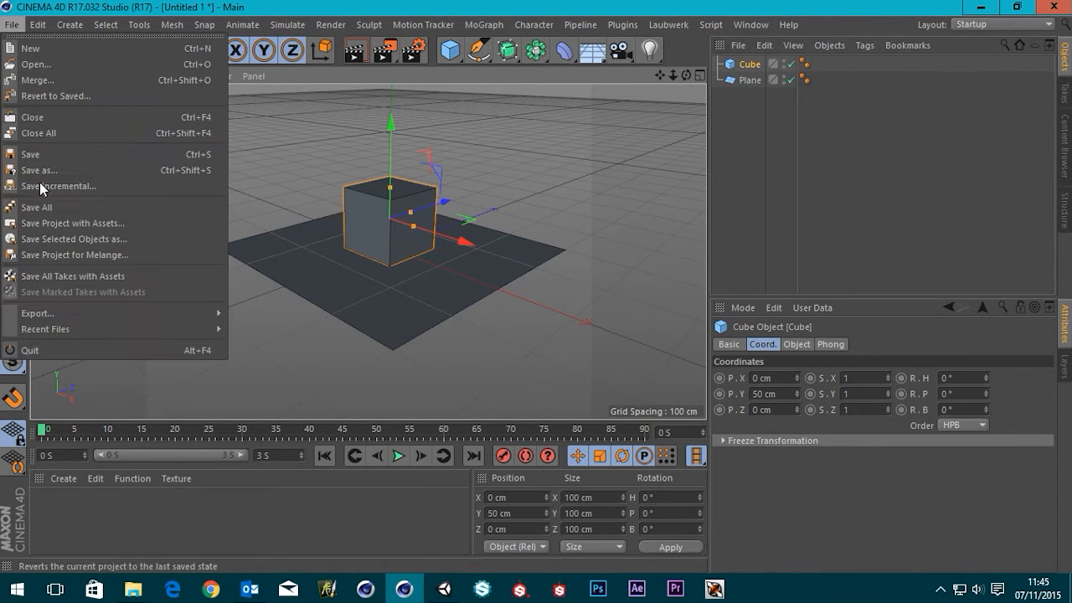
{"action": "mouse_move", "coordinate": [126, 314]}
{"action": "left_click", "coordinate": [277, 443]}
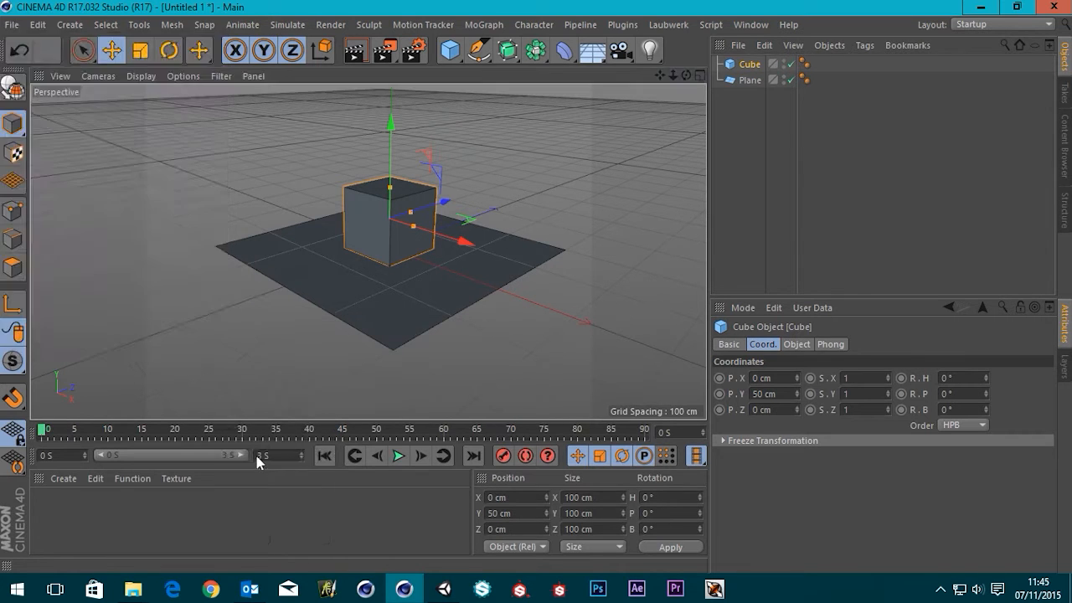
{"action": "left_click", "coordinate": [152, 492]}
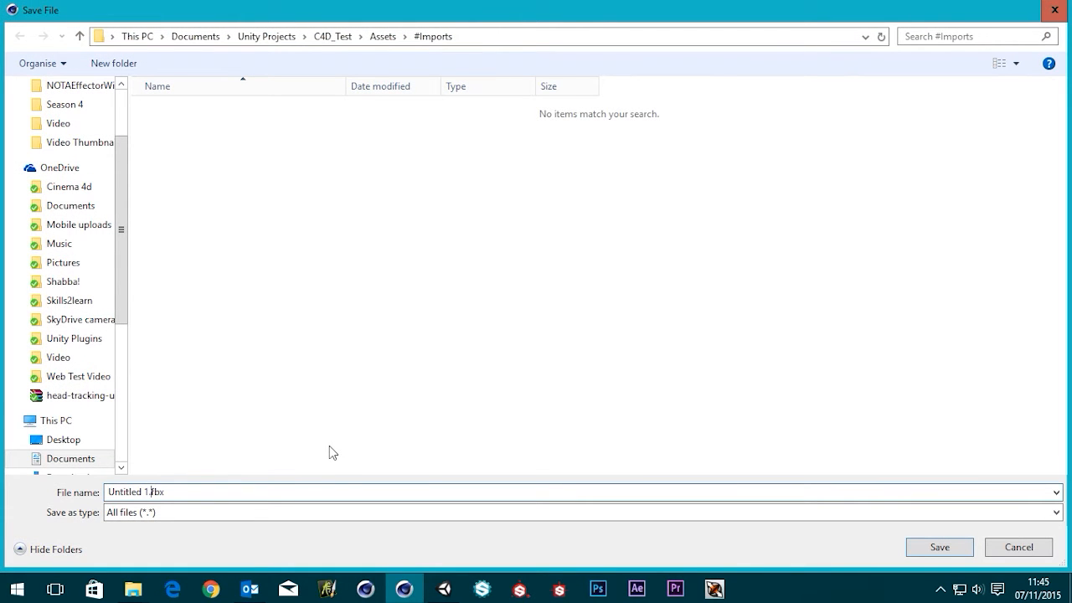
{"action": "key", "text": "BackSpace"}
{"action": "key", "text": "BackSpace"}
{"action": "key", "text": "BackSpace"}
{"action": "key", "text": "BackSpace"}
{"action": "key", "text": "BackSpace"}
{"action": "key", "text": "BackSpace"}
{"action": "key", "text": "BackSpace"}
{"action": "key", "text": "BackSpace"}
{"action": "key", "text": "BackSpace"}
{"action": "key", "text": "BackSpace"}
{"action": "type", "text": "Test"}
{"action": "left_click", "coordinate": [940, 547]}
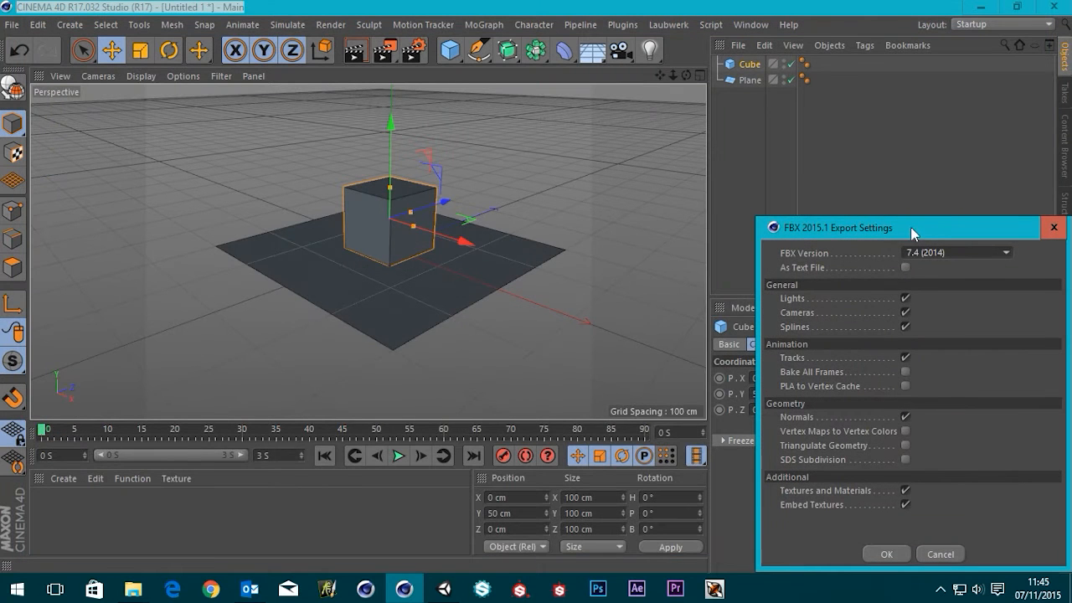
{"action": "left_click_drag", "start_coordinate": [915, 231], "coordinate": [427, 77]}
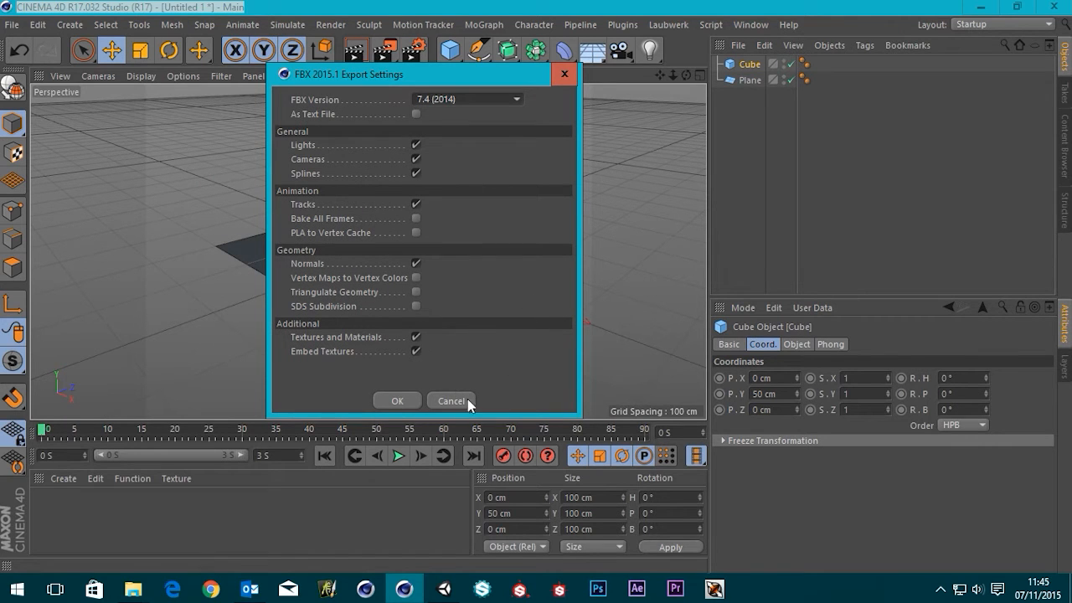
{"action": "left_click", "coordinate": [401, 400]}
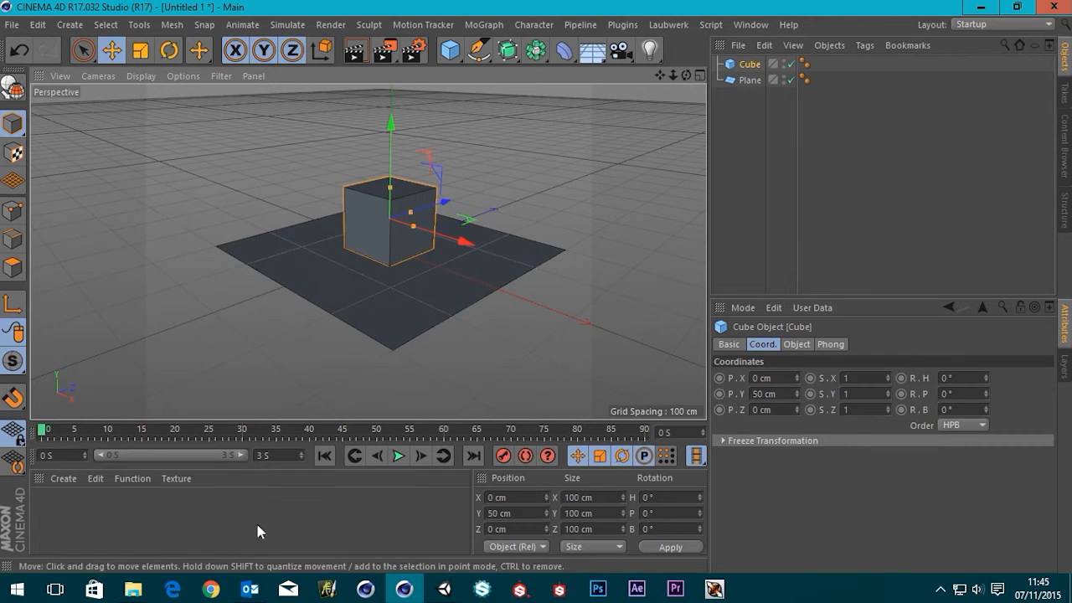
Step: Switch to File Explorer to check the #Imports folder for the exported FBX, and switch to Unity so it imports the file
{"action": "mouse_move", "coordinate": [132, 589]}
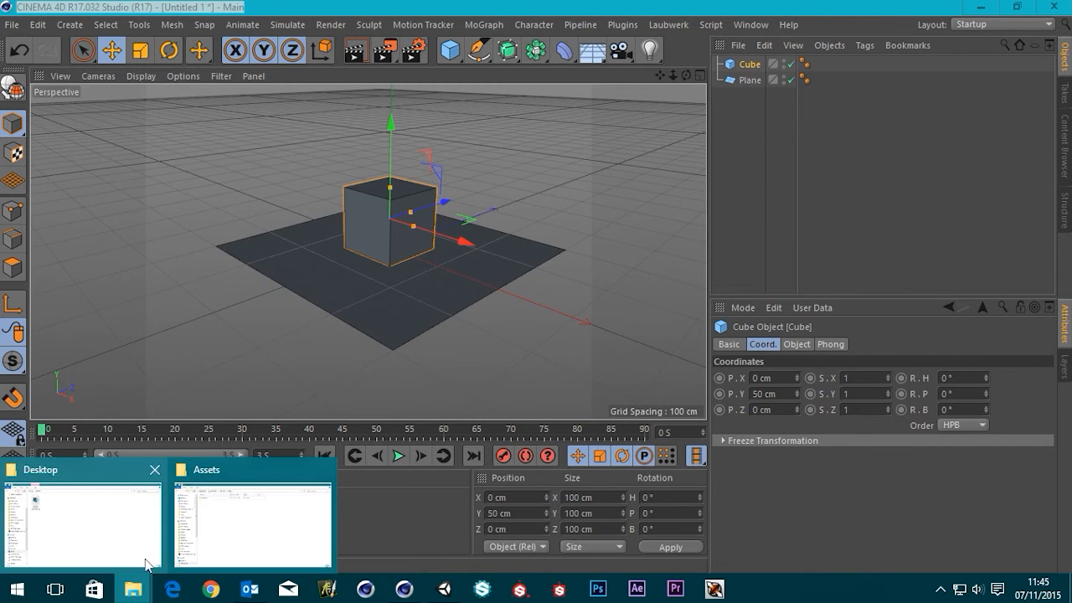
{"action": "left_click", "coordinate": [265, 510]}
{"action": "double_click", "coordinate": [209, 99]}
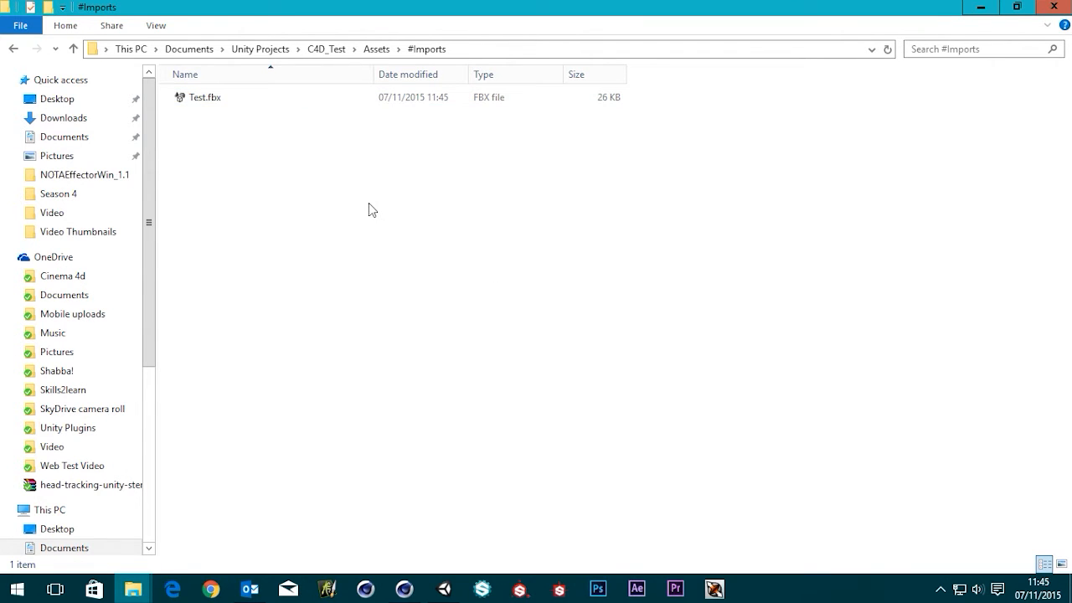
{"action": "left_click", "coordinate": [446, 586]}
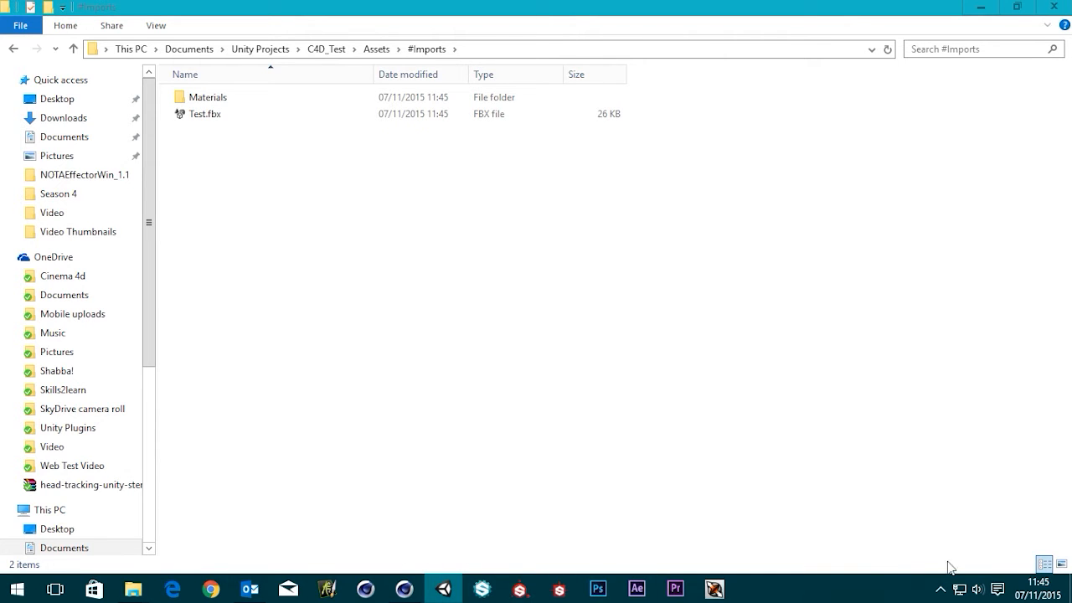
Step: Examine the contents of the Materials folder inside #Imports in File Explorer, and return to Unity
{"action": "double_click", "coordinate": [238, 99]}
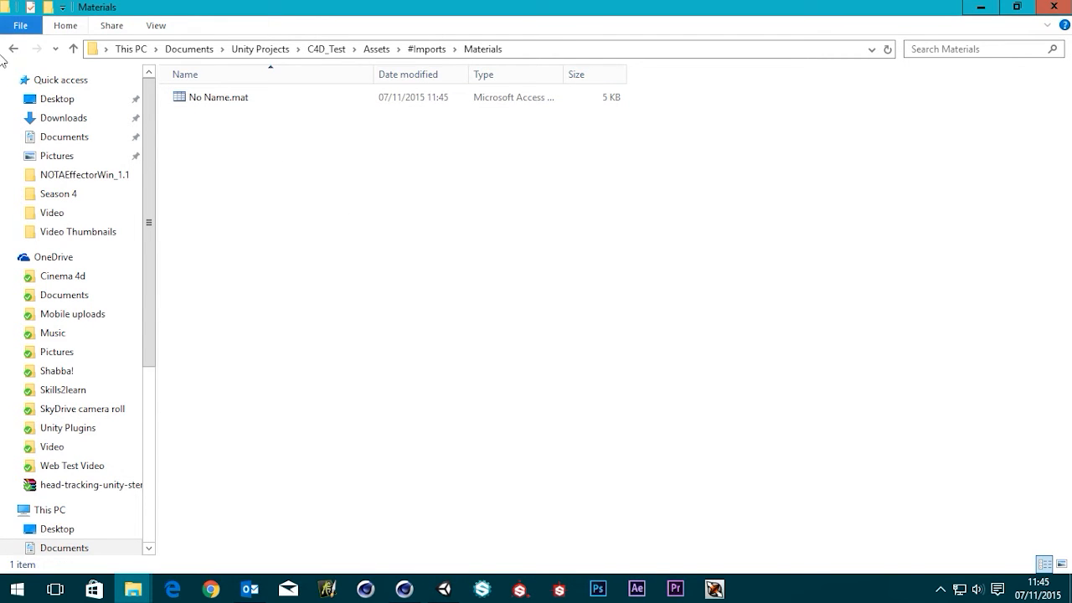
{"action": "left_click", "coordinate": [12, 48]}
{"action": "left_click", "coordinate": [445, 588]}
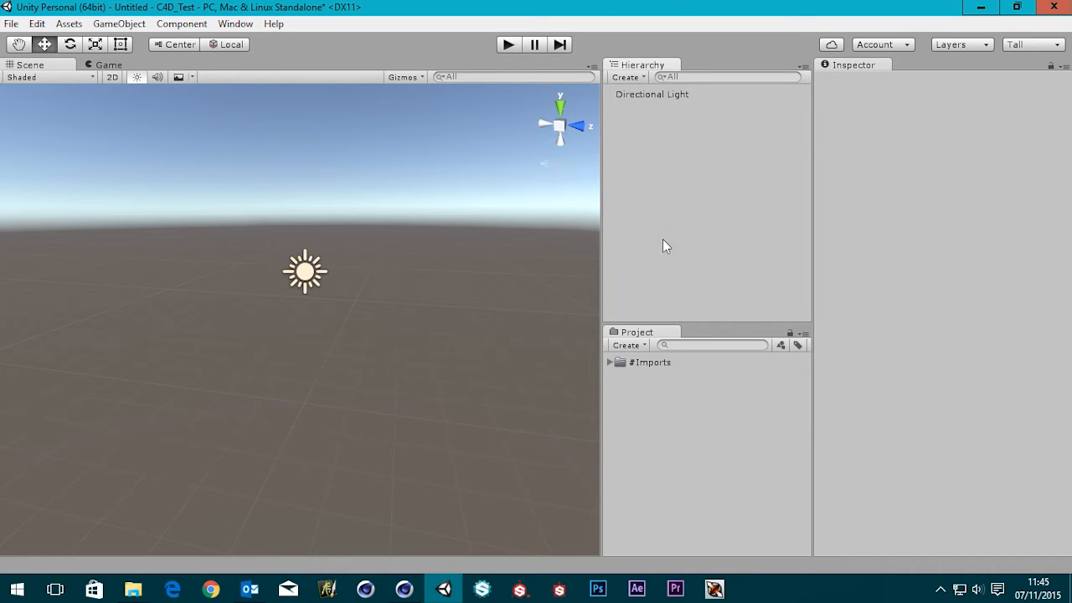
Step: Inspect the No Name material inside the Materials folder of #Imports, and collapse the folder again
{"action": "left_click", "coordinate": [609, 365]}
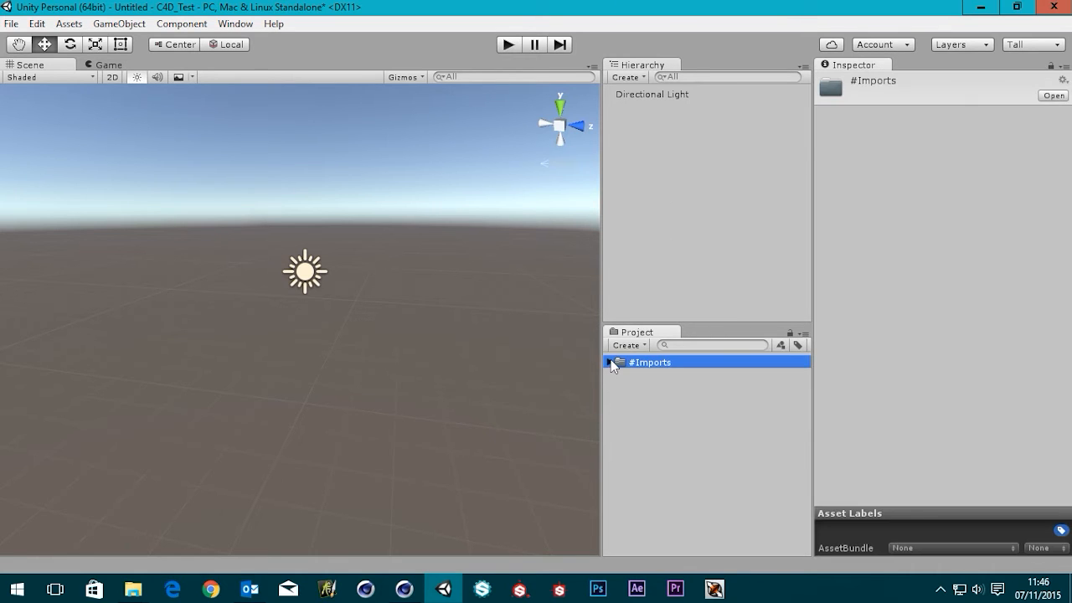
{"action": "left_click", "coordinate": [610, 361]}
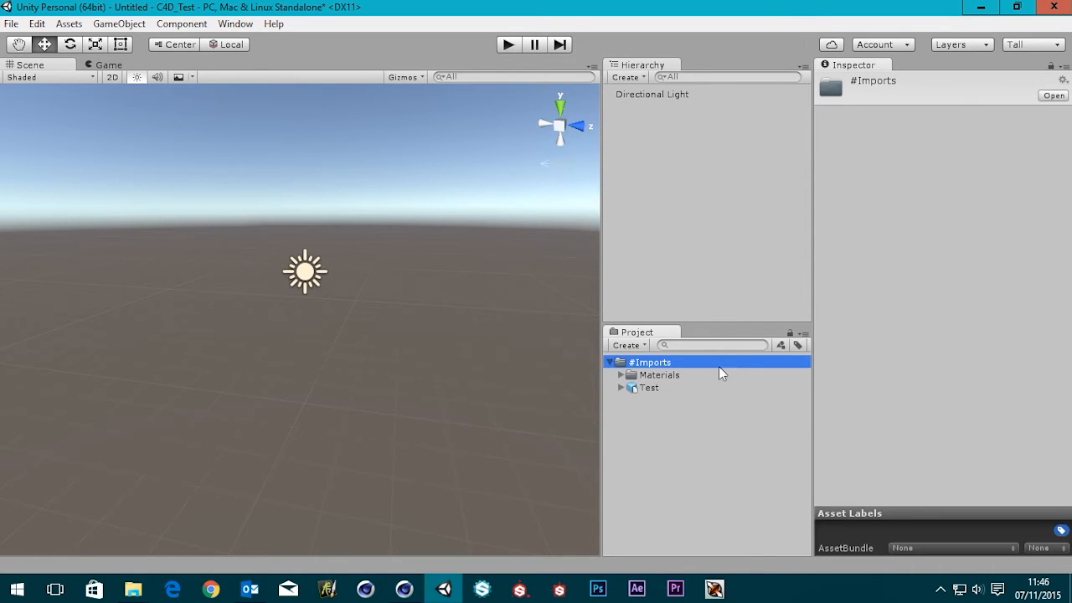
{"action": "left_click", "coordinate": [620, 375]}
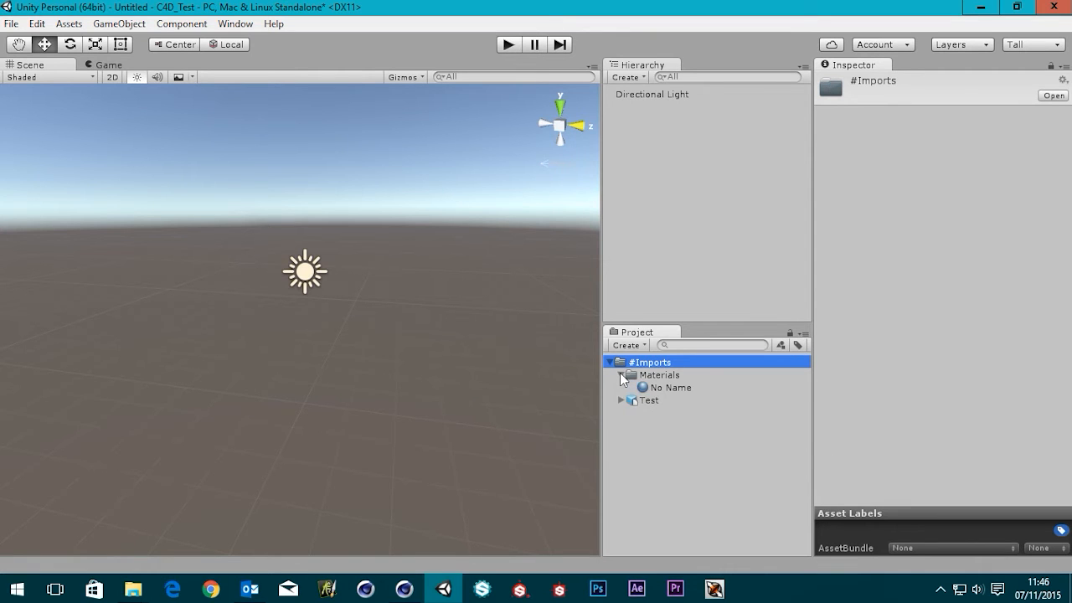
{"action": "left_click", "coordinate": [697, 389]}
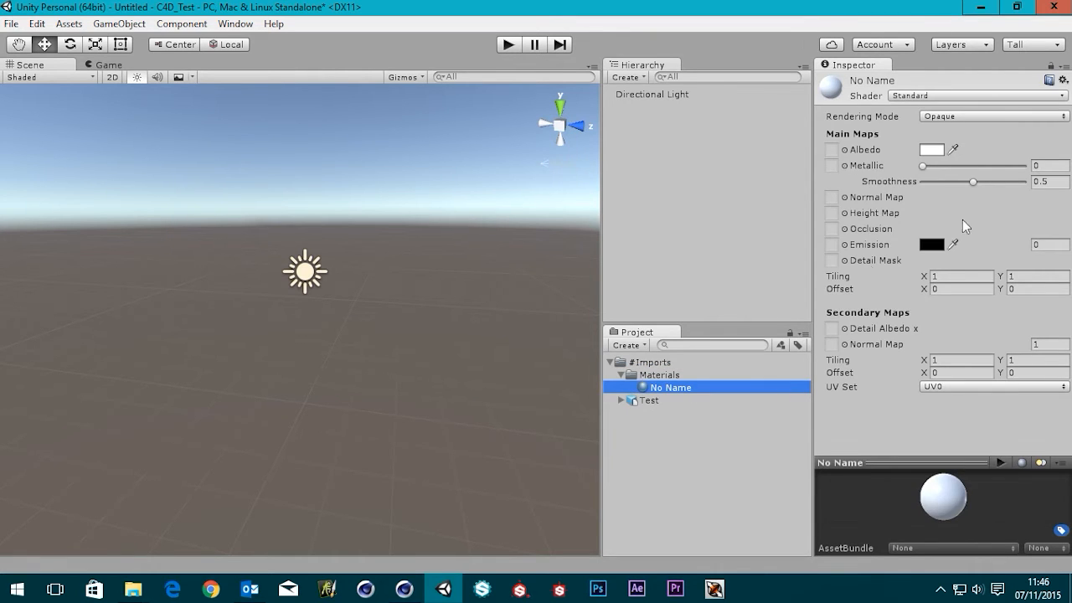
{"action": "left_click", "coordinate": [620, 375]}
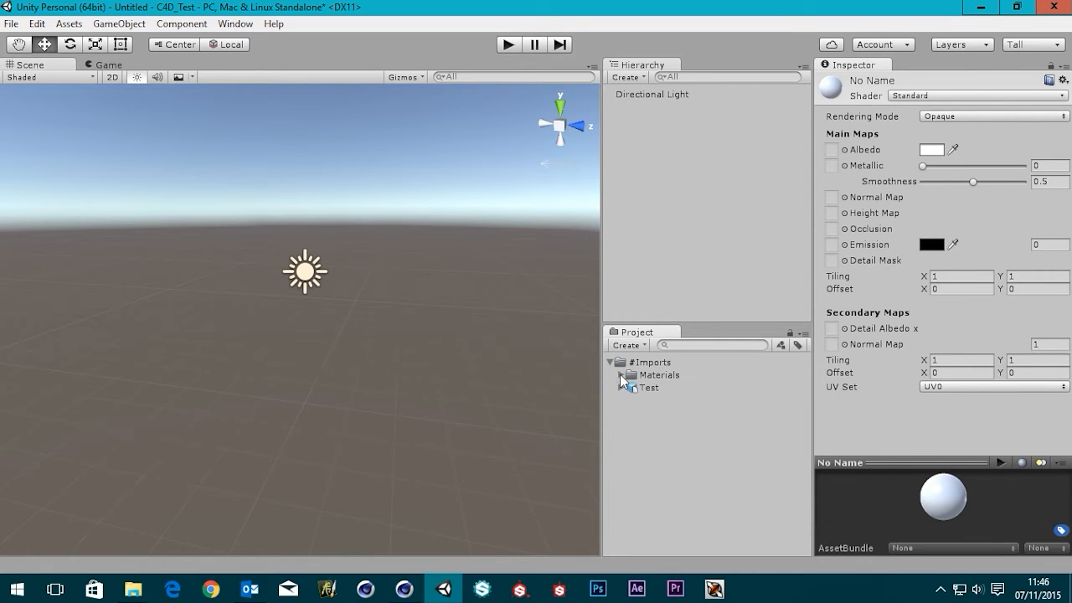
Step: Add the imported Test model from the #Imports folder to the scene hierarchy
{"action": "left_click", "coordinate": [649, 389]}
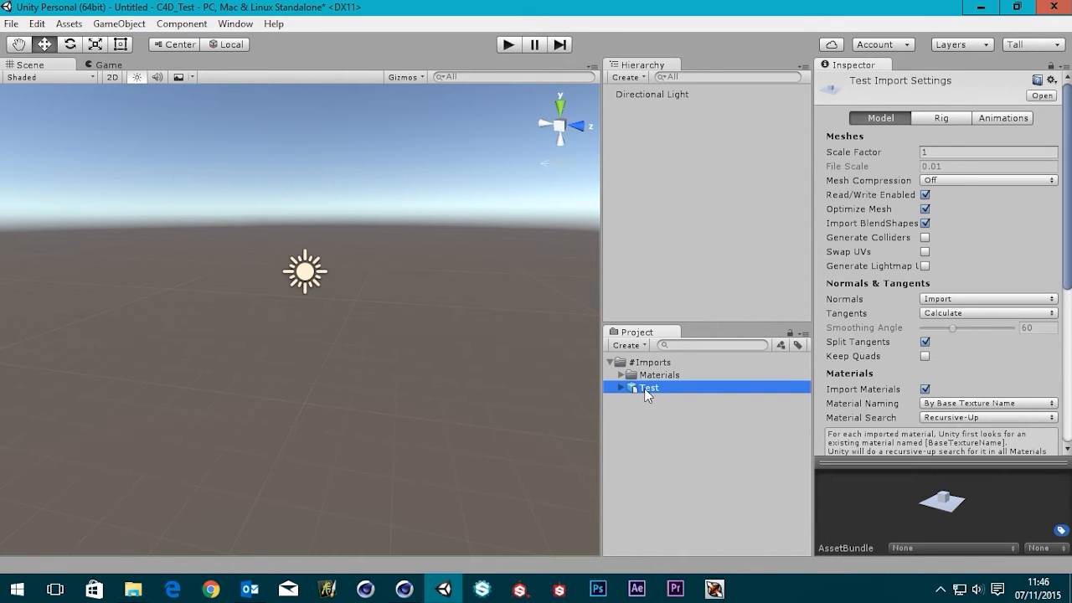
{"action": "left_click_drag", "start_coordinate": [645, 391], "coordinate": [804, 391]}
{"action": "left_click_drag", "start_coordinate": [651, 388], "coordinate": [646, 149]}
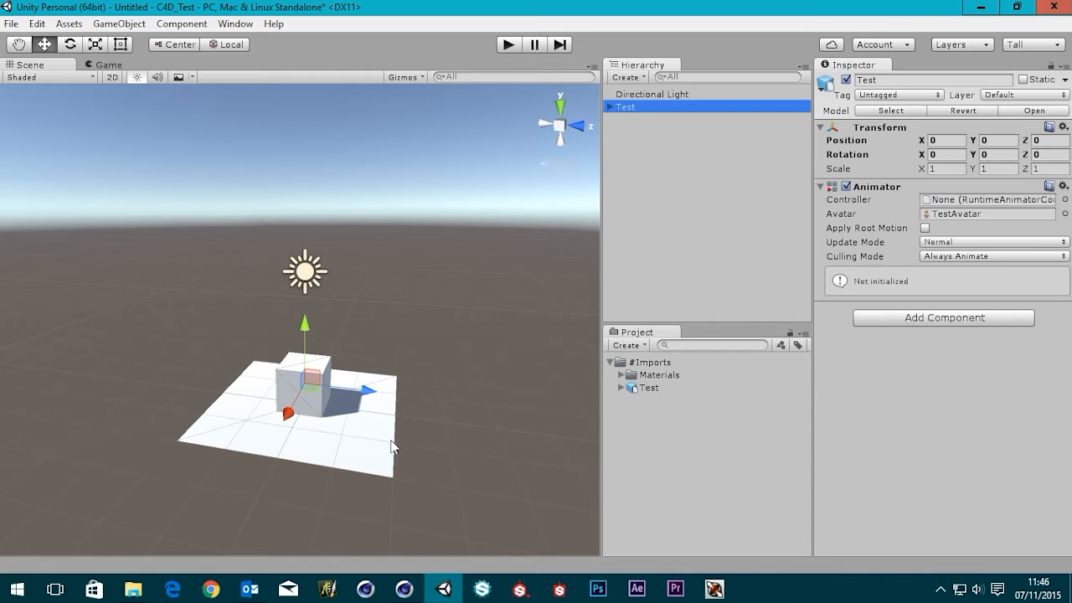
Step: Examine the imported cube and plane in the scene from several angles and distances, with the Test object deselected
{"action": "scroll", "coordinate": [327, 448], "scroll_direction": "up", "scroll_amount": 4}
{"action": "scroll", "coordinate": [336, 459], "scroll_direction": "down", "scroll_amount": 5}
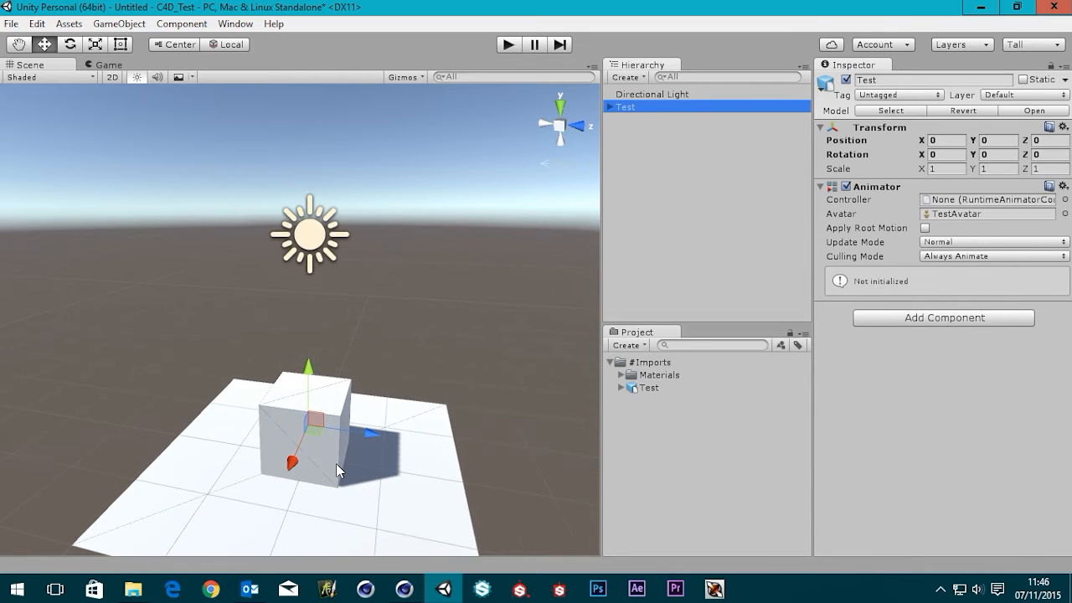
{"action": "left_click_drag", "start_coordinate": [338, 455], "coordinate": [344, 421], "text": "alt"}
{"action": "scroll", "coordinate": [342, 436], "scroll_direction": "up", "scroll_amount": 3}
{"action": "scroll", "coordinate": [336, 481], "scroll_direction": "down", "scroll_amount": 1}
{"action": "middle_click_drag", "start_coordinate": [316, 484], "coordinate": [313, 412]}
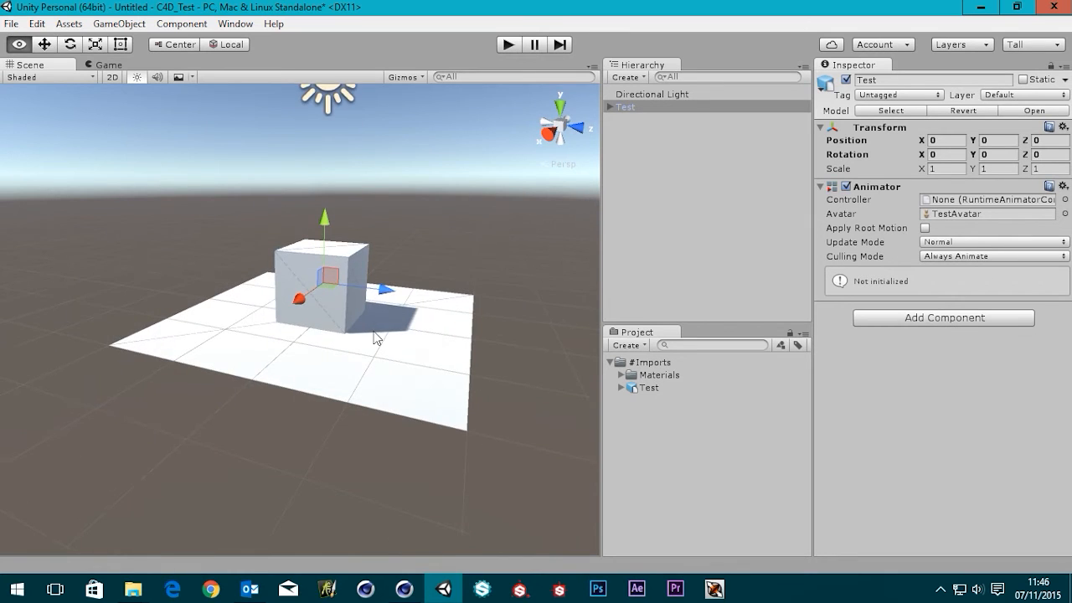
{"action": "left_click_drag", "start_coordinate": [391, 326], "coordinate": [389, 353], "text": "alt"}
{"action": "scroll", "coordinate": [396, 356], "scroll_direction": "up", "scroll_amount": 2}
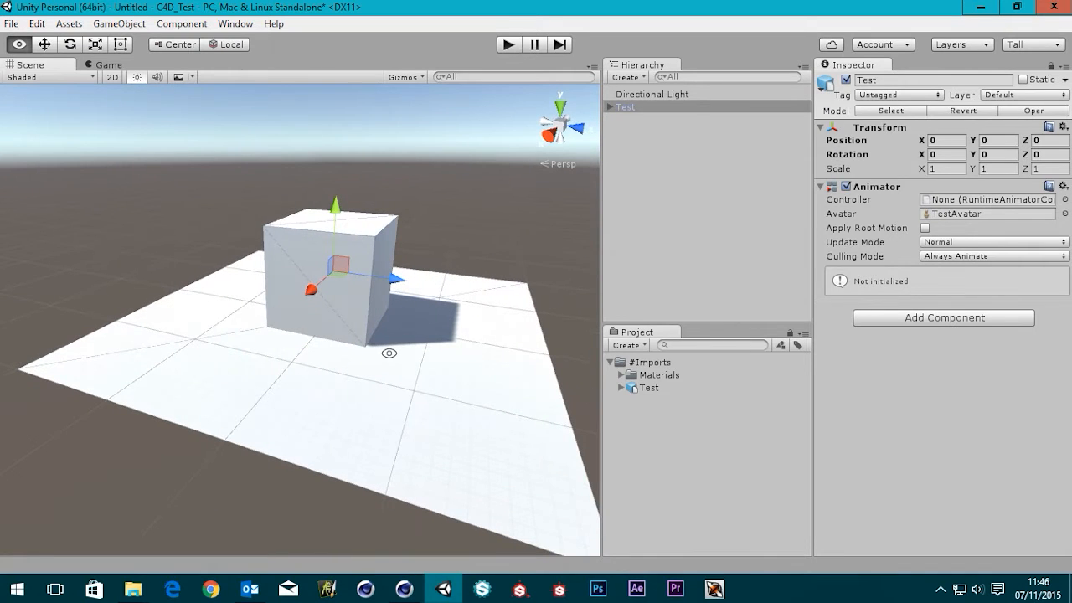
{"action": "left_click", "coordinate": [497, 215]}
{"action": "scroll", "coordinate": [498, 271], "scroll_direction": "down", "scroll_amount": 5}
{"action": "middle_click_drag", "start_coordinate": [406, 248], "coordinate": [436, 220]}
{"action": "left_click_drag", "start_coordinate": [412, 341], "coordinate": [357, 352], "text": "alt"}
{"action": "left_click_drag", "start_coordinate": [470, 322], "coordinate": [421, 330], "text": "alt"}
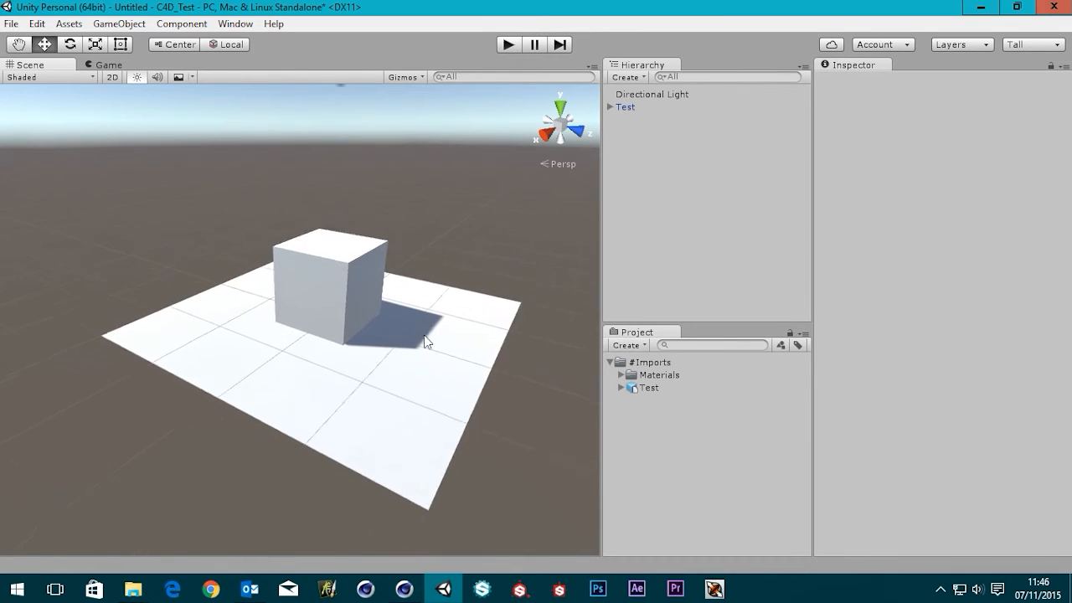
Step: Delete the Materials folder from #Imports in the project assets
{"action": "left_click", "coordinate": [610, 362]}
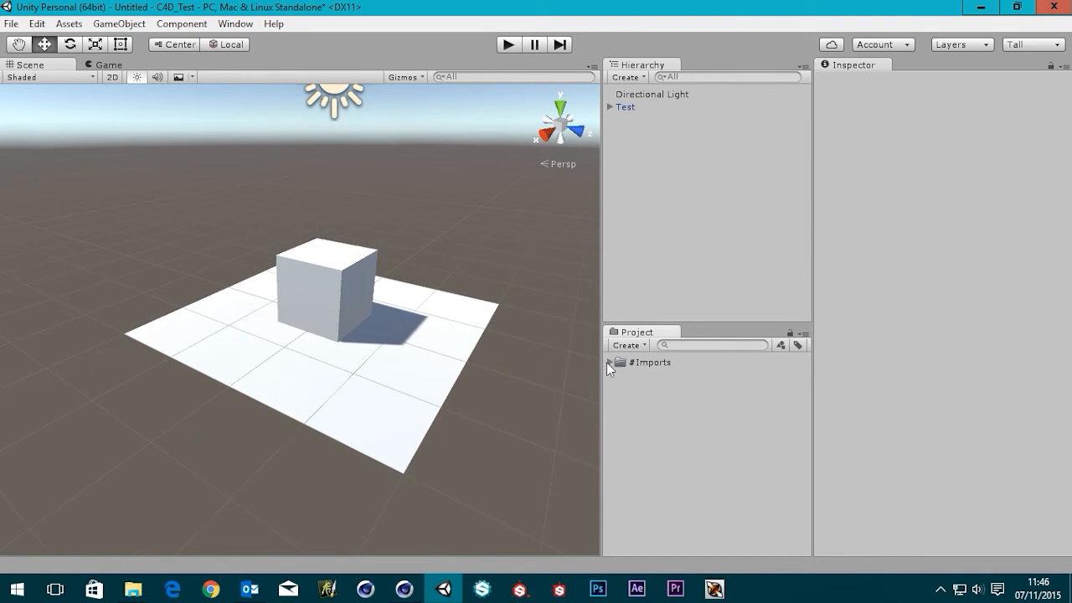
{"action": "left_click", "coordinate": [609, 362]}
{"action": "left_click", "coordinate": [658, 375]}
{"action": "key", "text": "Delete"}
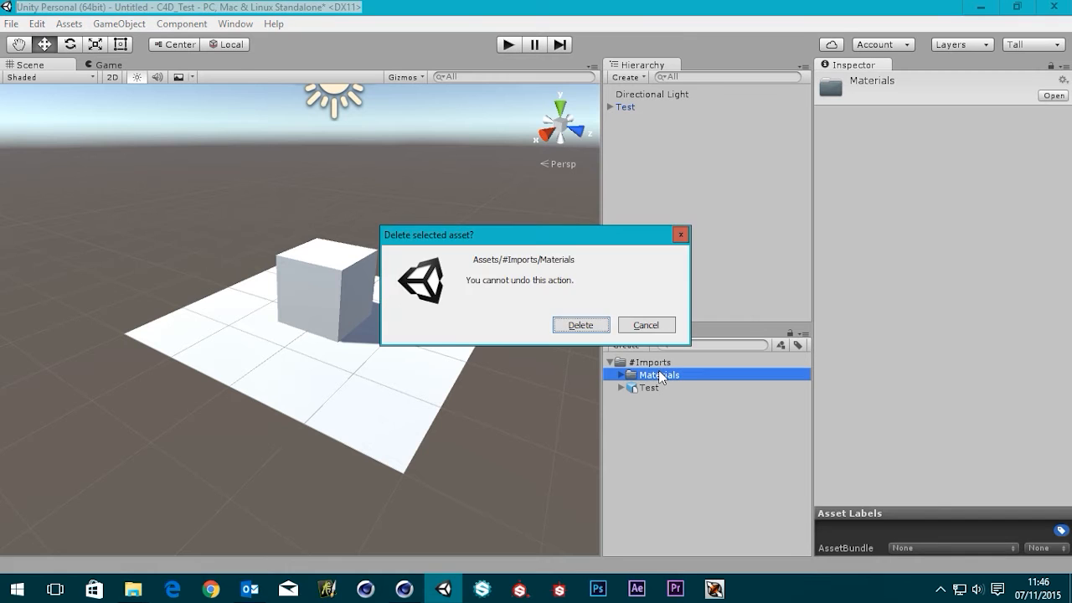
{"action": "key", "text": "Return"}
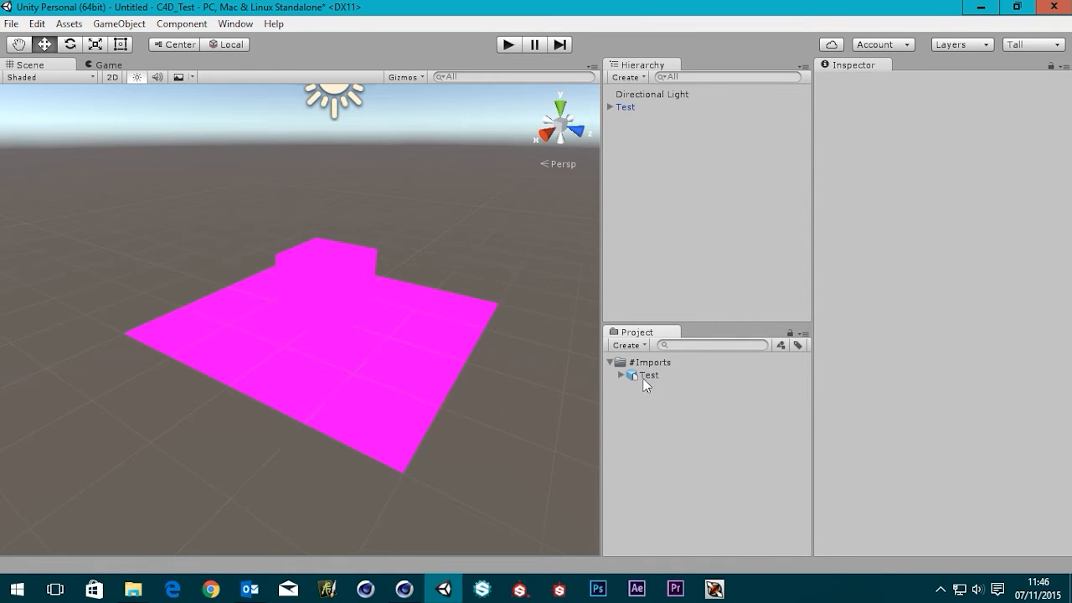
Step: Delete the Test model asset from #Imports and its Test object from the scene hierarchy
{"action": "left_click", "coordinate": [643, 379]}
{"action": "key", "text": "Delete"}
{"action": "key", "text": "Return"}
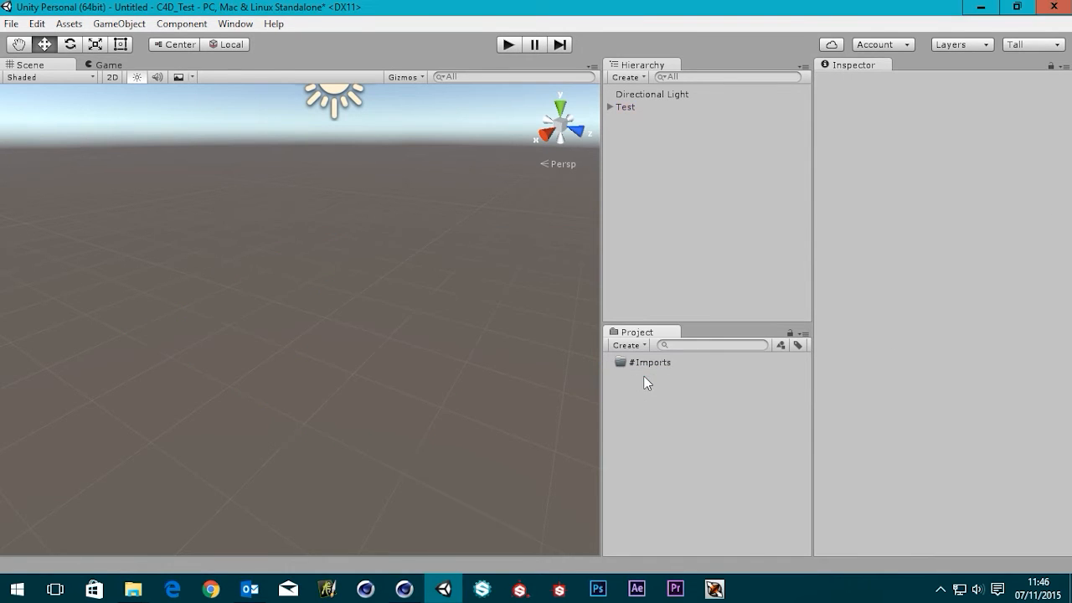
{"action": "left_click", "coordinate": [629, 112]}
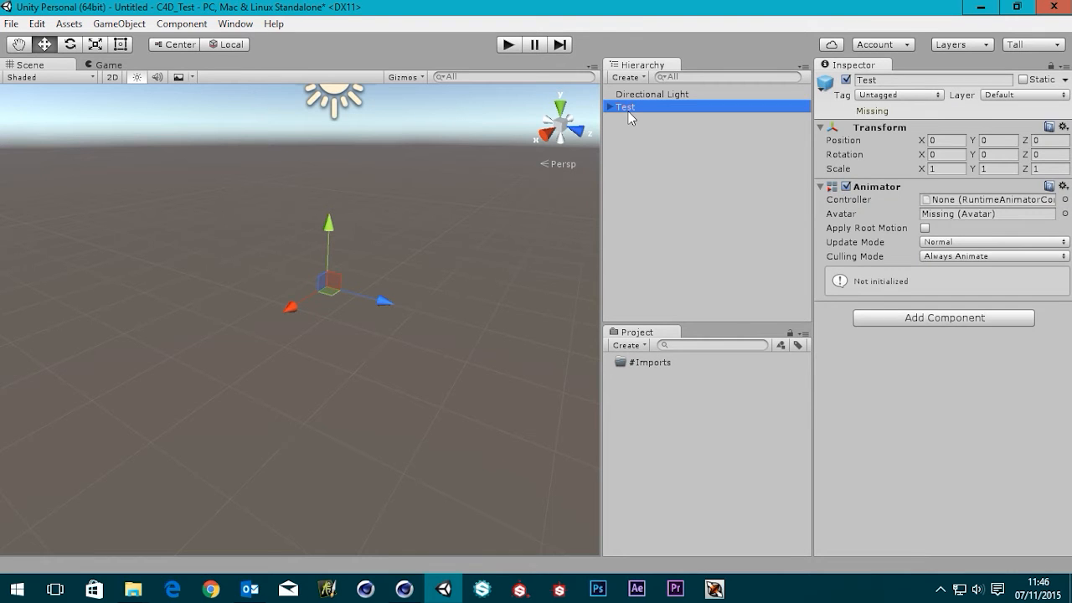
{"action": "key", "text": "Delete"}
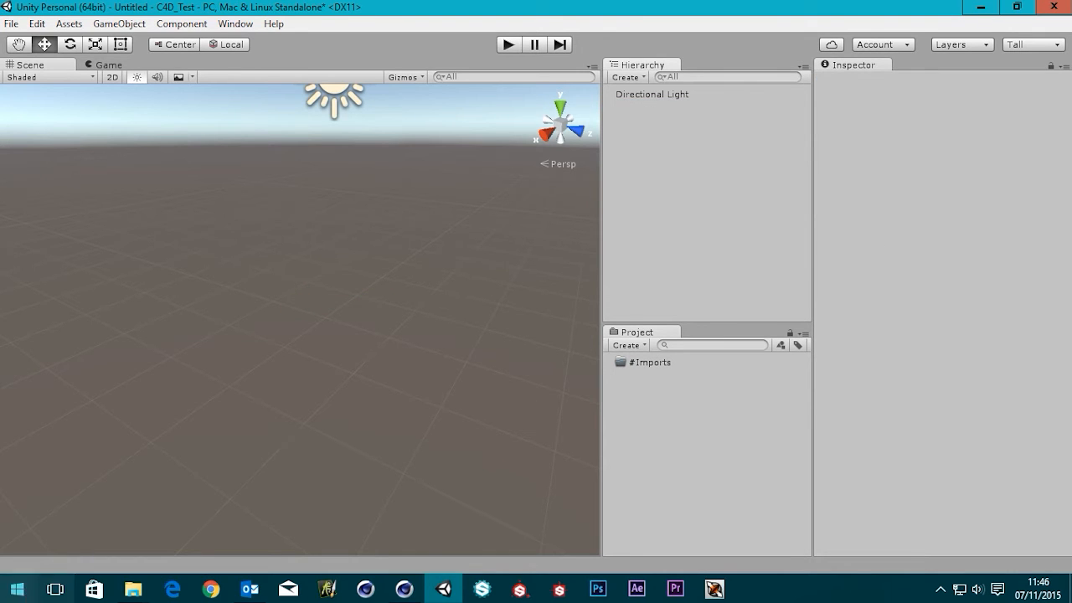
Step: Switch to File Explorer to check the contents of the #Imports folder, and minimise its window
{"action": "left_click", "coordinate": [134, 589]}
{"action": "left_click", "coordinate": [263, 521]}
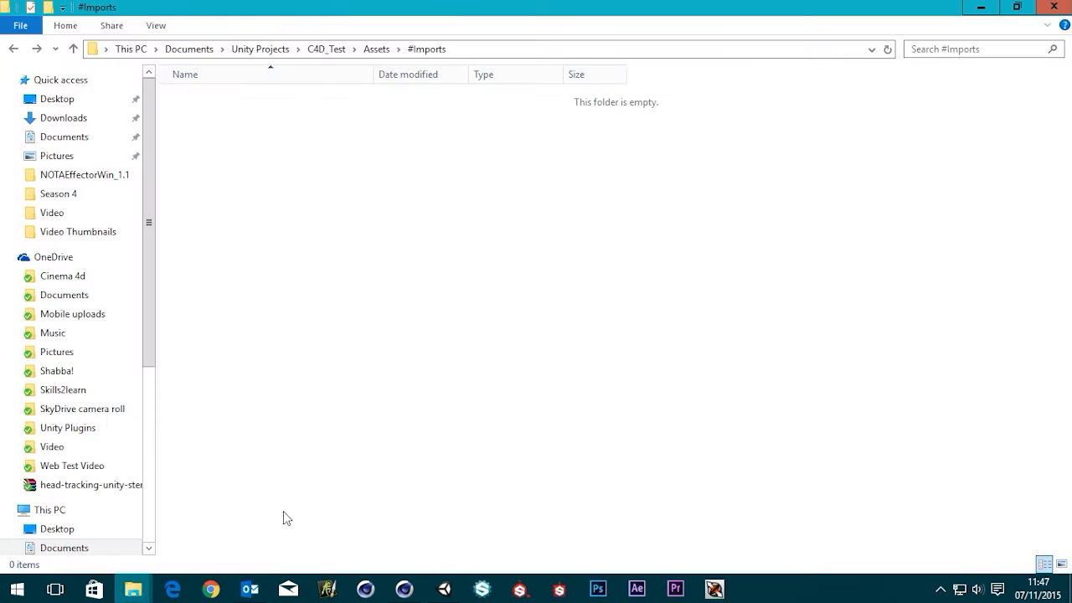
{"action": "left_click_drag", "start_coordinate": [615, 7], "coordinate": [699, 3]}
{"action": "left_click_drag", "start_coordinate": [427, 4], "coordinate": [466, 0]}
{"action": "left_click", "coordinate": [979, 8]}
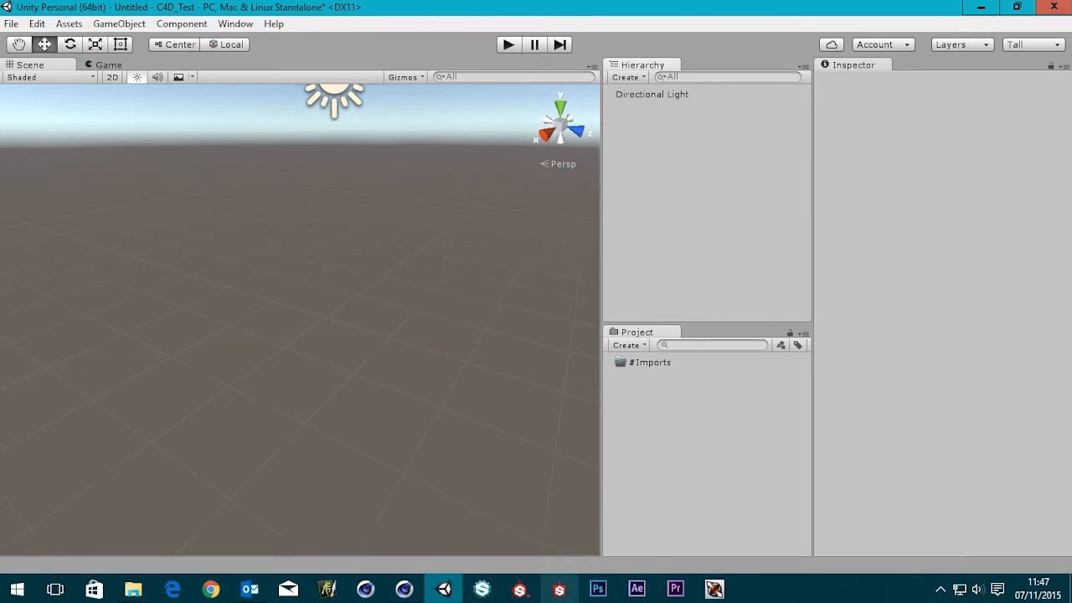
Step: Switch to Cinema 4D, look over the available export formats without exporting, and deselect the cube
{"action": "left_click", "coordinate": [405, 588]}
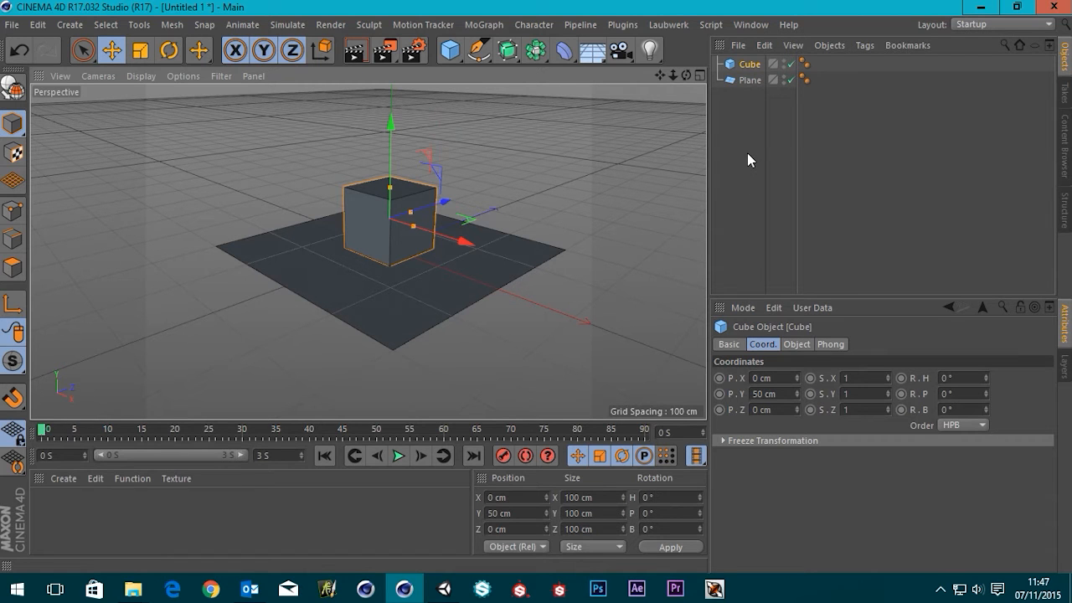
{"action": "left_click", "coordinate": [11, 25]}
{"action": "mouse_move", "coordinate": [50, 313]}
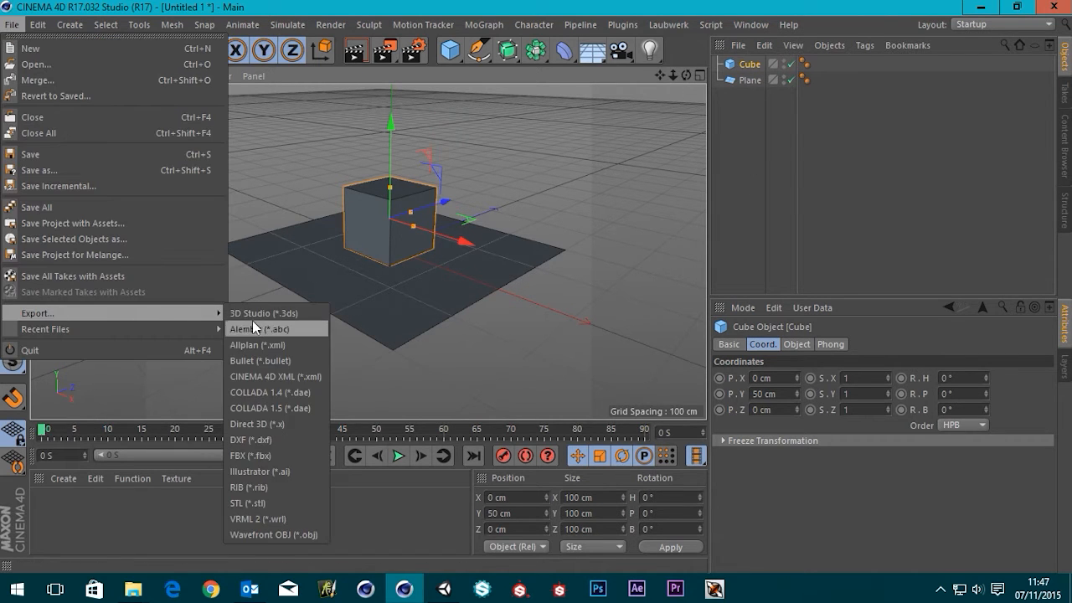
{"action": "left_click", "coordinate": [499, 3]}
{"action": "left_click", "coordinate": [744, 248]}
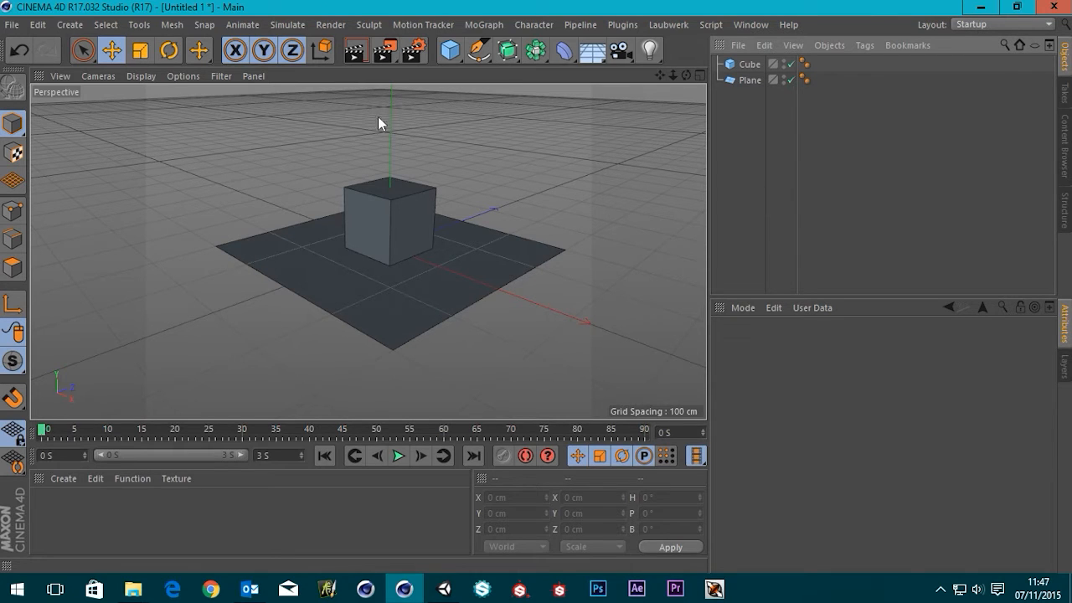
Step: Save the Cinema 4D scene as Test.c4d in the Unity project's #Imports folder
{"action": "left_click", "coordinate": [11, 24]}
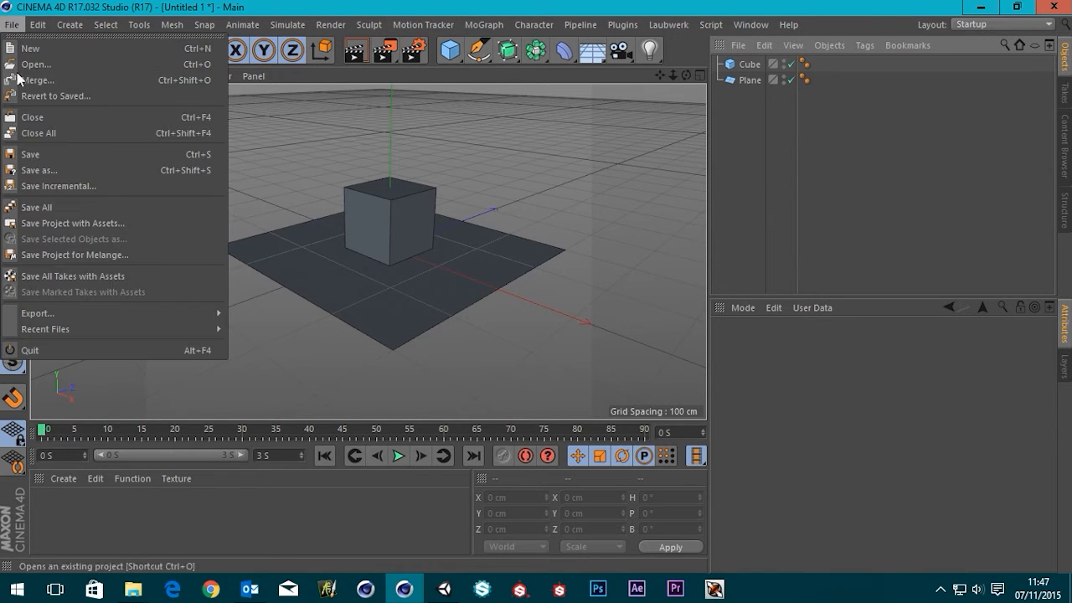
{"action": "left_click", "coordinate": [39, 171]}
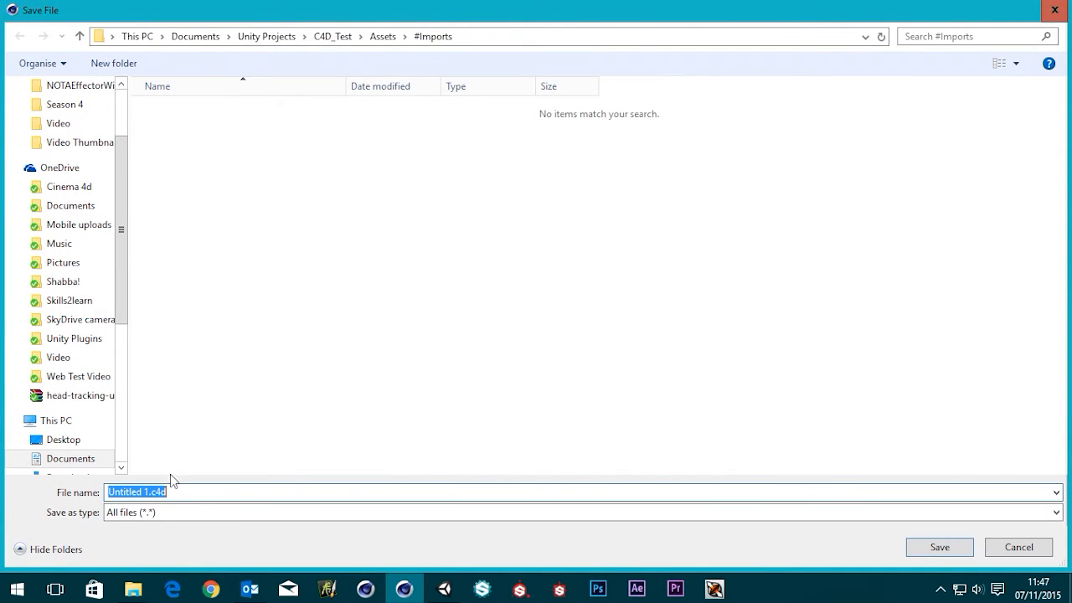
{"action": "left_click", "coordinate": [147, 492]}
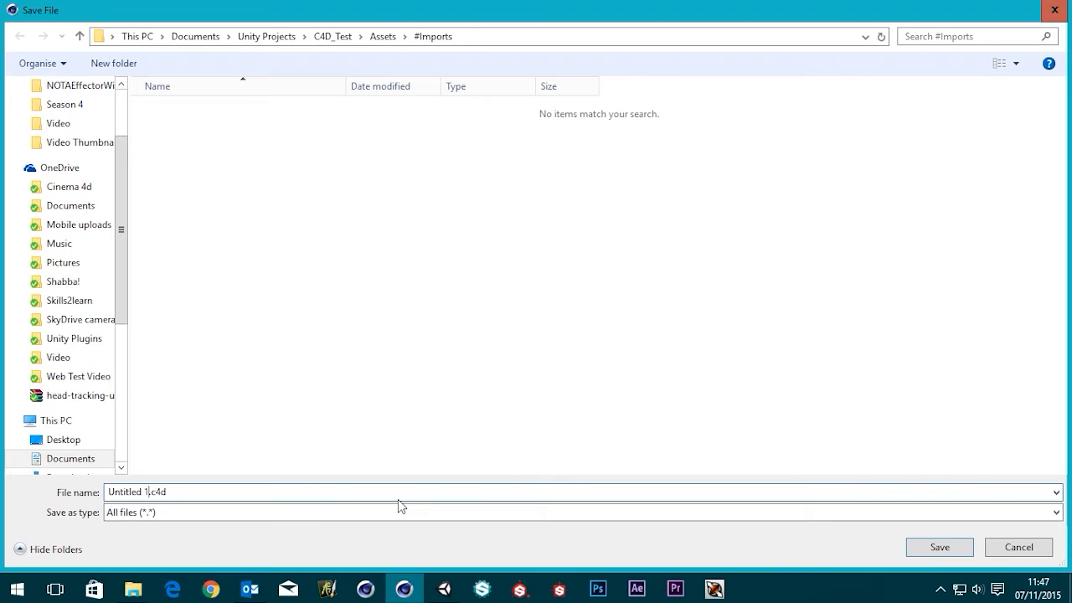
{"action": "key", "text": "BackSpace"}
{"action": "key", "text": "BackSpace"}
{"action": "key", "text": "BackSpace"}
{"action": "key", "text": "BackSpace"}
{"action": "key", "text": "BackSpace"}
{"action": "key", "text": "BackSpace"}
{"action": "key", "text": "BackSpace"}
{"action": "key", "text": "BackSpace"}
{"action": "key", "text": "BackSpace"}
{"action": "key", "text": "BackSpace"}
{"action": "left_click", "coordinate": [939, 547]}
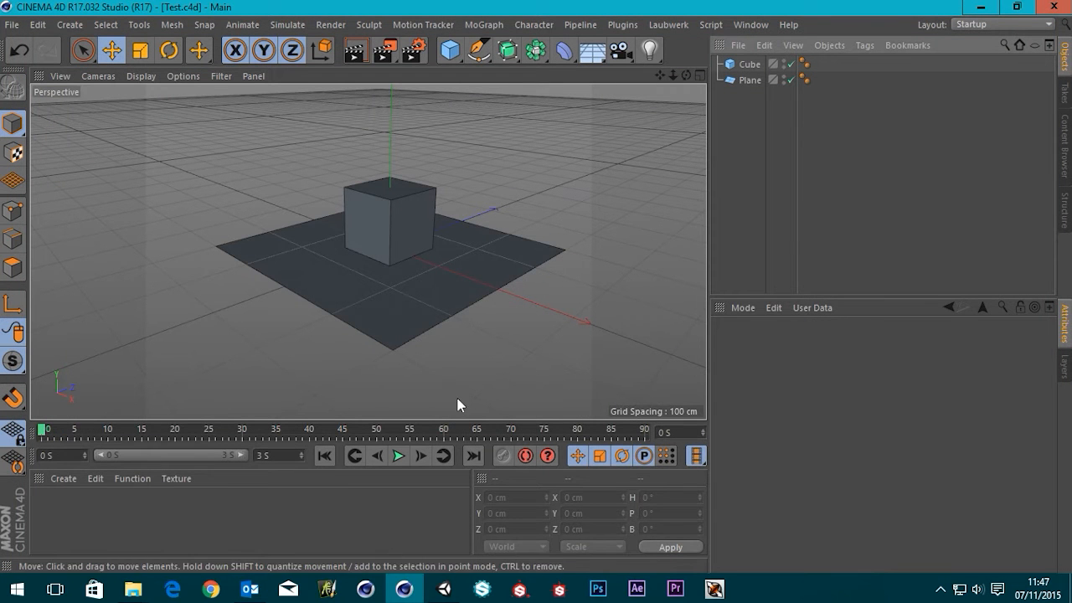
Step: Switch to File Explorer to check the #Imports folder for Test.c4d, and minimise its window
{"action": "left_click", "coordinate": [134, 589]}
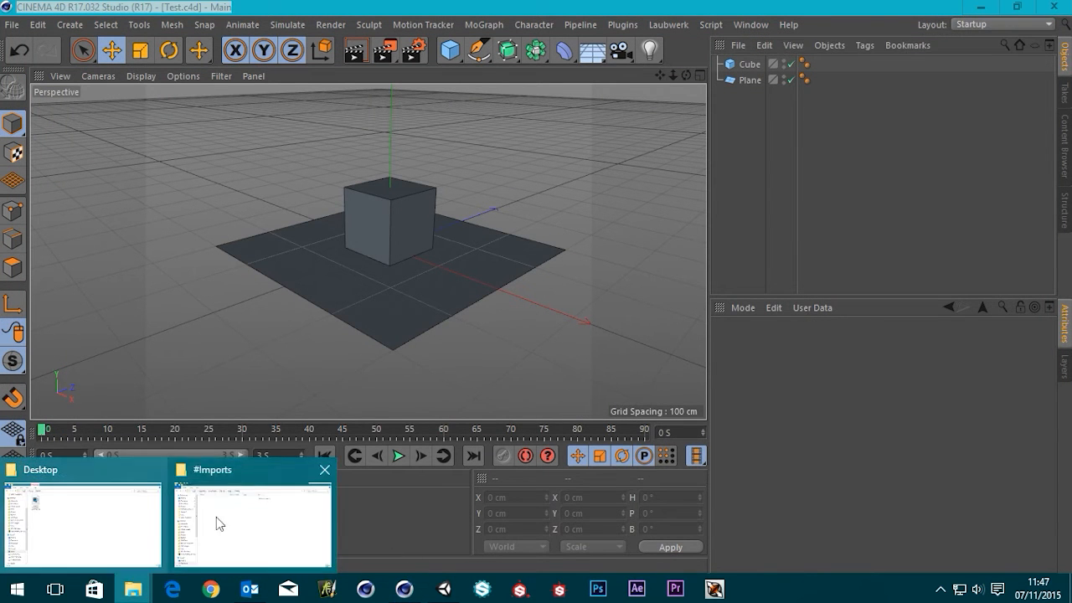
{"action": "left_click", "coordinate": [259, 523]}
{"action": "left_click", "coordinate": [207, 99]}
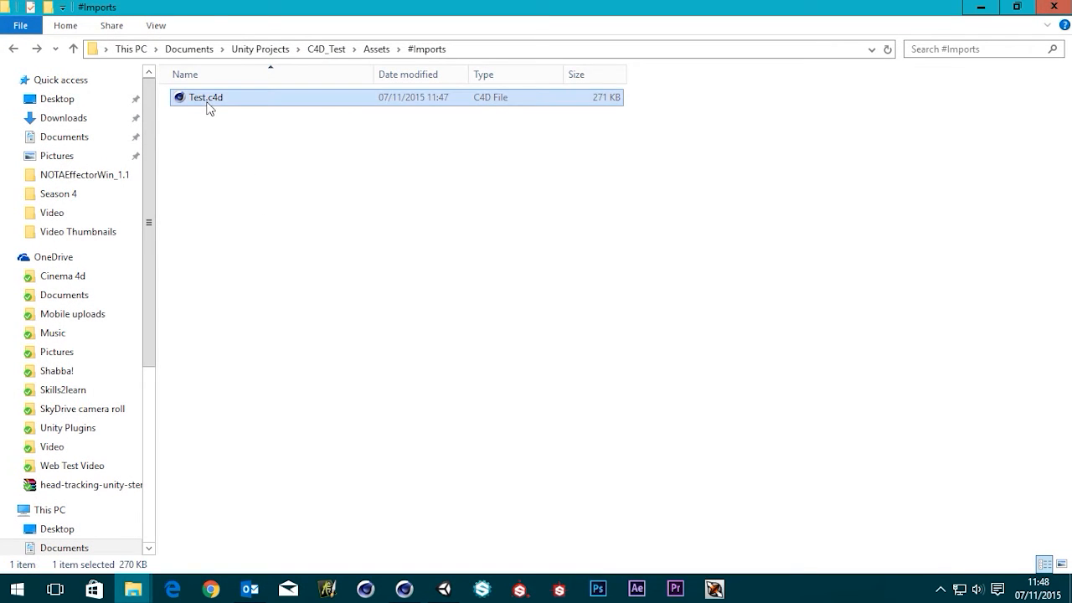
{"action": "left_click", "coordinate": [280, 209]}
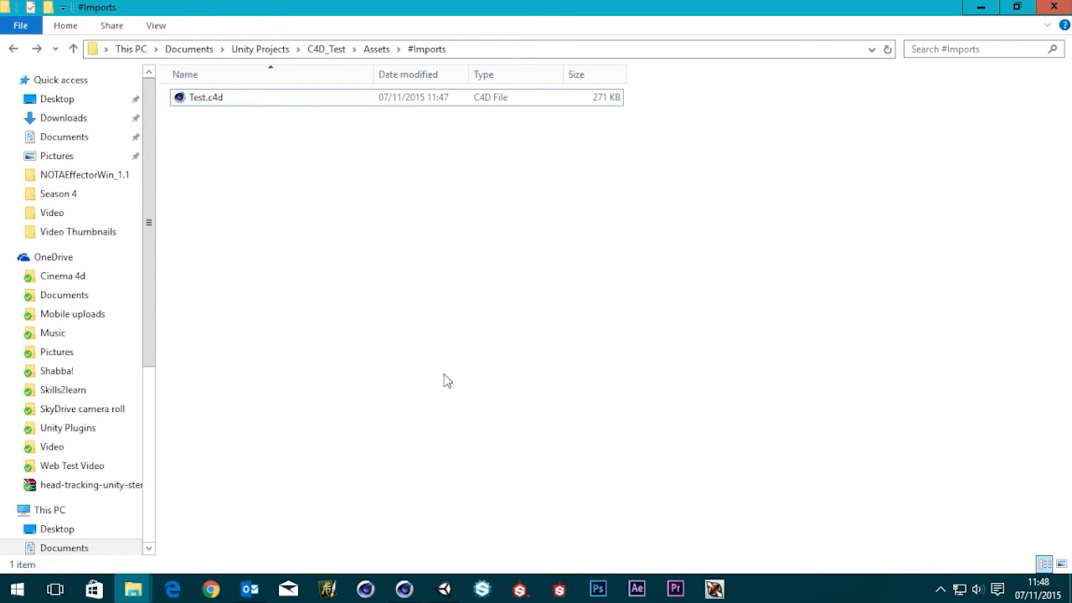
{"action": "left_click", "coordinate": [981, 7]}
Step: Switch to Unity, quit Cinema 4D as requested, and confirm installing the Cinema 4D to Unity converter plugin
{"action": "left_click", "coordinate": [445, 590]}
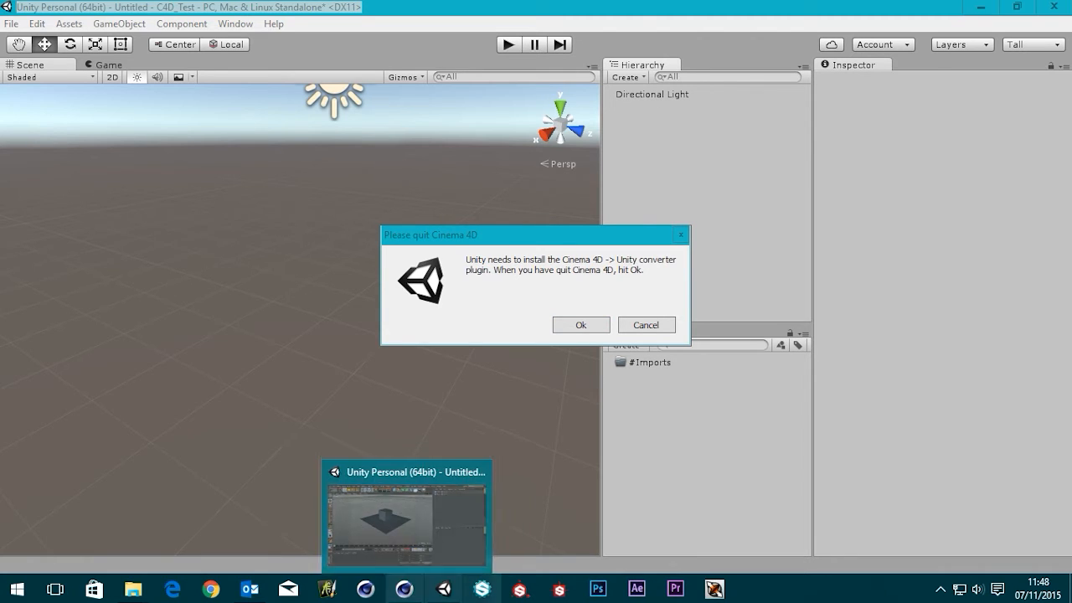
{"action": "left_click", "coordinate": [406, 591]}
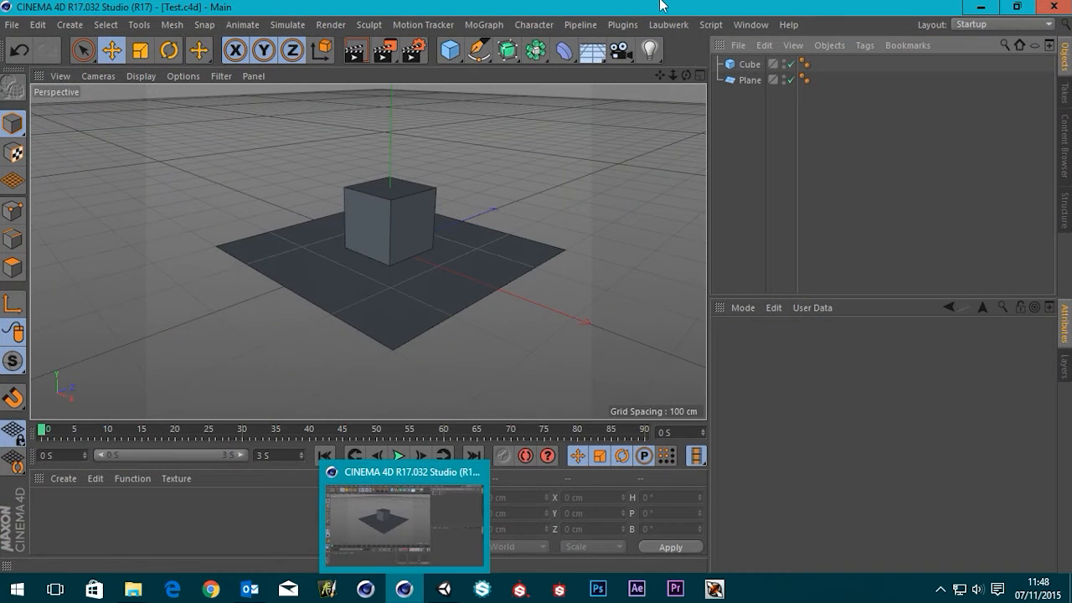
{"action": "left_click", "coordinate": [1054, 7]}
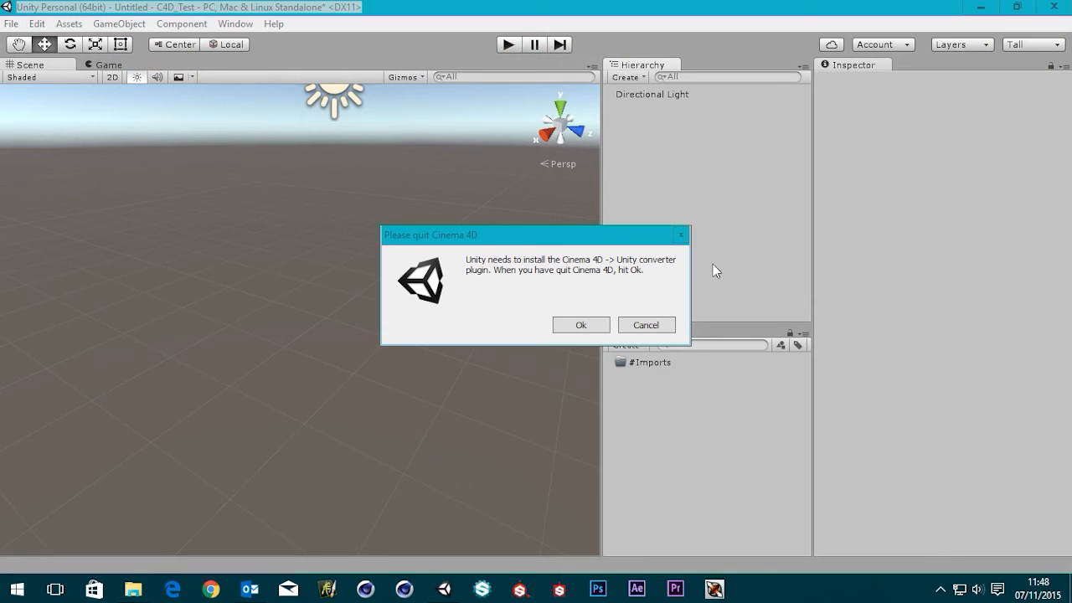
{"action": "left_click", "coordinate": [580, 326]}
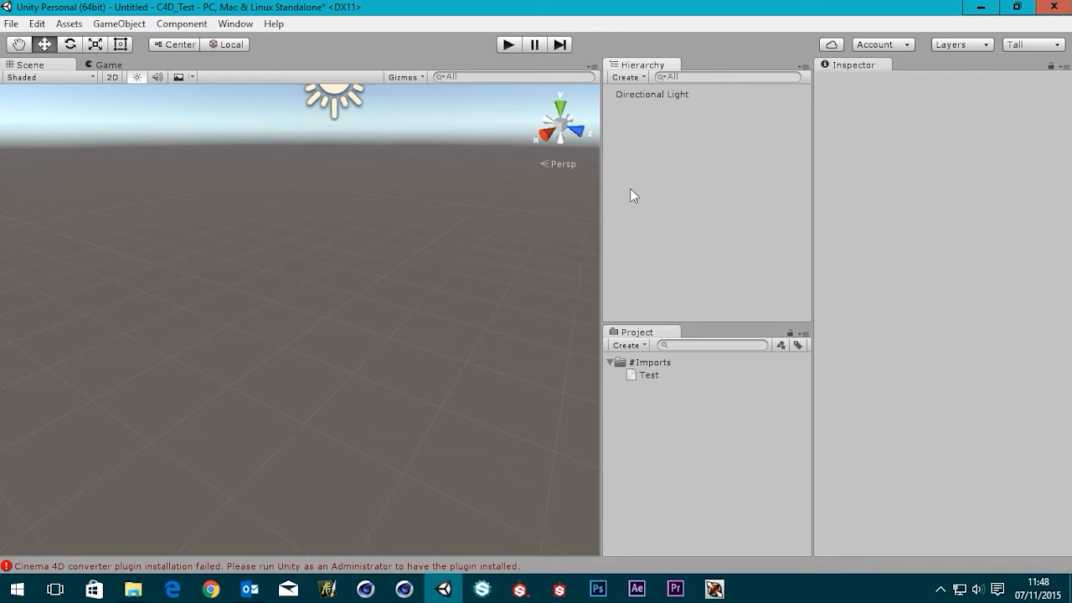
Step: Open a new File Explorer window
{"action": "left_click", "coordinate": [133, 591]}
{"action": "right_click", "coordinate": [134, 591]}
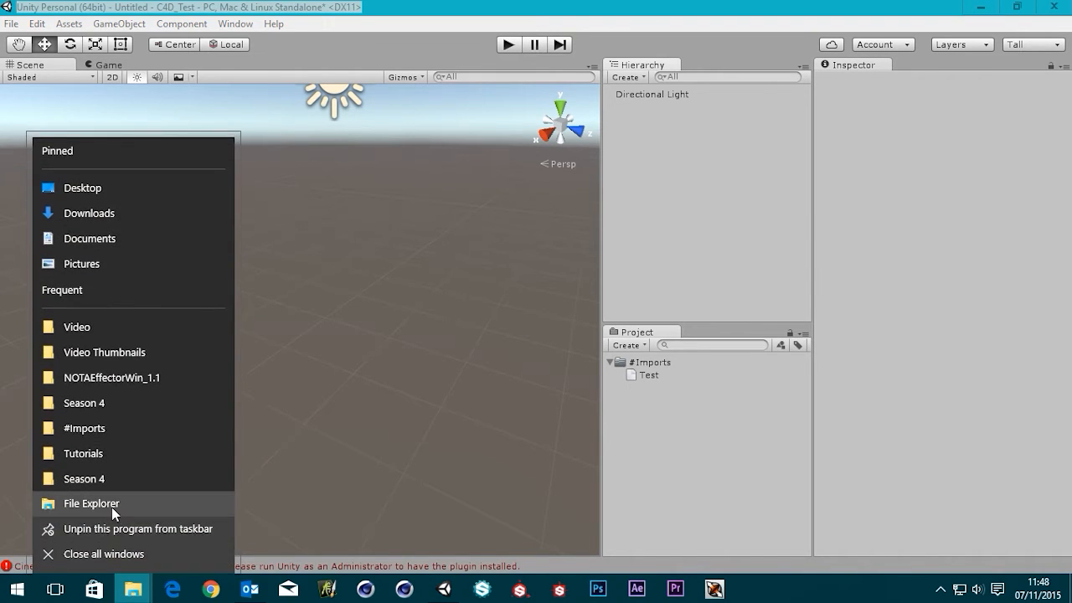
{"action": "left_click", "coordinate": [112, 507]}
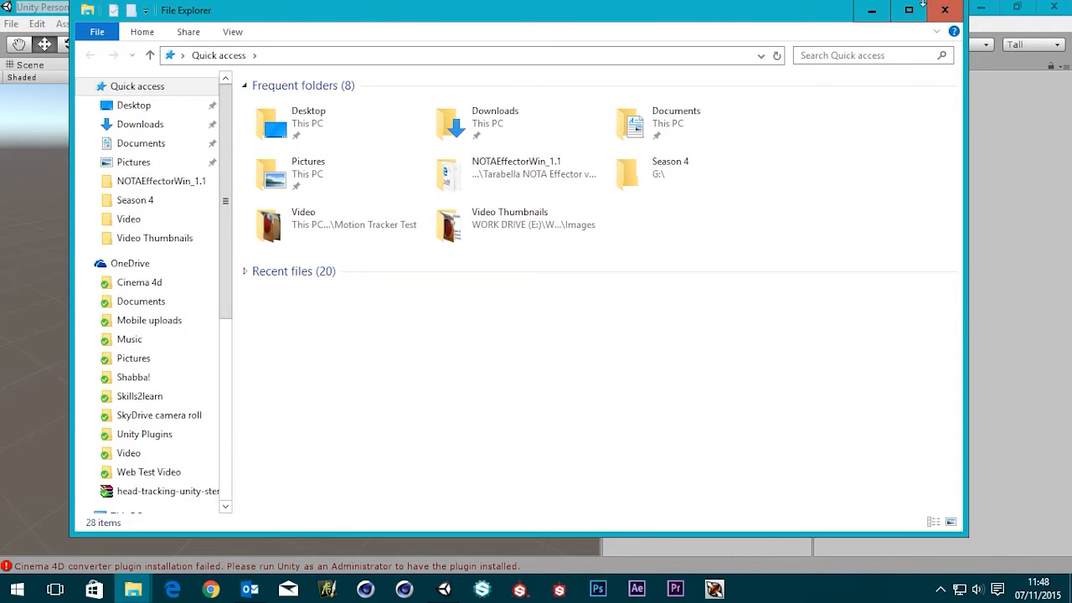
Step: Minimise Unity, close the spare Quick access window in File Explorer, and bring up the #Imports folder window
{"action": "left_click", "coordinate": [981, 6]}
{"action": "left_click", "coordinate": [440, 591]}
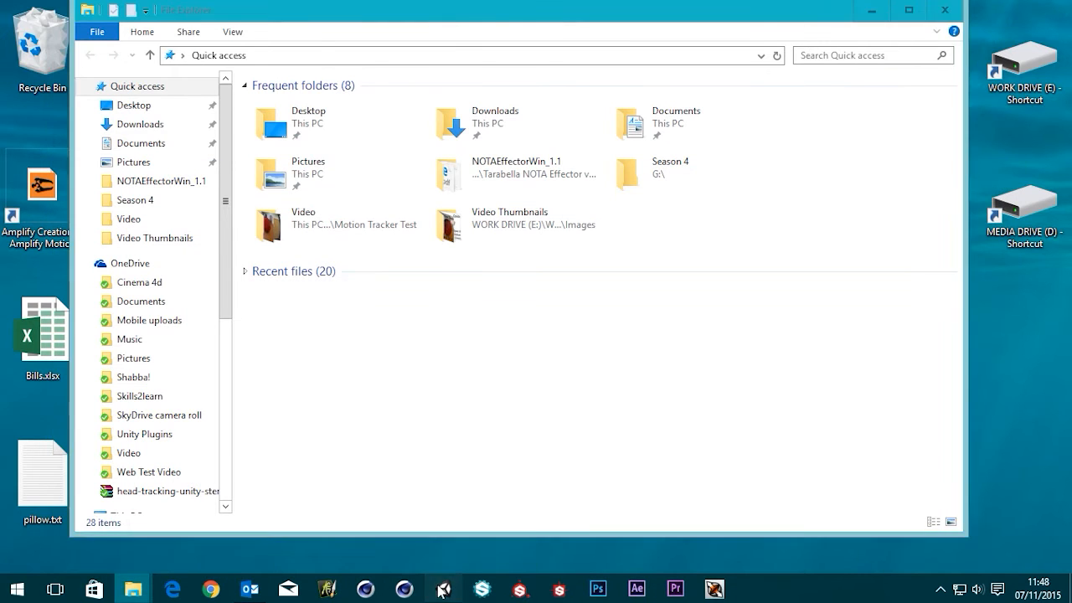
{"action": "mouse_move", "coordinate": [134, 590]}
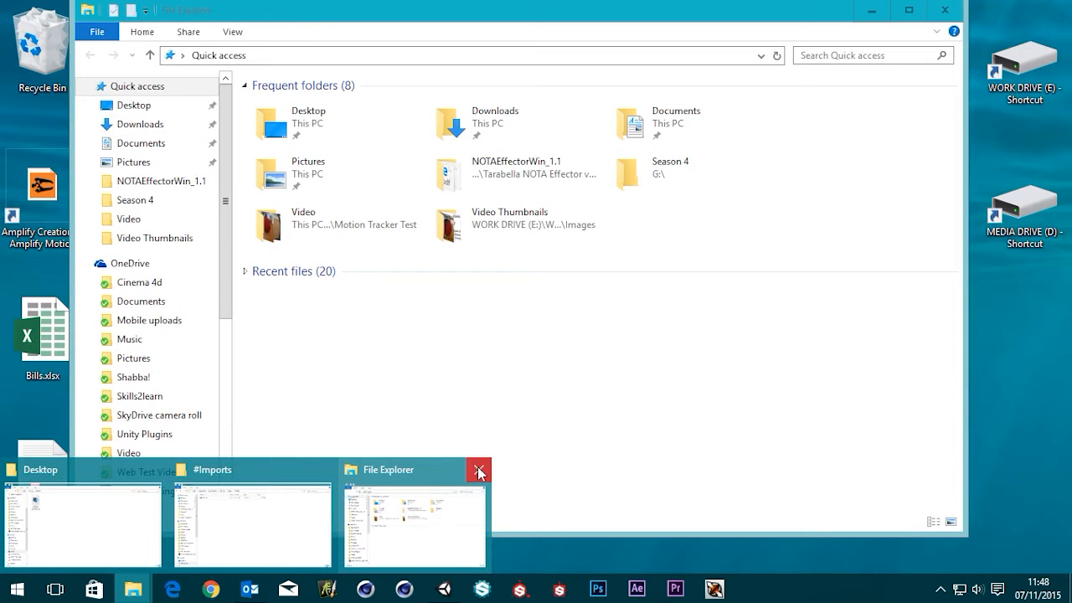
{"action": "left_click", "coordinate": [479, 469]}
{"action": "mouse_move", "coordinate": [107, 535]}
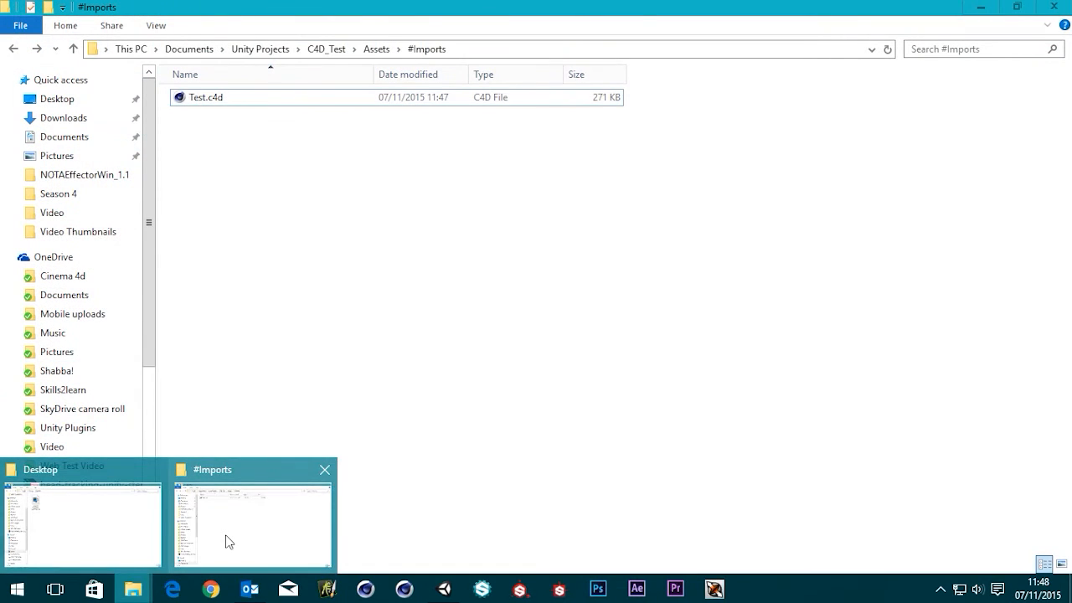
{"action": "left_click", "coordinate": [227, 540]}
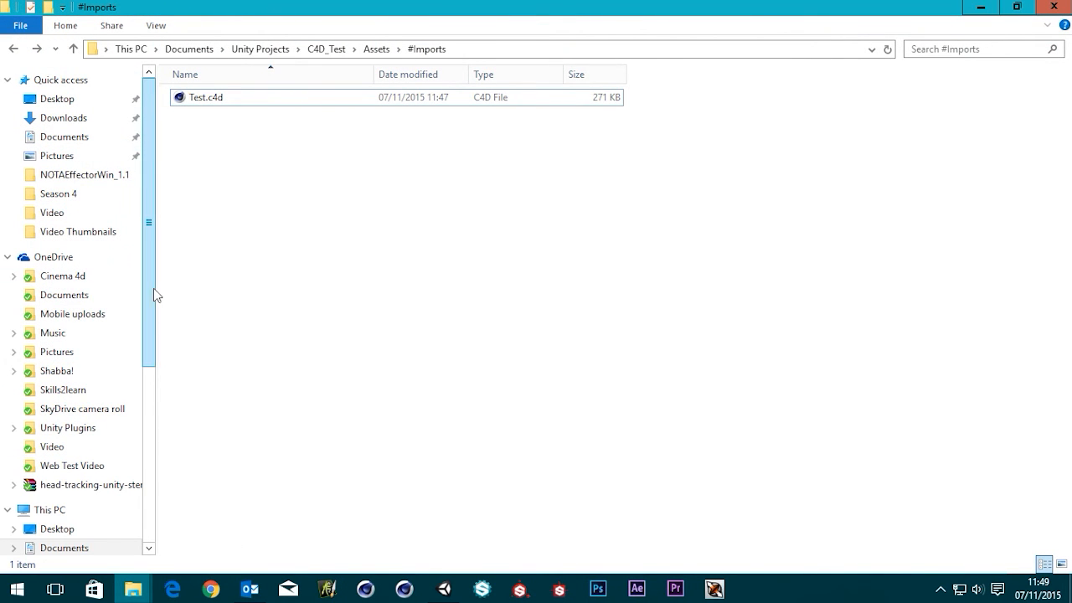
Step: Browse from This PC to the plugins folder at C:\Program Files\MAXON\CINEMA 4D R17
{"action": "scroll", "coordinate": [157, 325], "scroll_direction": "down", "scroll_amount": 1}
{"action": "scroll", "coordinate": [157, 325], "scroll_direction": "down", "scroll_amount": 3}
{"action": "left_click", "coordinate": [56, 352]}
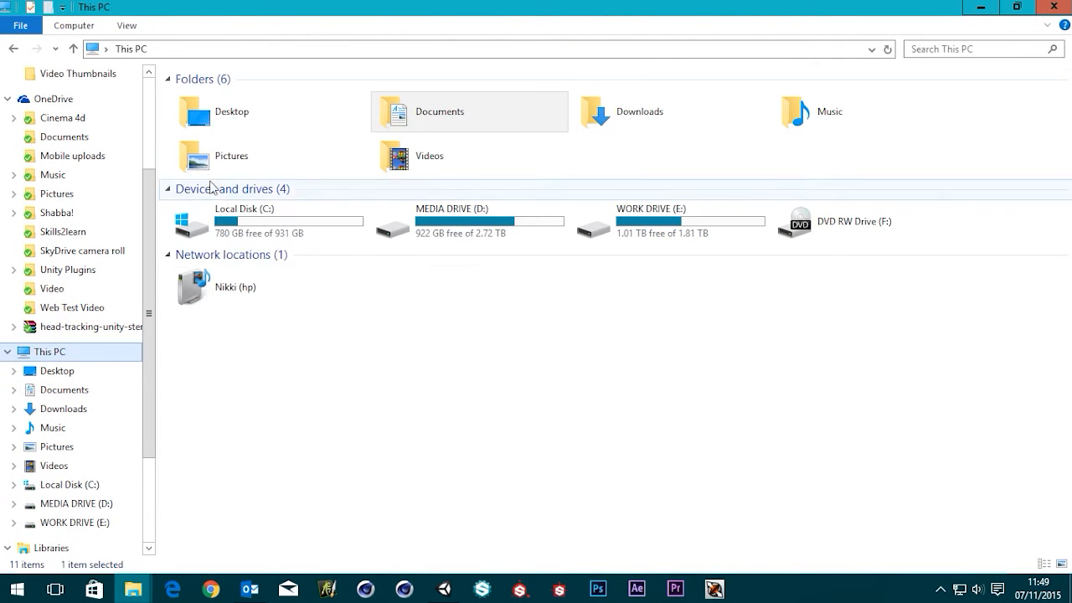
{"action": "double_click", "coordinate": [247, 222]}
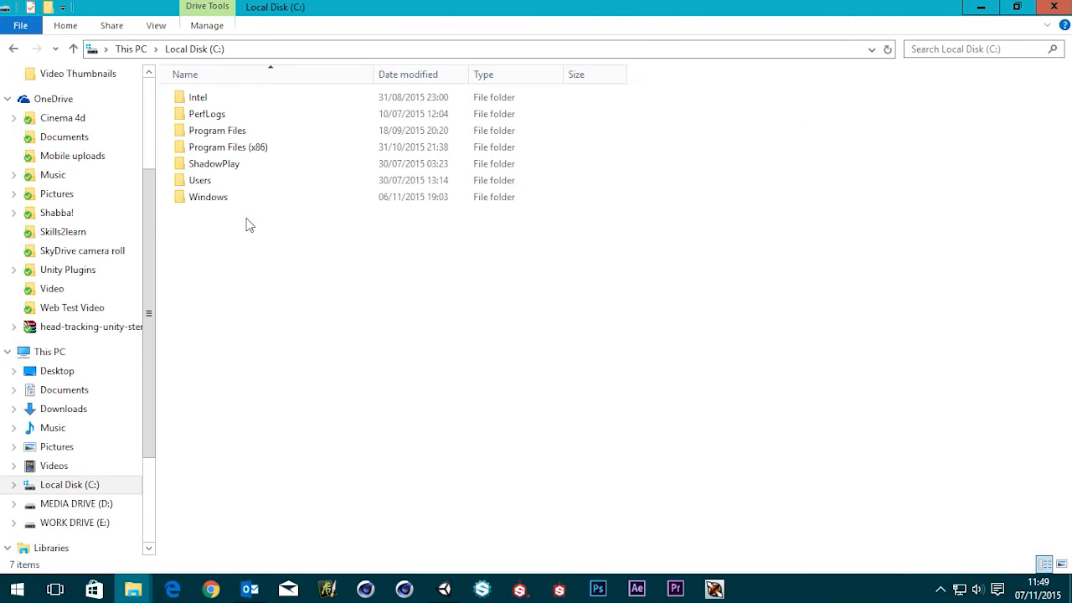
{"action": "double_click", "coordinate": [233, 131]}
{"action": "double_click", "coordinate": [201, 213]}
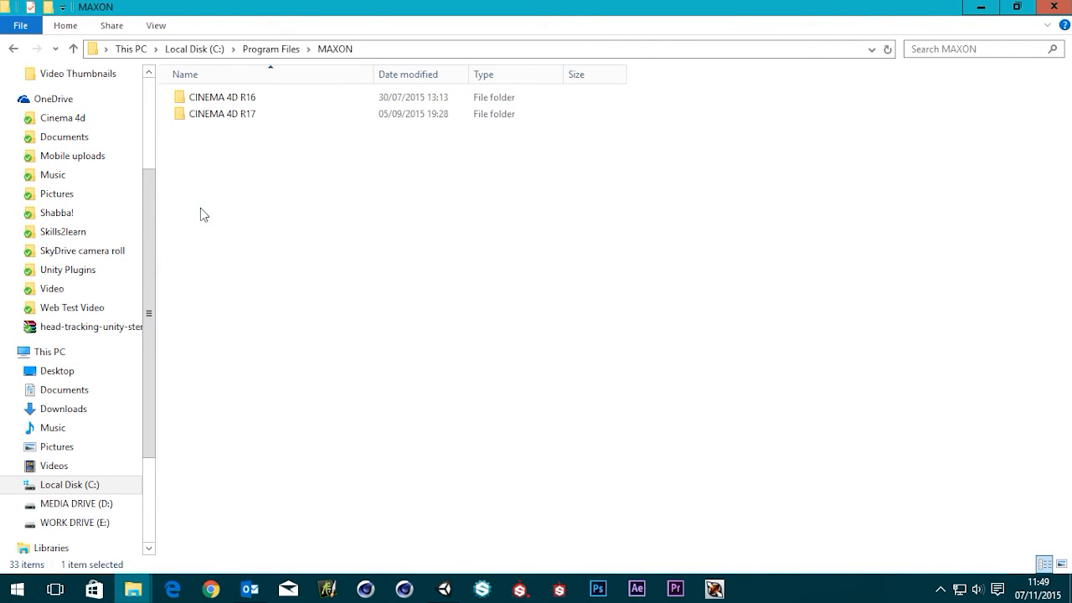
{"action": "double_click", "coordinate": [222, 114]}
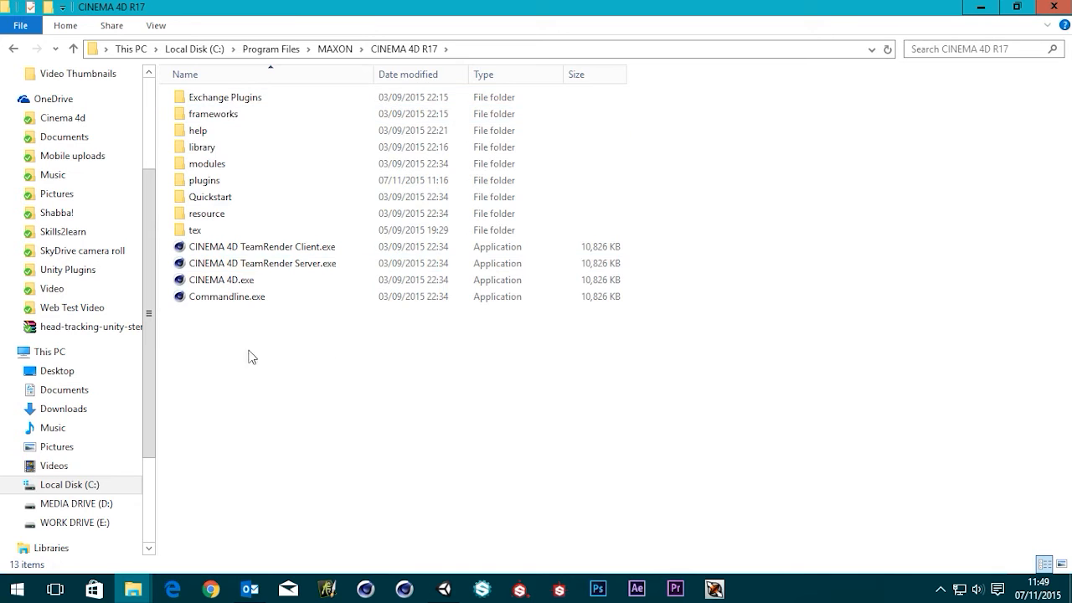
{"action": "double_click", "coordinate": [198, 180]}
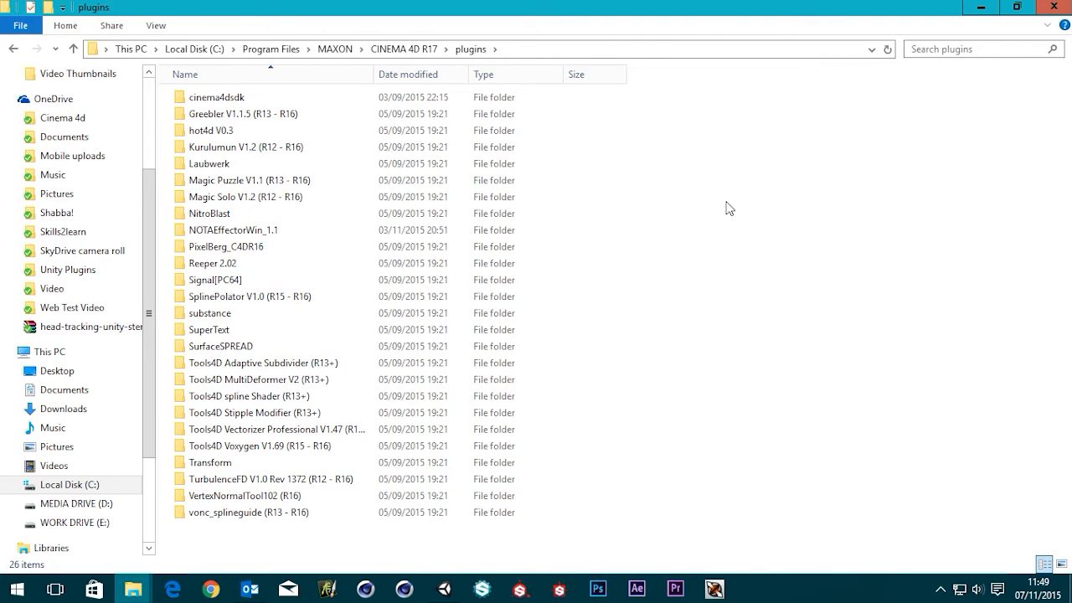
Step: Look through the CINEMA 4D R17 plugins folder for the Unity converter plugin
{"action": "left_click", "coordinate": [228, 314]}
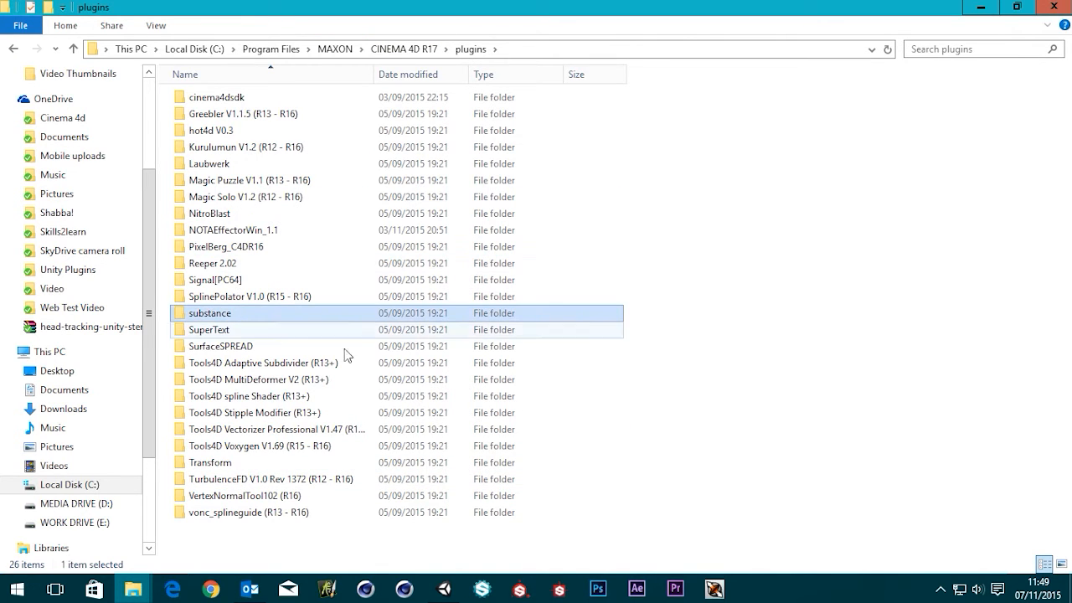
{"action": "left_click", "coordinate": [277, 514]}
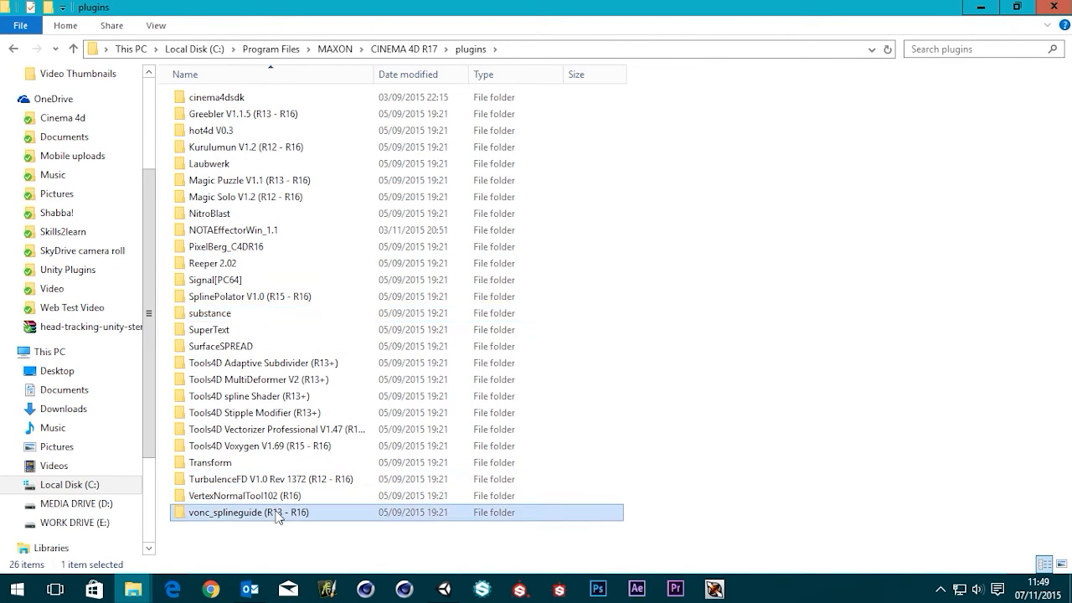
{"action": "left_click", "coordinate": [269, 496]}
{"action": "left_click", "coordinate": [258, 464]}
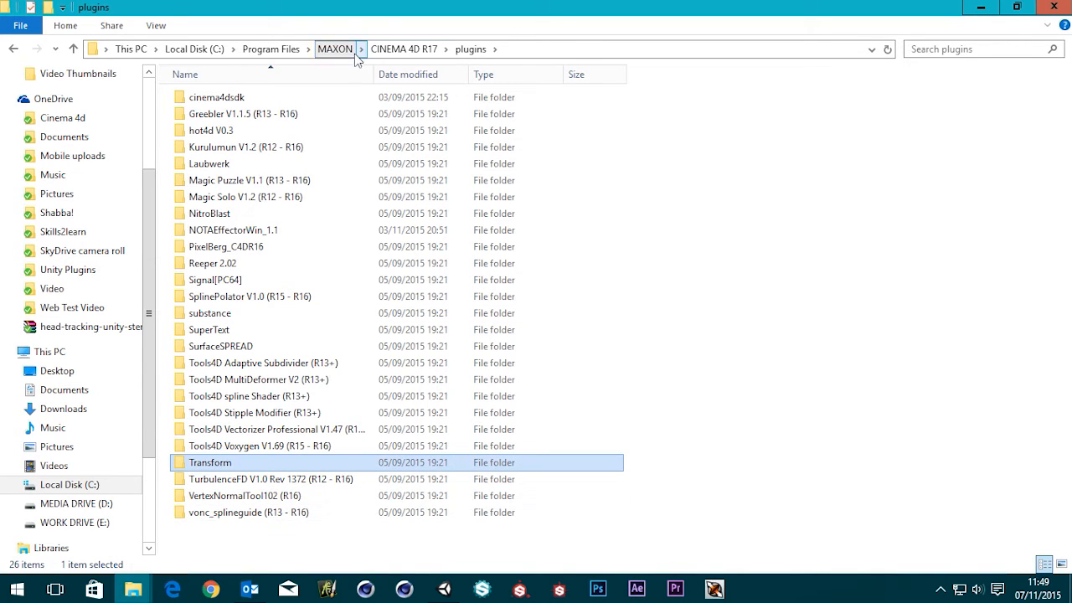
Step: Locate the Unity-C4DToFBXConverter folder in the CINEMA 4D R16 plugins folder, and close the File Explorer window
{"action": "left_click", "coordinate": [335, 48]}
{"action": "double_click", "coordinate": [234, 101]}
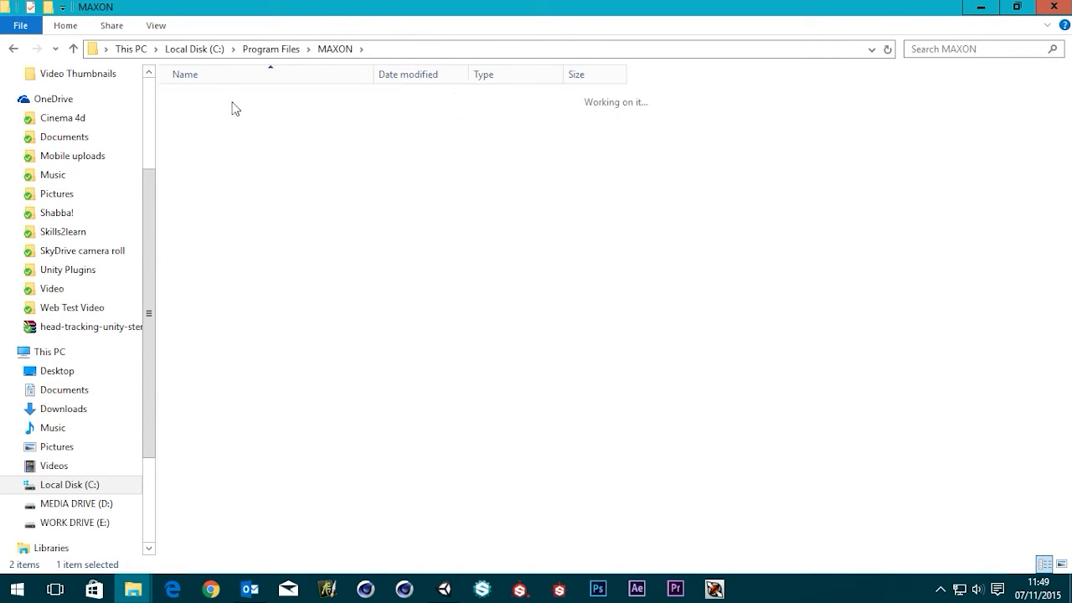
{"action": "double_click", "coordinate": [208, 181]}
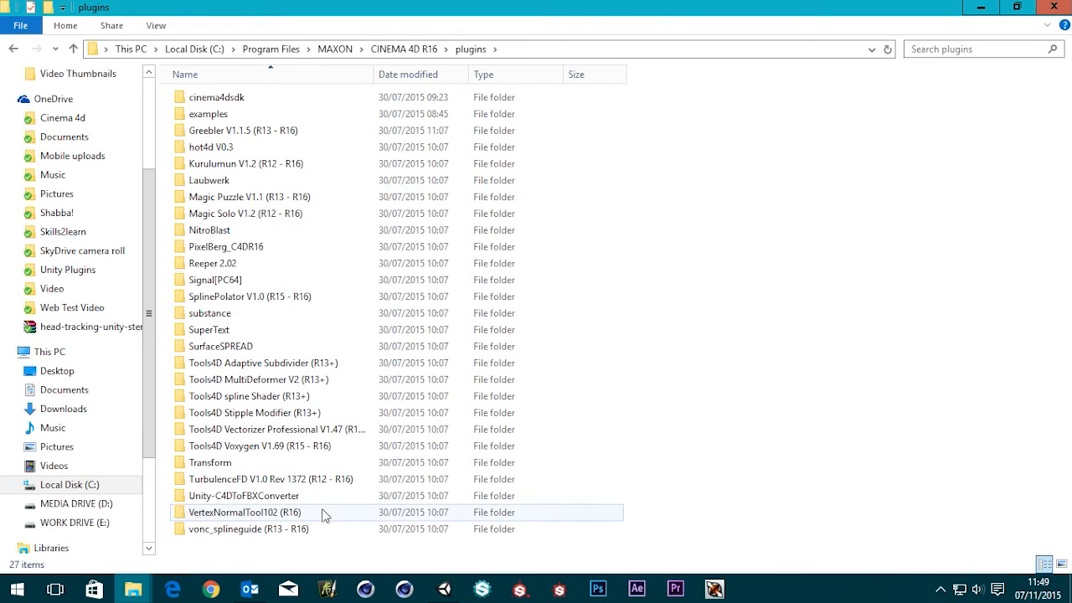
{"action": "left_click", "coordinate": [270, 498]}
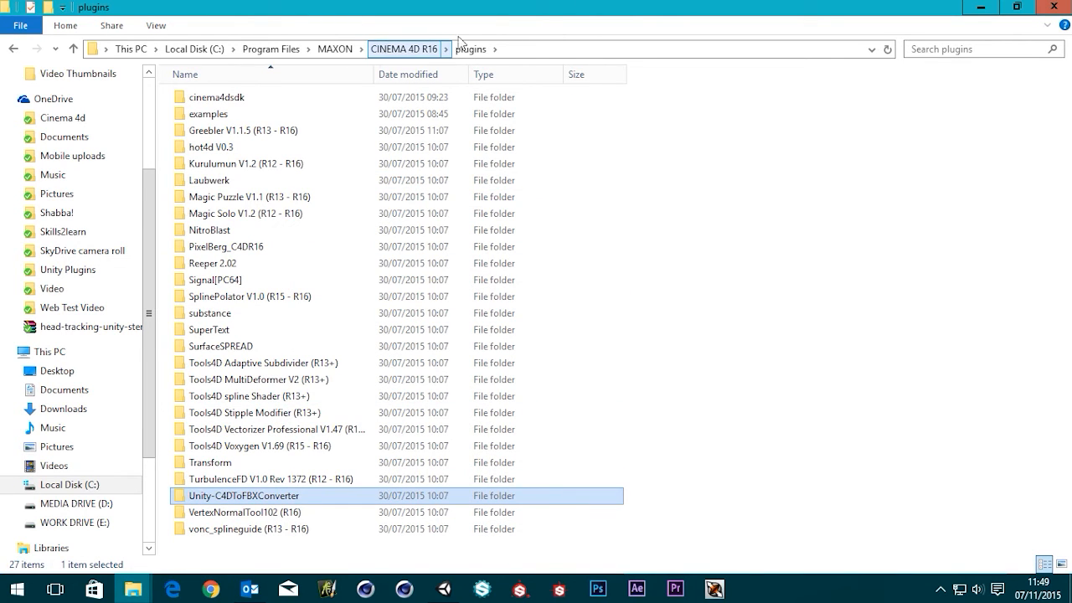
{"action": "left_click", "coordinate": [888, 251]}
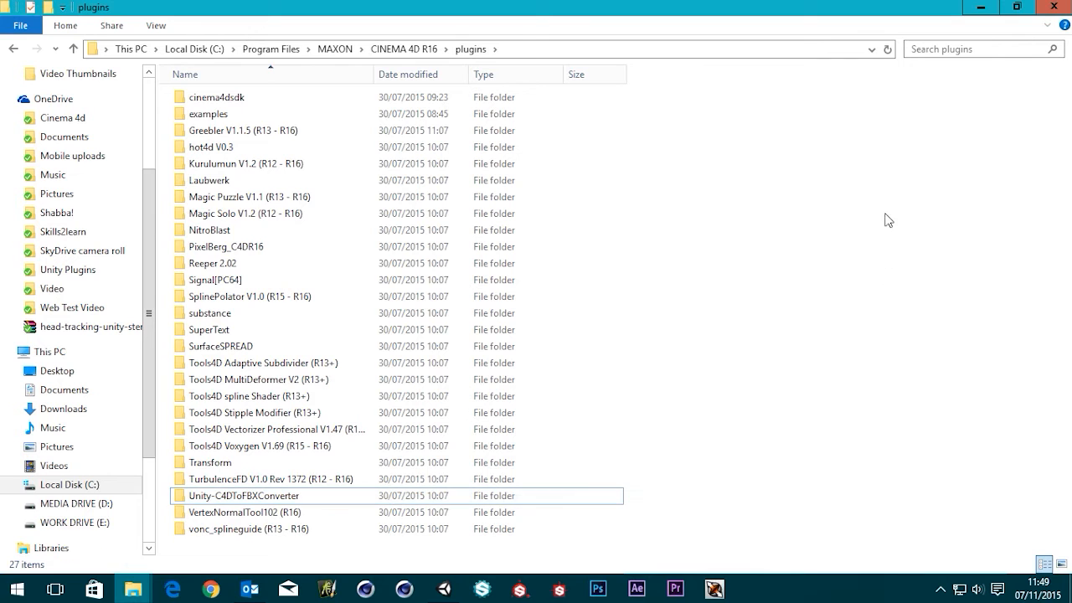
{"action": "left_click", "coordinate": [1051, 8]}
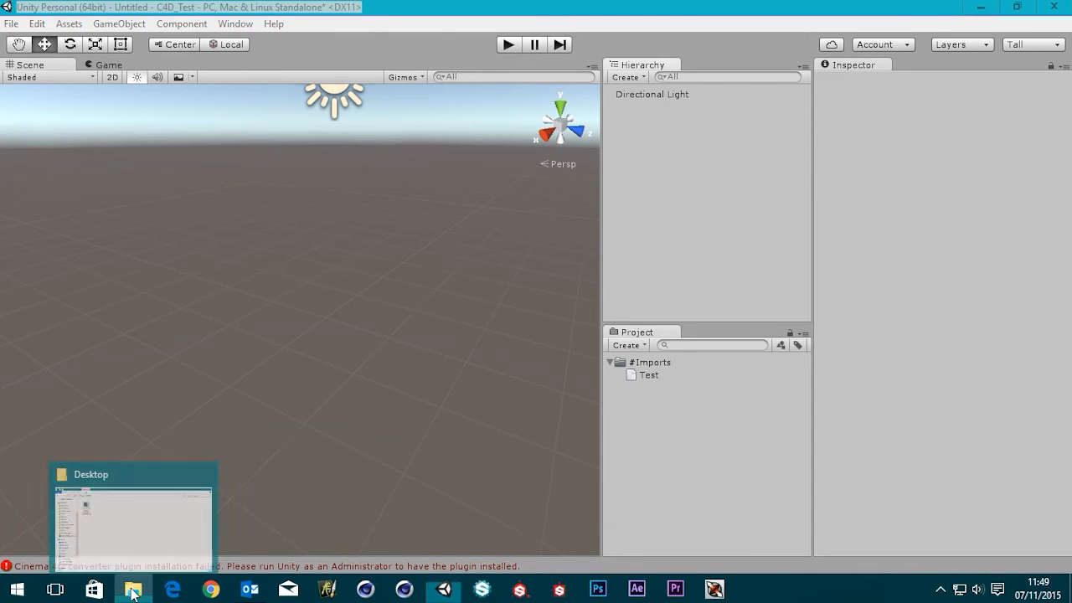
Step: Open a new File Explorer window at Documents\Unity Projects\C4D_Test\Assets\#Imports, and minimise it
{"action": "right_click", "coordinate": [132, 589]}
{"action": "left_click", "coordinate": [100, 505]}
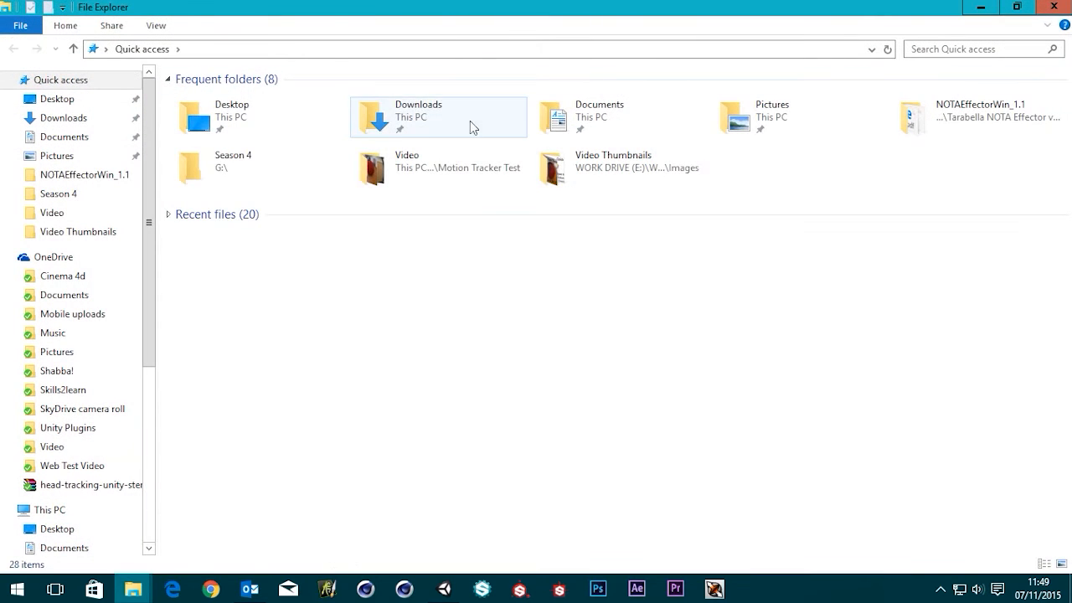
{"action": "double_click", "coordinate": [615, 121]}
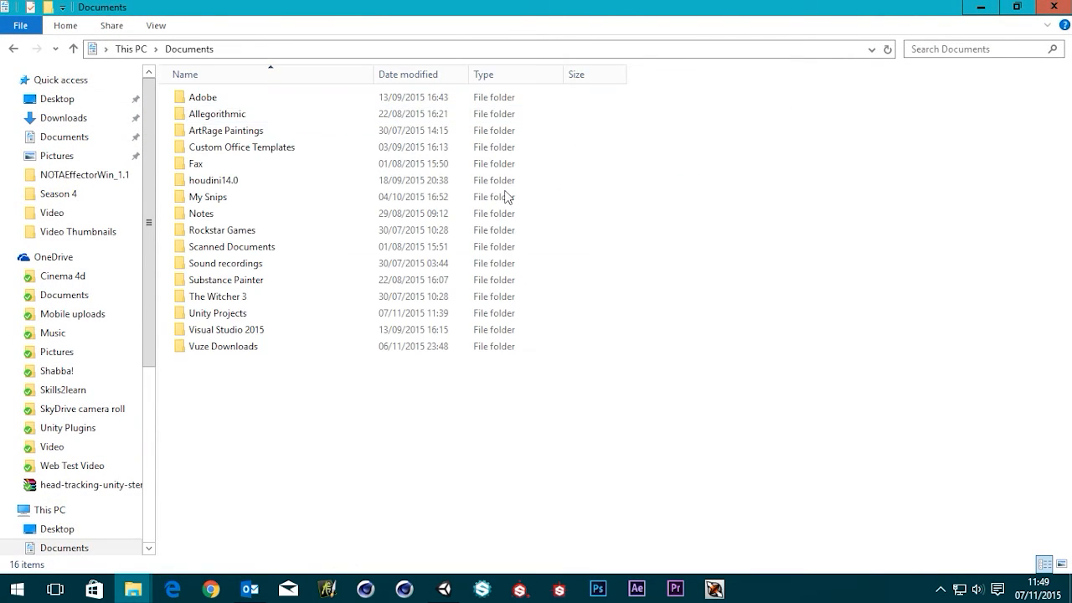
{"action": "double_click", "coordinate": [220, 315]}
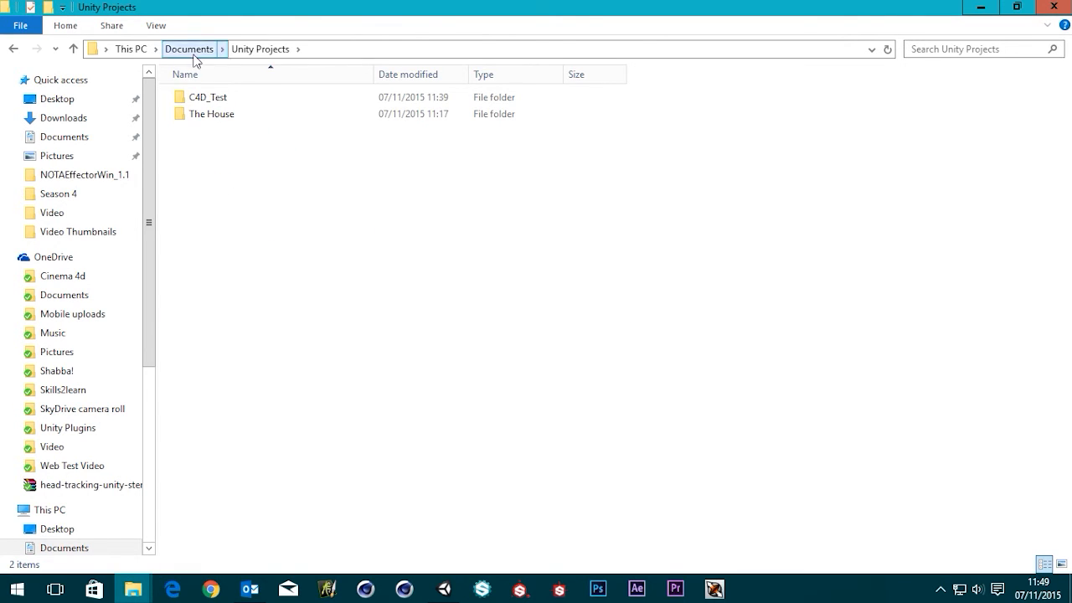
{"action": "double_click", "coordinate": [216, 98]}
{"action": "double_click", "coordinate": [217, 100]}
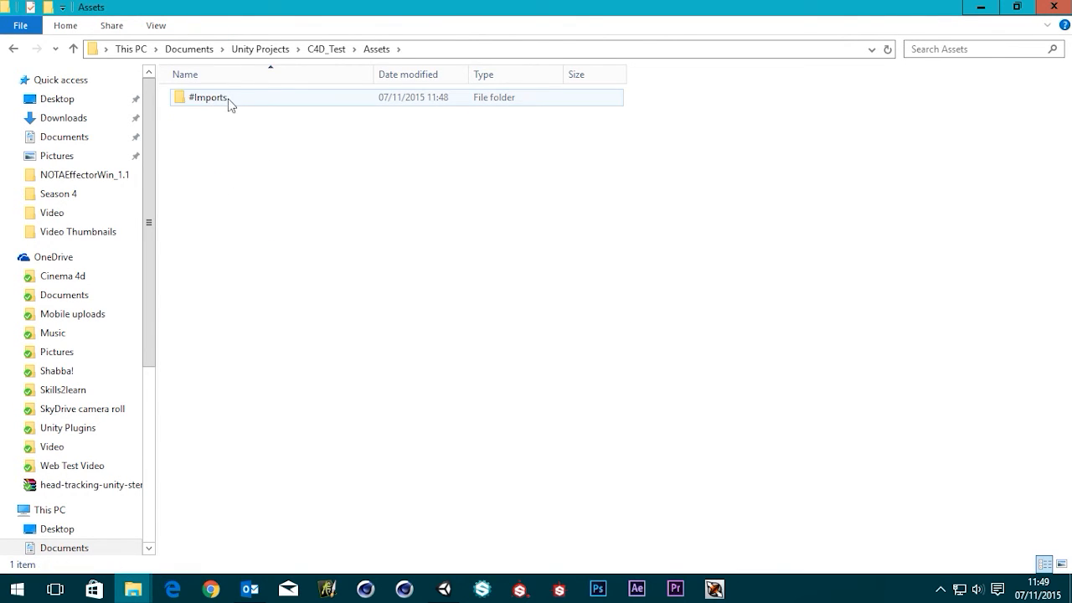
{"action": "double_click", "coordinate": [231, 102]}
{"action": "left_click", "coordinate": [981, 7]}
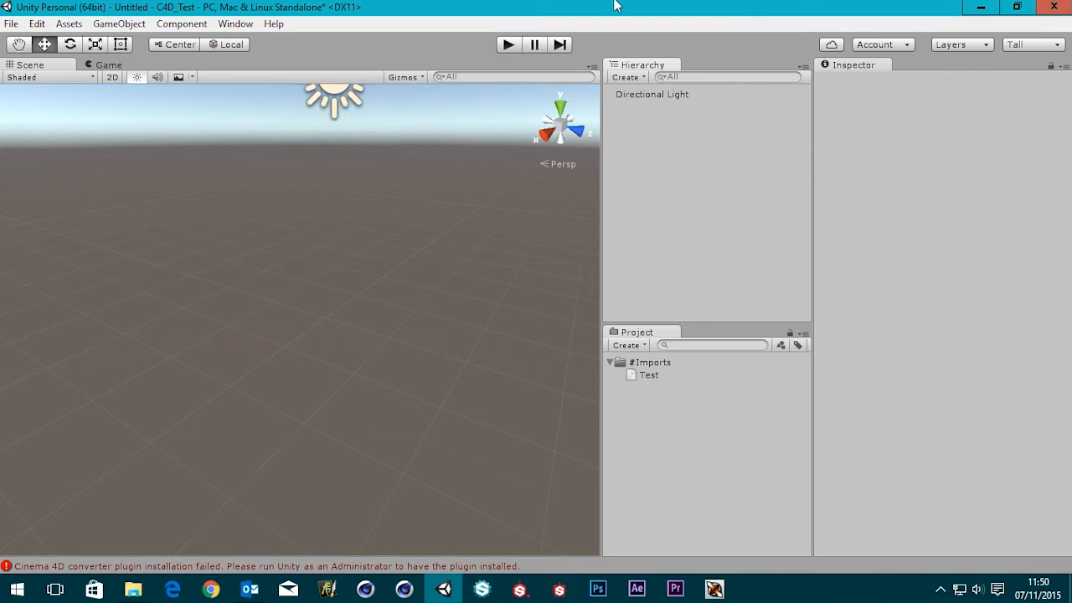
Step: Save the Unity scene as Test in the C4D_Test project's Assets folder
{"action": "left_click", "coordinate": [11, 24]}
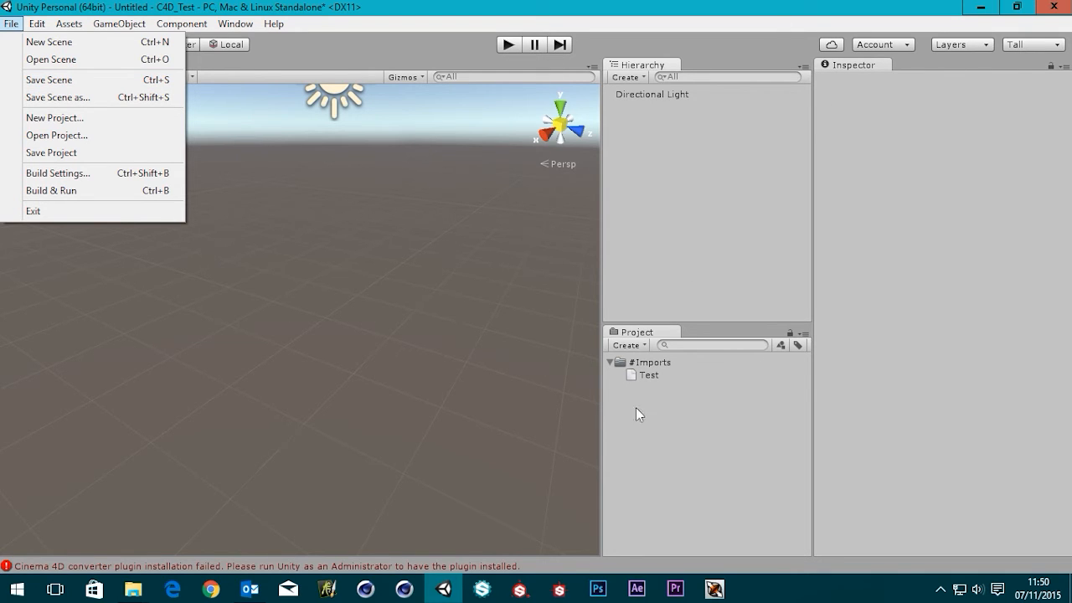
{"action": "left_click", "coordinate": [74, 81]}
{"action": "left_click_drag", "start_coordinate": [292, 46], "coordinate": [512, 50]}
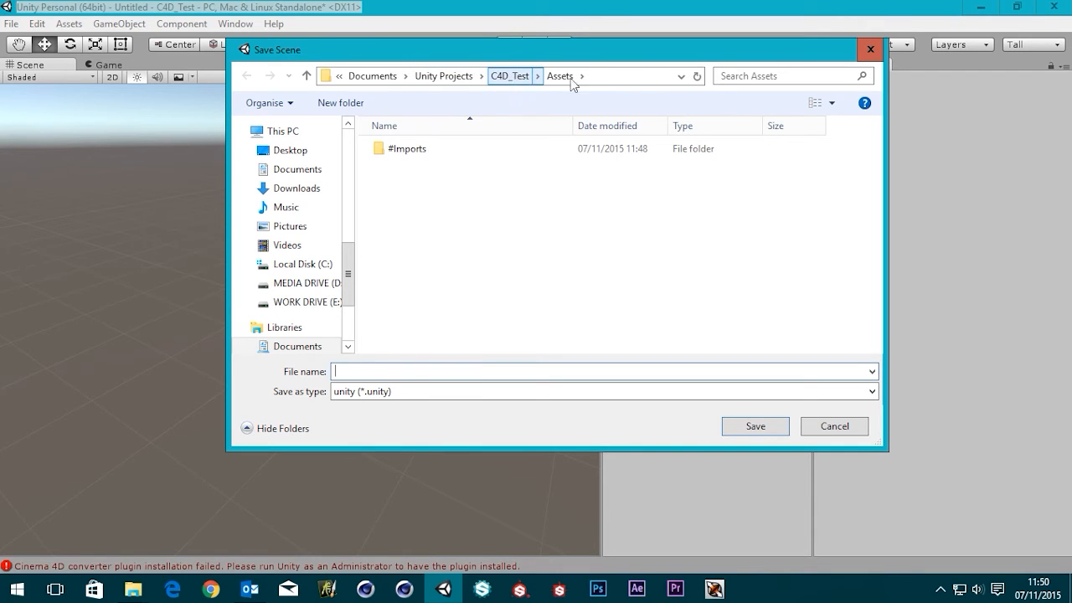
{"action": "left_click", "coordinate": [520, 76]}
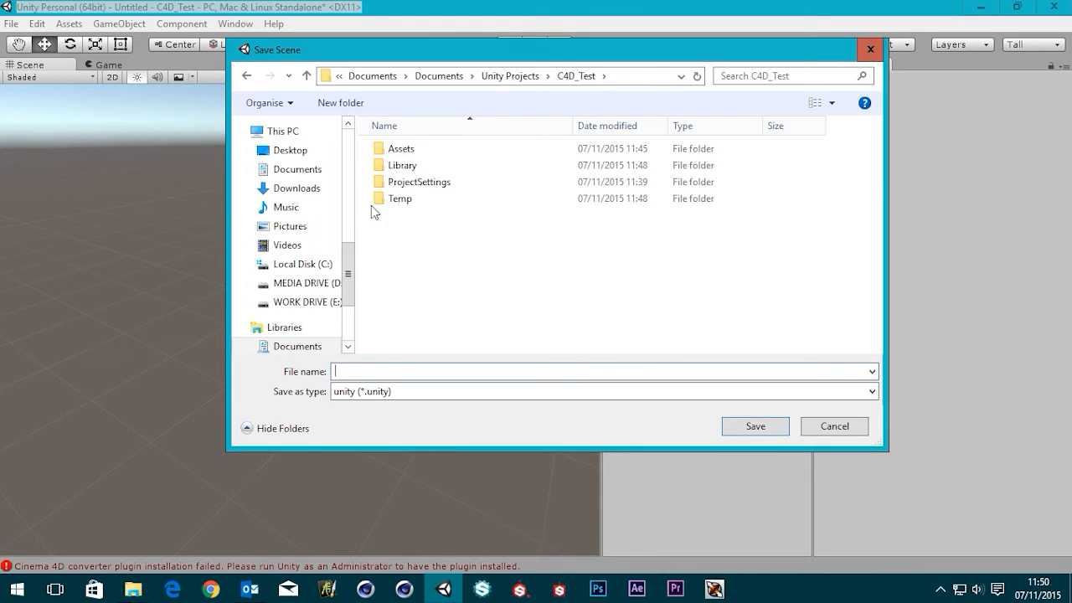
{"action": "double_click", "coordinate": [400, 149]}
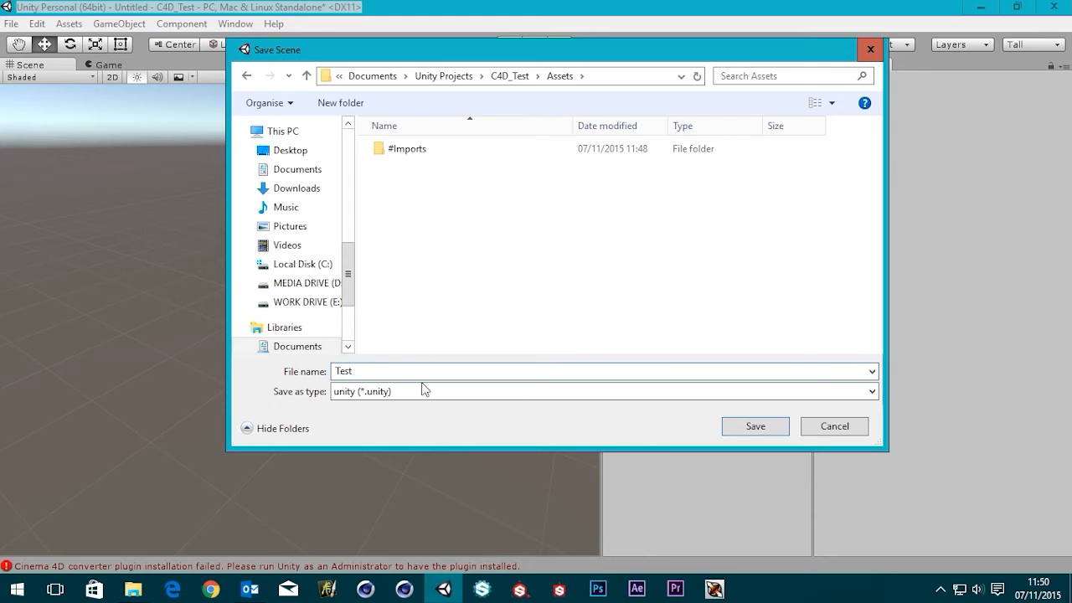
{"action": "left_click", "coordinate": [741, 430]}
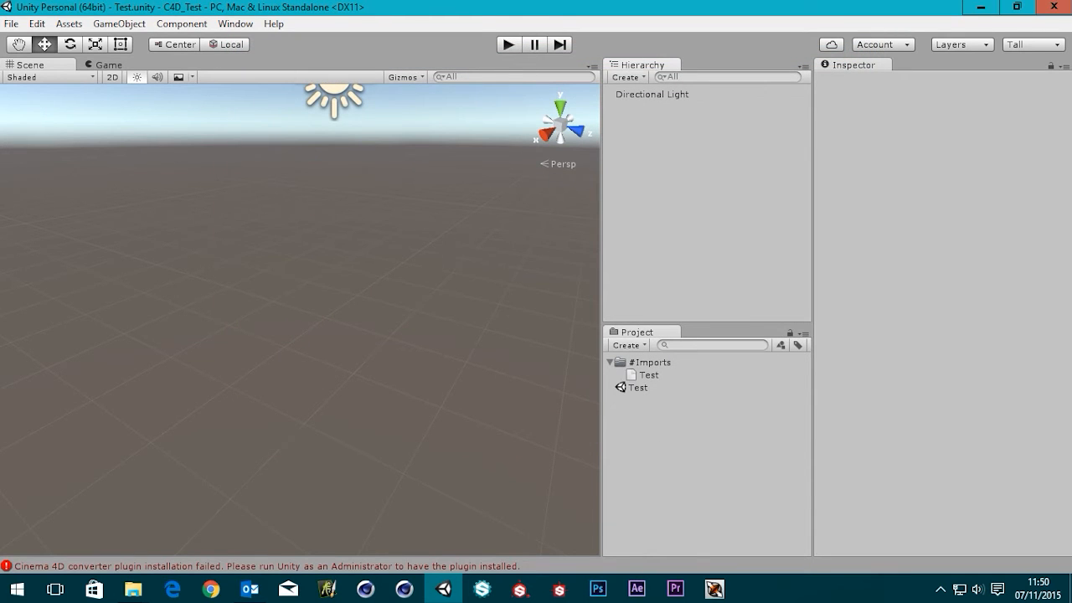
Step: Switch to File Explorer to check the project's Assets folder for Test.unity, and minimise the window
{"action": "mouse_move", "coordinate": [133, 589]}
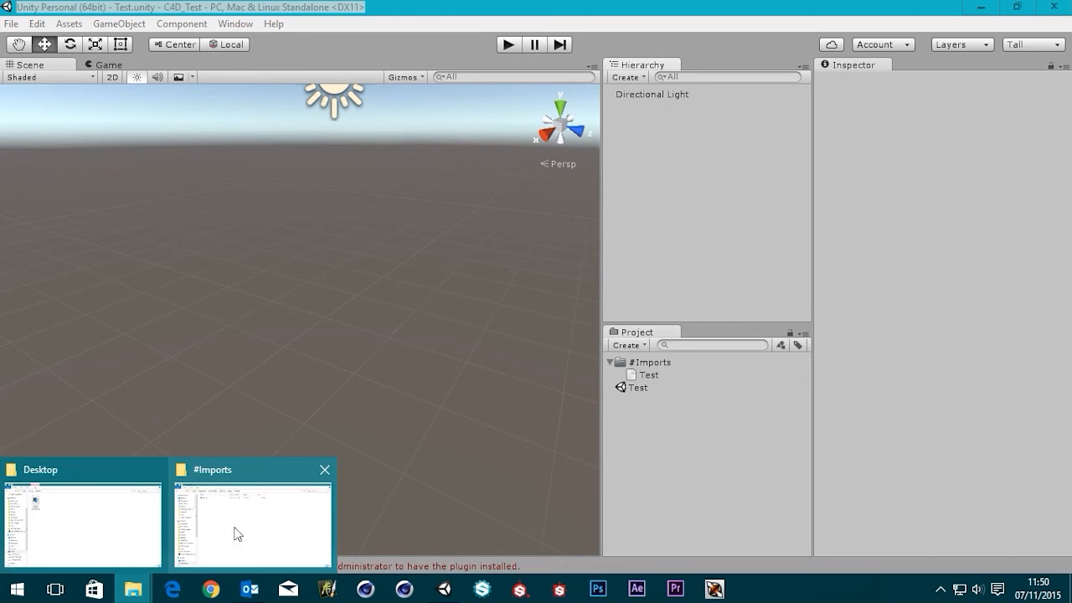
{"action": "left_click", "coordinate": [238, 534]}
{"action": "left_click", "coordinate": [376, 49]}
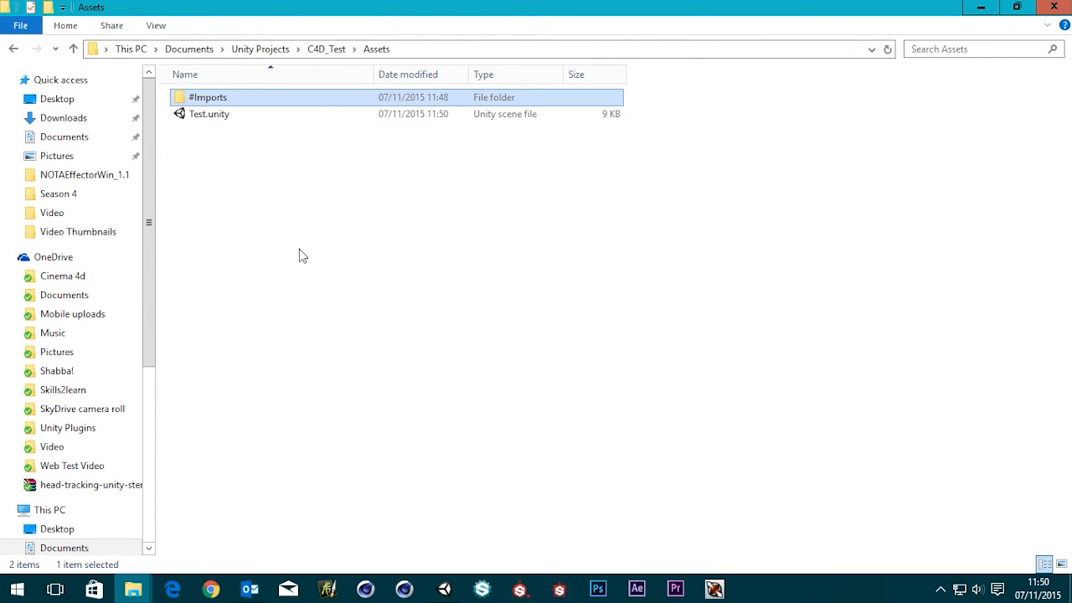
{"action": "left_click", "coordinate": [199, 121]}
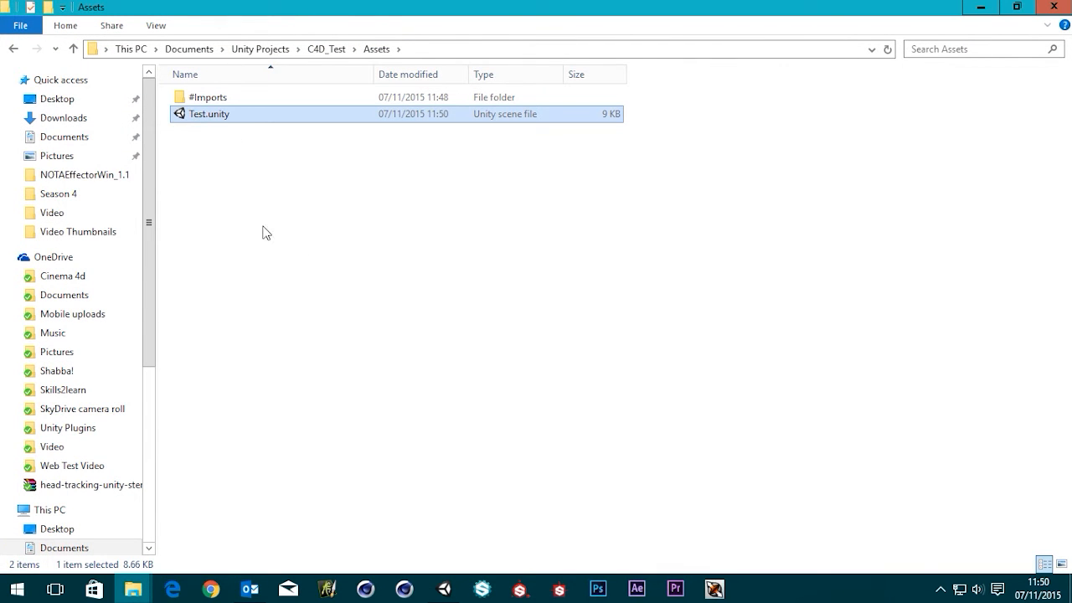
{"action": "left_click", "coordinate": [228, 165]}
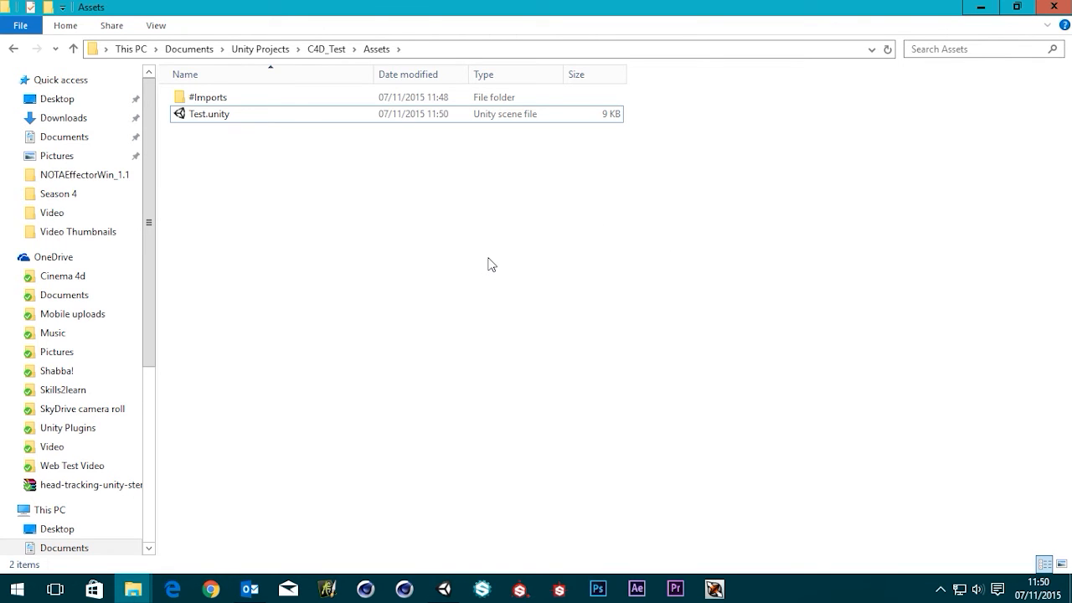
{"action": "left_click", "coordinate": [197, 118]}
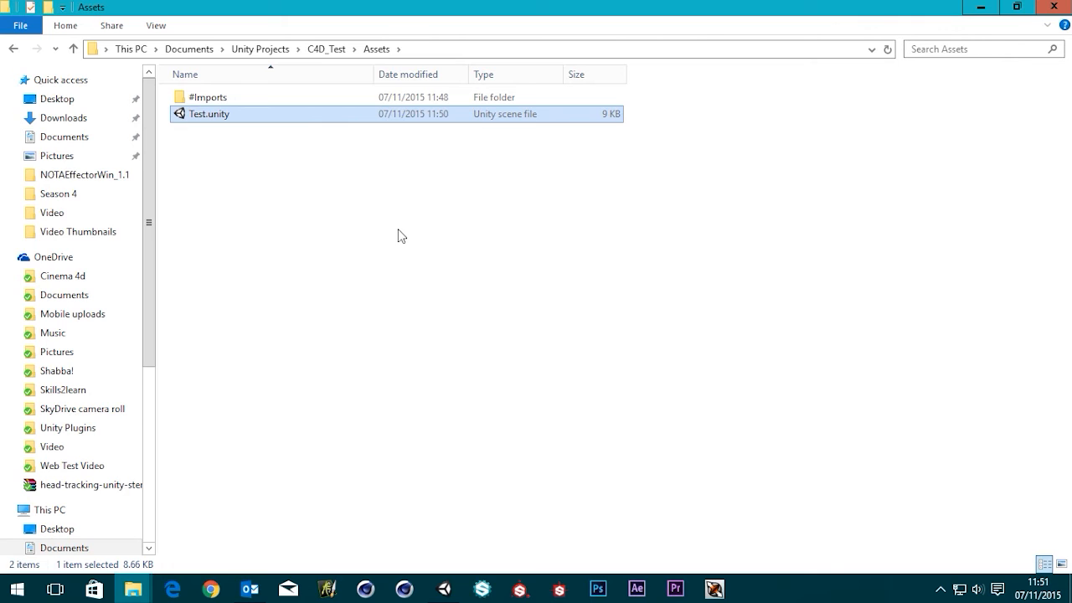
{"action": "left_click", "coordinate": [226, 163]}
{"action": "left_click", "coordinate": [206, 119]}
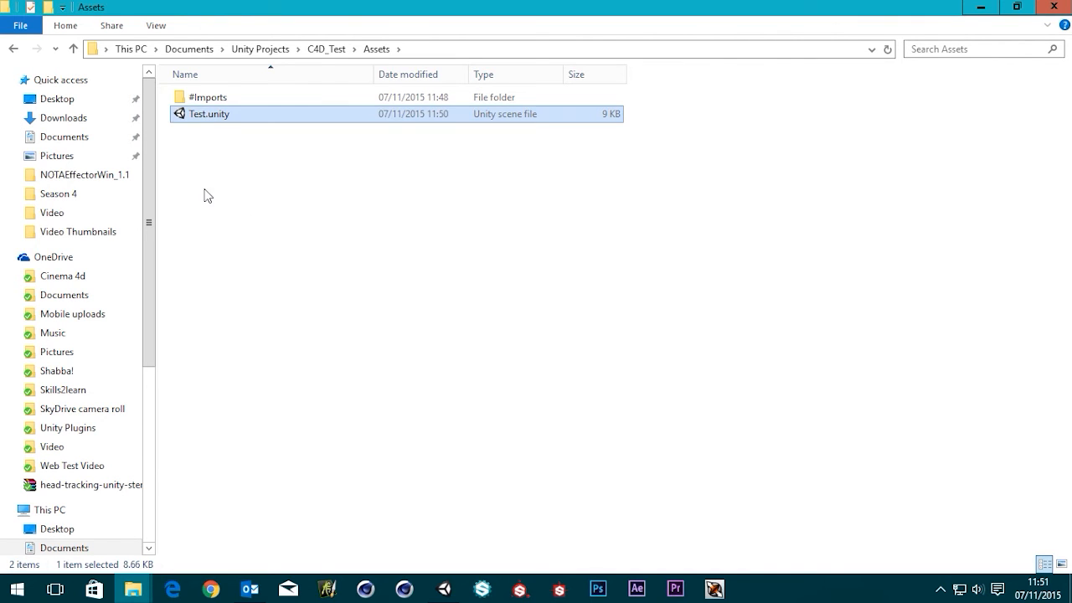
{"action": "left_click", "coordinate": [207, 138]}
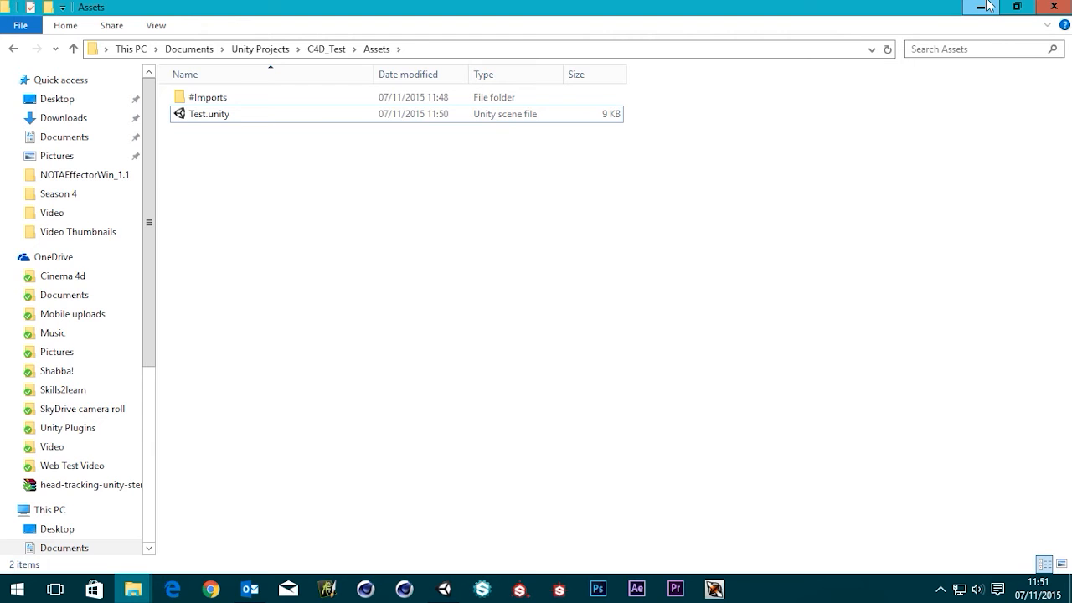
{"action": "left_click", "coordinate": [985, 6]}
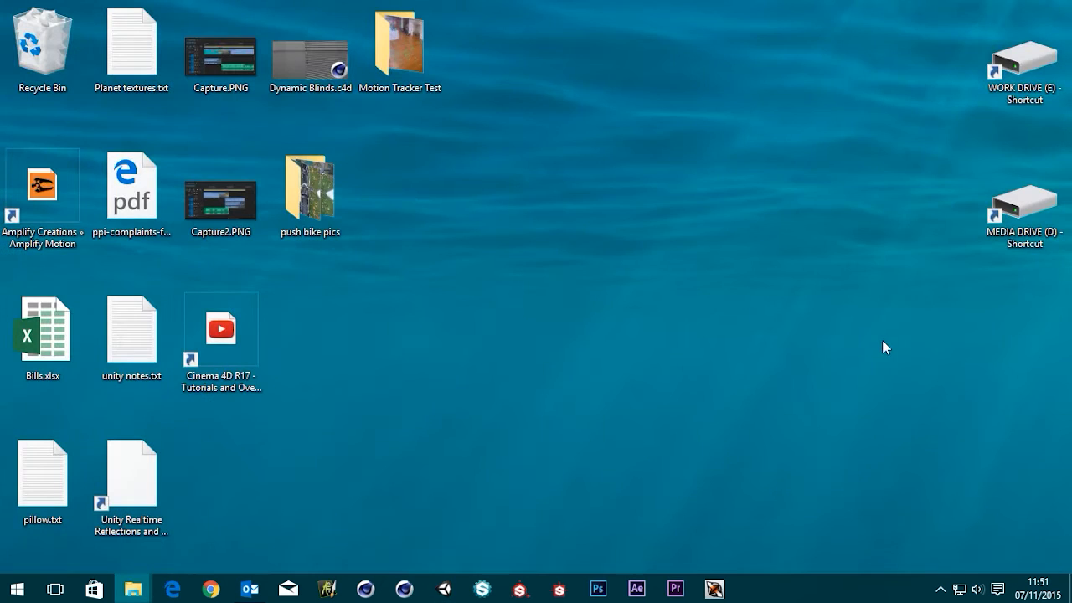
Step: Launch Unity as administrator and open the C4D_Test project
{"action": "right_click", "coordinate": [444, 592]}
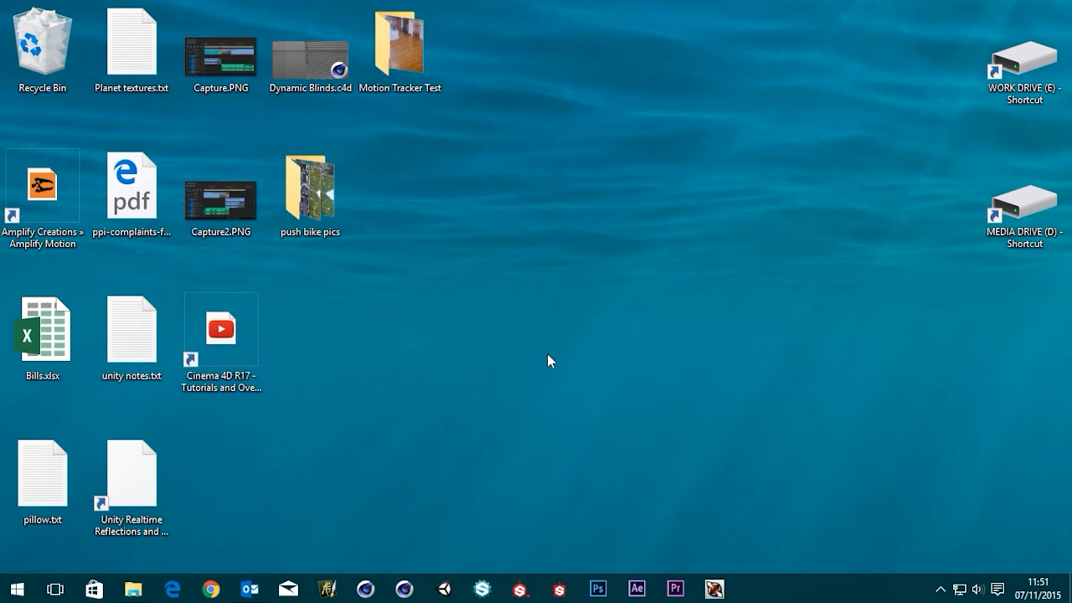
{"action": "key", "text": "super"}
{"action": "type", "text": "unity"}
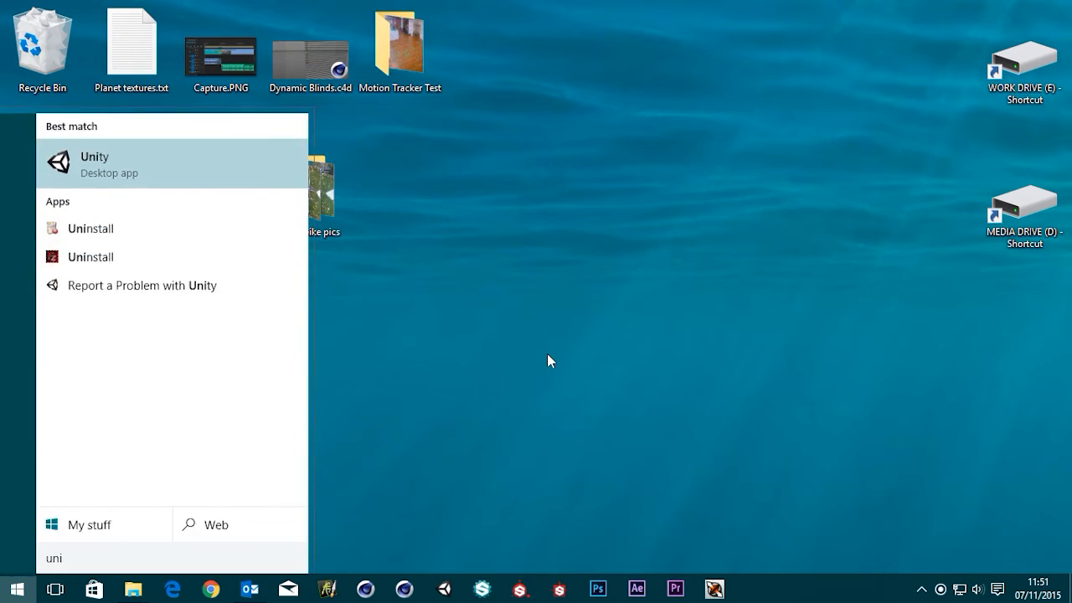
{"action": "right_click", "coordinate": [104, 172]}
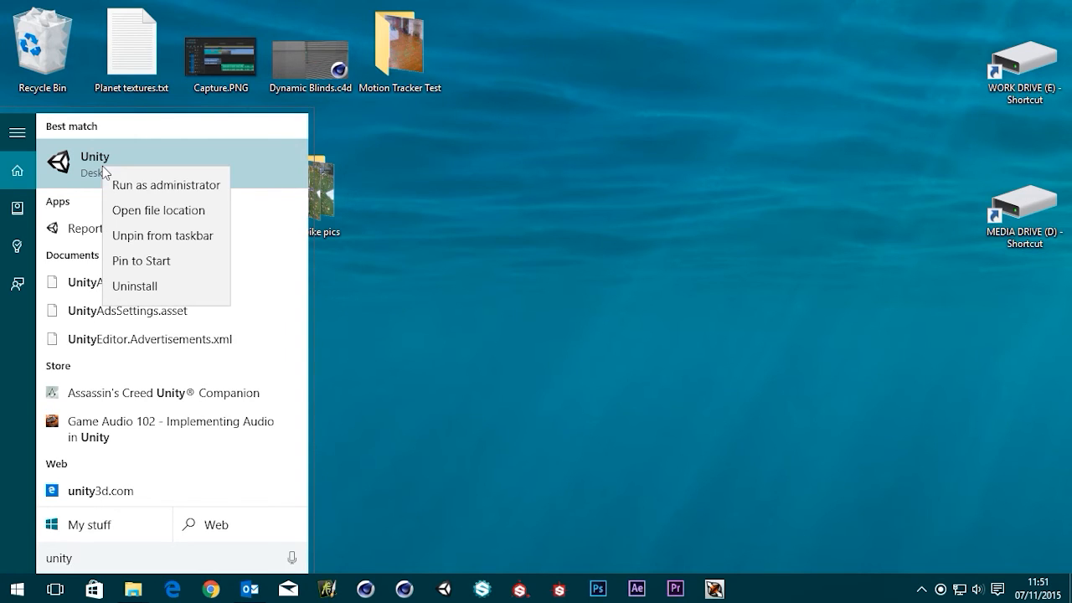
{"action": "left_click", "coordinate": [141, 186]}
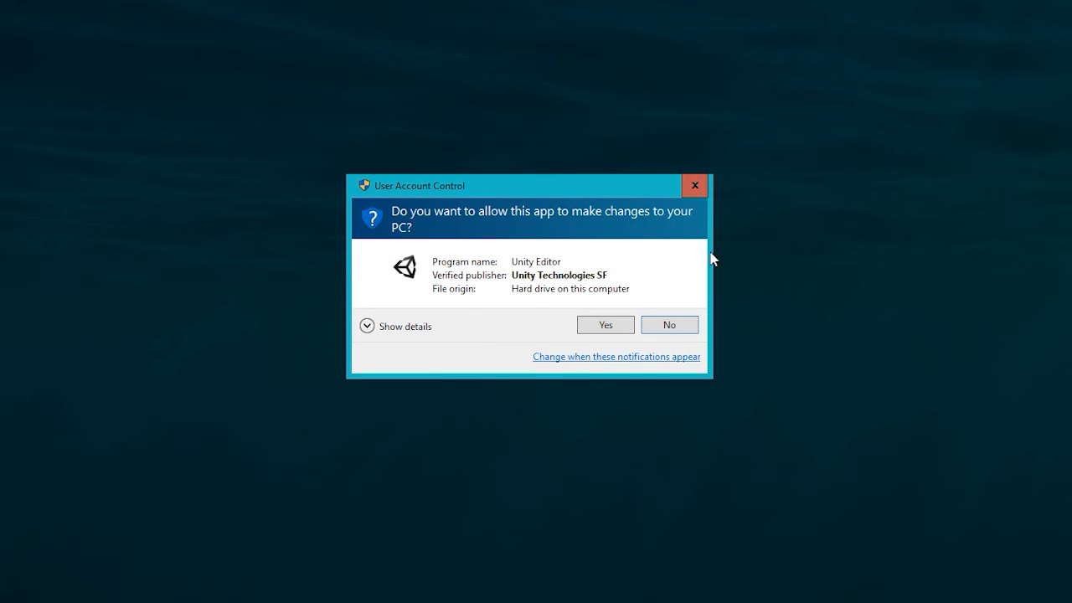
{"action": "left_click", "coordinate": [606, 326]}
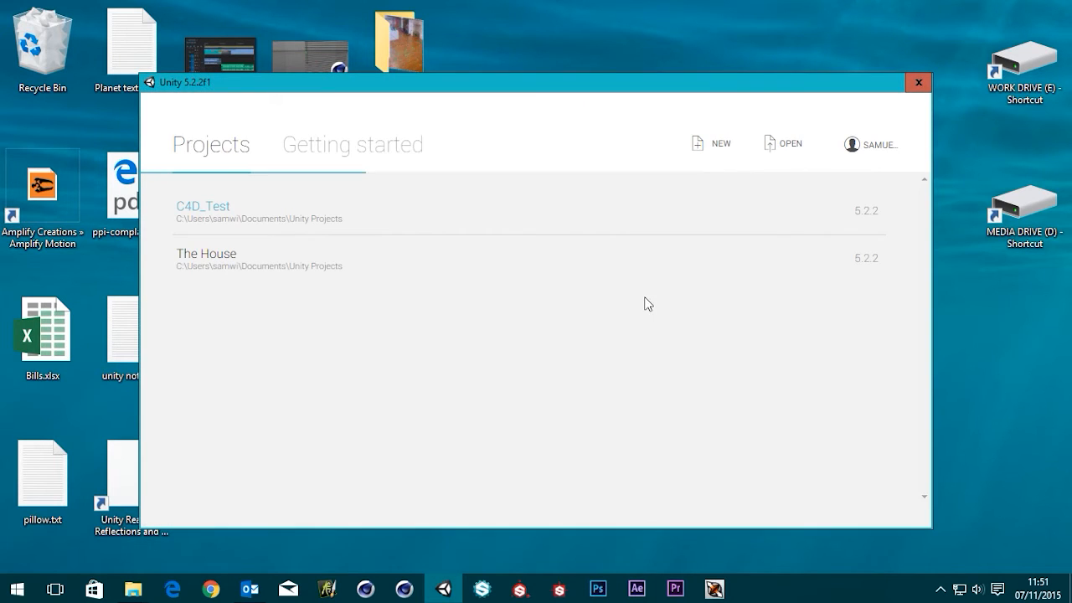
{"action": "left_click", "coordinate": [209, 216]}
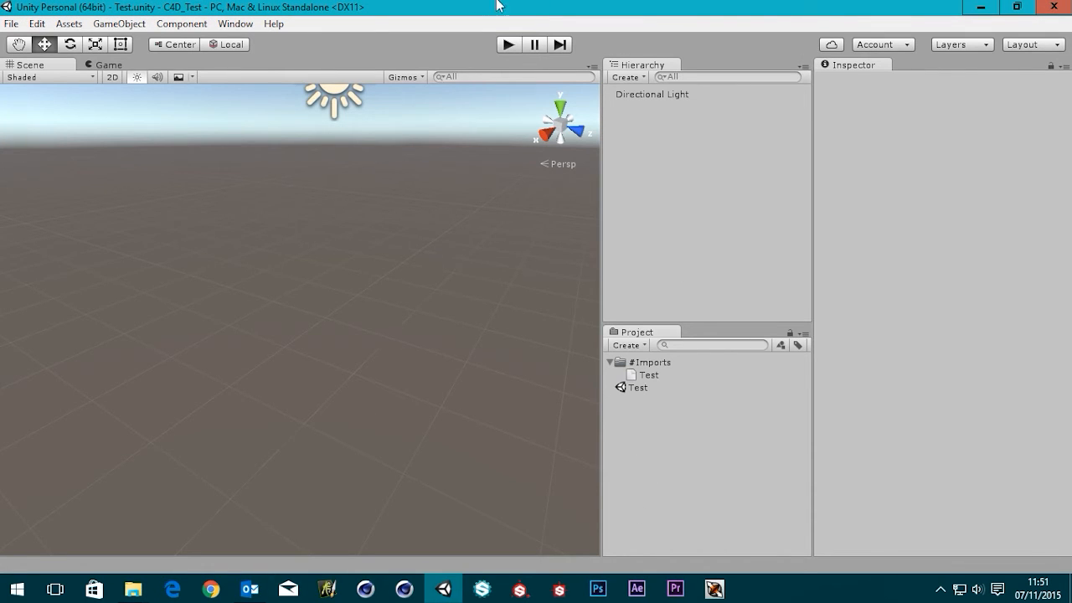
Step: Check the Test asset in Unity's #Imports folder, and switch to File Explorer to locate Test.c4d in Assets\#Imports
{"action": "left_click", "coordinate": [650, 362]}
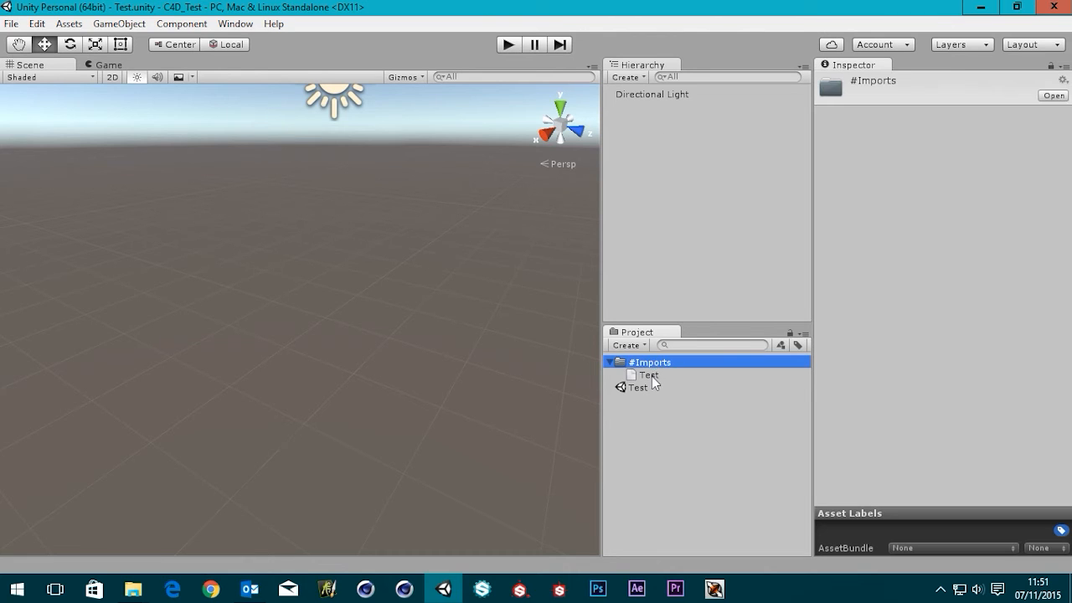
{"action": "left_click", "coordinate": [650, 376]}
{"action": "left_click", "coordinate": [651, 463]}
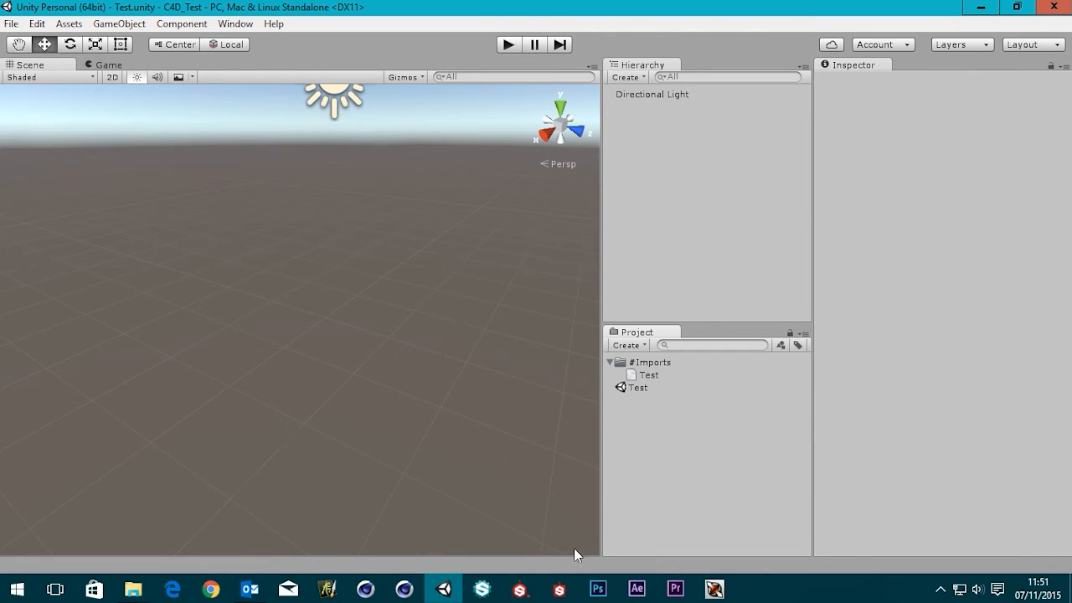
{"action": "left_click", "coordinate": [134, 589]}
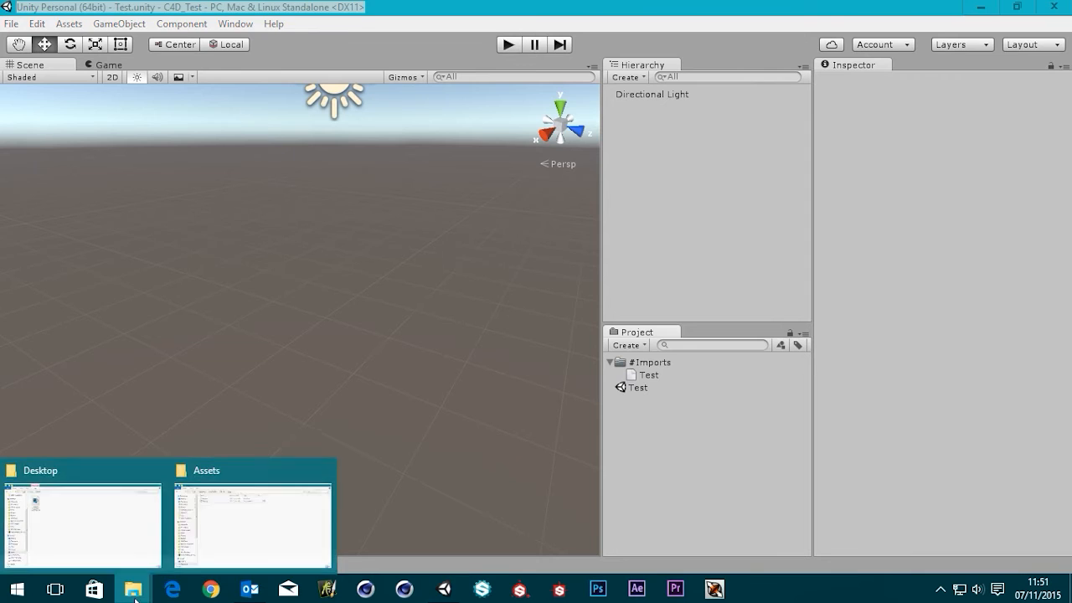
{"action": "left_click", "coordinate": [260, 543]}
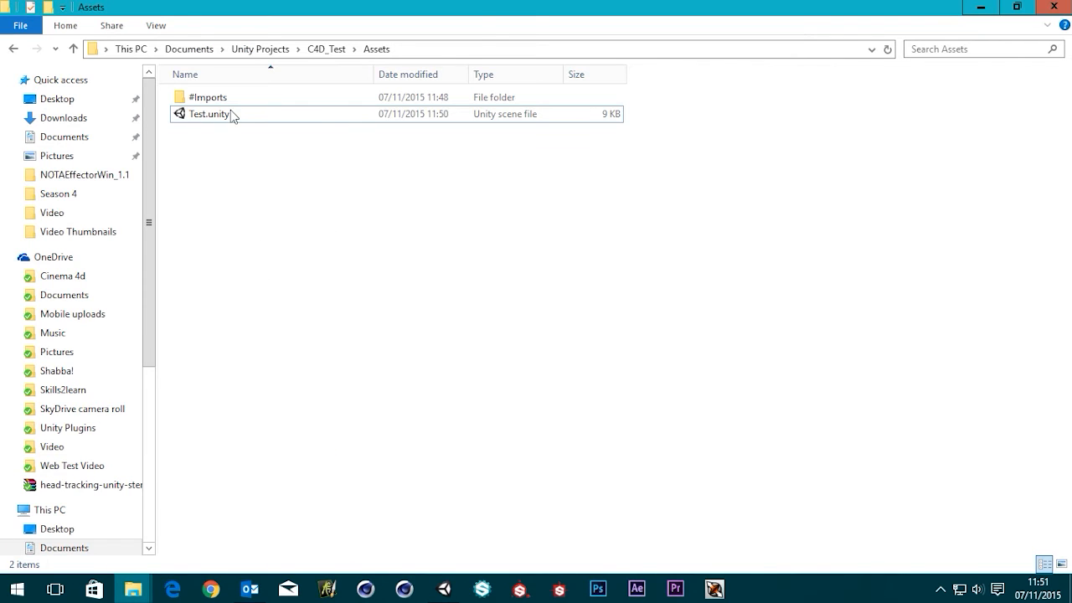
{"action": "left_click", "coordinate": [198, 99]}
{"action": "double_click", "coordinate": [199, 99]}
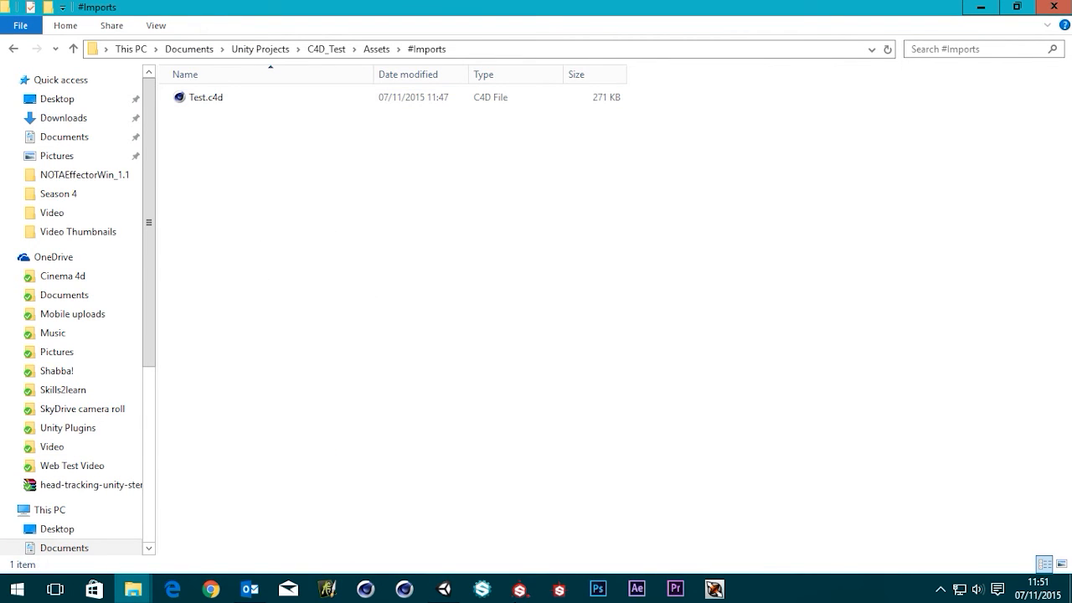
Step: Switch to Unity, inspect the Test asset's import settings, and try to add the asset to the Hierarchy
{"action": "left_click", "coordinate": [444, 589]}
{"action": "left_click", "coordinate": [645, 375]}
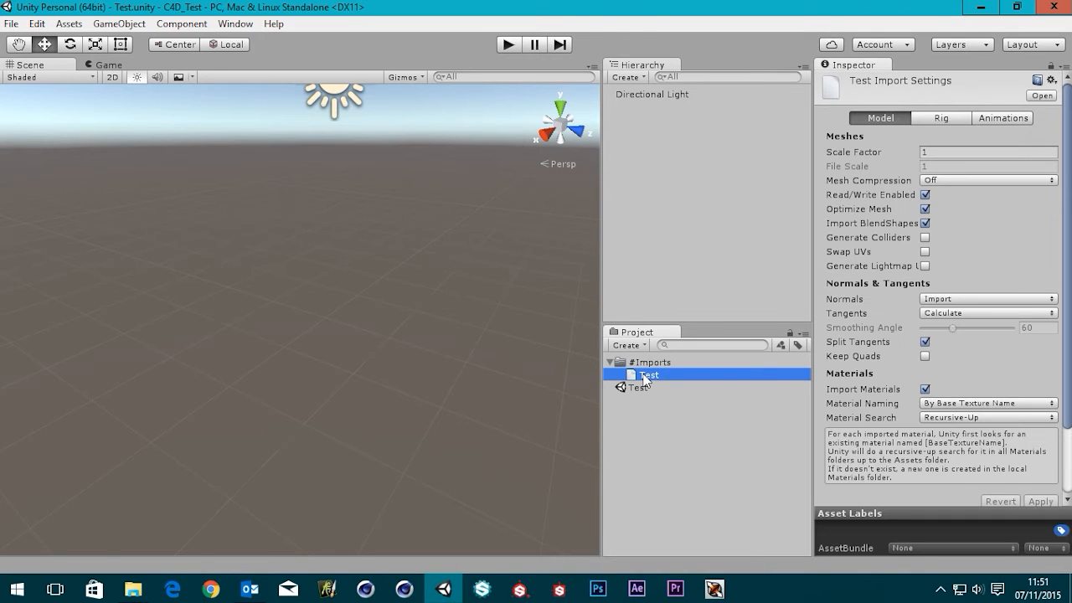
{"action": "left_click", "coordinate": [651, 364]}
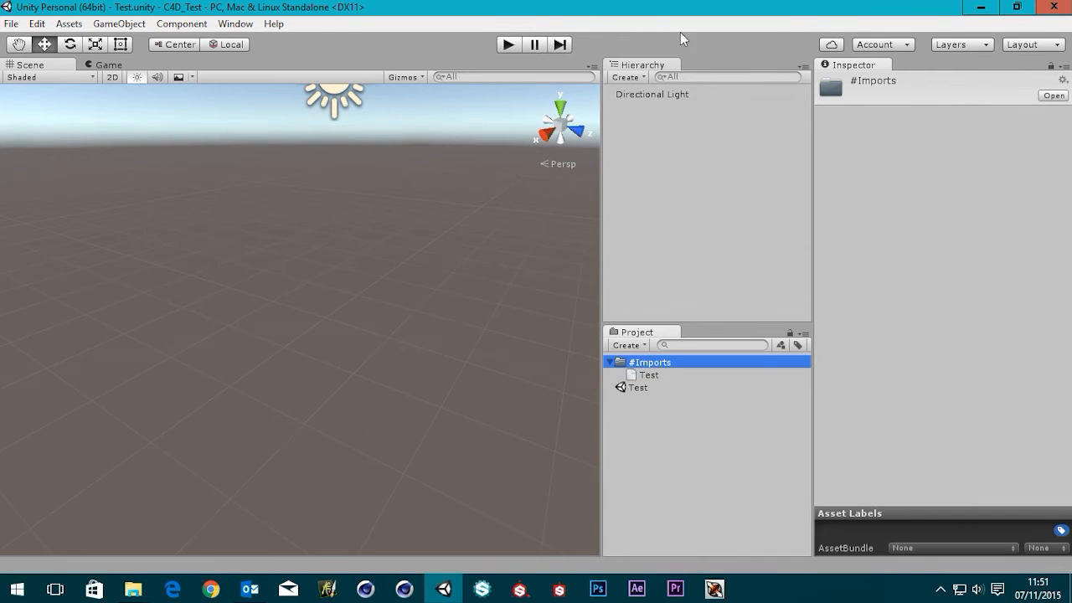
{"action": "left_click", "coordinate": [661, 446]}
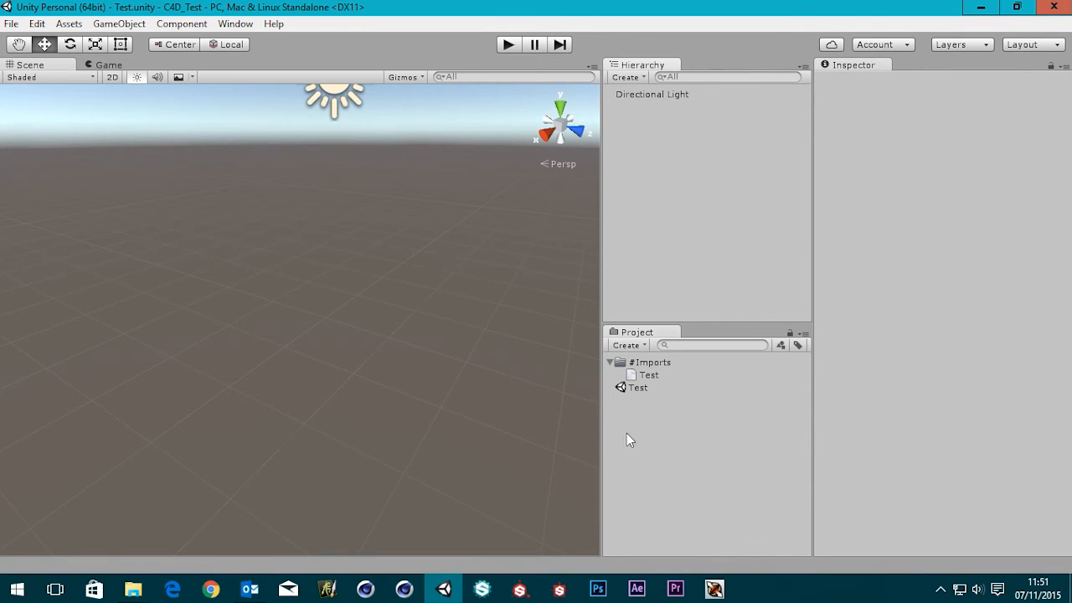
{"action": "left_click_drag", "start_coordinate": [644, 376], "coordinate": [638, 179]}
{"action": "left_click", "coordinate": [658, 445]}
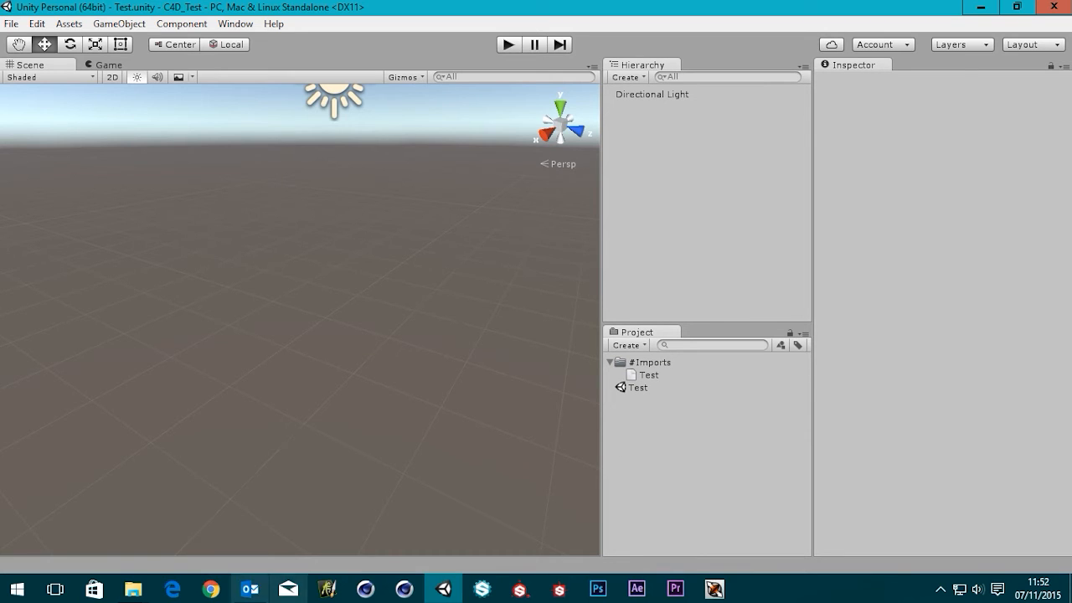
Step: Switch to Cinema 4D R17 and open Test.c4d from the project's Assets\#Imports folder
{"action": "left_click", "coordinate": [405, 592]}
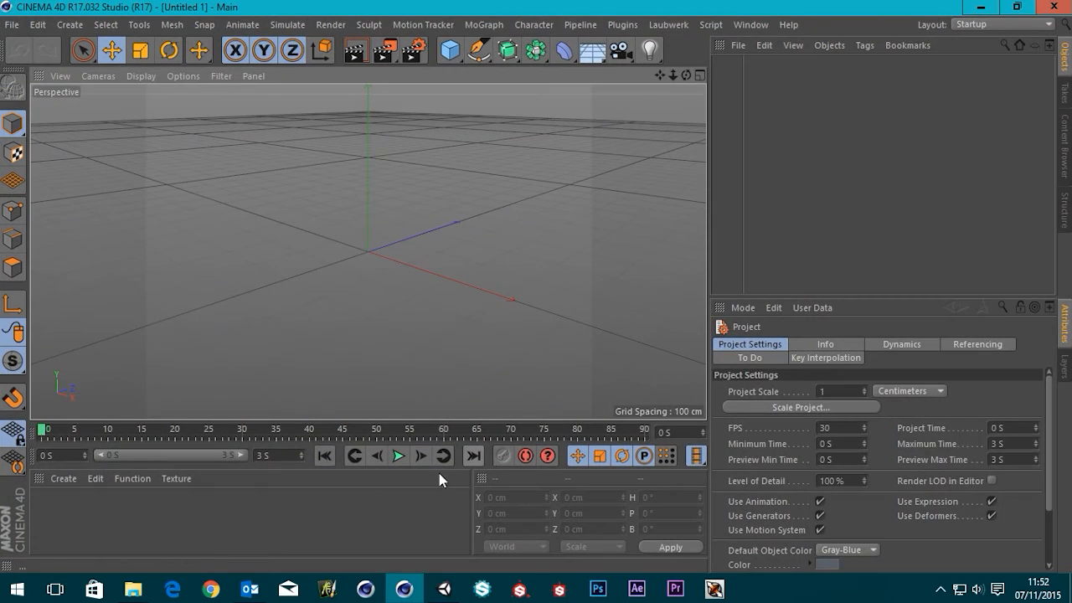
{"action": "left_click", "coordinate": [357, 518]}
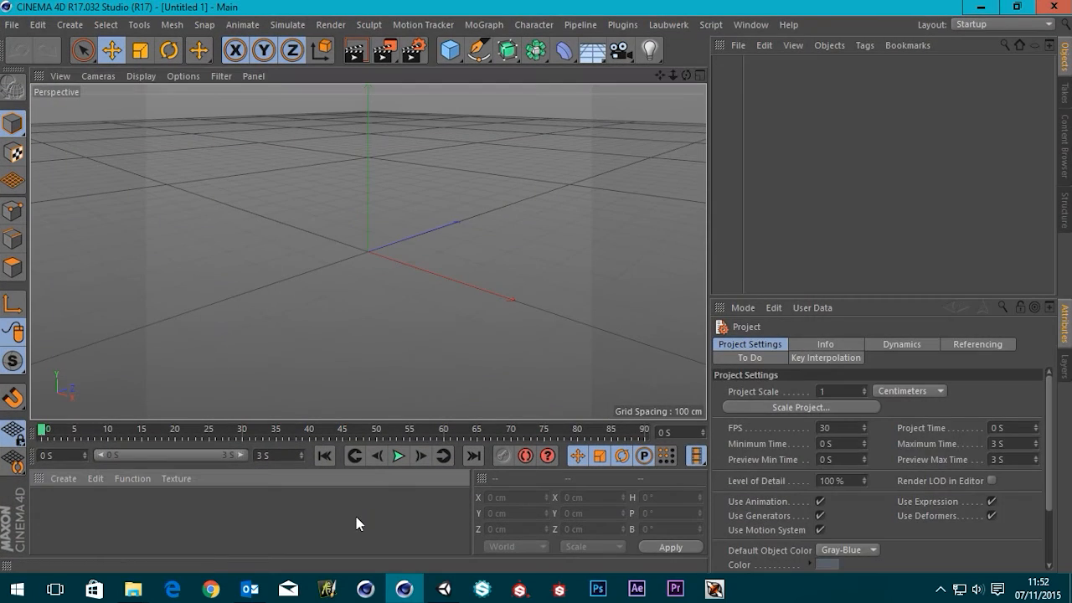
{"action": "left_click", "coordinate": [12, 24]}
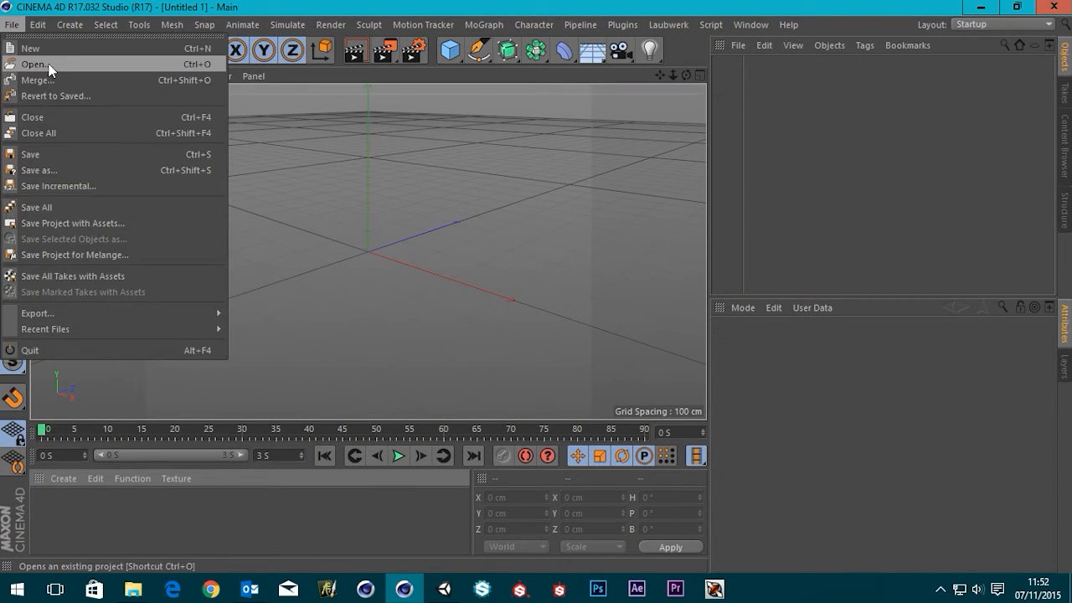
{"action": "left_click", "coordinate": [51, 64]}
{"action": "double_click", "coordinate": [178, 109]}
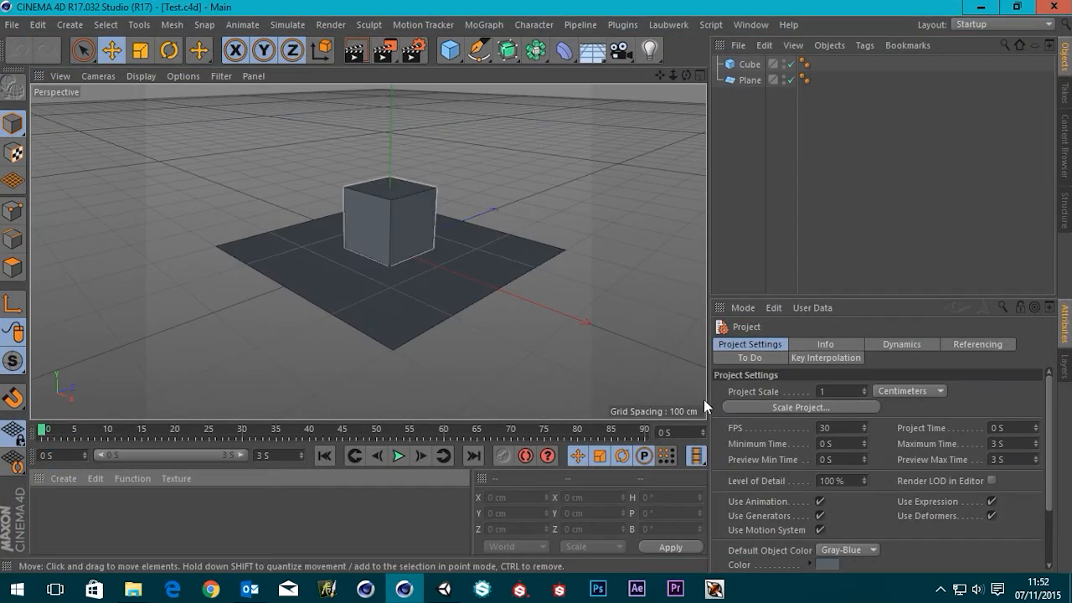
Step: Save the scene as Test.c4d in the #Imports folder, replacing the existing file
{"action": "left_click", "coordinate": [12, 24]}
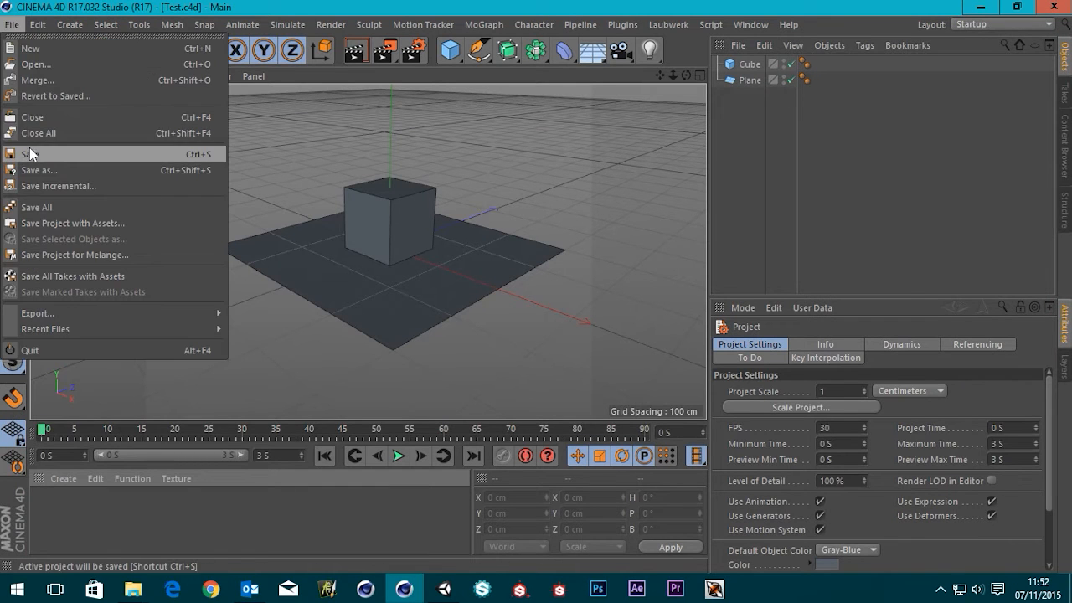
{"action": "left_click", "coordinate": [52, 168]}
{"action": "double_click", "coordinate": [178, 111]}
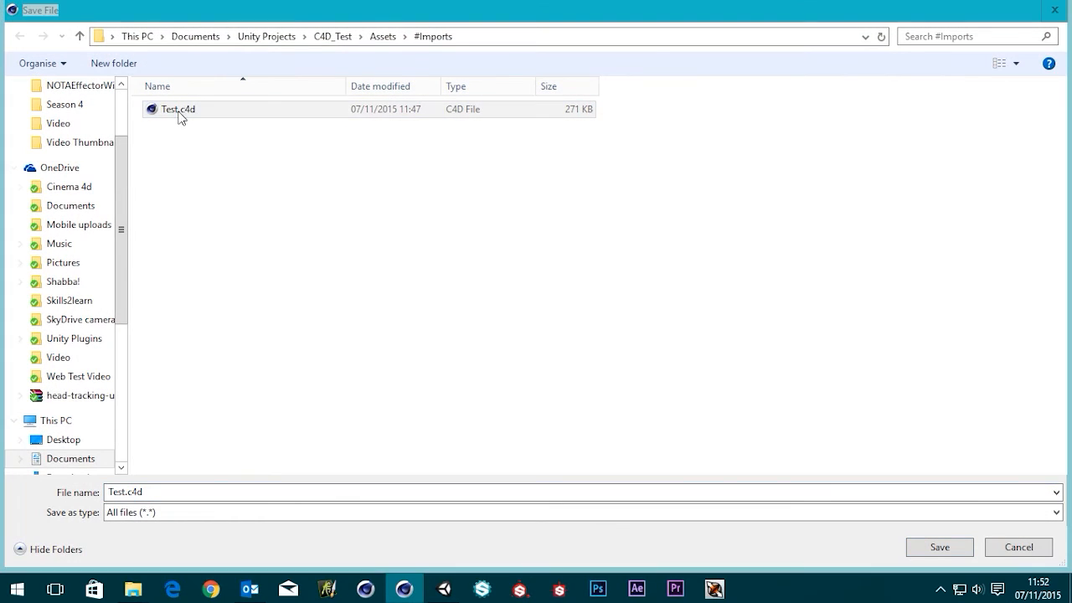
{"action": "left_click", "coordinate": [568, 294]}
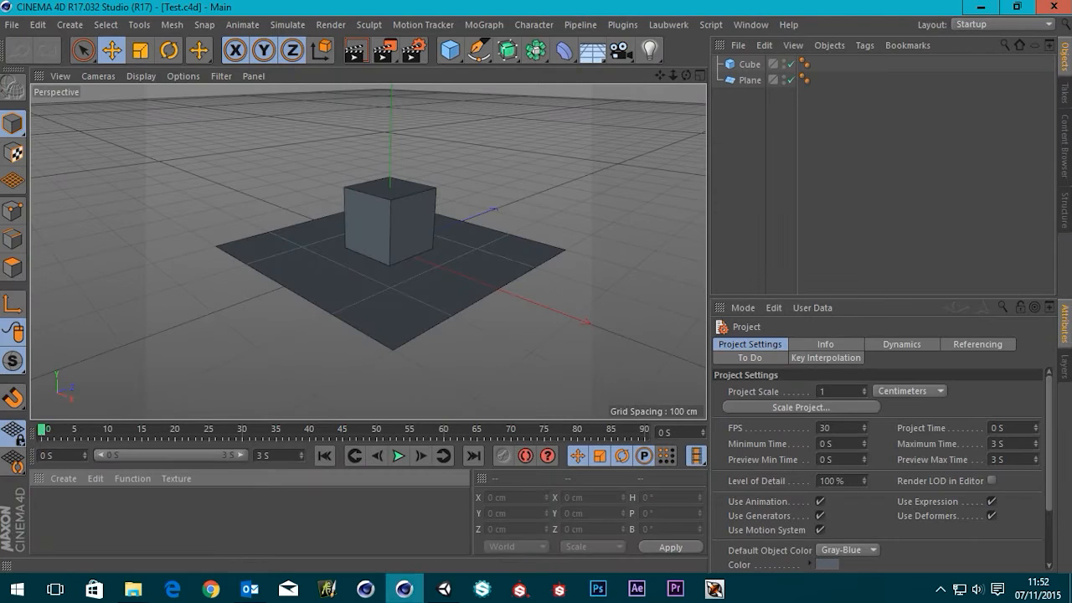
Step: Quit Cinema 4D, and switch to Unity to approve installing the Cinema 4D to Unity converter plugin
{"action": "left_click", "coordinate": [452, 580]}
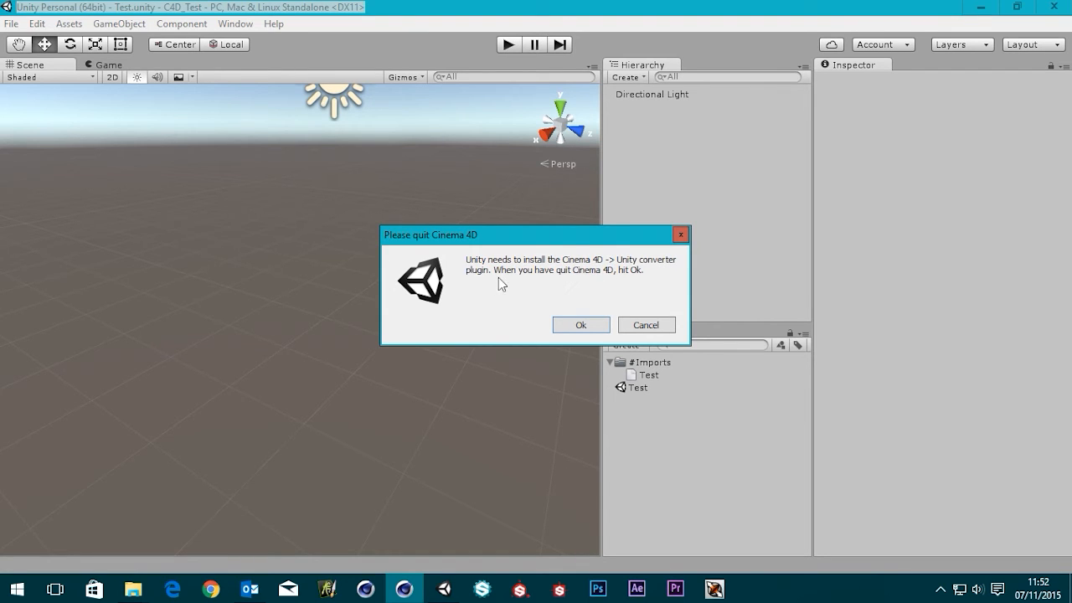
{"action": "left_click", "coordinate": [419, 590]}
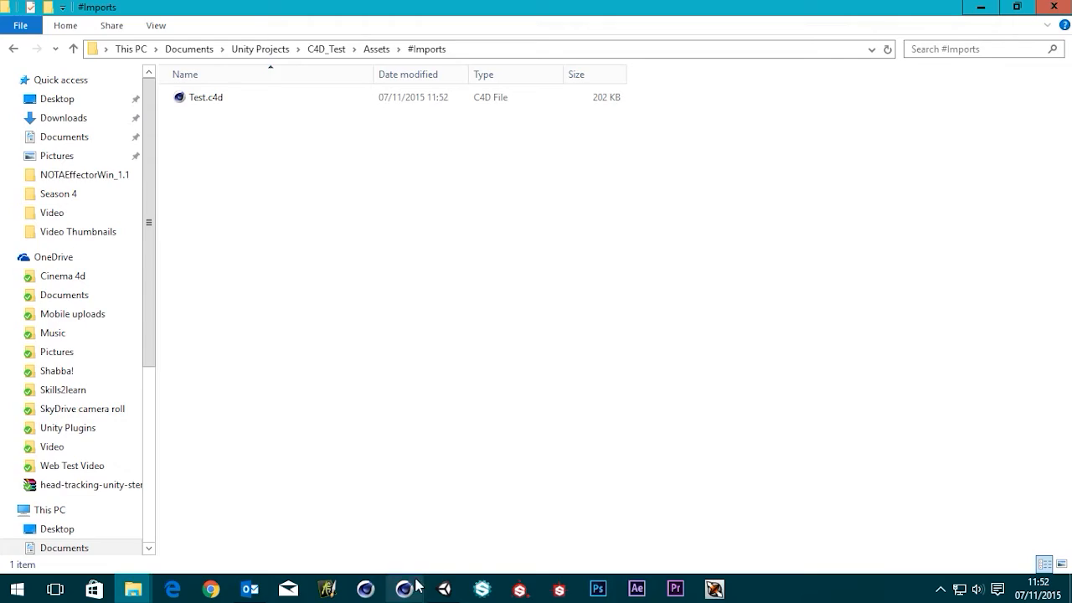
{"action": "left_click", "coordinate": [405, 589]}
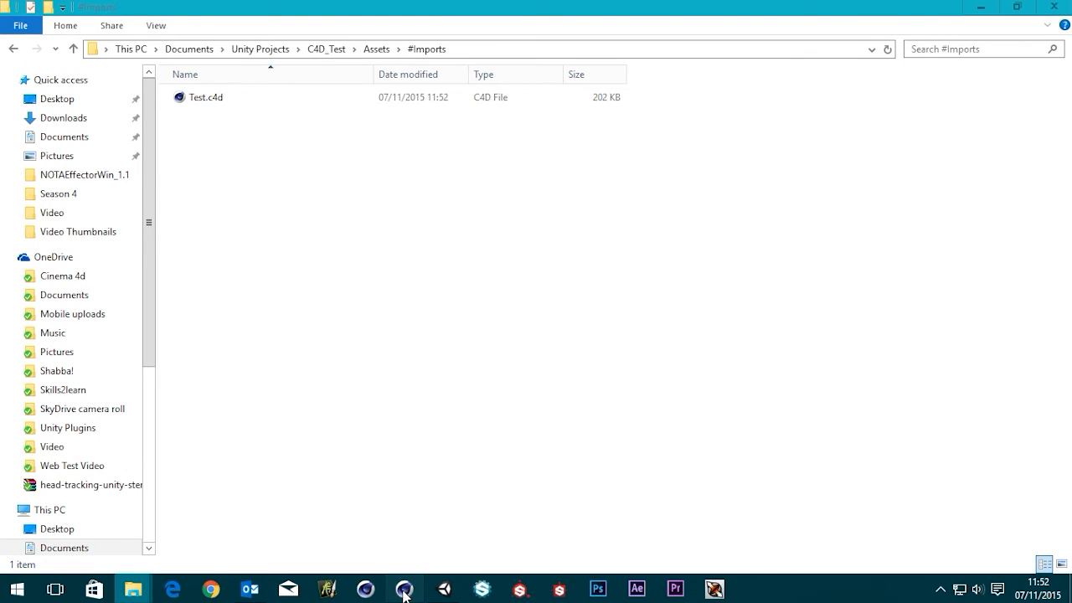
{"action": "left_click", "coordinate": [1042, 7]}
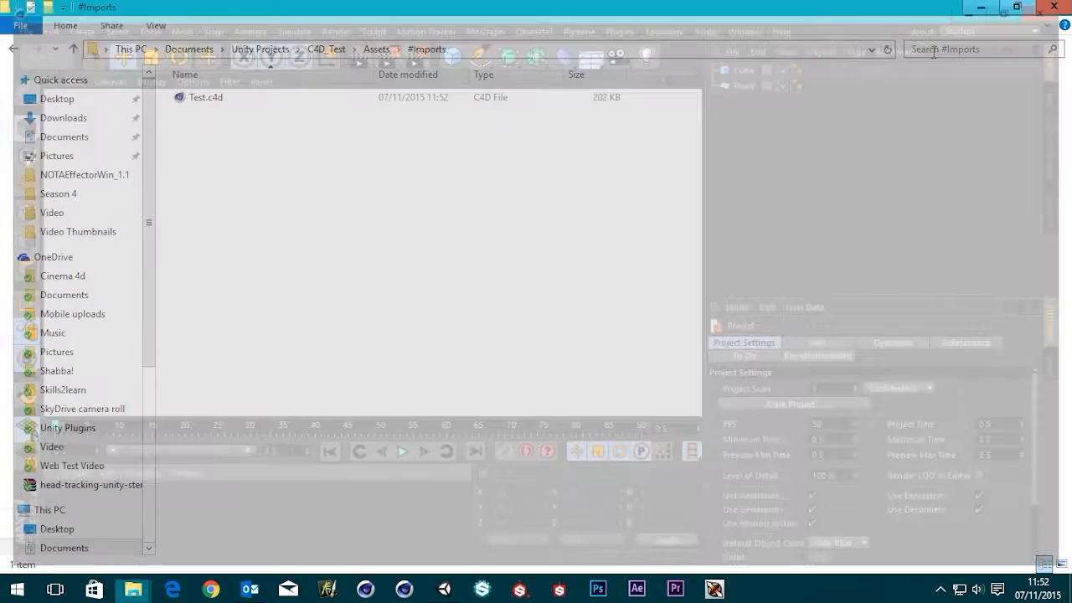
{"action": "left_click", "coordinate": [444, 589]}
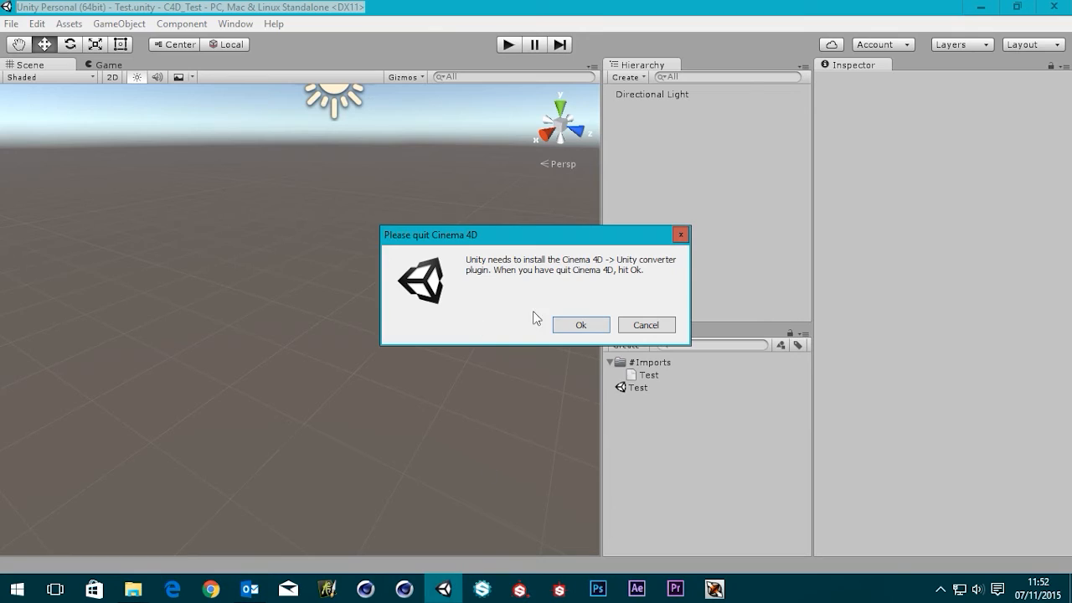
{"action": "left_click", "coordinate": [579, 326]}
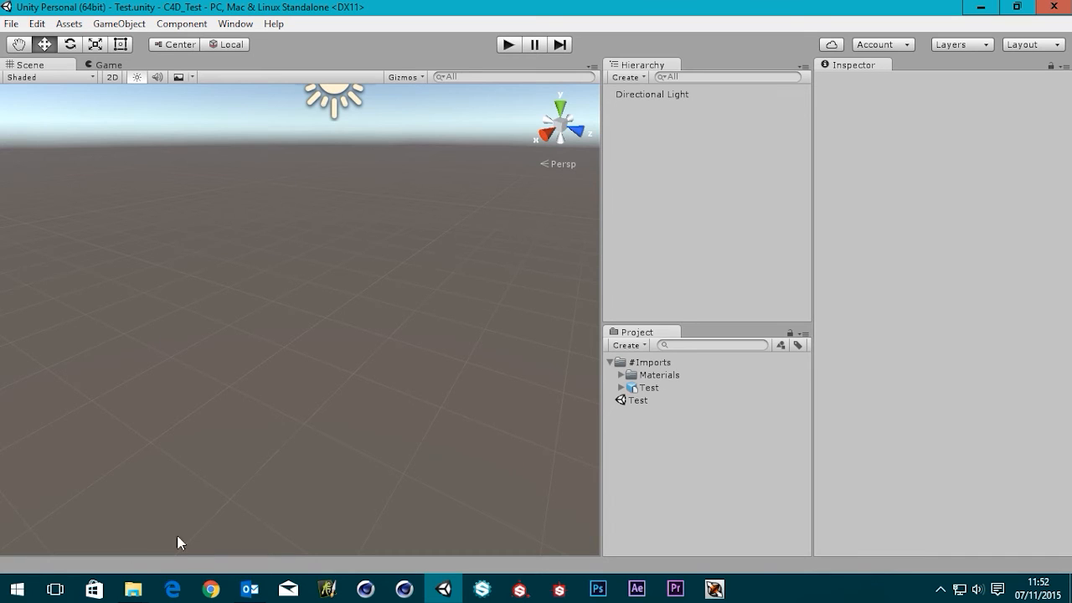
Step: Add the imported Test model from the #Imports folder to the Unity scene
{"action": "left_click", "coordinate": [654, 390]}
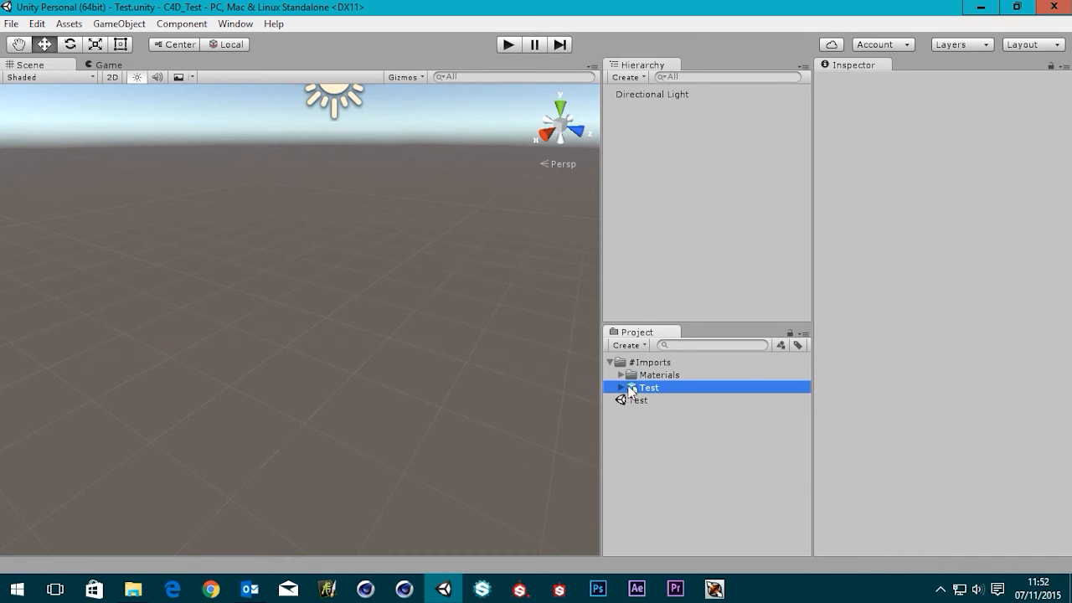
{"action": "left_click", "coordinate": [621, 389]}
{"action": "left_click", "coordinate": [621, 389]}
{"action": "left_click_drag", "start_coordinate": [637, 391], "coordinate": [670, 143]}
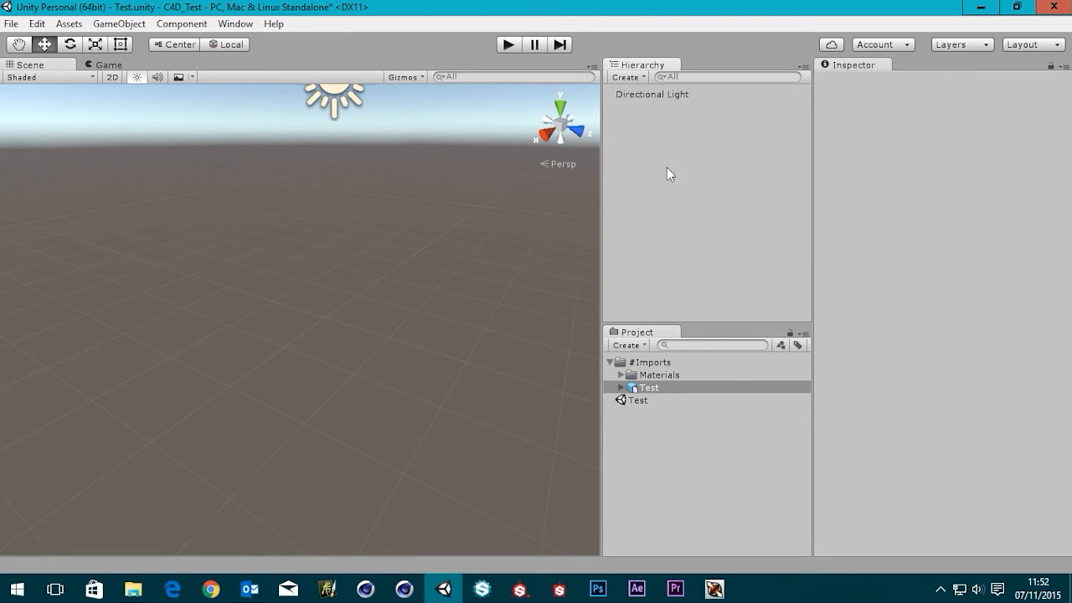
{"action": "left_click", "coordinate": [645, 431]}
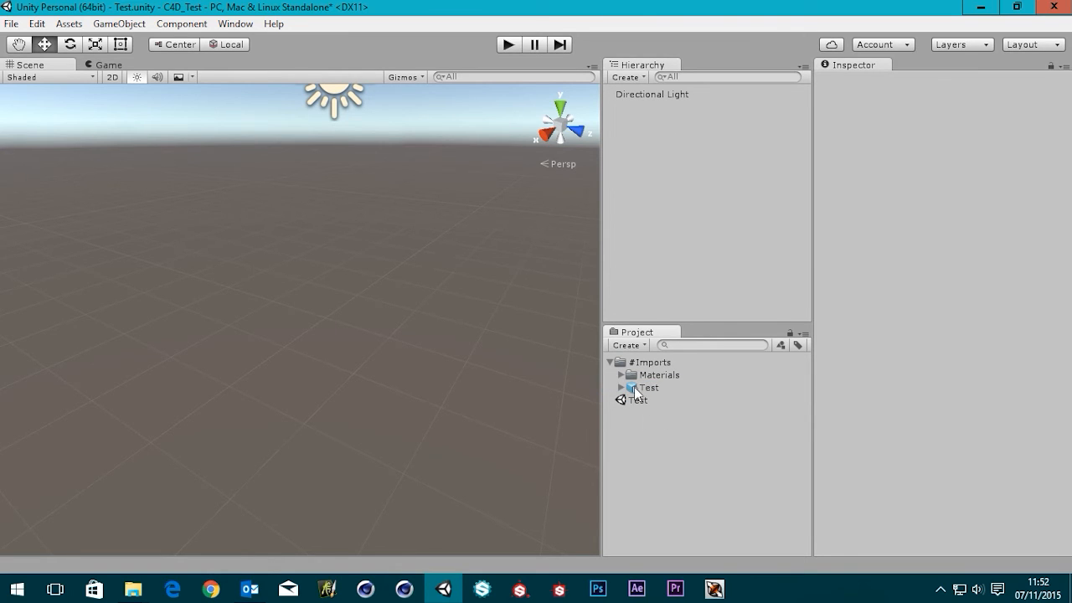
{"action": "left_click_drag", "start_coordinate": [647, 390], "coordinate": [646, 156]}
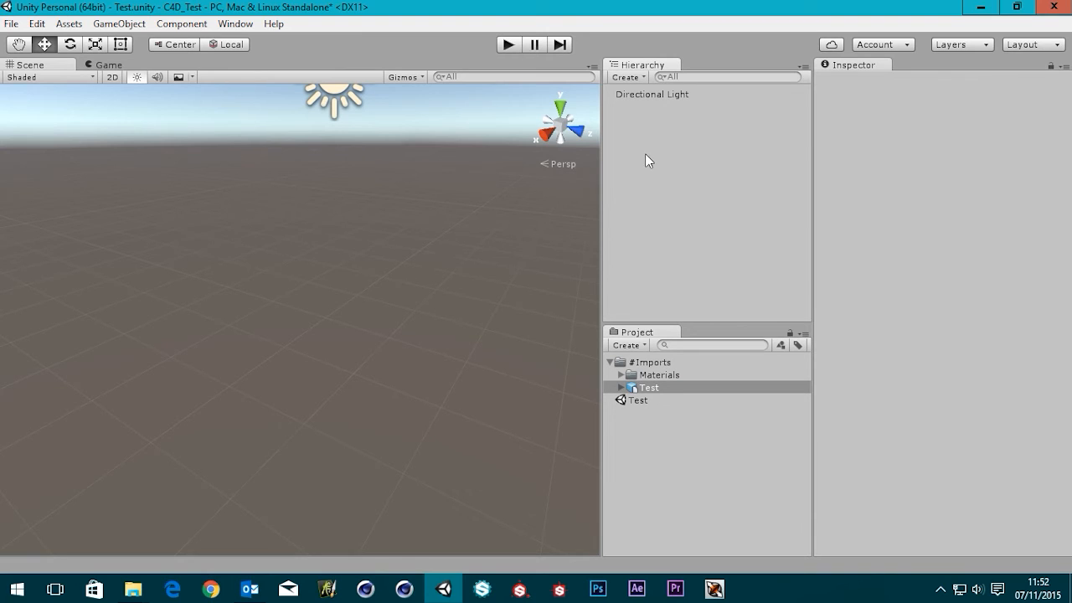
{"action": "left_click_drag", "start_coordinate": [574, 209], "coordinate": [469, 307]}
{"action": "scroll", "coordinate": [427, 322], "scroll_direction": "down", "scroll_amount": 8}
{"action": "scroll", "coordinate": [447, 320], "scroll_direction": "down", "scroll_amount": 10}
{"action": "scroll", "coordinate": [454, 309], "scroll_direction": "down", "scroll_amount": 10}
{"action": "scroll", "coordinate": [472, 311], "scroll_direction": "down", "scroll_amount": 10}
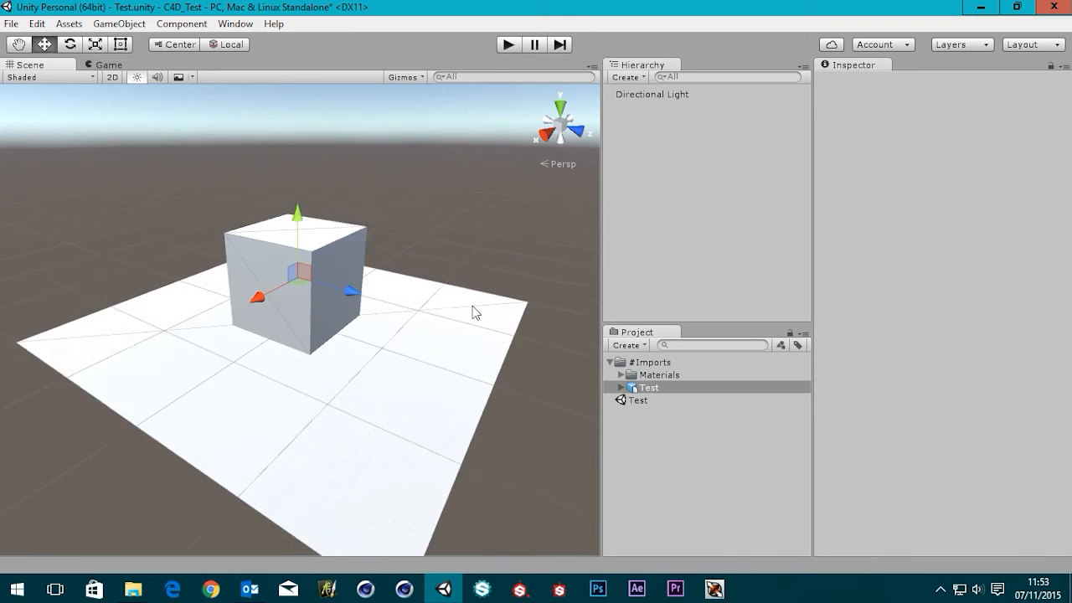
Step: Examine the Materials folder and the imported Test model in #Imports
{"action": "left_click", "coordinate": [713, 215]}
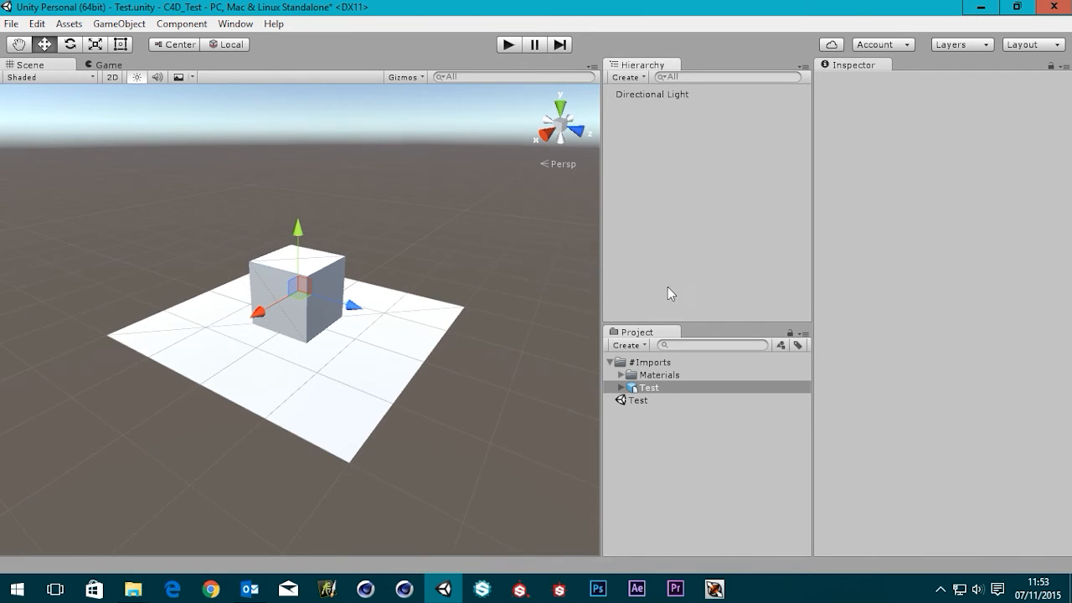
{"action": "left_click", "coordinate": [651, 387]}
{"action": "left_click", "coordinate": [655, 376]}
{"action": "left_click", "coordinate": [647, 391]}
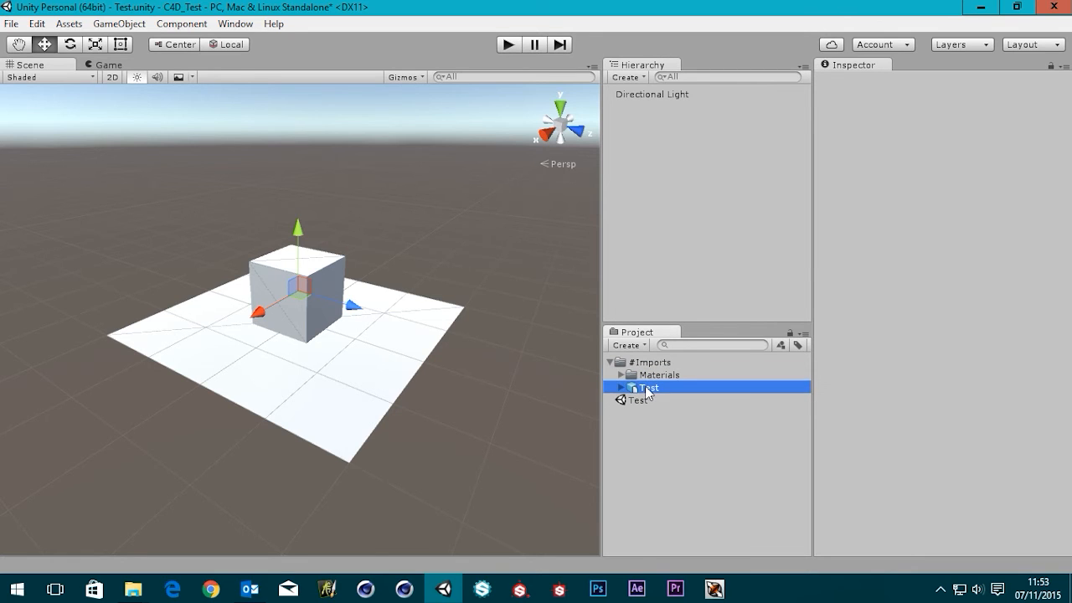
Step: Close Unity without saving the scene changes, and reopen the C4D_Test project
{"action": "left_click", "coordinate": [637, 227]}
{"action": "left_click_drag", "start_coordinate": [644, 390], "coordinate": [632, 182]}
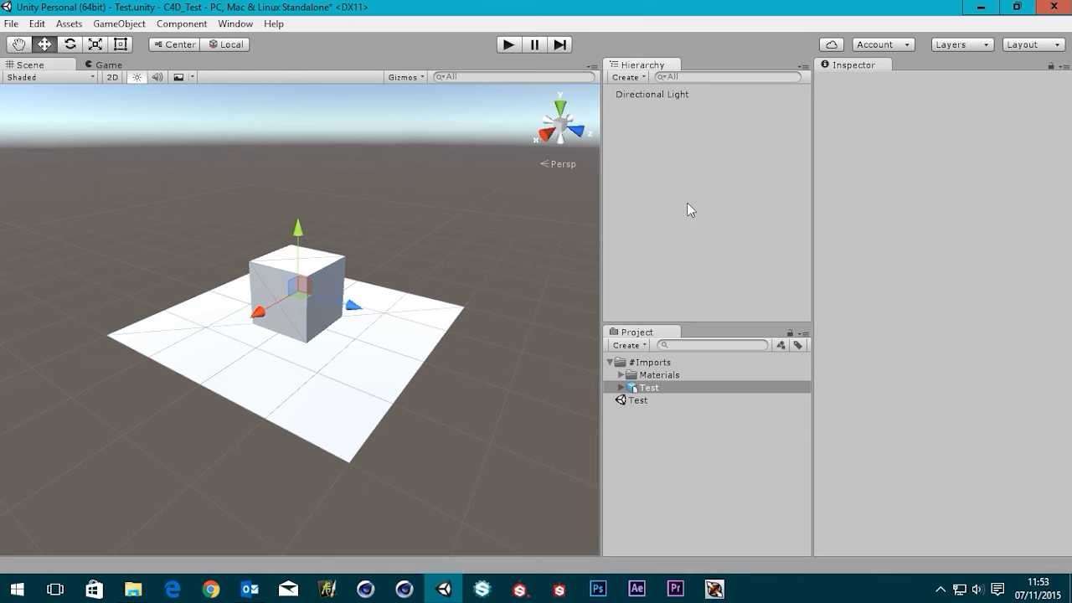
{"action": "left_click", "coordinate": [1052, 7]}
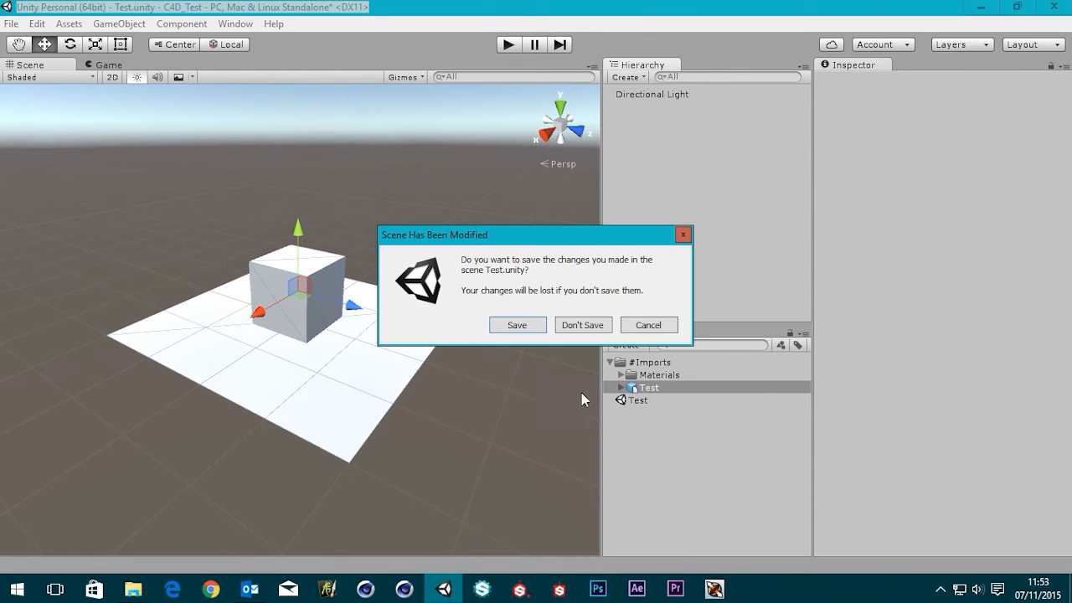
{"action": "left_click", "coordinate": [561, 327]}
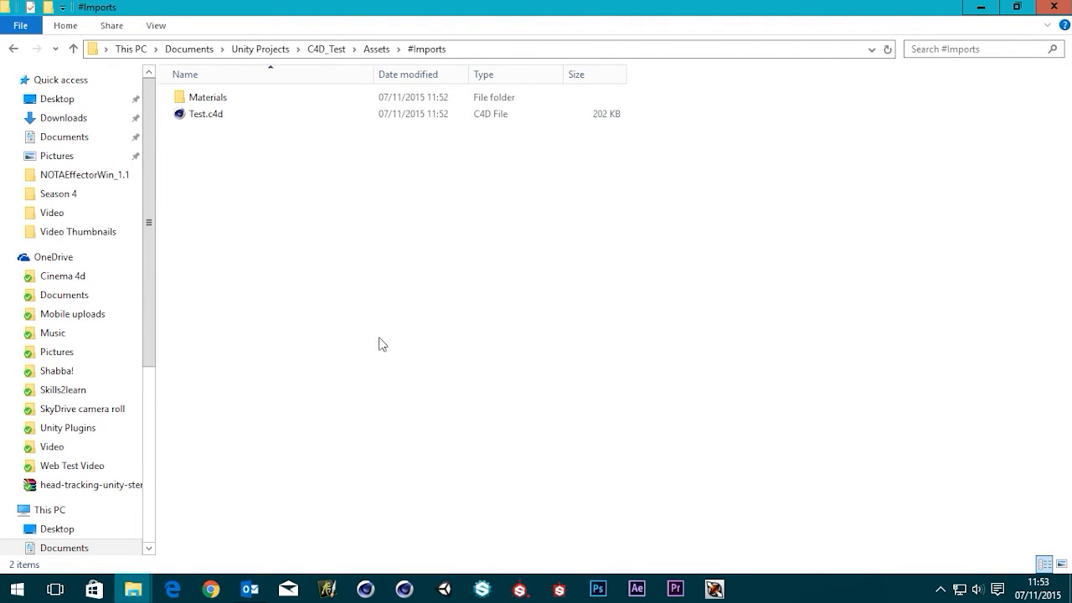
{"action": "left_click", "coordinate": [445, 591]}
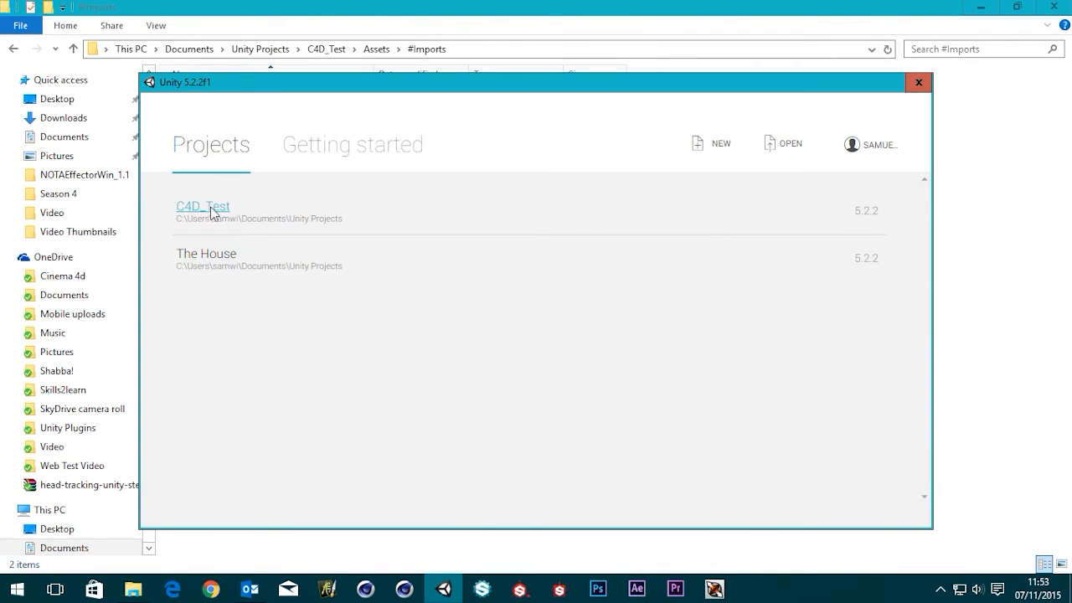
{"action": "left_click", "coordinate": [216, 206]}
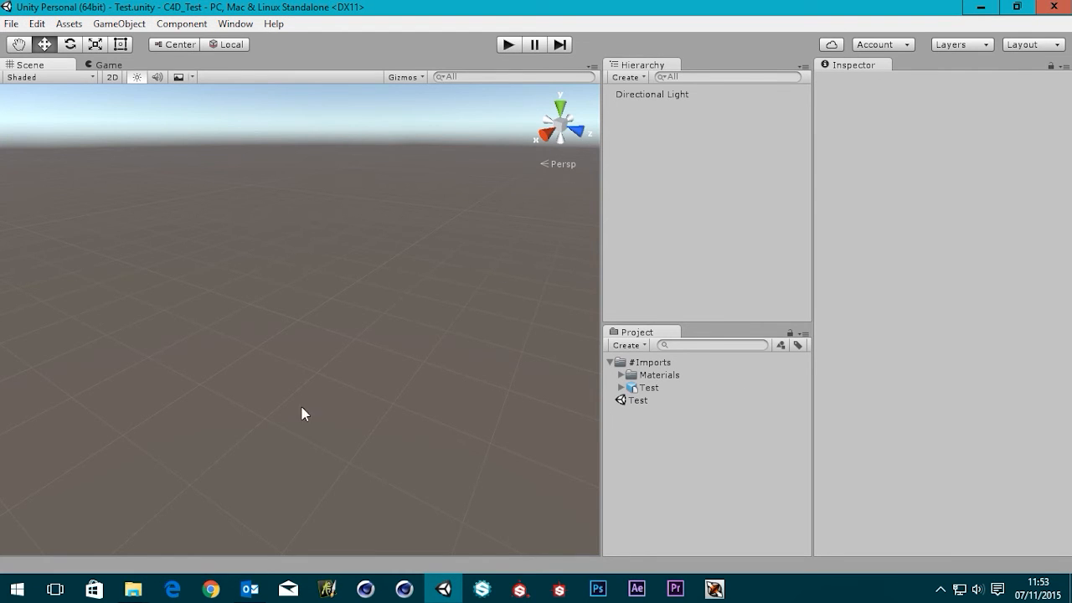
Step: Open a new File Explorer window and browse to C:\Program Files\MAXON\CINEMA 4D R17
{"action": "mouse_move", "coordinate": [136, 591]}
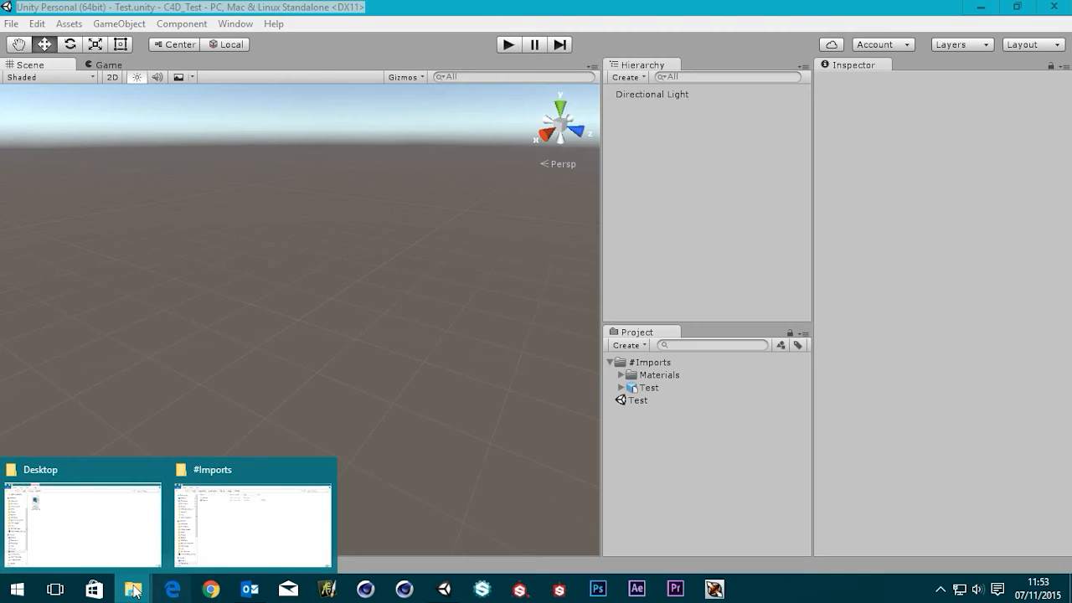
{"action": "right_click", "coordinate": [133, 589]}
{"action": "left_click", "coordinate": [90, 505]}
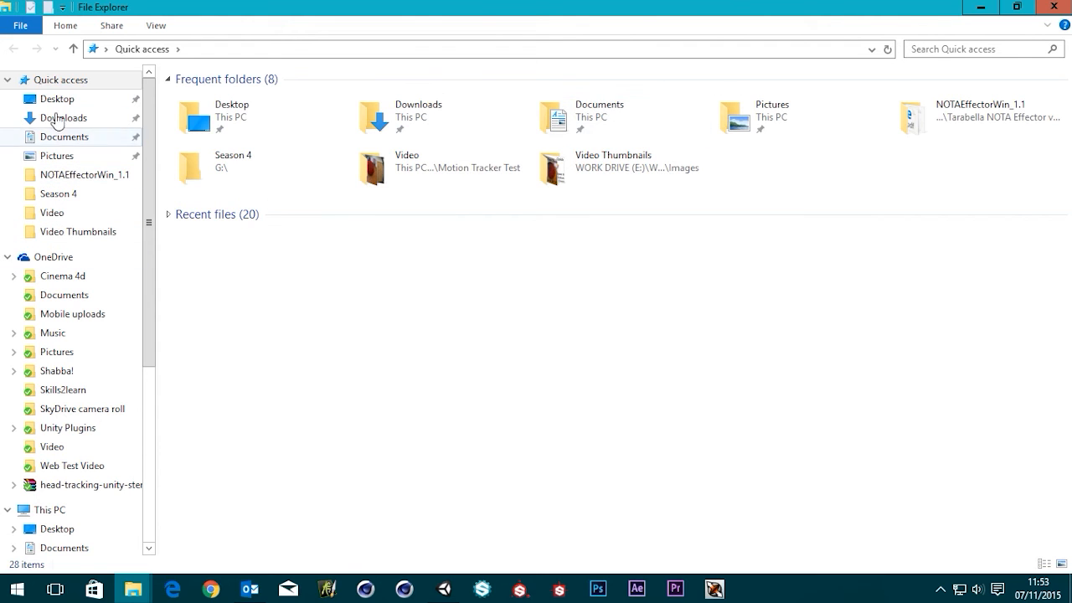
{"action": "left_click", "coordinate": [65, 514]}
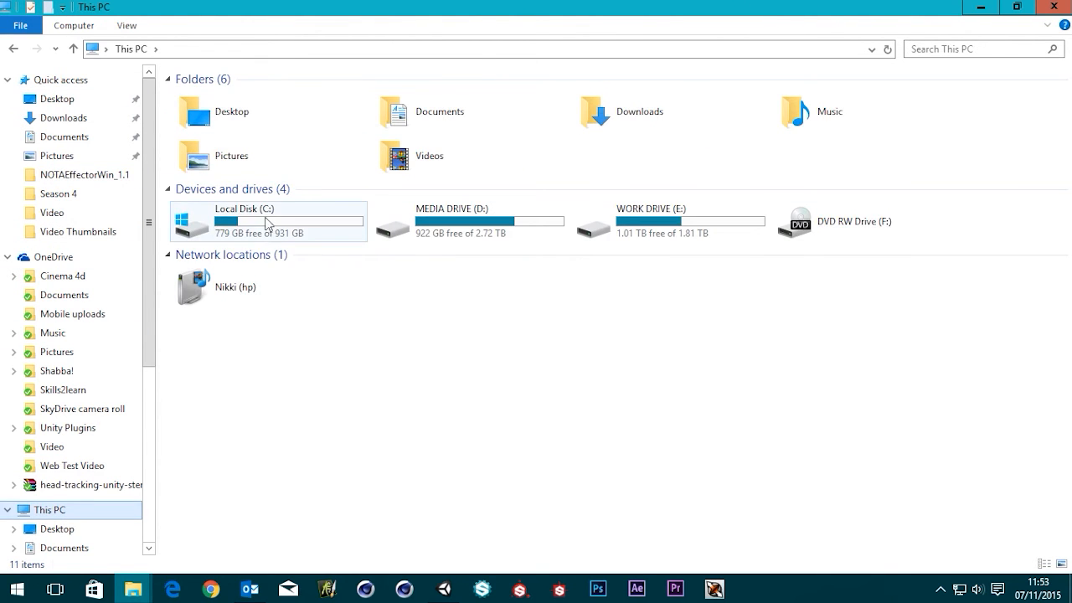
{"action": "left_click", "coordinate": [264, 232]}
{"action": "double_click", "coordinate": [264, 232]}
{"action": "double_click", "coordinate": [236, 131]}
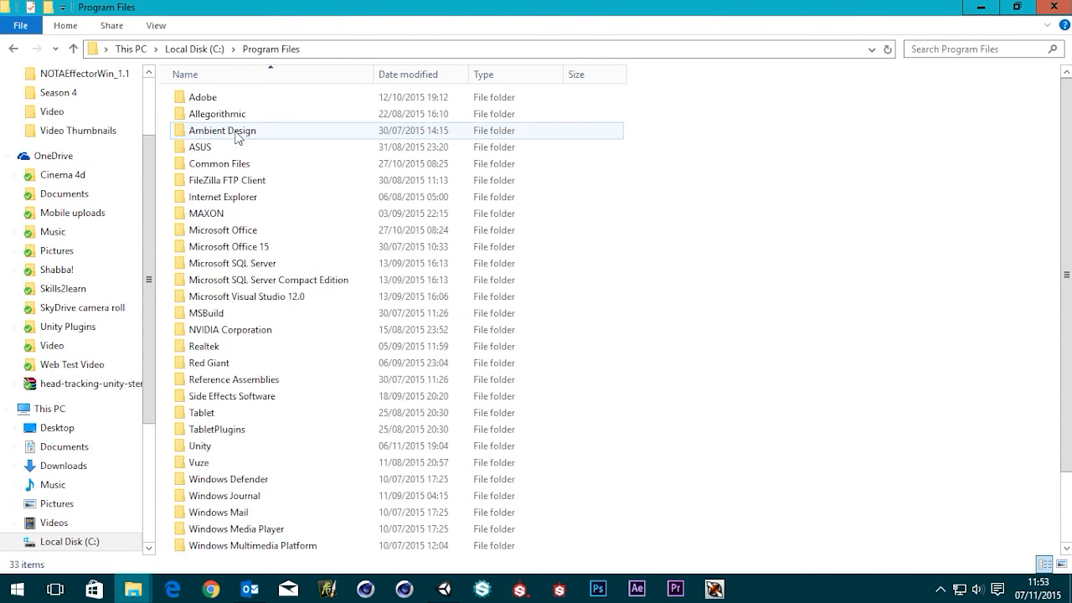
{"action": "double_click", "coordinate": [226, 213]}
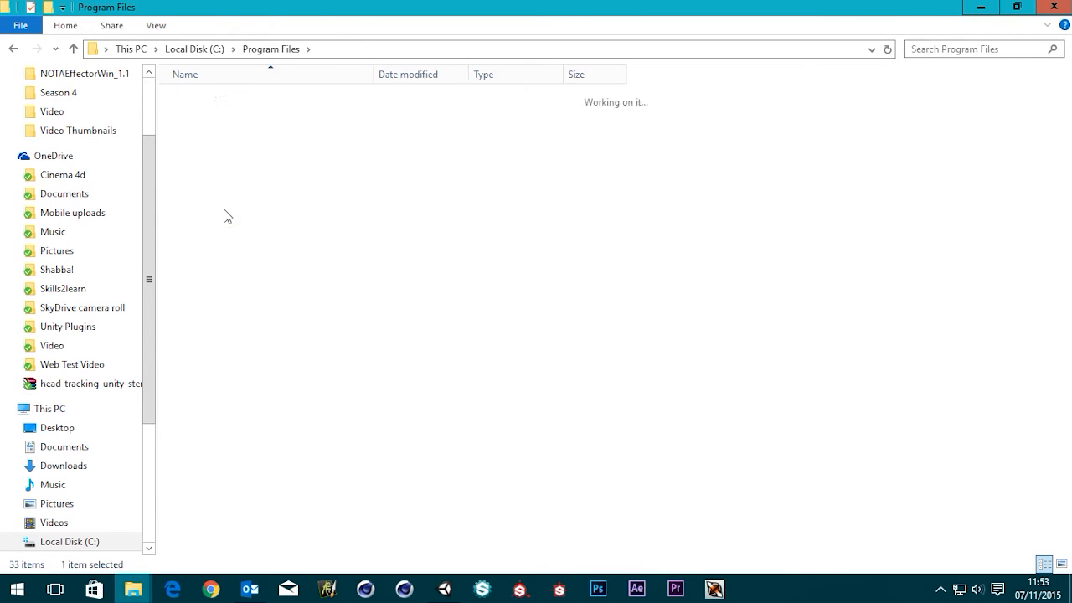
{"action": "double_click", "coordinate": [240, 114]}
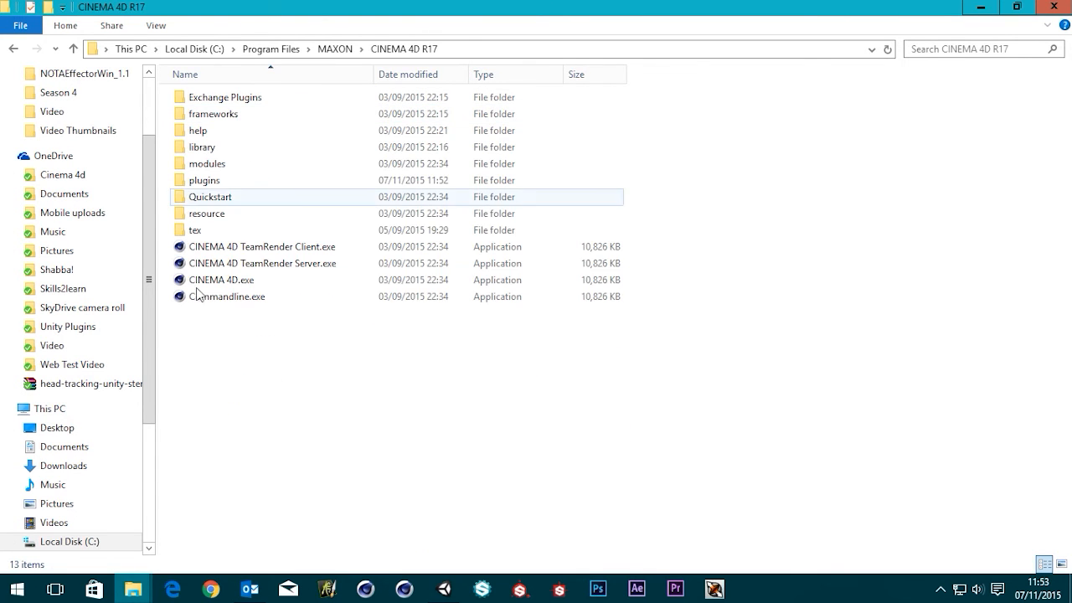
Step: Check the contents of the Unity-C4DToFBXConverter folder inside plugins, and close the File Explorer window
{"action": "left_click", "coordinate": [209, 181]}
{"action": "double_click", "coordinate": [209, 186]}
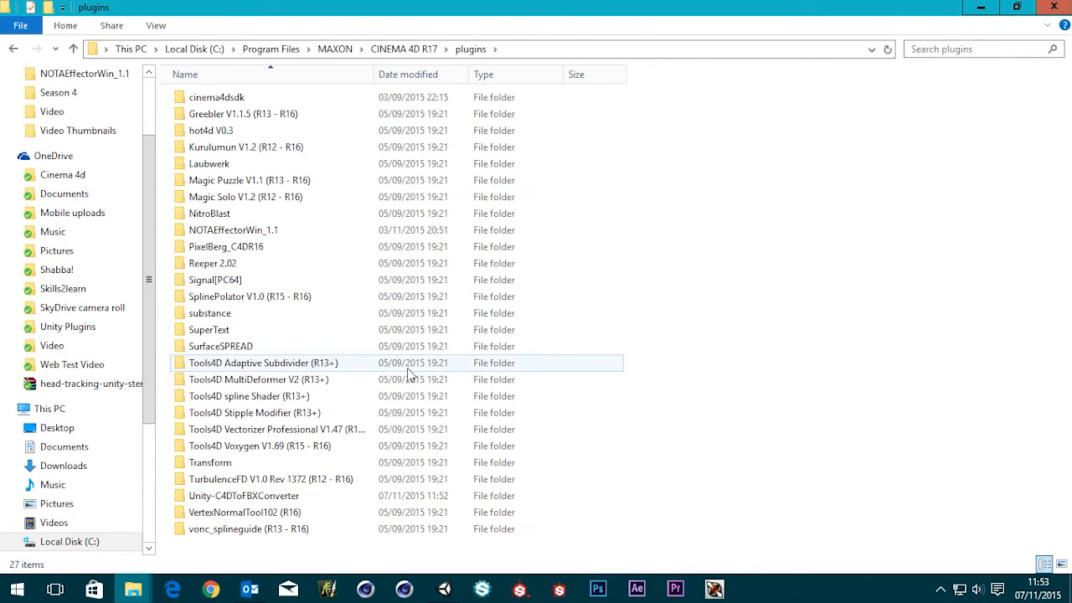
{"action": "left_click", "coordinate": [238, 501]}
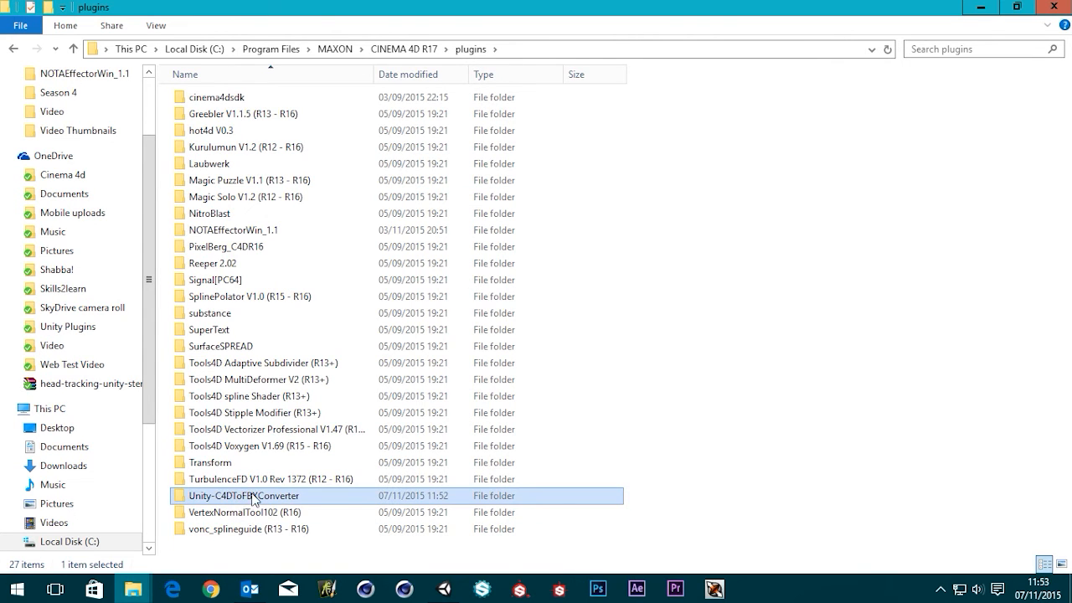
{"action": "double_click", "coordinate": [253, 497]}
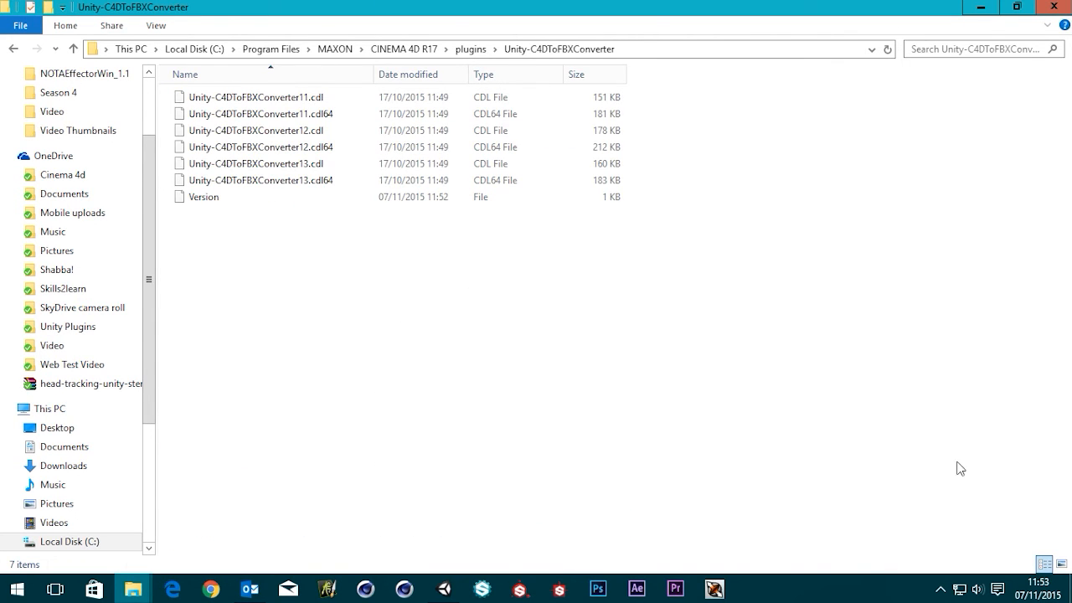
{"action": "left_click", "coordinate": [1052, 8]}
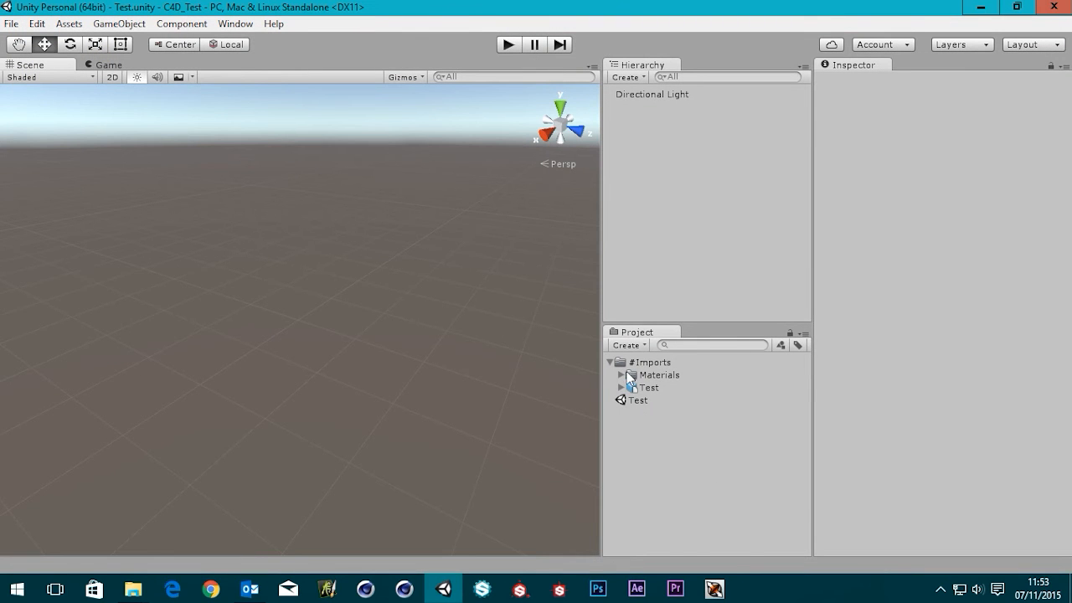
Step: Add the Test model from the #Imports folder to the scene hierarchy and view it up close
{"action": "left_click_drag", "start_coordinate": [647, 384], "coordinate": [691, 109]}
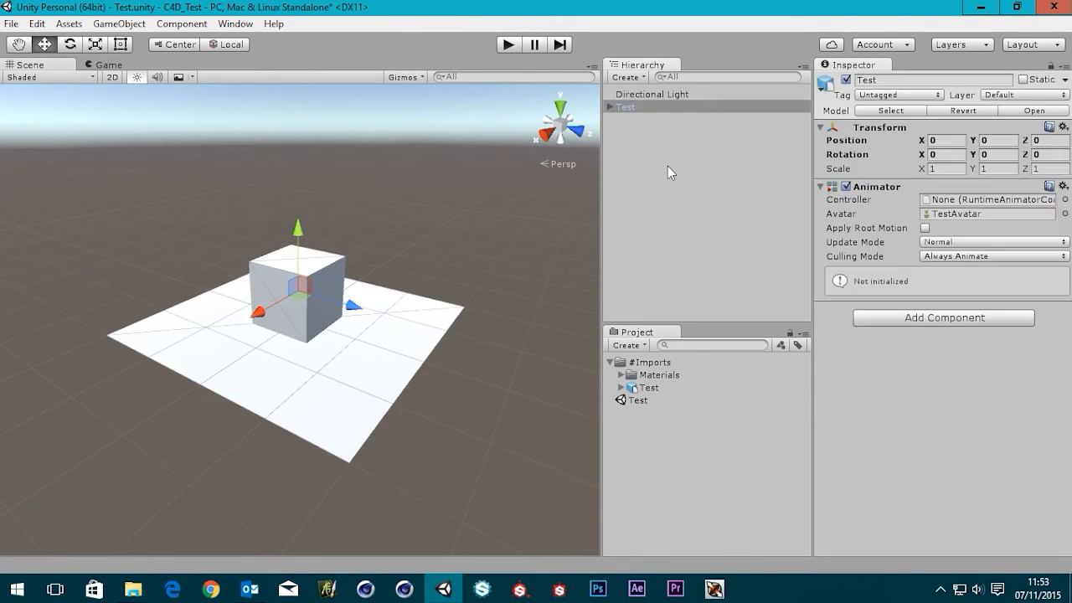
{"action": "scroll", "coordinate": [307, 311], "scroll_direction": "down", "scroll_amount": 3}
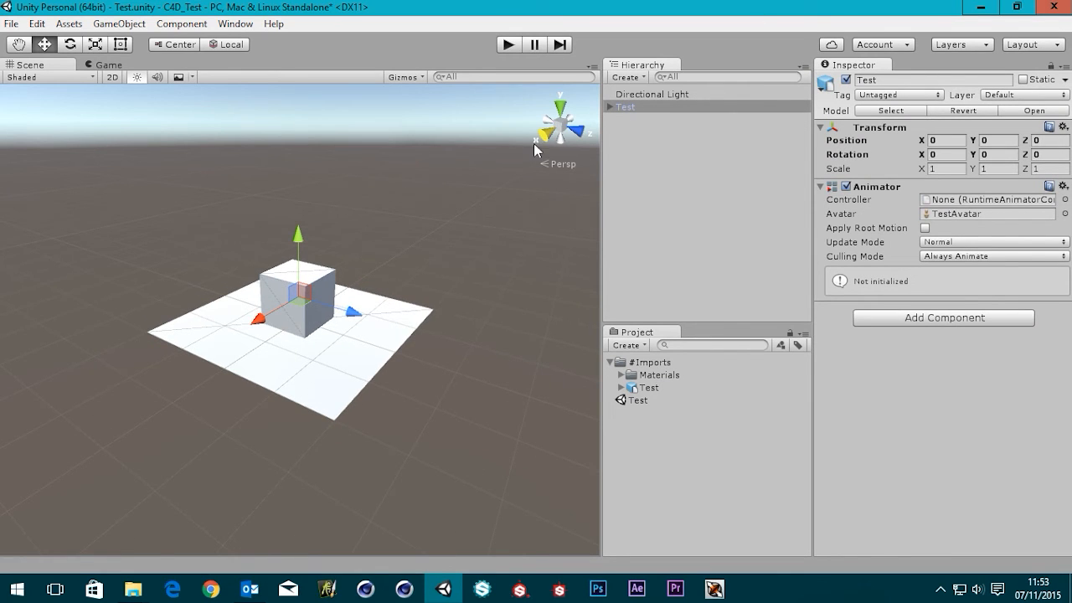
{"action": "scroll", "coordinate": [335, 368], "scroll_direction": "up", "scroll_amount": 10}
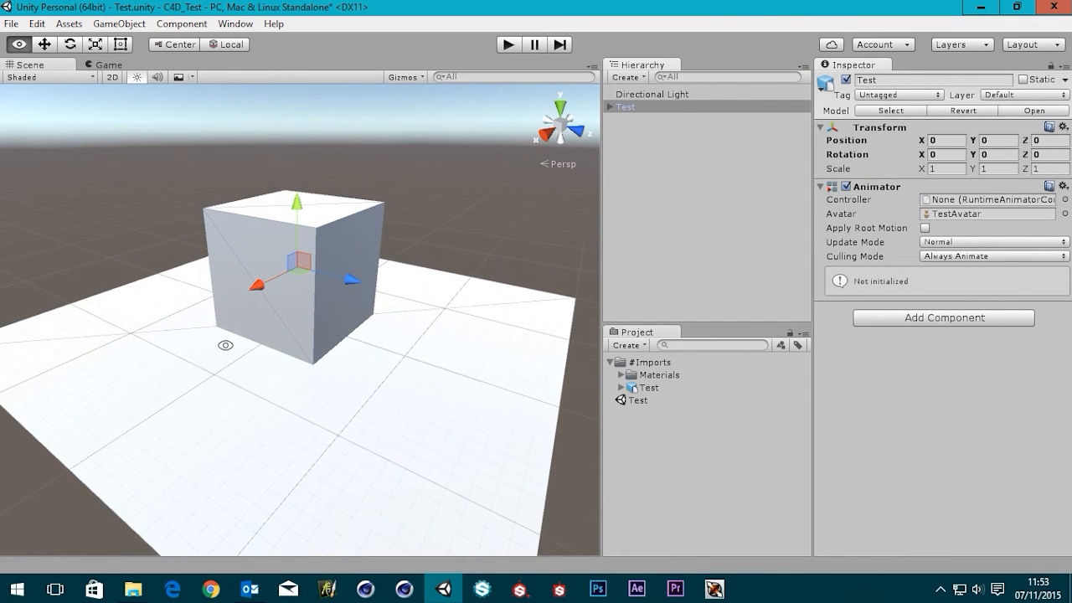
{"action": "left_click_drag", "start_coordinate": [233, 383], "coordinate": [280, 400], "text": "alt"}
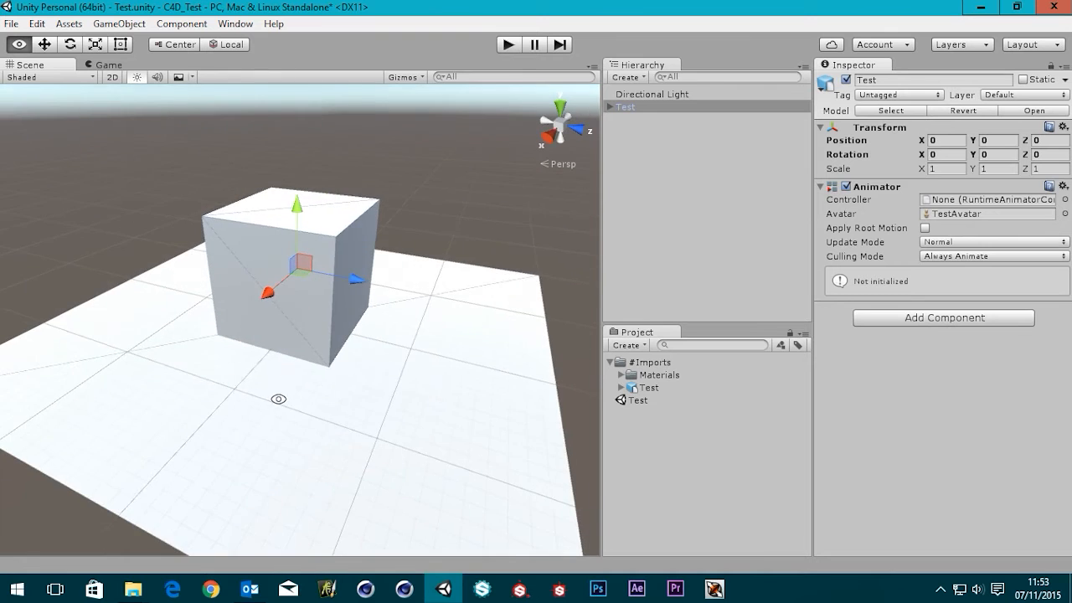
{"action": "scroll", "coordinate": [351, 352], "scroll_direction": "down", "scroll_amount": 5}
{"action": "mouse_move", "coordinate": [371, 352]}
{"action": "left_mouse_down", "text": "alt"}
{"action": "mouse_move", "coordinate": [395, 319]}
{"action": "mouse_move", "coordinate": [363, 341]}
{"action": "left_mouse_up", "text": "alt"}
Step: Switch to Cinema 4D and open Test.c4d from the #Imports folder
{"action": "left_click", "coordinate": [405, 589]}
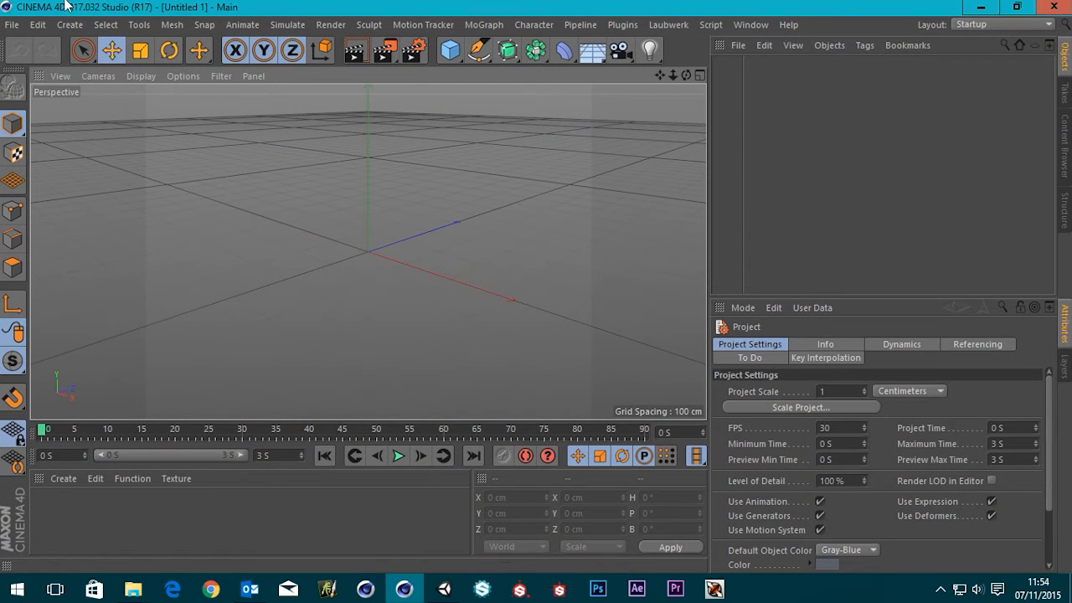
{"action": "left_click", "coordinate": [11, 25]}
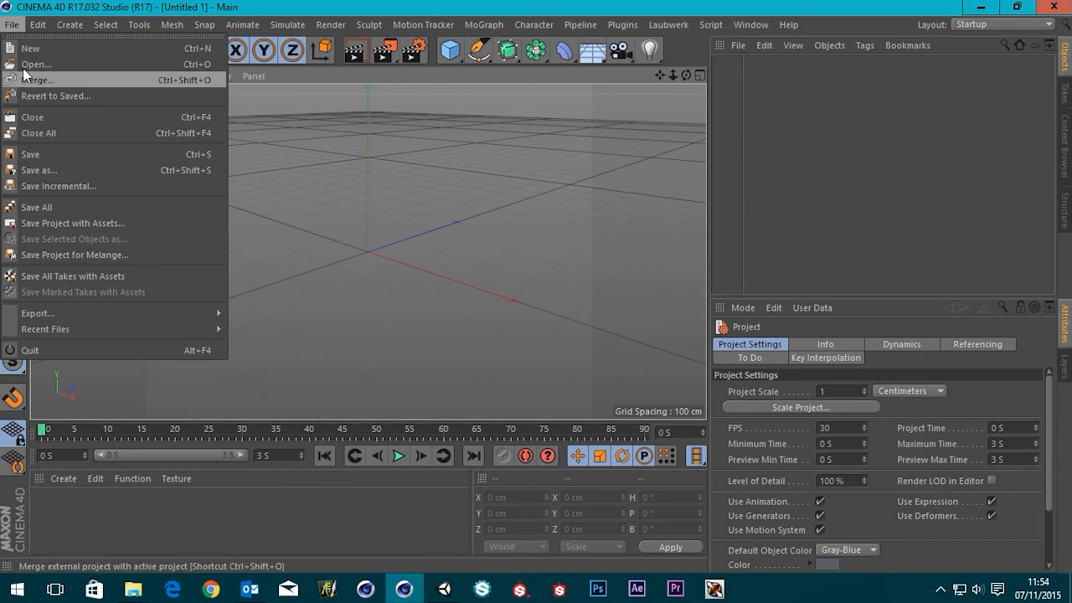
{"action": "left_click", "coordinate": [31, 65]}
{"action": "double_click", "coordinate": [168, 126]}
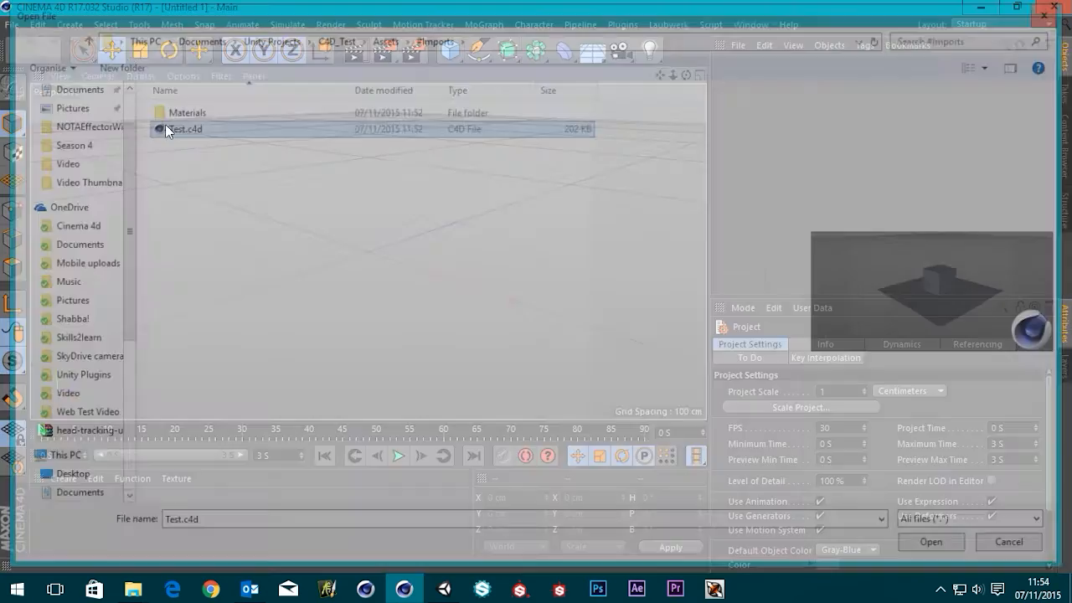
Step: Add a sphere to the scene and set its radius to 50 cm
{"action": "scroll", "coordinate": [432, 242], "scroll_direction": "up", "scroll_amount": 4}
{"action": "scroll", "coordinate": [389, 252], "scroll_direction": "down", "scroll_amount": 5}
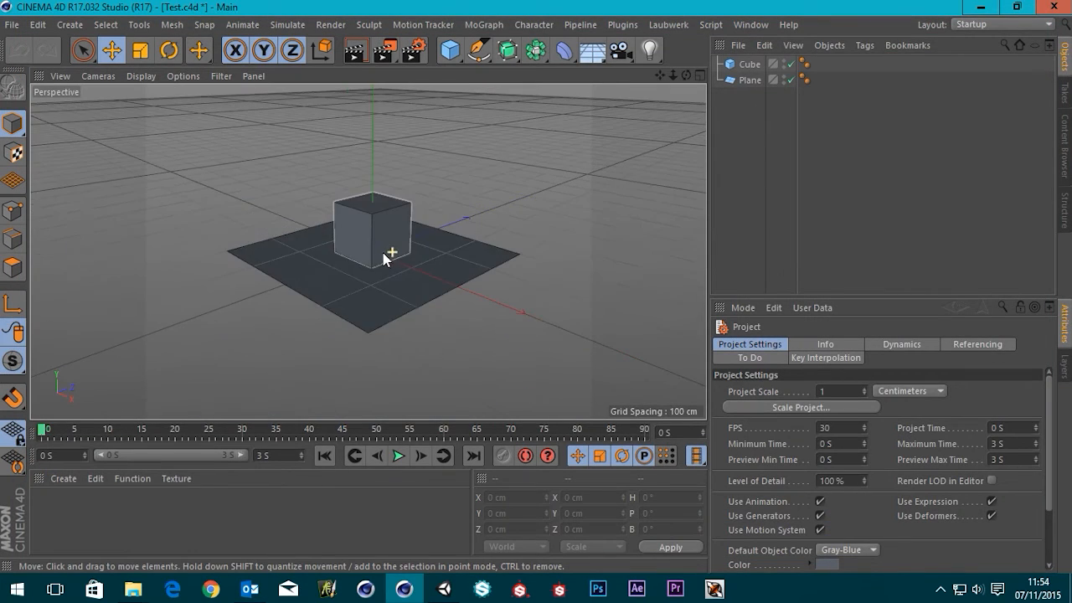
{"action": "mouse_move", "coordinate": [372, 266]}
{"action": "left_mouse_down", "text": "alt"}
{"action": "mouse_move", "coordinate": [411, 311]}
{"action": "mouse_move", "coordinate": [395, 297]}
{"action": "left_mouse_up", "text": "alt"}
{"action": "middle_click_drag", "start_coordinate": [421, 297], "coordinate": [435, 311], "text": "alt"}
{"action": "left_click_drag", "start_coordinate": [412, 315], "coordinate": [409, 283], "text": "alt"}
{"action": "scroll", "coordinate": [427, 281], "scroll_direction": "up", "scroll_amount": 5}
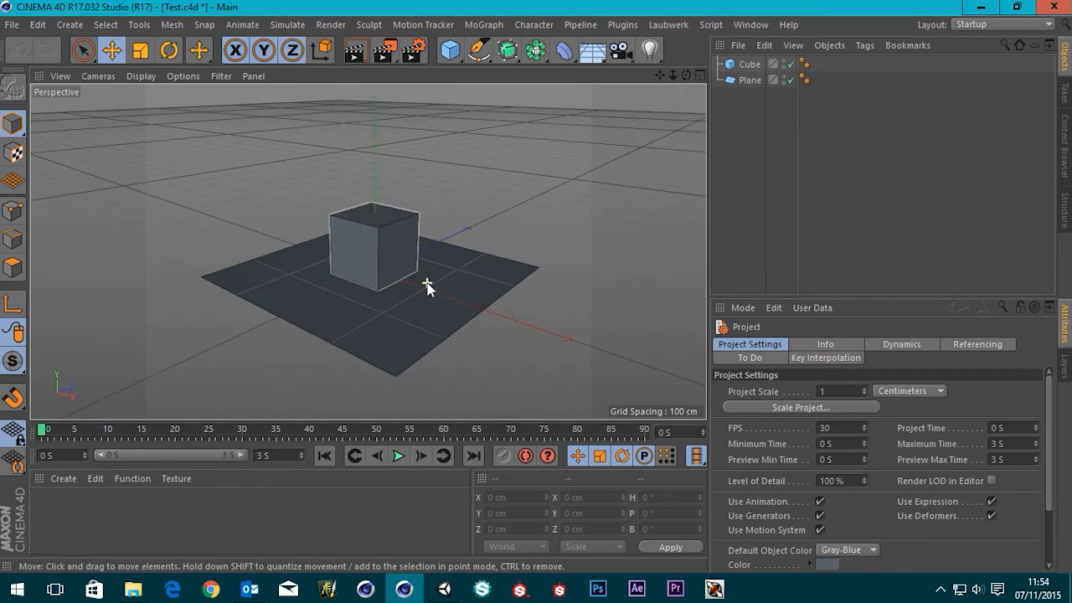
{"action": "left_click", "coordinate": [450, 50]}
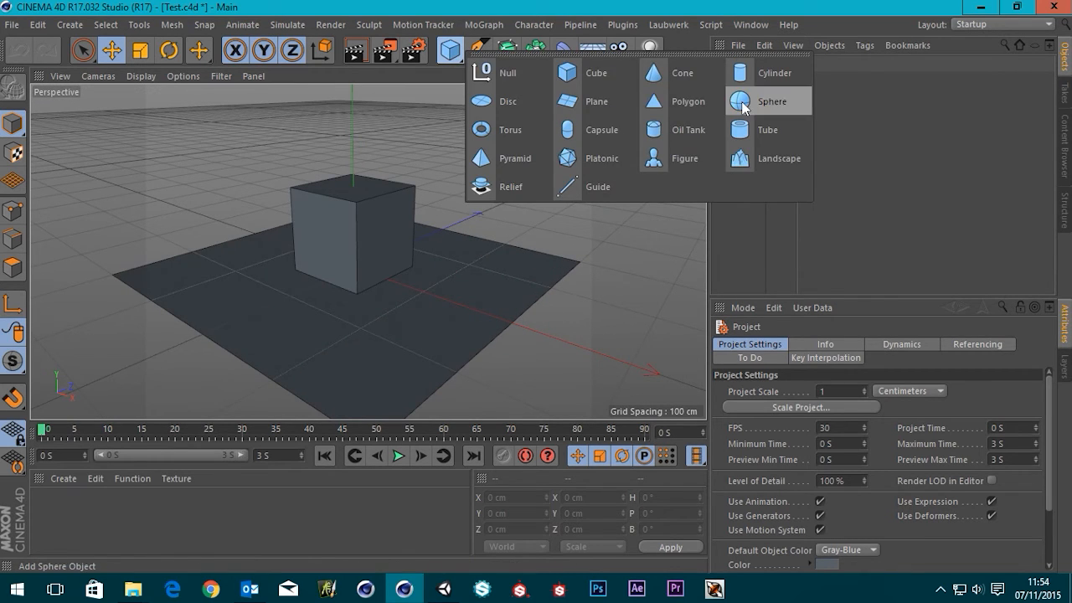
{"action": "left_click", "coordinate": [764, 130]}
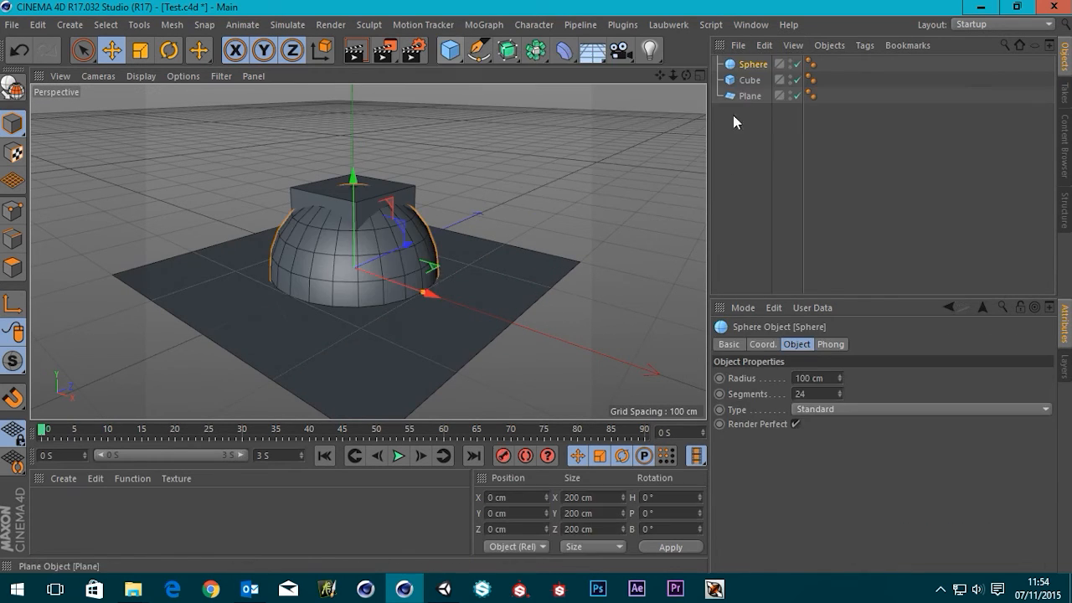
{"action": "left_click", "coordinate": [833, 378]}
{"action": "type", "text": "50"}
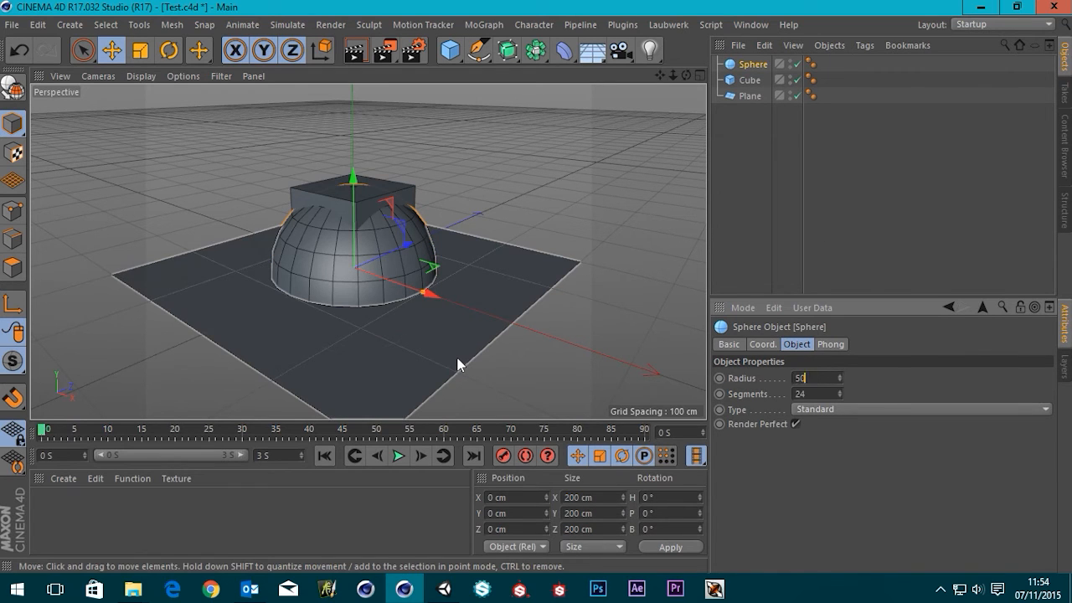
{"action": "key", "text": "Return"}
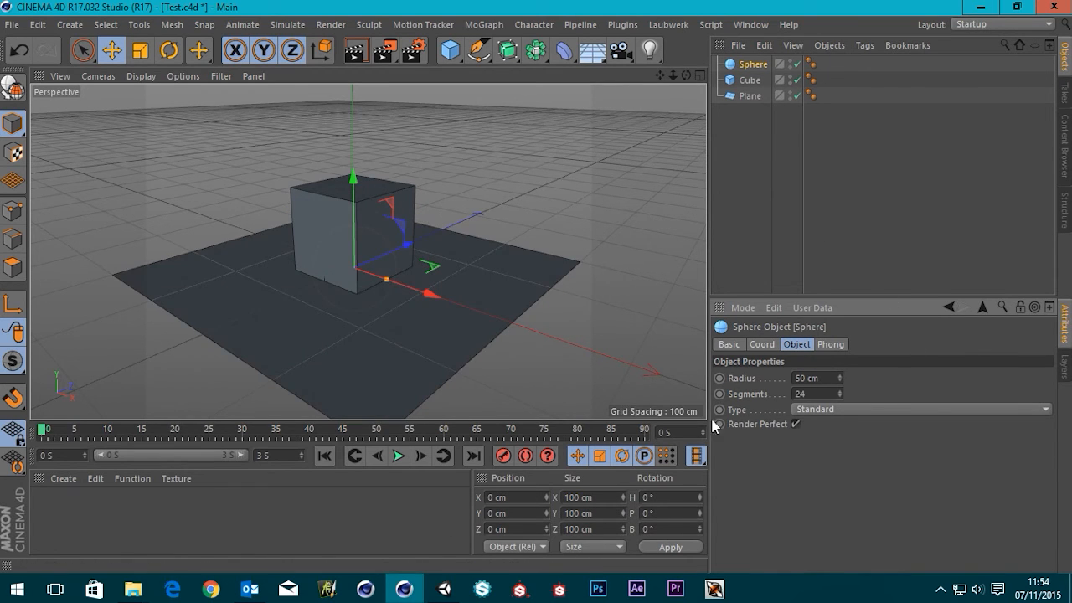
Step: Set the sphere's Y position to 50 cm and move it along X to about 131 cm, beside the cube
{"action": "left_click", "coordinate": [763, 344]}
{"action": "left_click", "coordinate": [779, 393]}
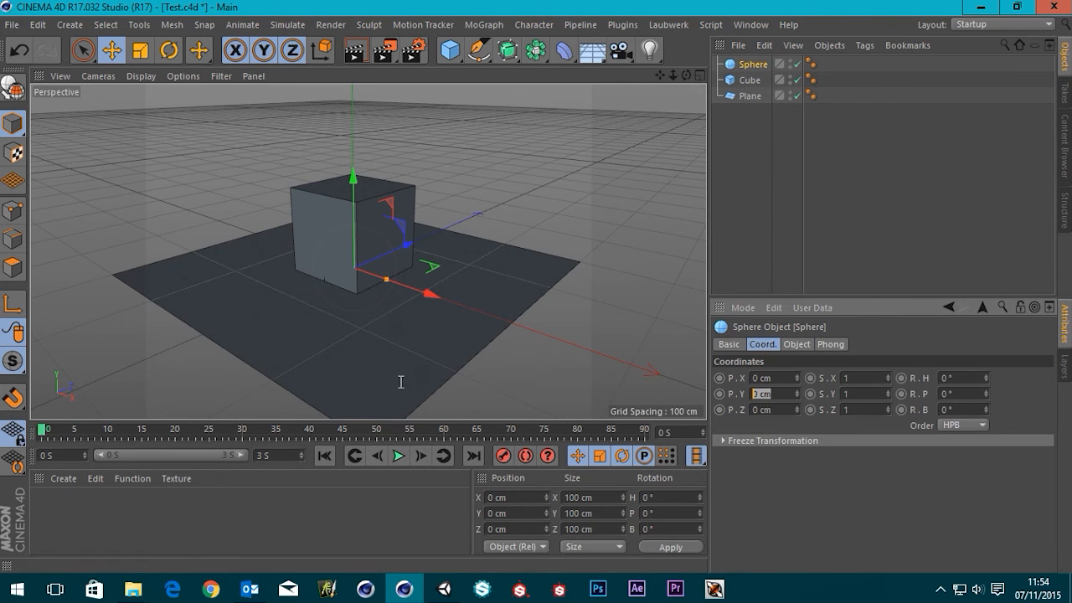
{"action": "type", "text": "50"}
{"action": "key", "text": "Return"}
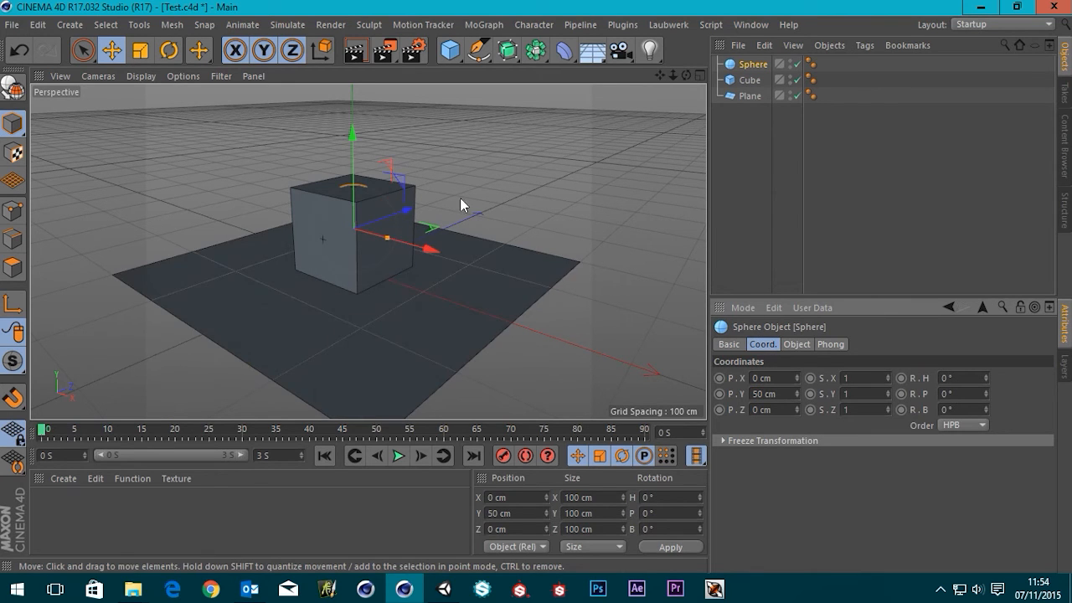
{"action": "left_click_drag", "start_coordinate": [430, 248], "coordinate": [531, 290]}
Step: Save the changes to Test.c4d and switch to Unity to update the imported model
{"action": "left_click", "coordinate": [11, 25]}
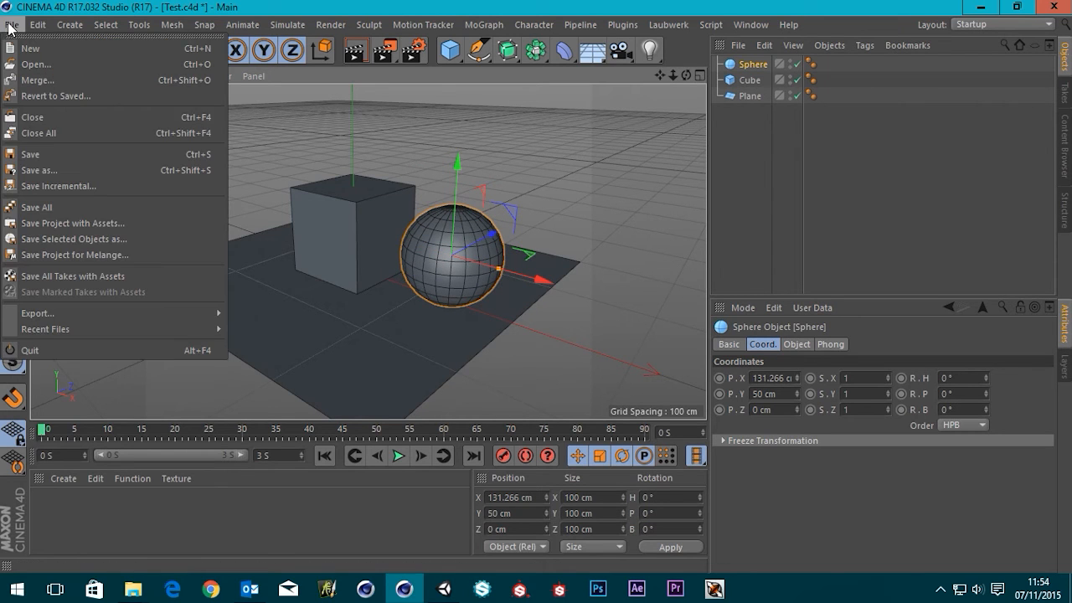
{"action": "left_click", "coordinate": [34, 156]}
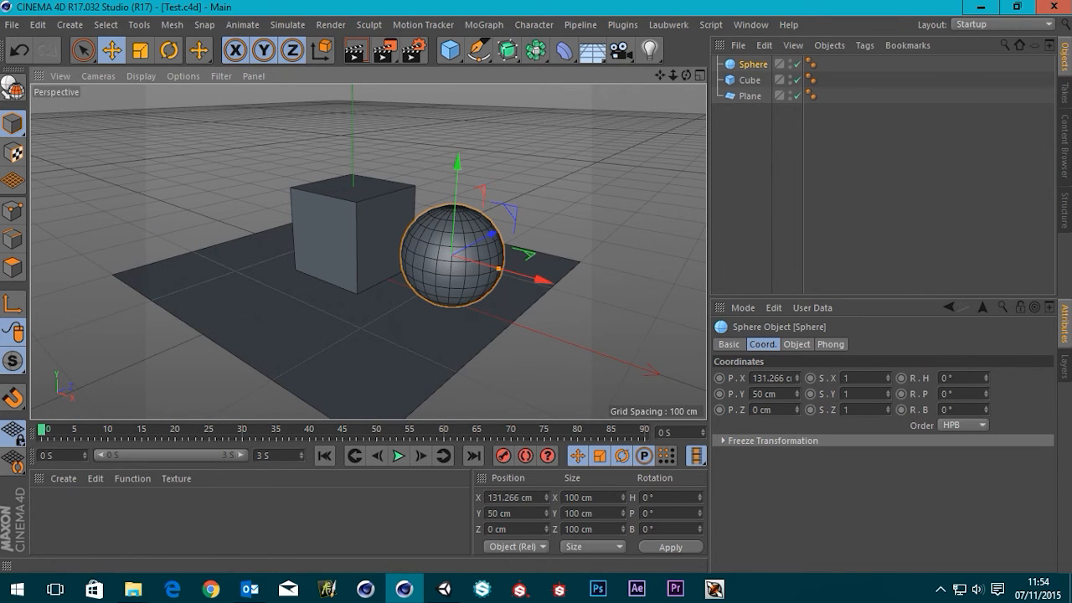
{"action": "left_click", "coordinate": [444, 589]}
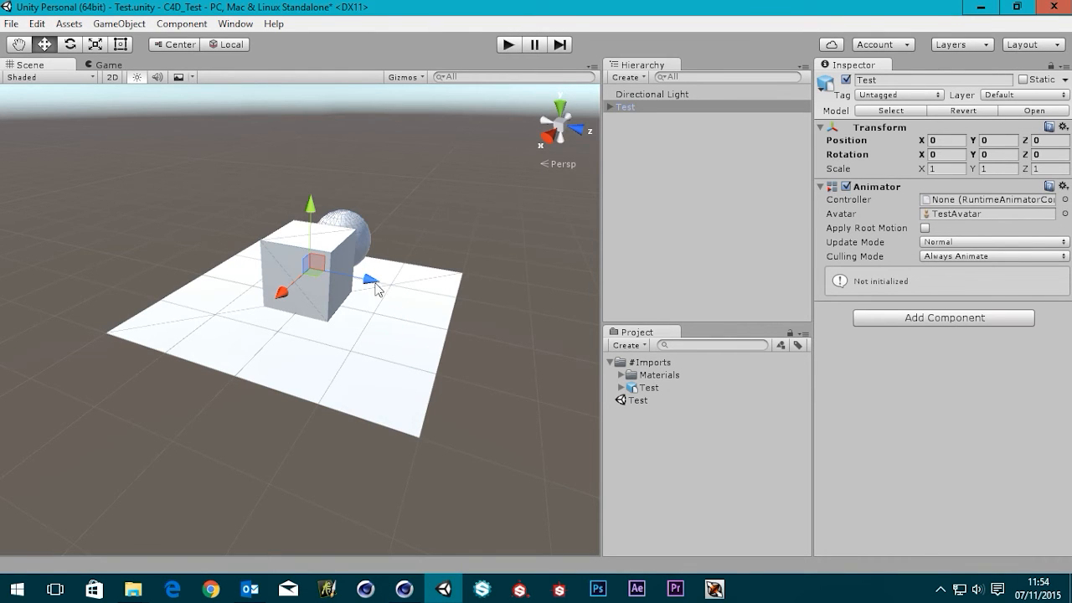
Step: Inspect the sphere and cube of the updated Test model from several angles with nothing selected
{"action": "left_click_drag", "start_coordinate": [406, 294], "coordinate": [4, 295], "text": "alt"}
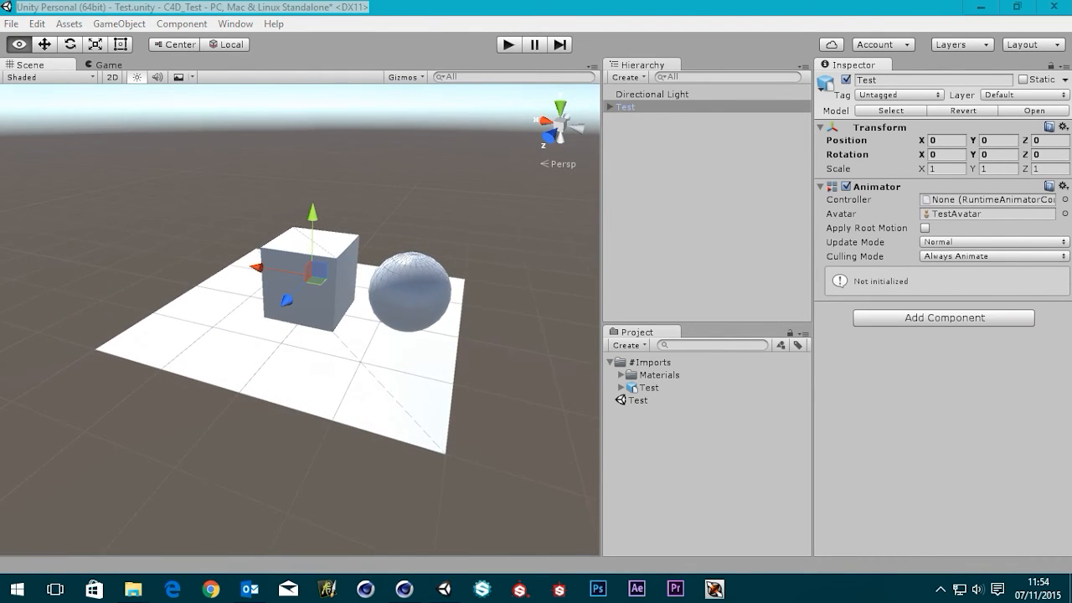
{"action": "left_click_drag", "start_coordinate": [478, 221], "coordinate": [330, 243], "text": "alt"}
{"action": "left_click", "coordinate": [397, 279]}
{"action": "middle_click_drag", "start_coordinate": [281, 185], "coordinate": [332, 241]}
{"action": "scroll", "coordinate": [382, 291], "scroll_direction": "up", "scroll_amount": 2}
{"action": "left_click_drag", "start_coordinate": [311, 334], "coordinate": [360, 328], "text": "alt"}
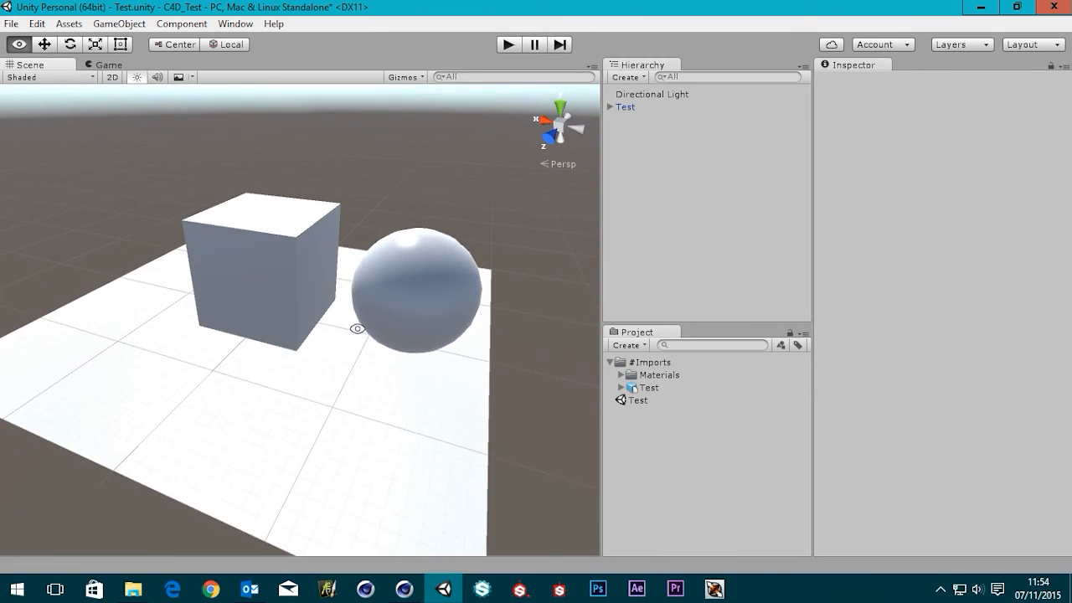
Step: Examine the imported cube, sphere and plane from farther away and from the opposite side
{"action": "scroll", "coordinate": [316, 292], "scroll_direction": "down", "scroll_amount": 5}
{"action": "scroll", "coordinate": [315, 294], "scroll_direction": "down", "scroll_amount": 3}
{"action": "left_click_drag", "start_coordinate": [273, 326], "coordinate": [392, 261], "text": "alt"}
{"action": "middle_click_drag", "start_coordinate": [205, 302], "coordinate": [220, 300]}
{"action": "left_click_drag", "start_coordinate": [220, 299], "coordinate": [357, 340], "text": "alt"}
{"action": "scroll", "coordinate": [388, 322], "scroll_direction": "up", "scroll_amount": 2}
{"action": "mouse_move", "coordinate": [341, 242]}
{"action": "left_mouse_down", "text": "alt"}
{"action": "mouse_move", "coordinate": [318, 235]}
{"action": "mouse_move", "coordinate": [335, 223]}
{"action": "left_mouse_up", "text": "alt"}
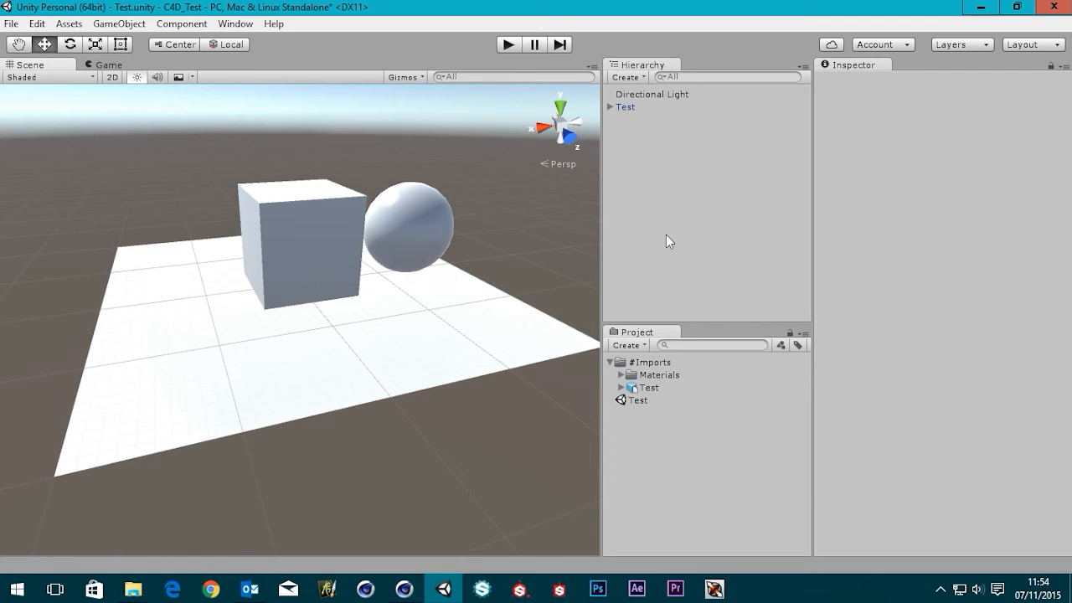
Step: Create a native 3D cube in the Unity scene hierarchy
{"action": "left_click", "coordinate": [627, 77]}
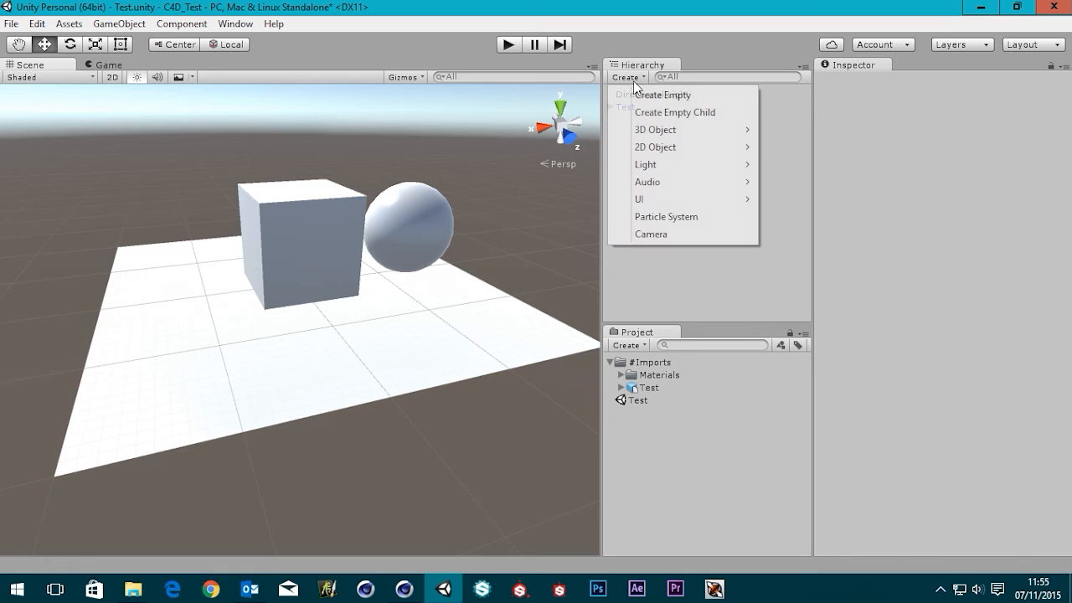
{"action": "left_click", "coordinate": [610, 4]}
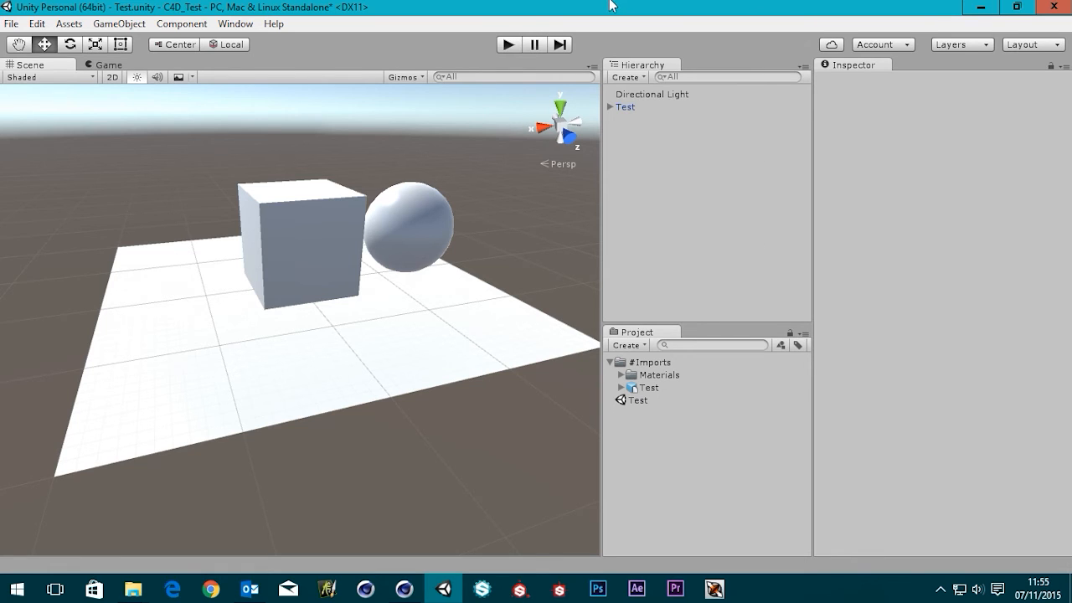
{"action": "left_click", "coordinate": [622, 78]}
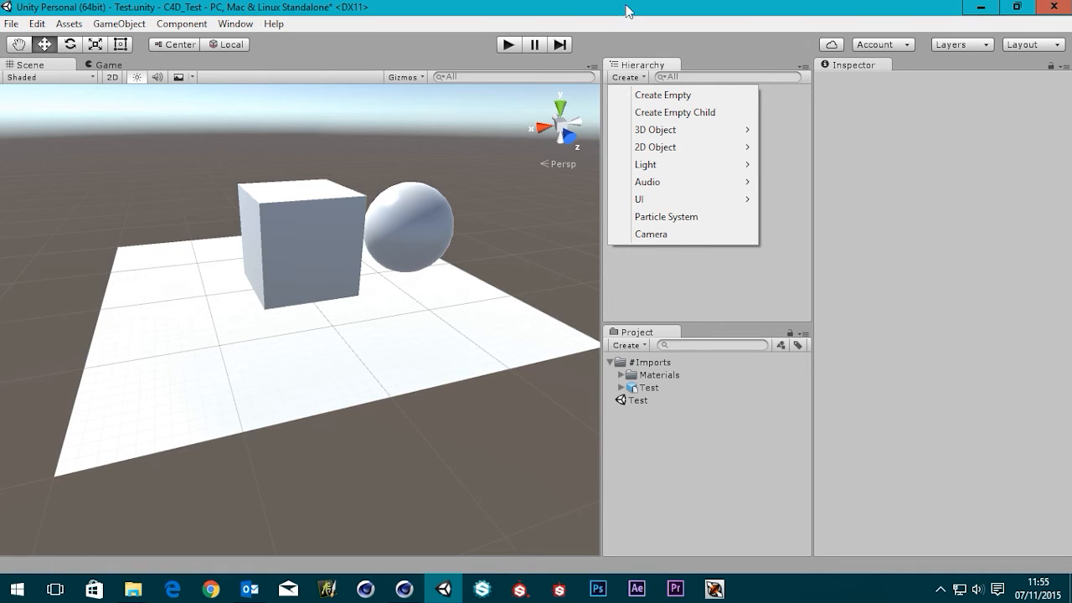
{"action": "left_click", "coordinate": [623, 54]}
{"action": "left_click", "coordinate": [626, 76]}
{"action": "left_click", "coordinate": [624, 3]}
{"action": "left_click", "coordinate": [622, 81]}
{"action": "mouse_move", "coordinate": [666, 134]}
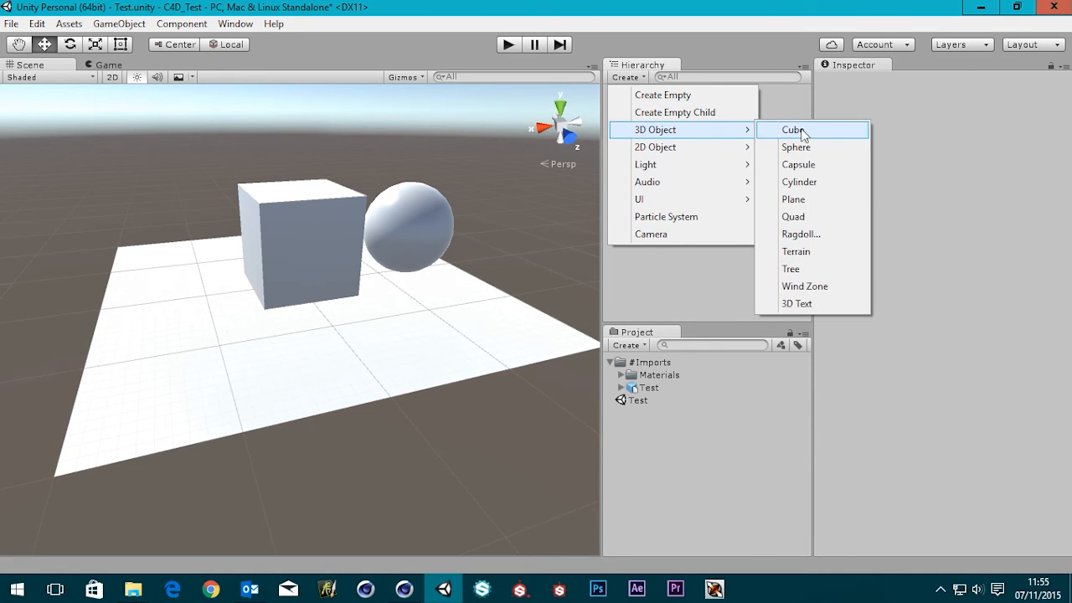
{"action": "left_click", "coordinate": [777, 132]}
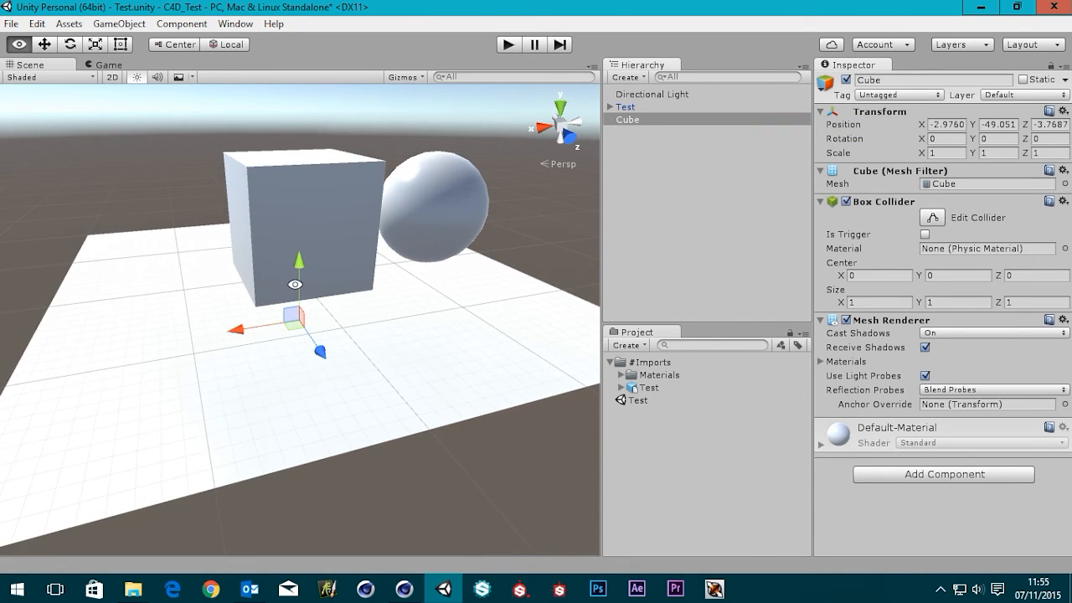
Step: Move the new cube beside the imported cube, to about X 108.8 and Y 39.3
{"action": "left_click_drag", "start_coordinate": [314, 284], "coordinate": [293, 180], "text": "alt"}
{"action": "left_click_drag", "start_coordinate": [263, 235], "coordinate": [155, 243]}
{"action": "scroll", "coordinate": [140, 242], "scroll_direction": "up", "scroll_amount": 2}
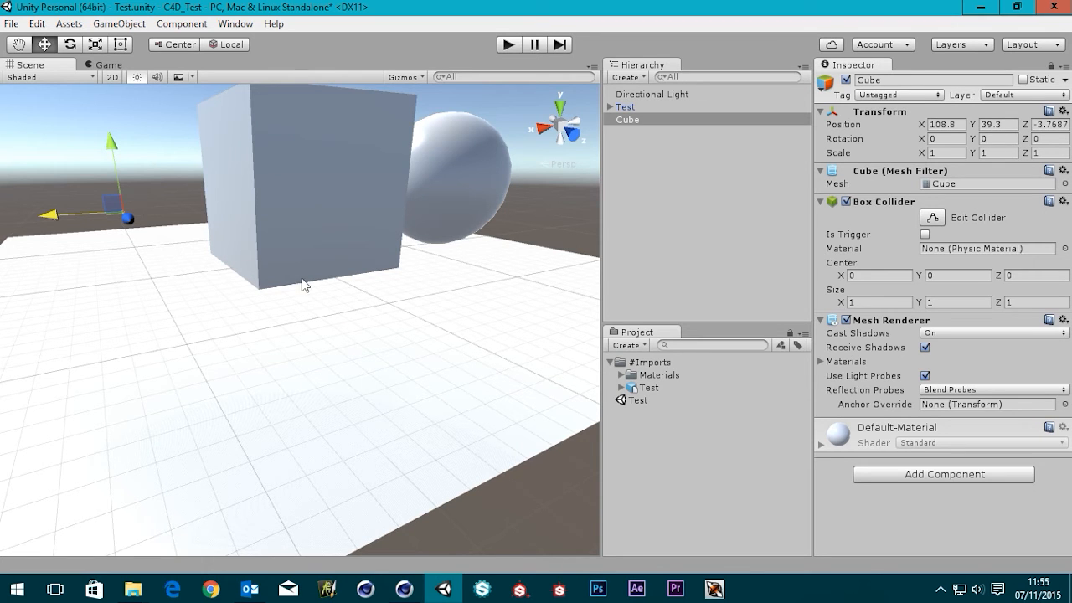
Step: Frame the native Unity cube and compare its size with the imported cube at several zoom distances
{"action": "middle_click_drag", "start_coordinate": [299, 321], "coordinate": [359, 365]}
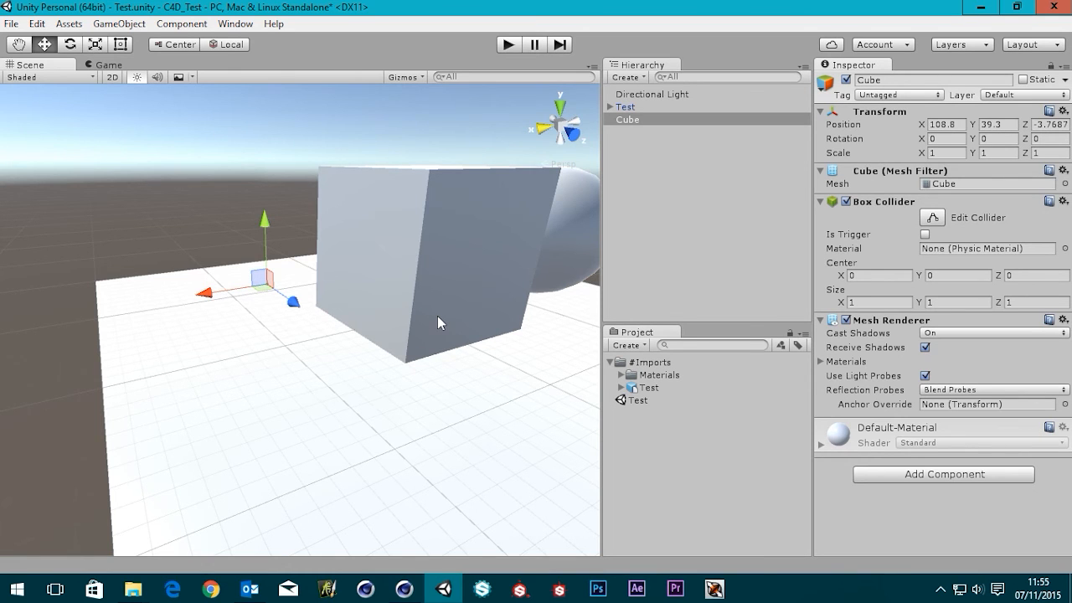
{"action": "key", "text": "f"}
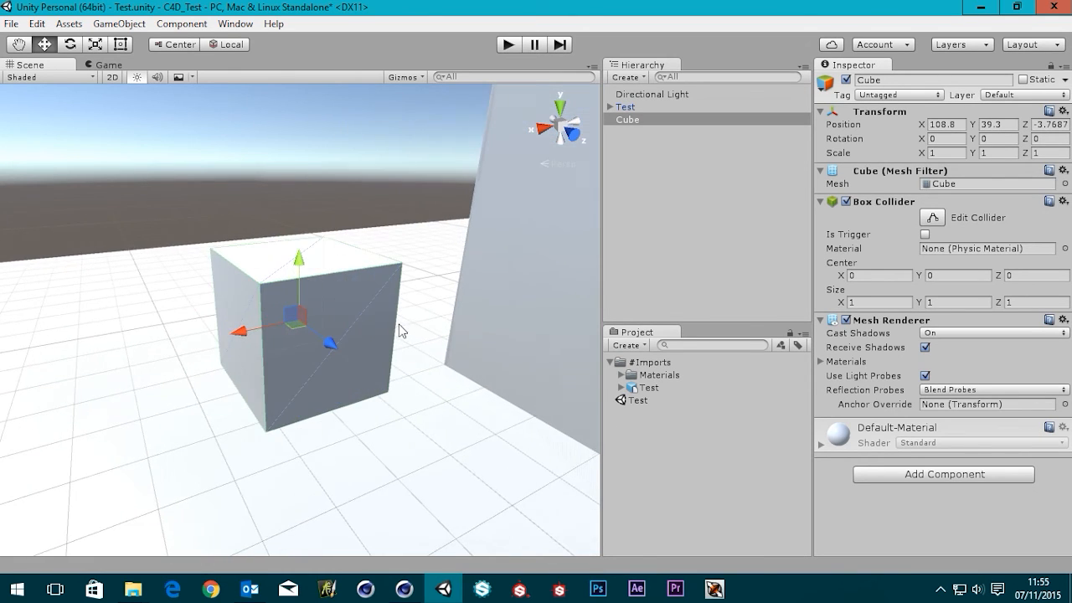
{"action": "left_click_drag", "start_coordinate": [325, 344], "coordinate": [366, 349], "text": "alt"}
{"action": "scroll", "coordinate": [365, 348], "scroll_direction": "down", "scroll_amount": 3}
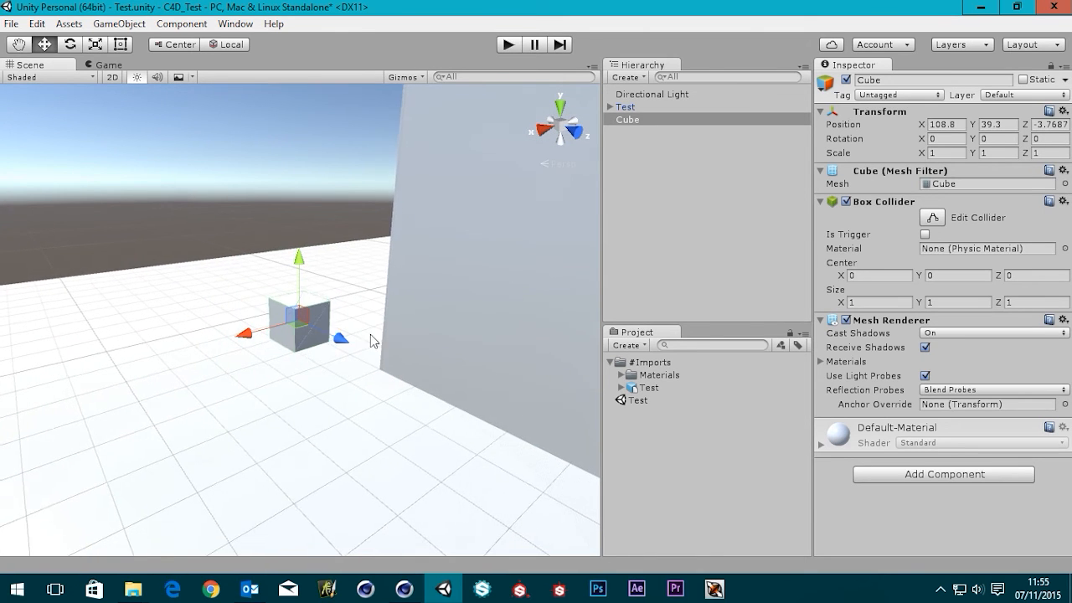
{"action": "scroll", "coordinate": [369, 346], "scroll_direction": "up", "scroll_amount": 2}
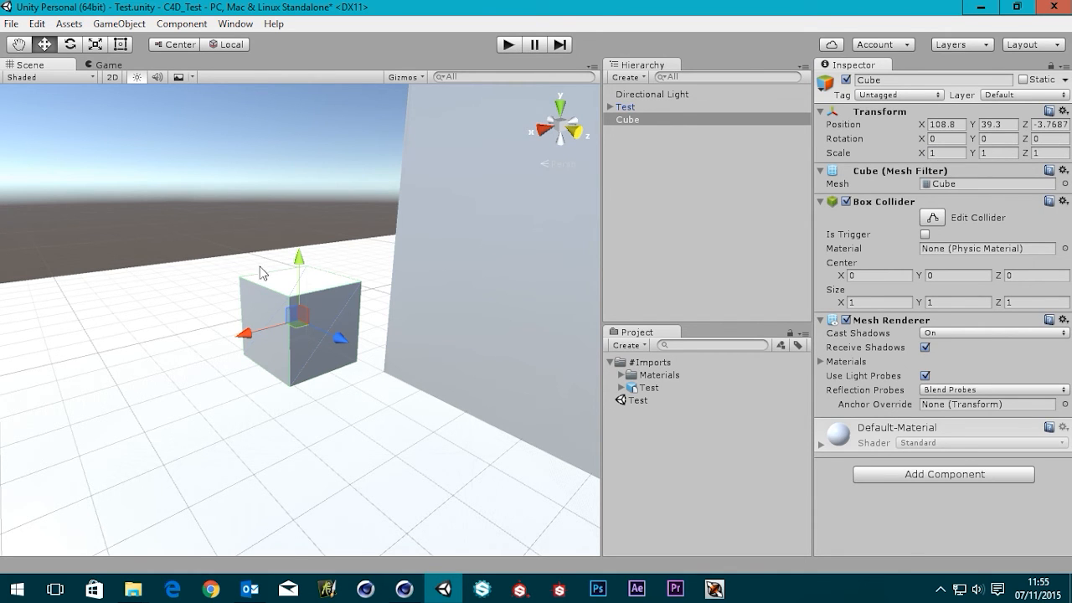
{"action": "mouse_move", "coordinate": [369, 302]}
{"action": "left_mouse_down", "text": "alt"}
{"action": "mouse_move", "coordinate": [339, 313]}
{"action": "mouse_move", "coordinate": [378, 293]}
{"action": "mouse_move", "coordinate": [387, 307]}
{"action": "left_mouse_up", "text": "alt"}
{"action": "scroll", "coordinate": [339, 313], "scroll_direction": "down", "scroll_amount": 6}
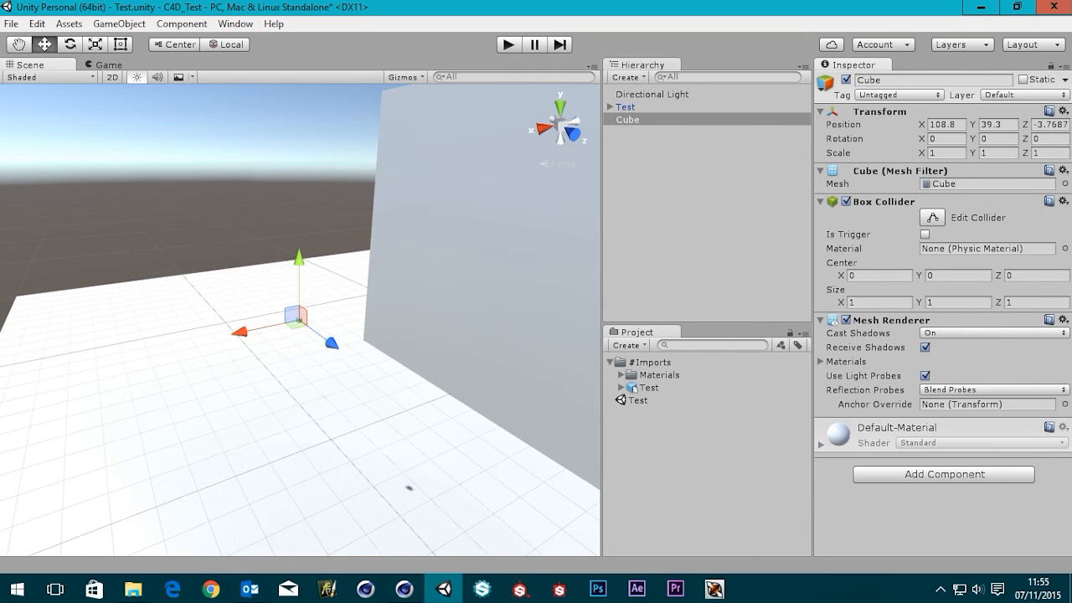
Step: Switch to Cinema 4D, select the cube and check its size in the object properties
{"action": "left_click", "coordinate": [405, 589]}
{"action": "left_click", "coordinate": [348, 249]}
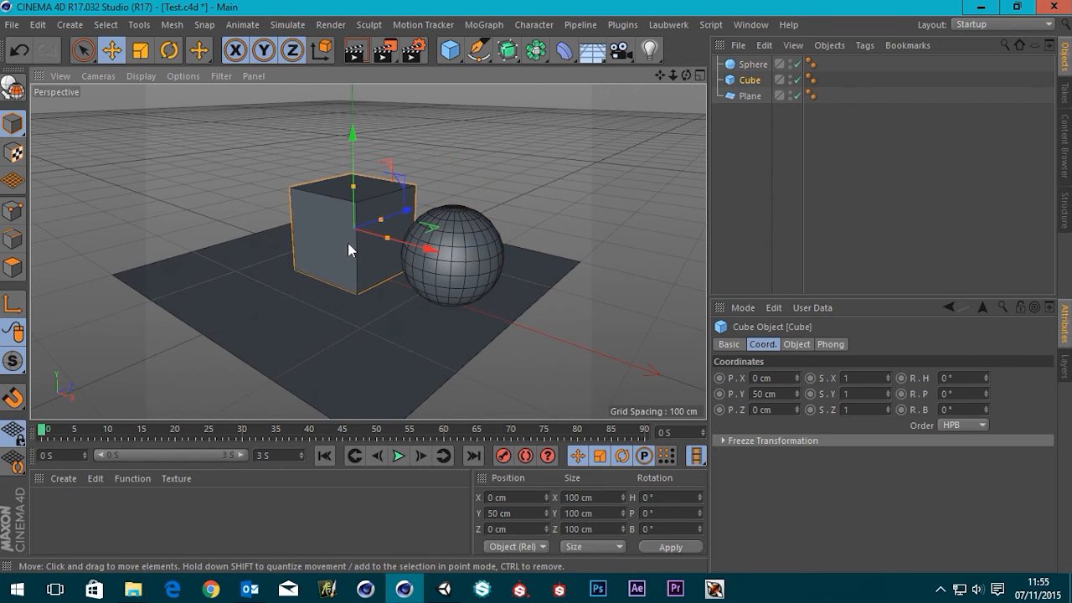
{"action": "left_click", "coordinate": [798, 345]}
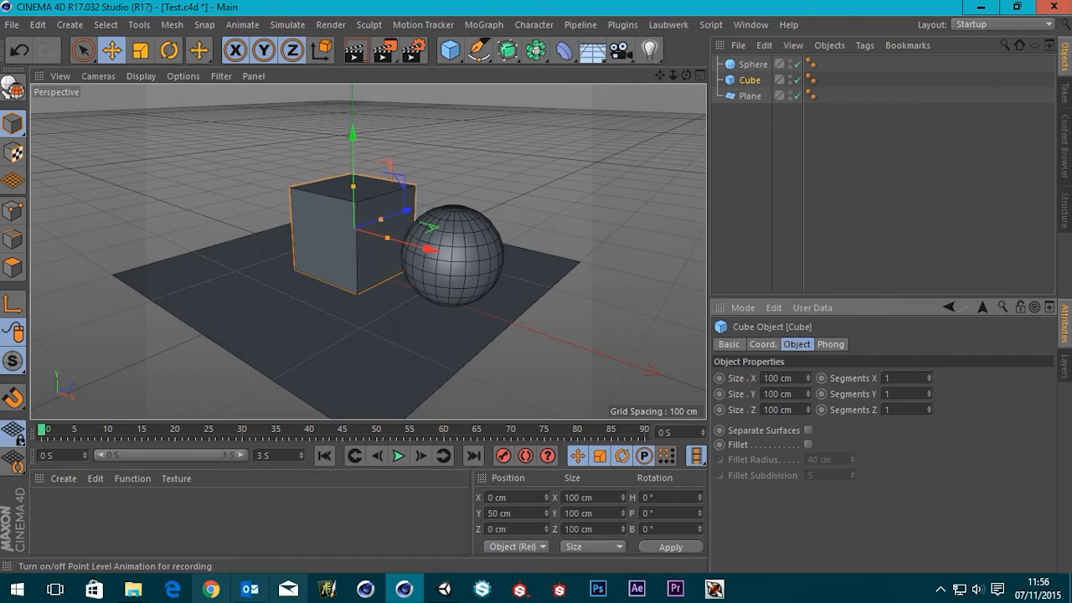
{"action": "mouse_move", "coordinate": [444, 589]}
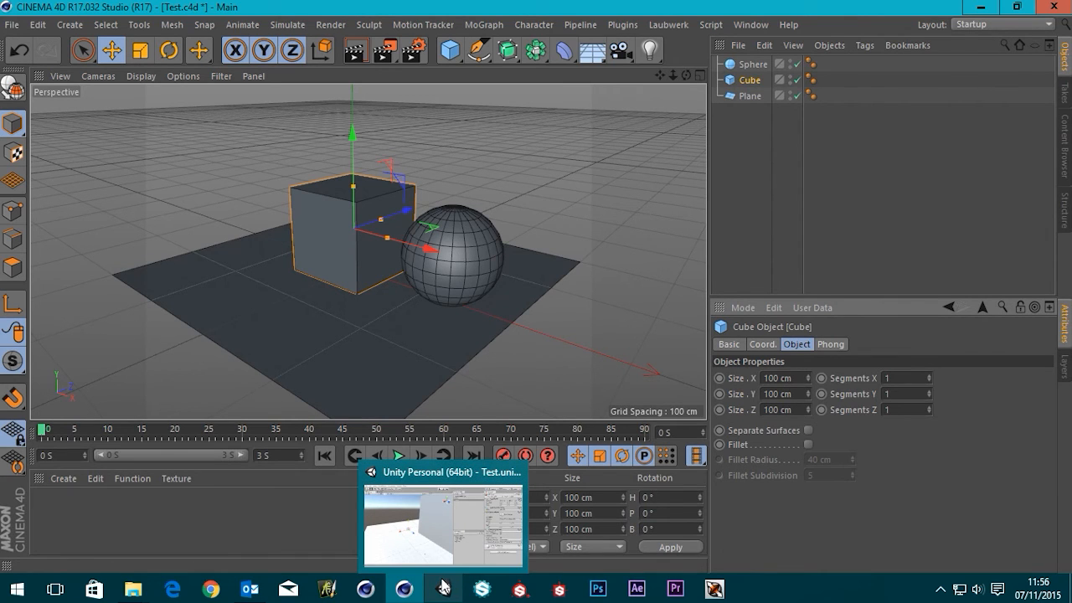
Step: Switch to Unity and check the Scale Factor in the Test model's import settings
{"action": "left_click", "coordinate": [435, 591]}
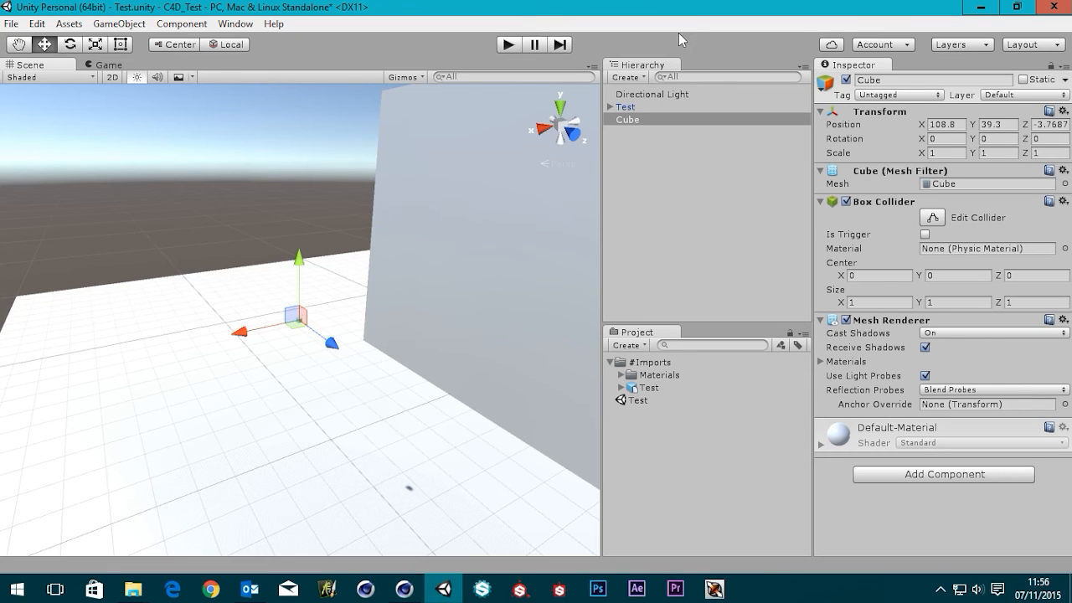
{"action": "scroll", "coordinate": [289, 394], "scroll_direction": "down", "scroll_amount": 10}
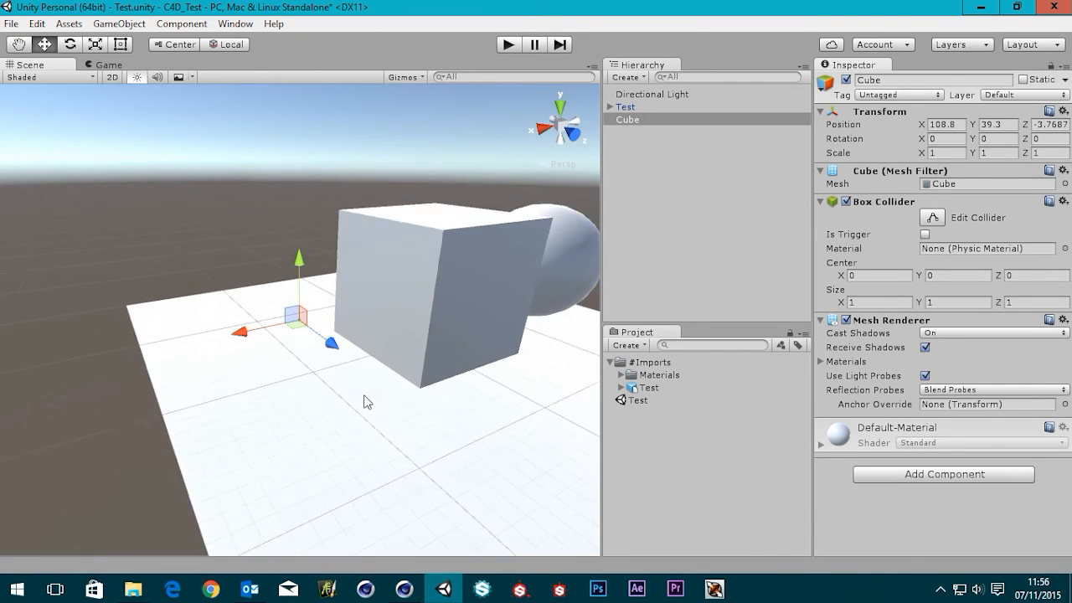
{"action": "left_click_drag", "start_coordinate": [449, 379], "coordinate": [394, 364], "text": "alt"}
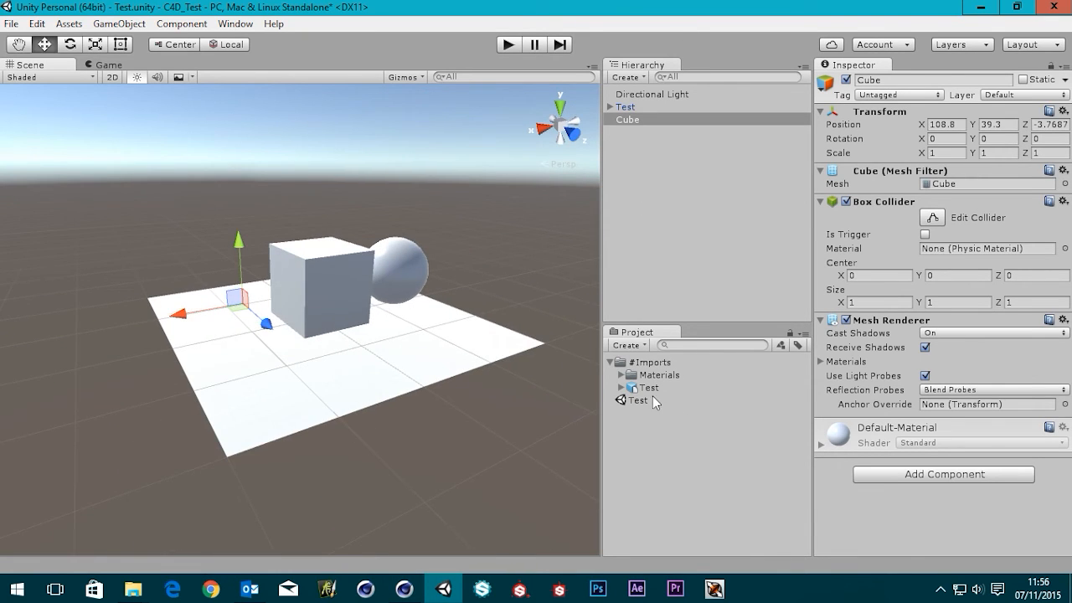
{"action": "left_click", "coordinate": [650, 387]}
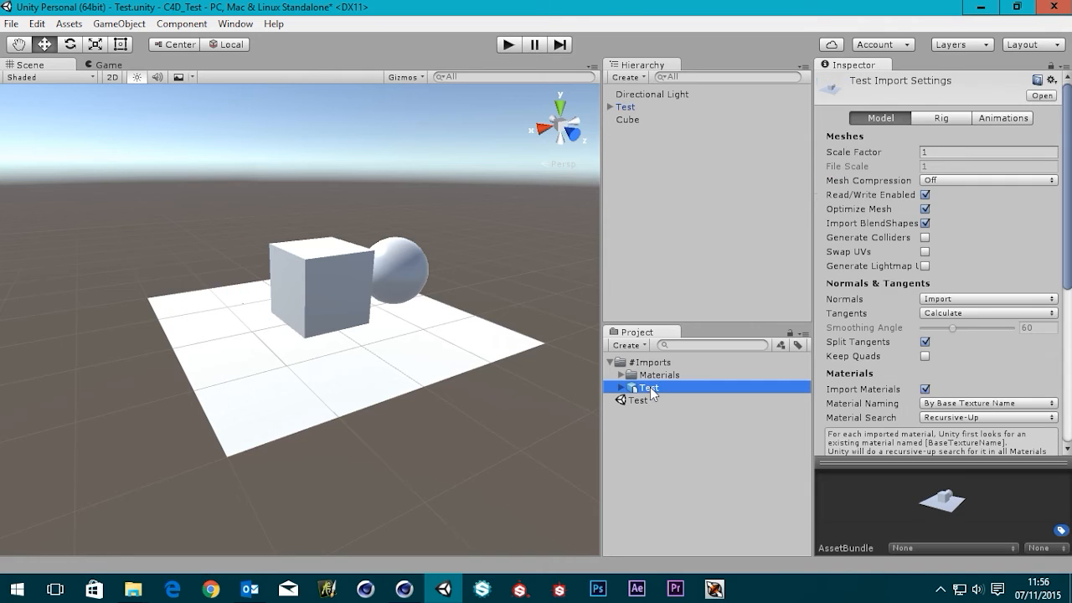
{"action": "left_click", "coordinate": [938, 154]}
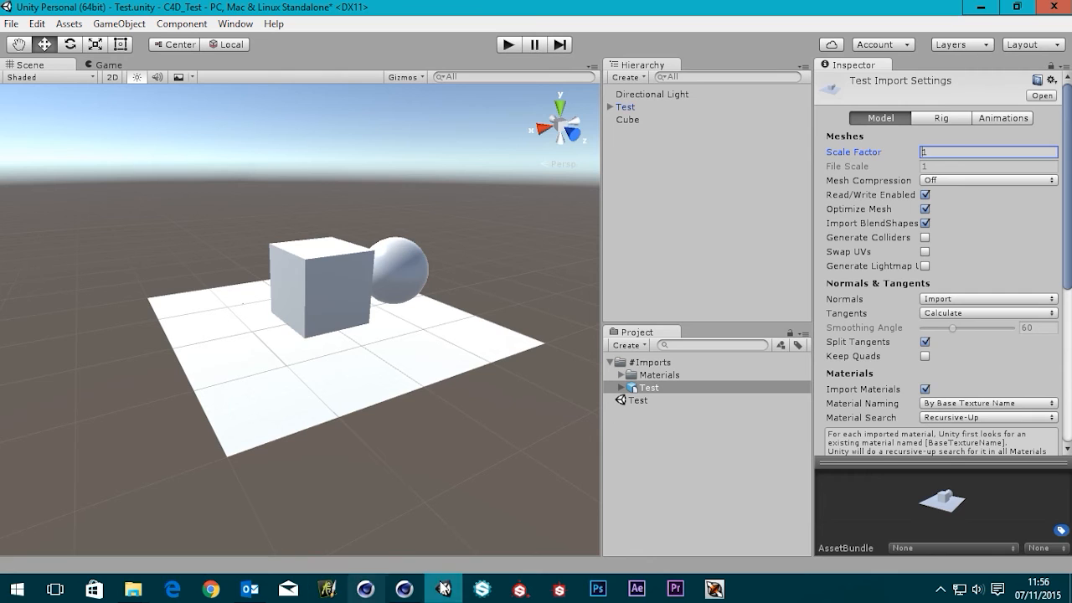
Step: Check the cube's X size in Cinema 4D, and return to Unity to compare the Scale Factor and the cubes
{"action": "left_click", "coordinate": [404, 589]}
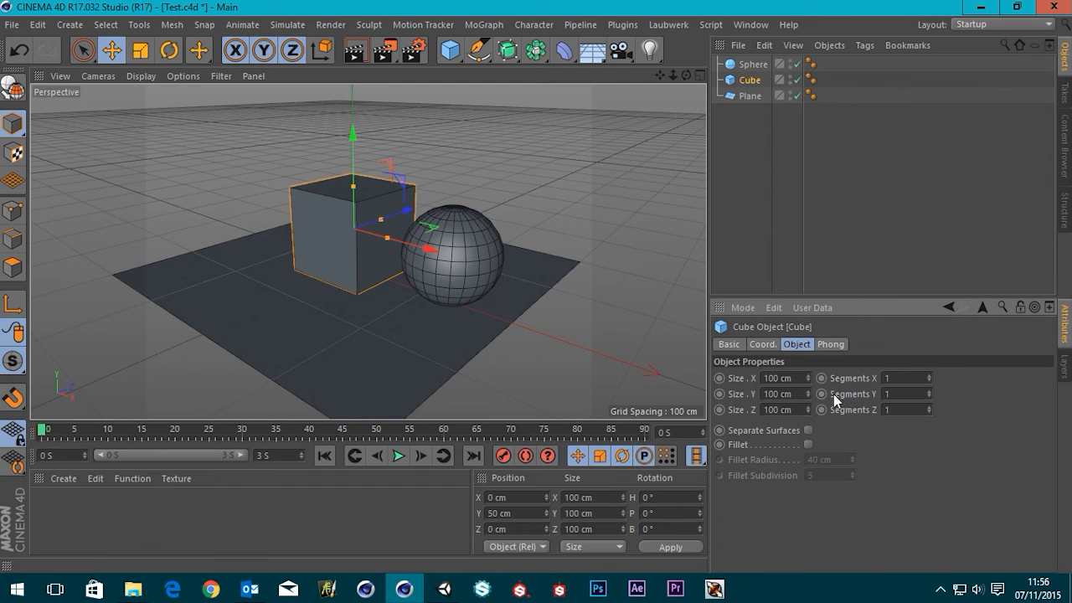
{"action": "double_click", "coordinate": [781, 379]}
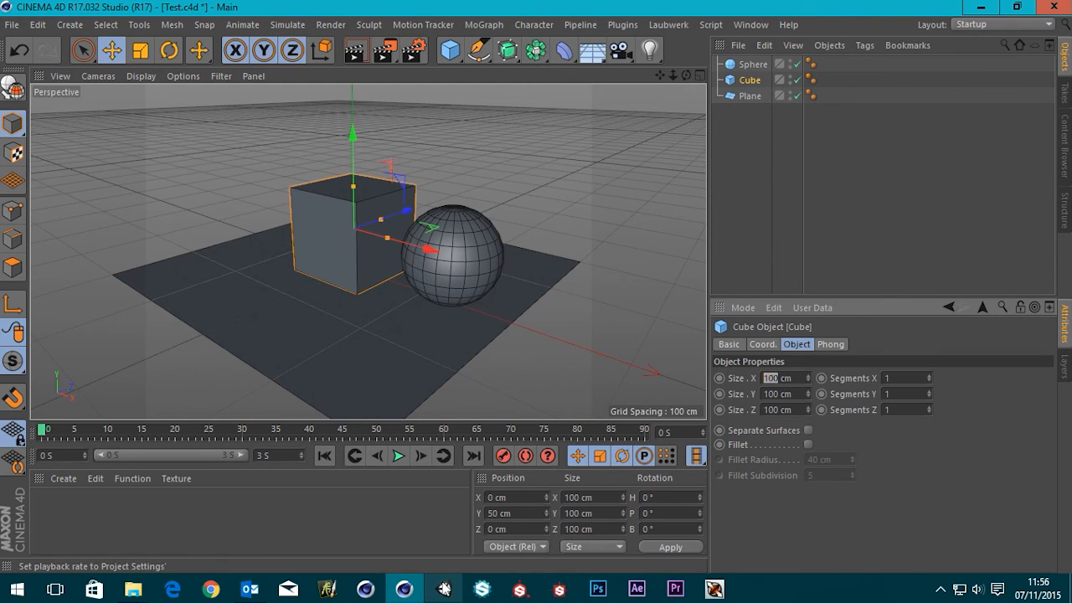
{"action": "left_click", "coordinate": [445, 589]}
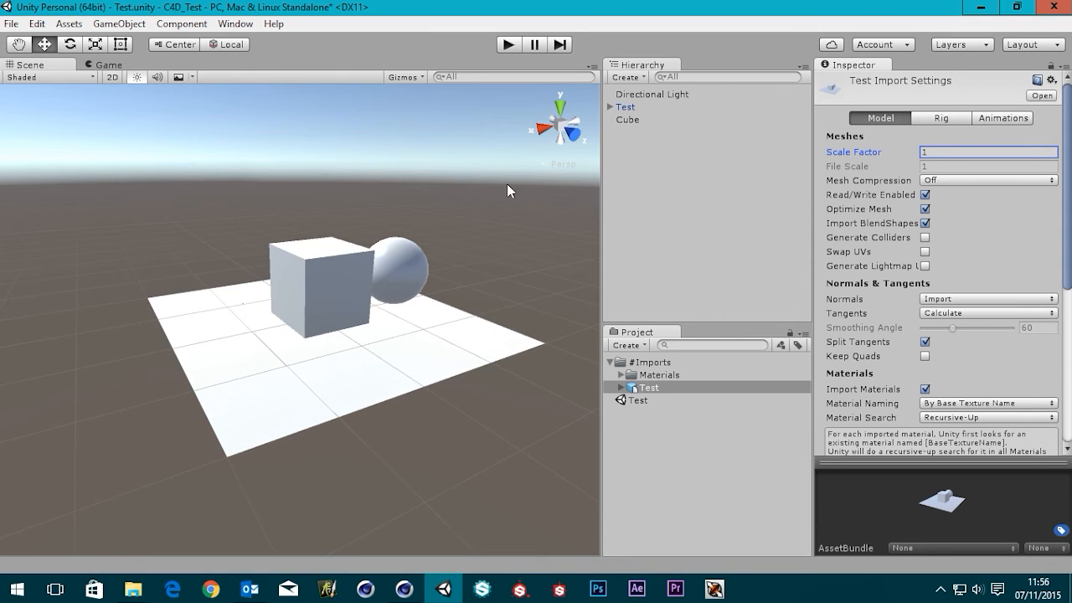
{"action": "left_click", "coordinate": [904, 153]}
{"action": "scroll", "coordinate": [287, 347], "scroll_direction": "down", "scroll_amount": 10}
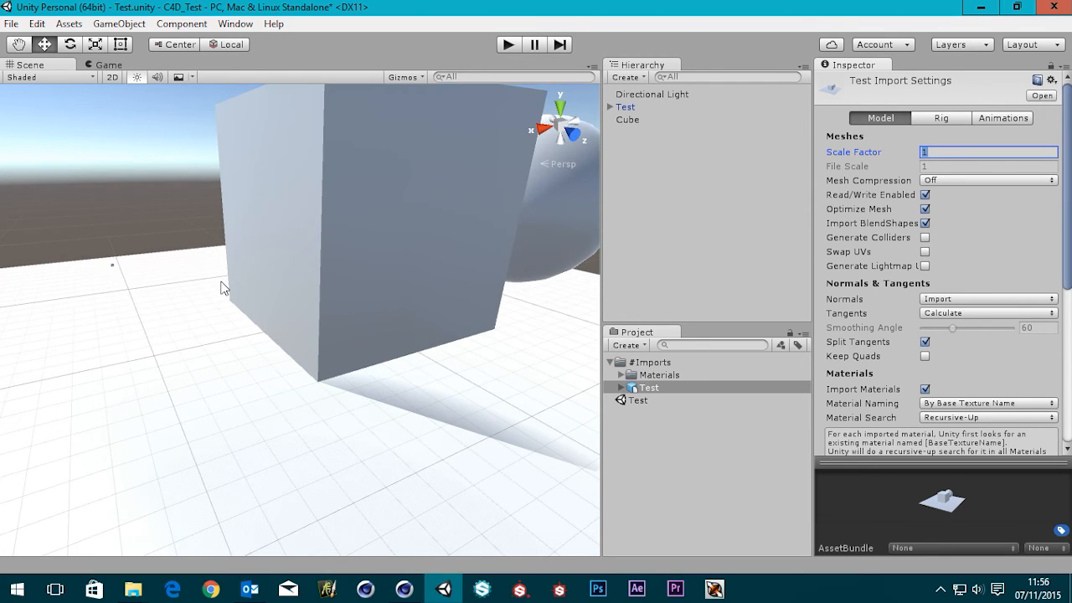
{"action": "middle_click_drag", "start_coordinate": [168, 270], "coordinate": [225, 297]}
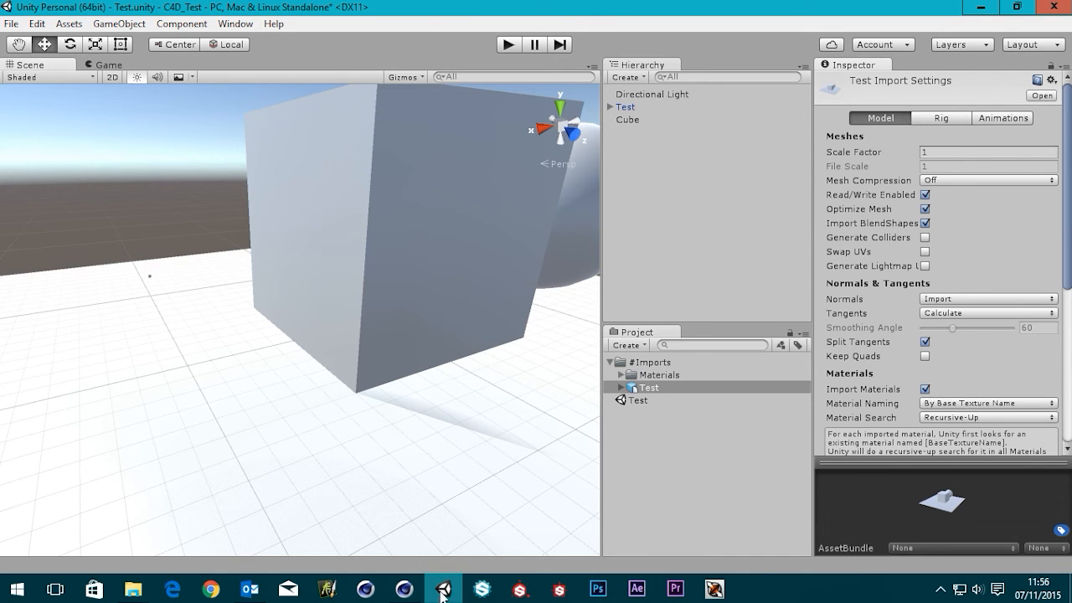
Step: In Cinema 4D, add a second cube, moved to about -515 cm along X, and set its X size to 100 cm
{"action": "left_click", "coordinate": [404, 590]}
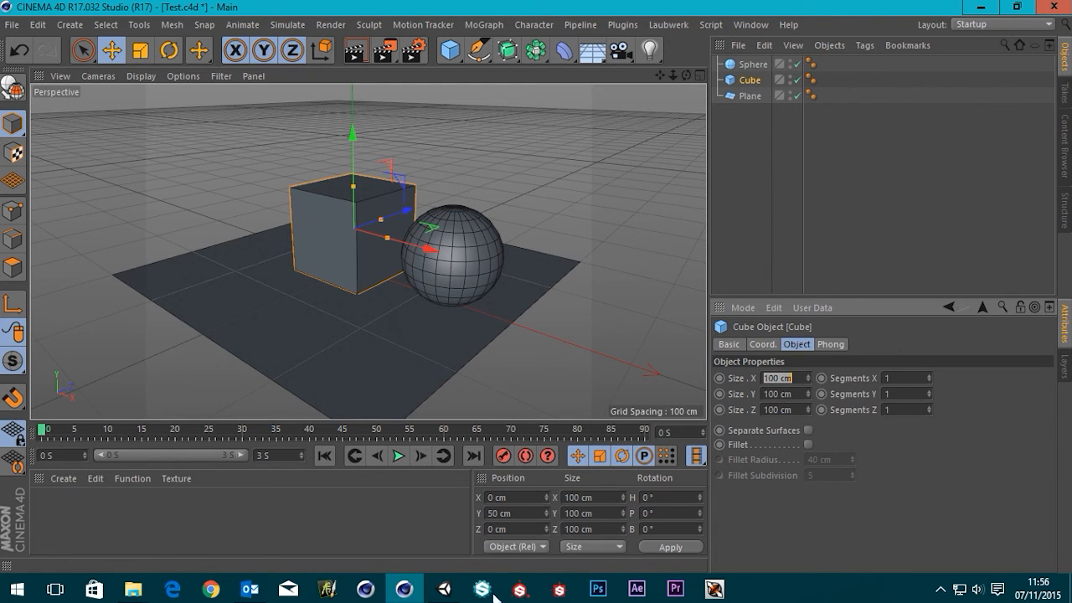
{"action": "mouse_move", "coordinate": [403, 589]}
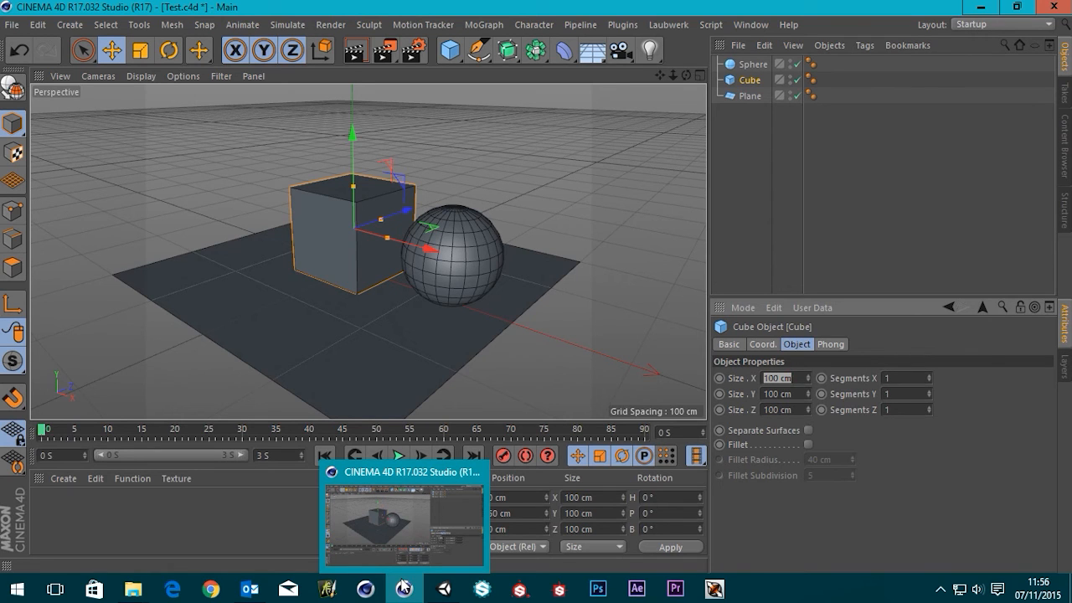
{"action": "scroll", "coordinate": [558, 234], "scroll_direction": "down", "scroll_amount": 5}
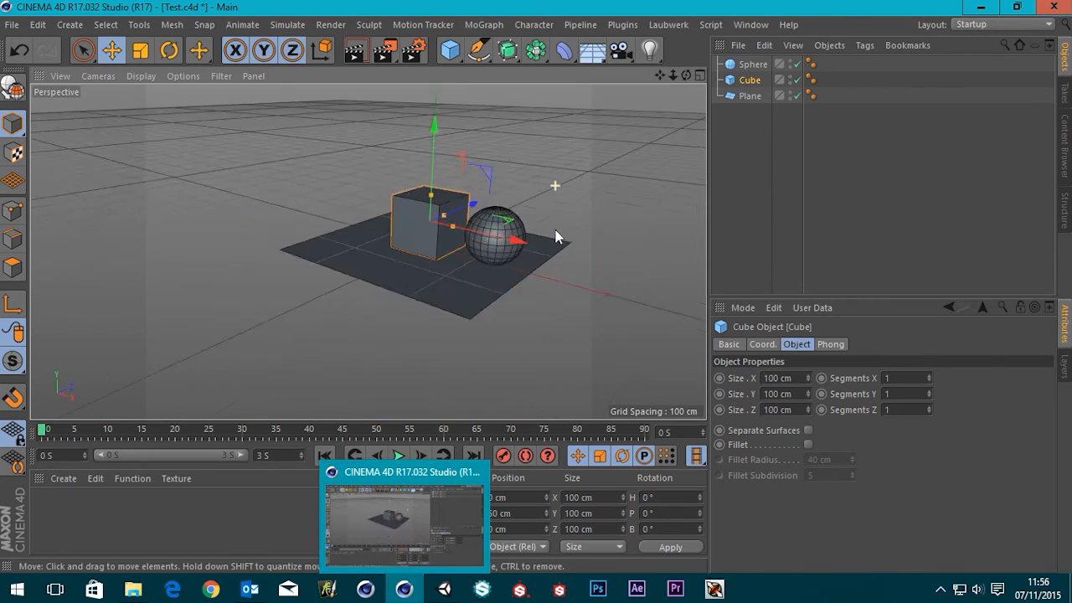
{"action": "left_click_drag", "start_coordinate": [450, 49], "coordinate": [592, 73]}
{"action": "left_click_drag", "start_coordinate": [604, 259], "coordinate": [512, 240]}
{"action": "scroll", "coordinate": [433, 217], "scroll_direction": "up", "scroll_amount": 6}
{"action": "scroll", "coordinate": [440, 214], "scroll_direction": "down", "scroll_amount": 3}
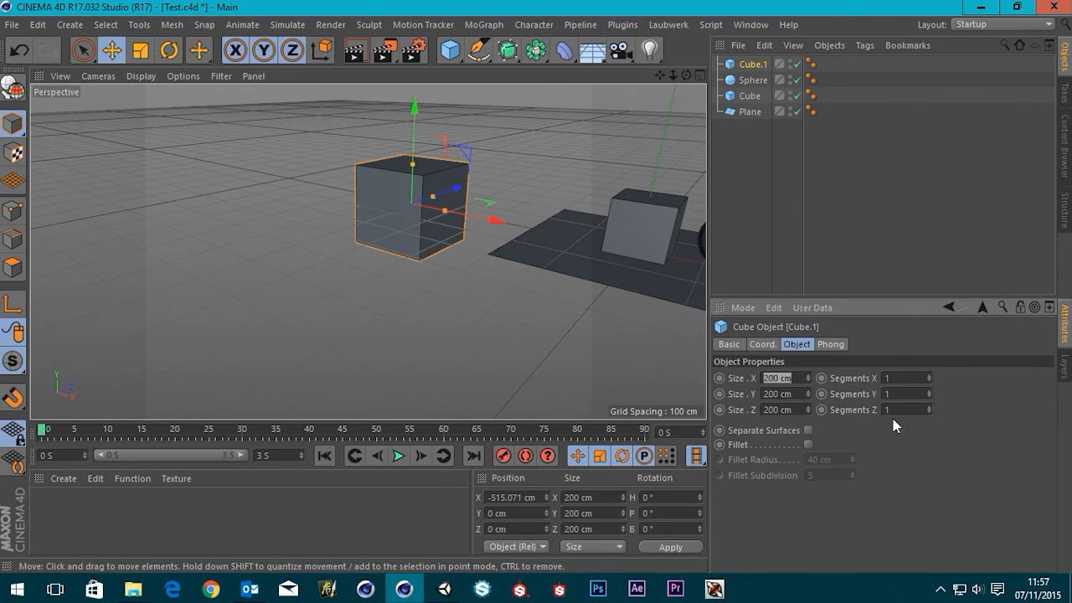
{"action": "left_click", "coordinate": [777, 378]}
{"action": "key", "text": "Return"}
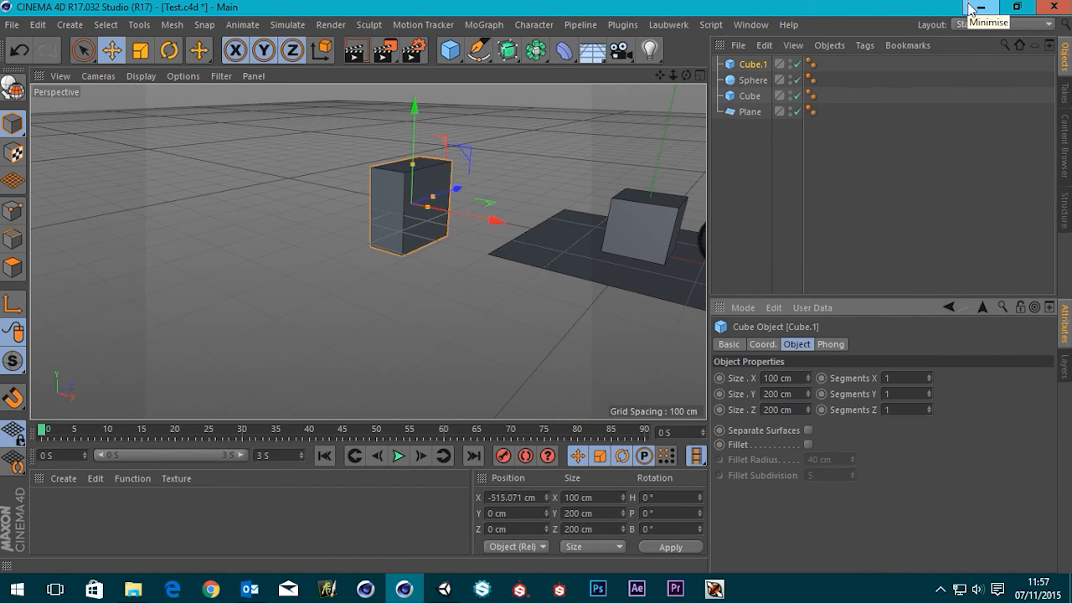
Step: Switch to Unity, set the Test model's import Scale Factor to 0.01 and apply the change
{"action": "left_click", "coordinate": [444, 589]}
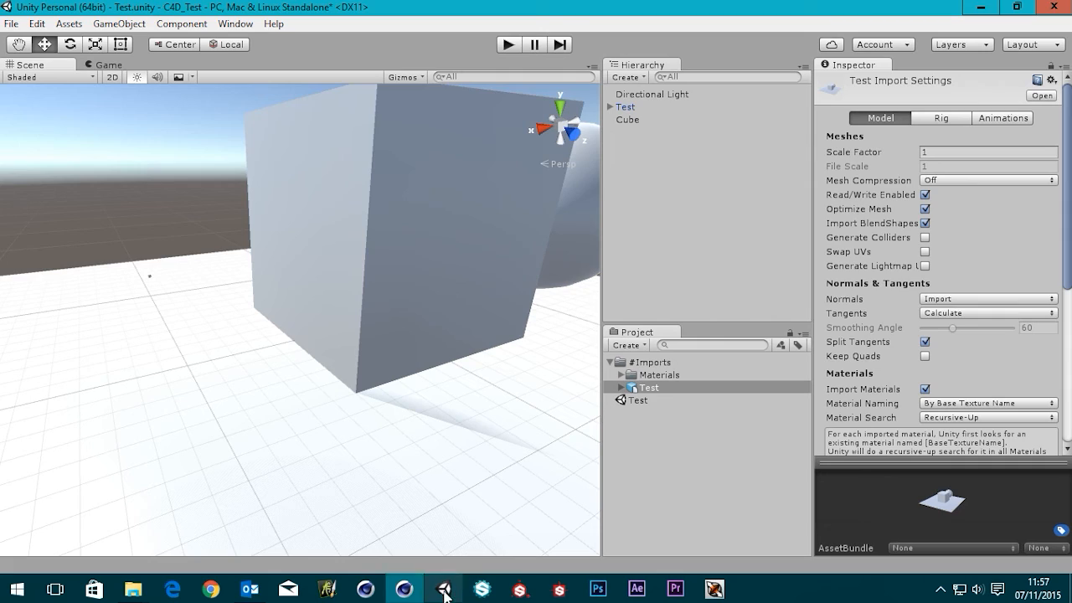
{"action": "left_click", "coordinate": [652, 389]}
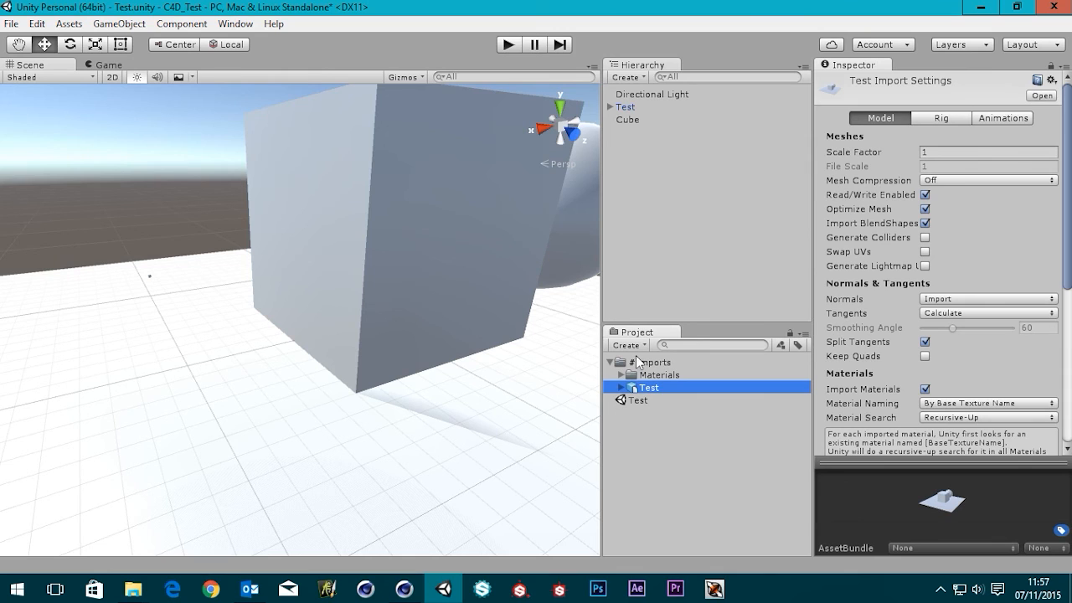
{"action": "left_click", "coordinate": [948, 150]}
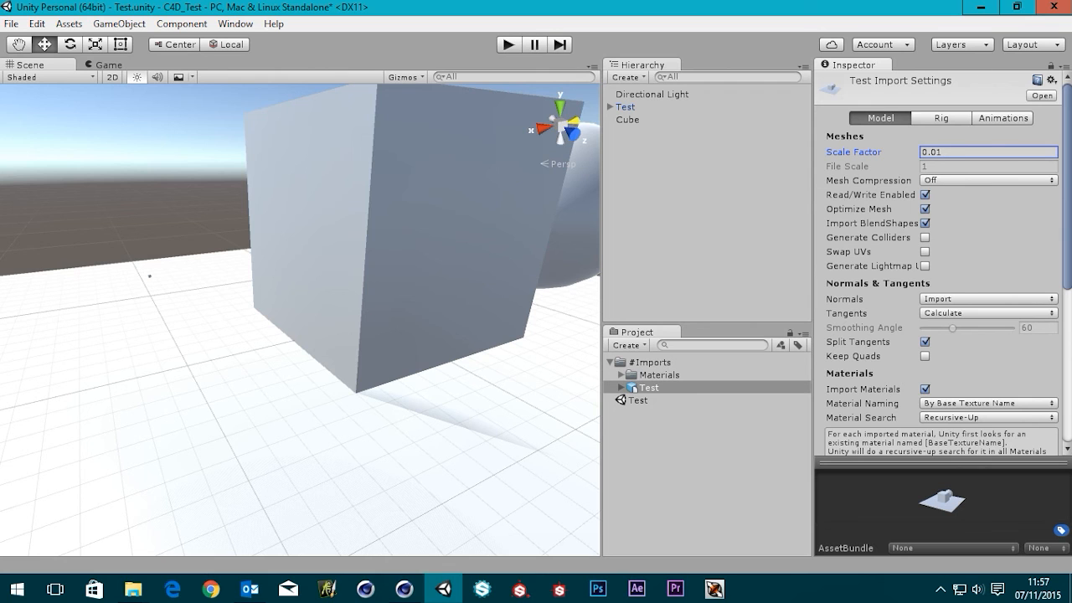
{"action": "scroll", "coordinate": [1064, 235], "scroll_direction": "down", "scroll_amount": 6}
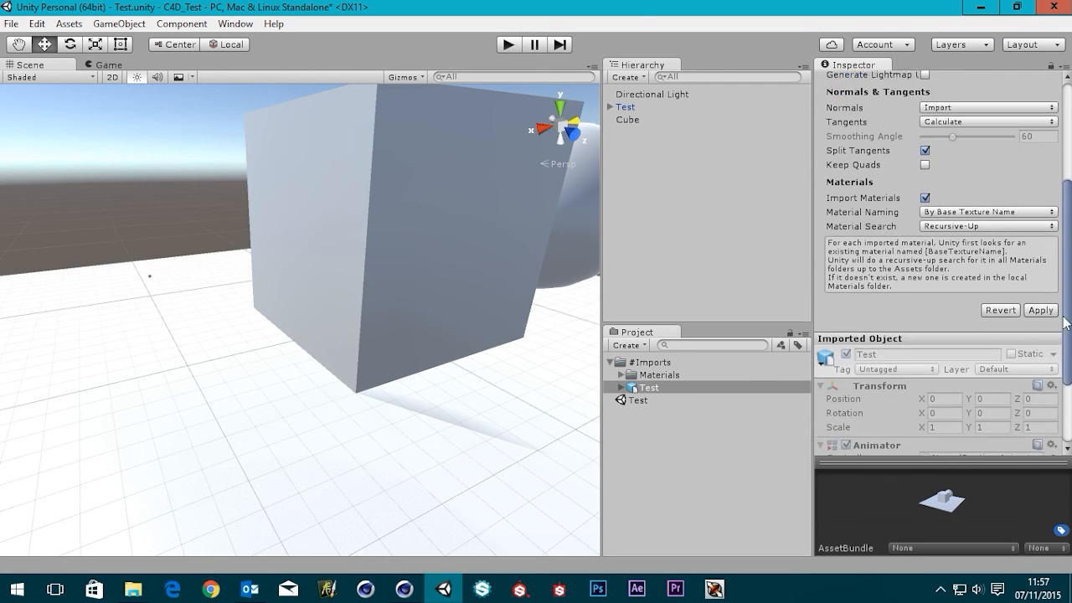
{"action": "left_click", "coordinate": [1043, 282]}
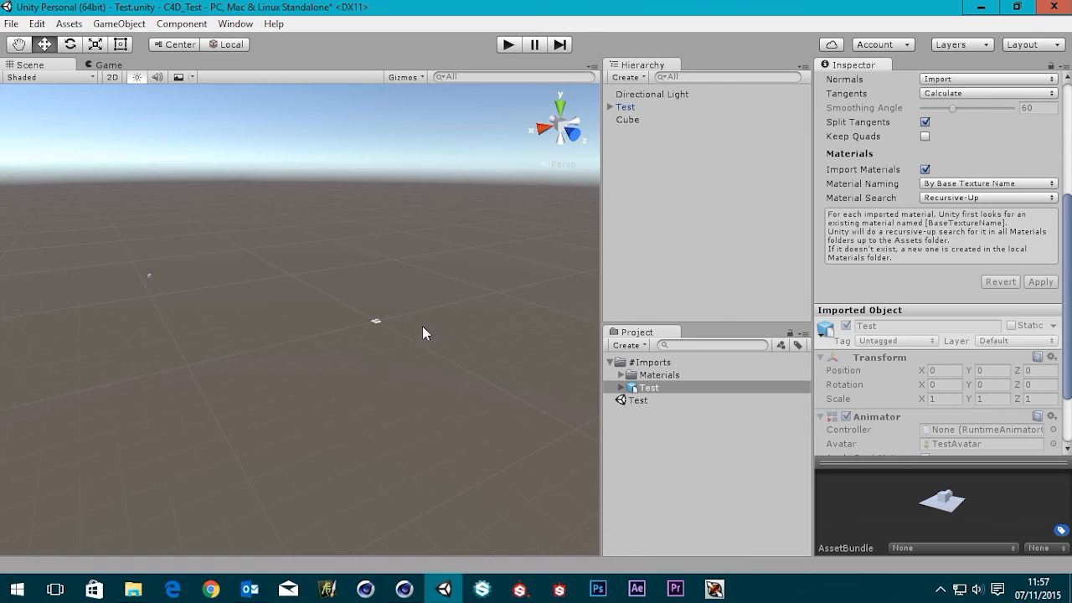
Step: Frame the Test model in the scene and inspect its rescaled cube, sphere and plane
{"action": "left_click", "coordinate": [625, 107]}
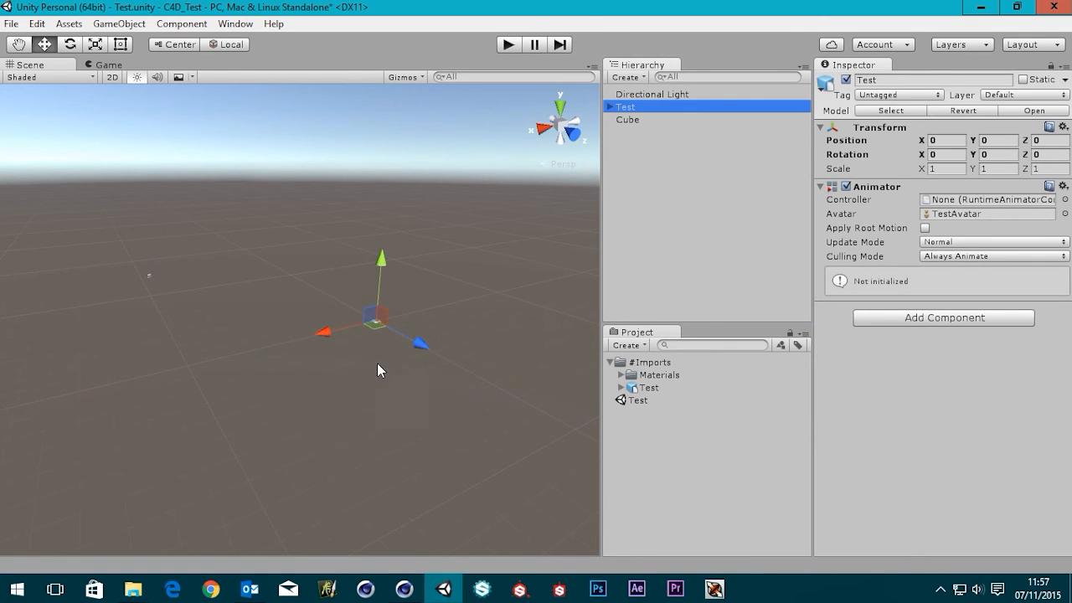
{"action": "key", "text": "f"}
{"action": "scroll", "coordinate": [286, 347], "scroll_direction": "up", "scroll_amount": 5}
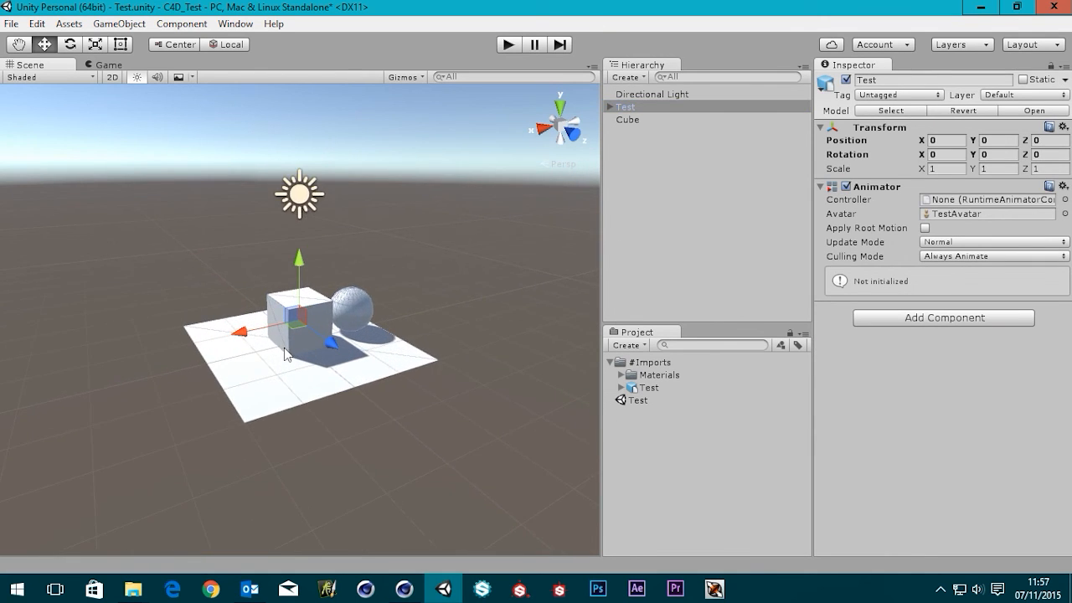
{"action": "left_click_drag", "start_coordinate": [343, 380], "coordinate": [213, 377], "text": "alt"}
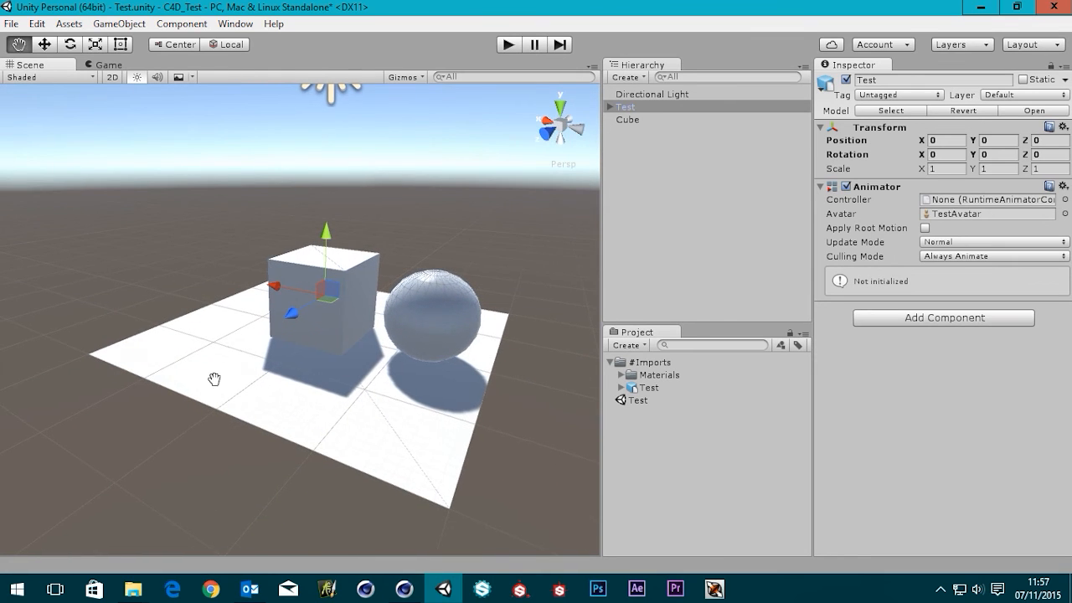
Step: Select the Unity Cube and set its position to 0 on the X, Y and Z axes
{"action": "left_click", "coordinate": [621, 120]}
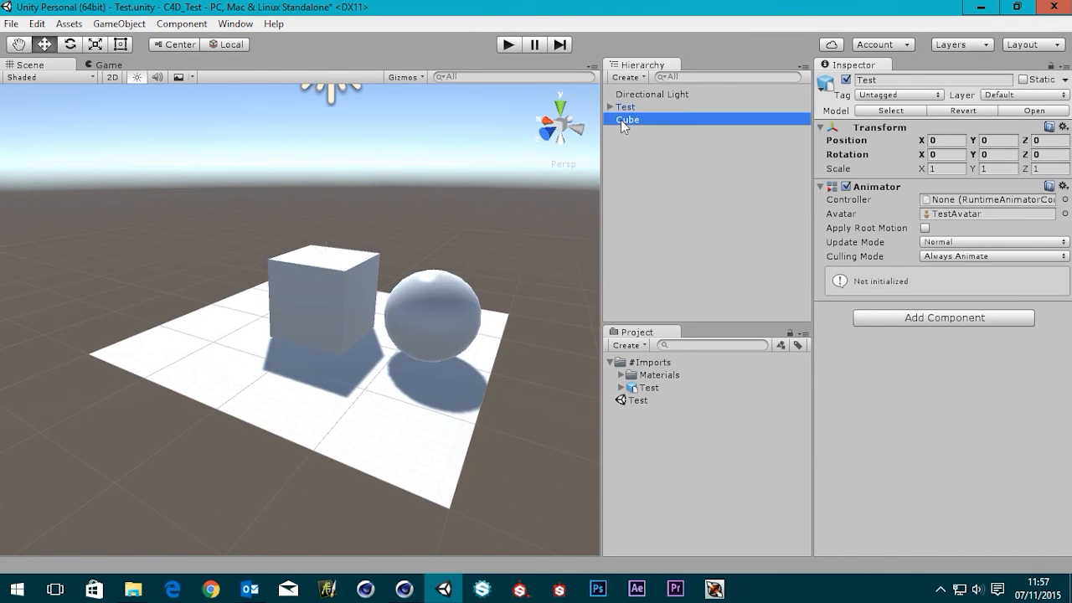
{"action": "scroll", "coordinate": [335, 166], "scroll_direction": "down", "scroll_amount": 3}
{"action": "key", "text": "f"}
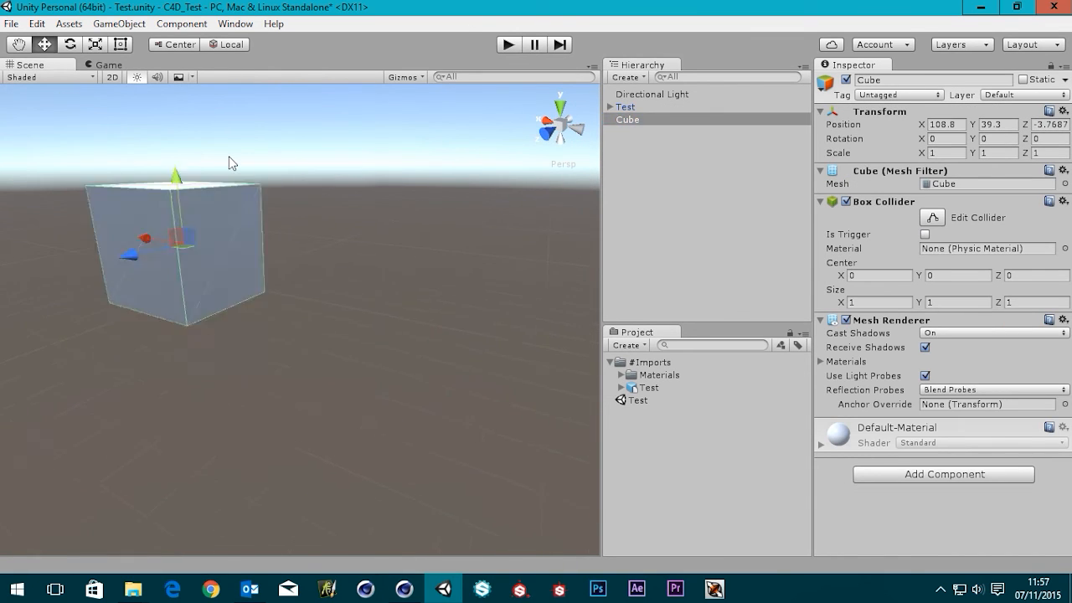
{"action": "left_click_drag", "start_coordinate": [239, 167], "coordinate": [508, 232], "text": "alt"}
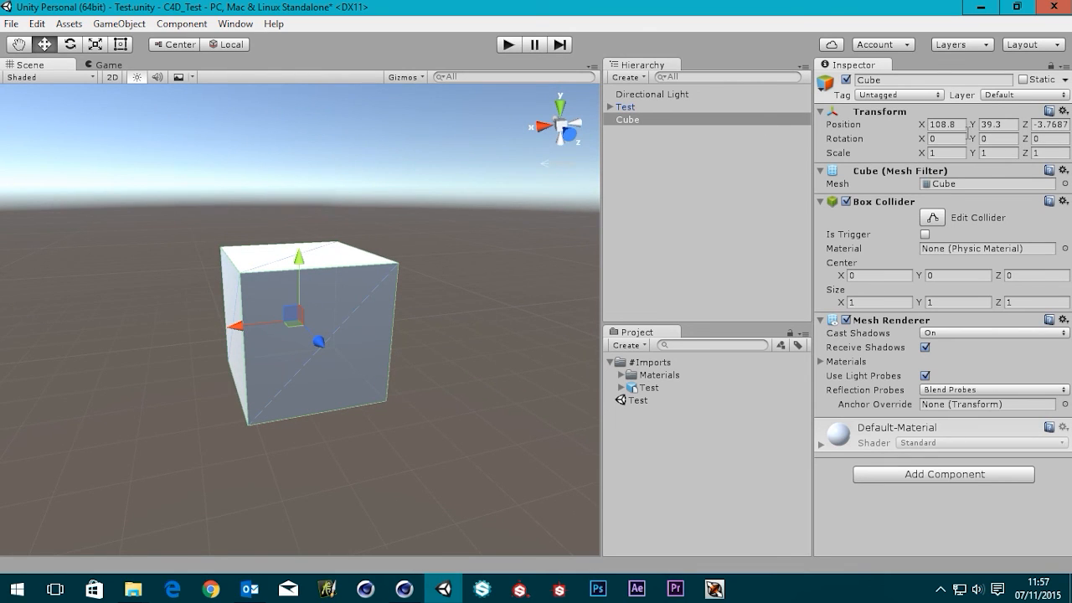
{"action": "left_click", "coordinate": [956, 125]}
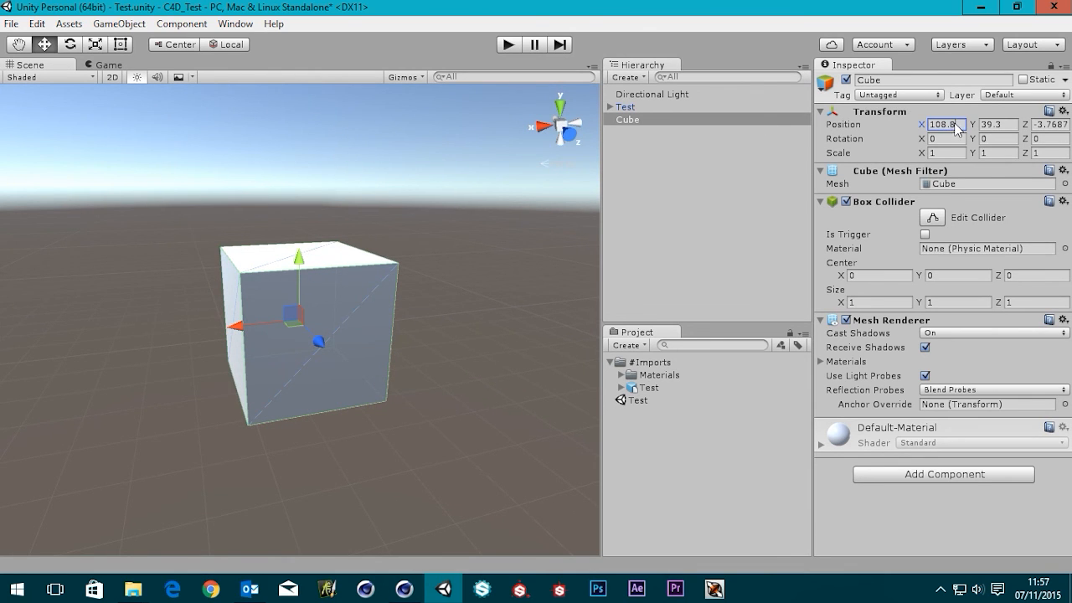
{"action": "left_click_drag", "start_coordinate": [960, 124], "coordinate": [908, 127]}
{"action": "type", "text": "0"}
{"action": "key", "text": "Tab"}
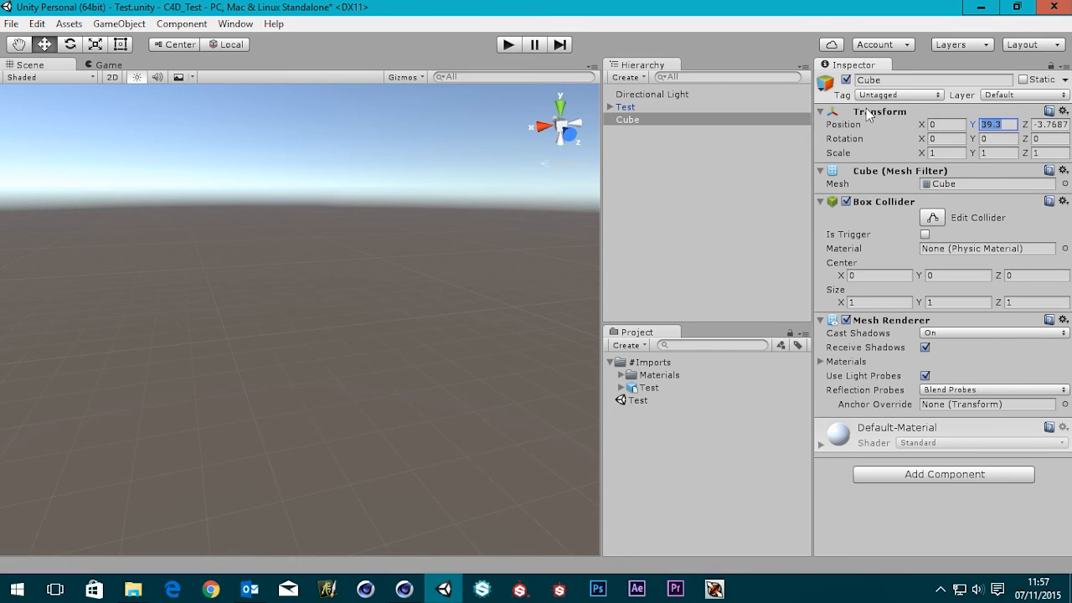
{"action": "type", "text": "0"}
{"action": "key", "text": "Tab"}
{"action": "type", "text": "0"}
{"action": "key", "text": "Tab"}
{"action": "key", "text": "f"}
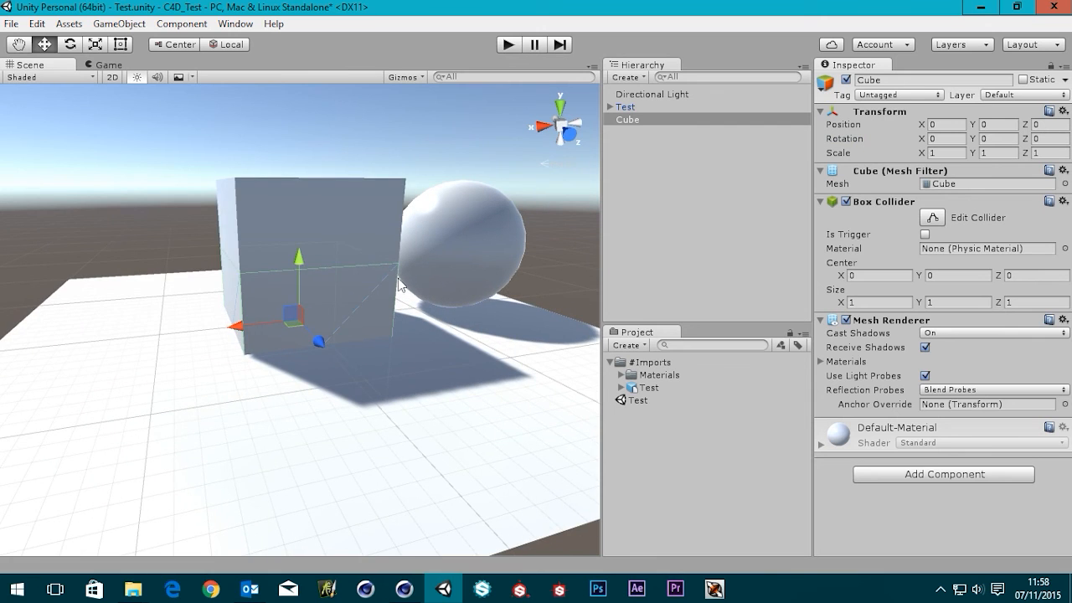
Step: Move the Unity Cube beside the imported cube, to about X 1.129 and Y 0.504, to compare their sizes
{"action": "left_click_drag", "start_coordinate": [398, 278], "coordinate": [350, 313], "text": "alt"}
{"action": "left_click_drag", "start_coordinate": [247, 323], "coordinate": [129, 211]}
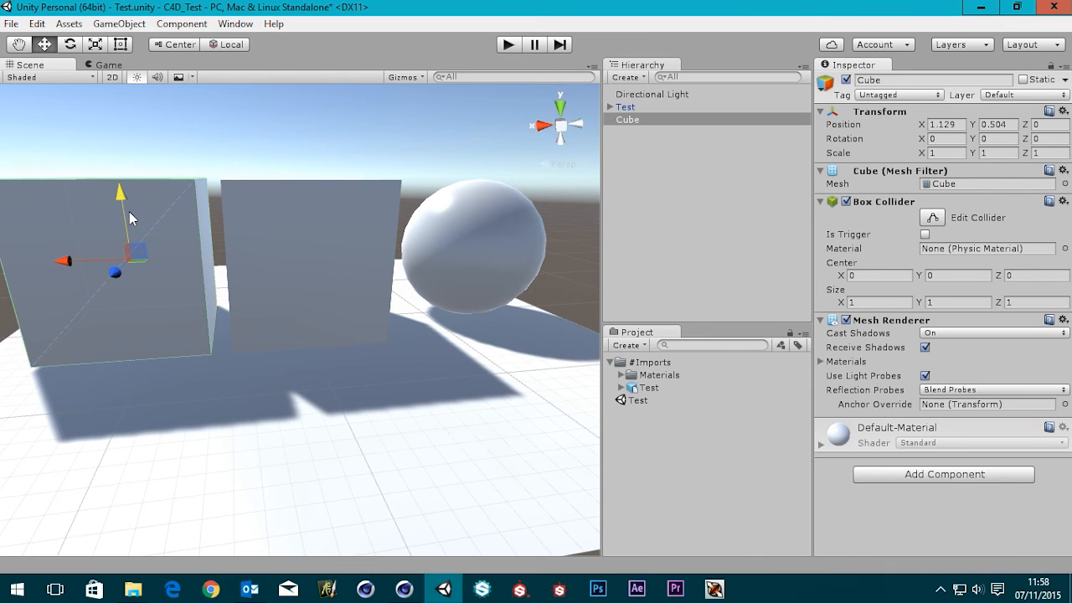
{"action": "left_click_drag", "start_coordinate": [343, 208], "coordinate": [365, 290], "text": "alt"}
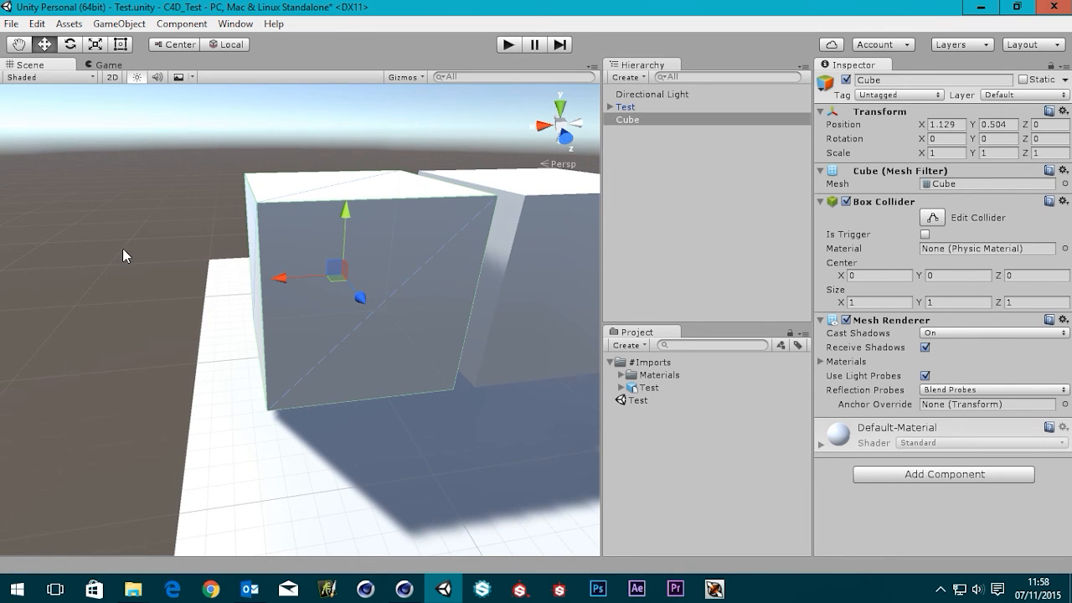
{"action": "scroll", "coordinate": [124, 251], "scroll_direction": "down", "scroll_amount": 5}
{"action": "middle_click_drag", "start_coordinate": [491, 321], "coordinate": [432, 283], "text": "alt"}
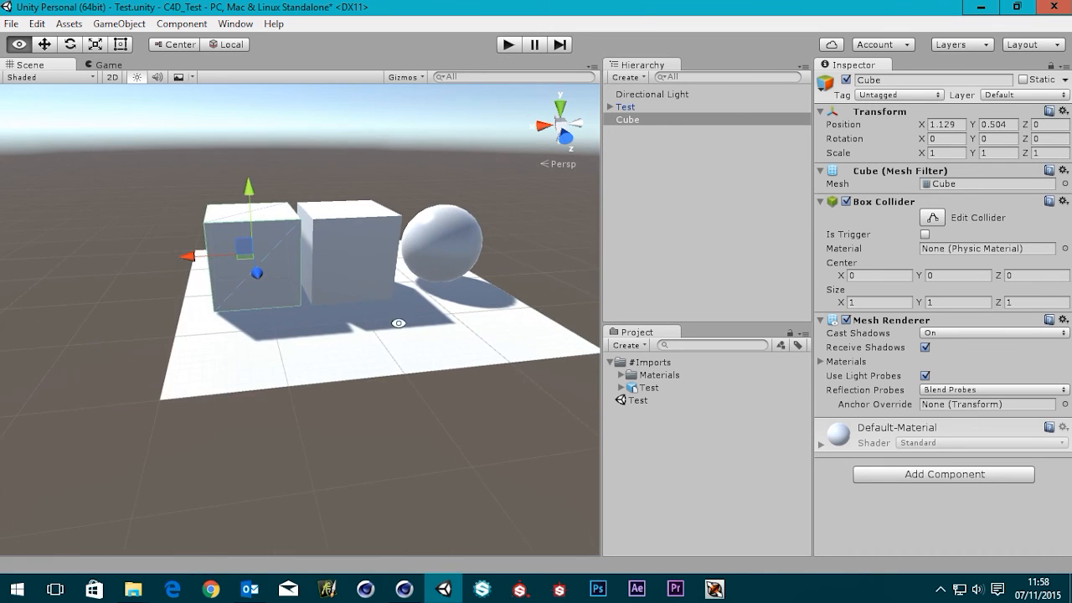
{"action": "left_click_drag", "start_coordinate": [399, 323], "coordinate": [654, 418], "text": "alt"}
Step: Show the Test model's import settings and compare the imported cube with the Unity Cube in the scene
{"action": "left_click", "coordinate": [650, 388]}
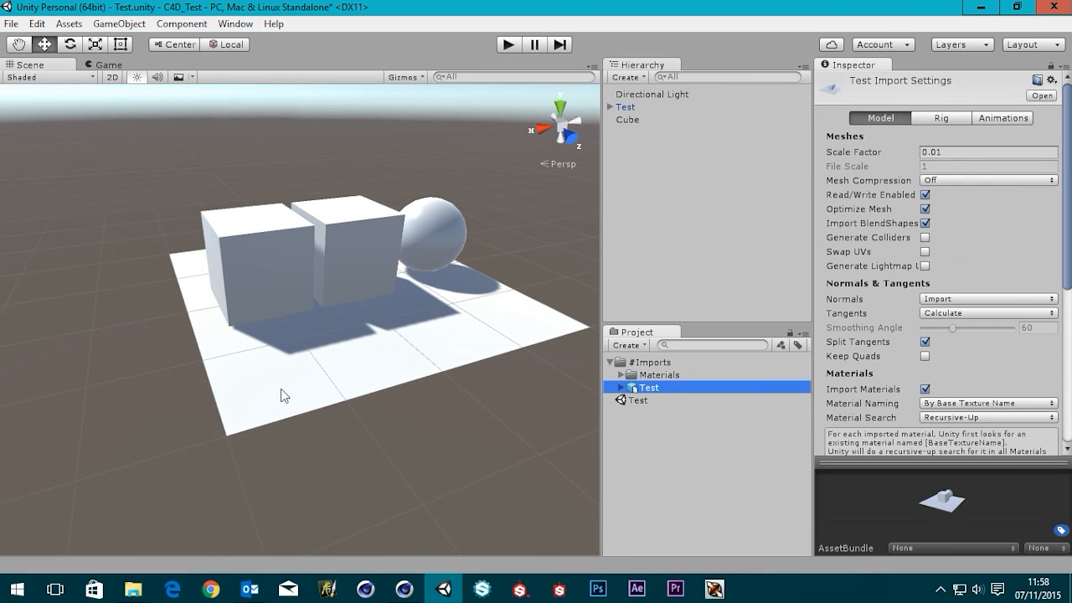
{"action": "scroll", "coordinate": [243, 344], "scroll_direction": "down", "scroll_amount": 8}
{"action": "scroll", "coordinate": [375, 324], "scroll_direction": "up", "scroll_amount": 9}
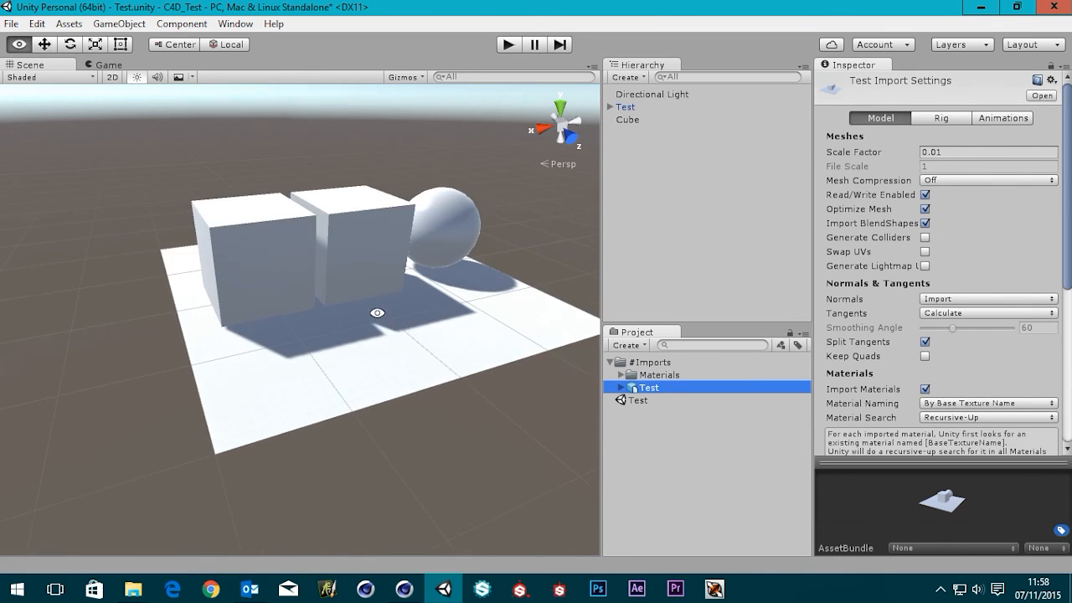
{"action": "left_click_drag", "start_coordinate": [377, 313], "coordinate": [378, 364], "text": "alt"}
{"action": "scroll", "coordinate": [367, 358], "scroll_direction": "down", "scroll_amount": 3}
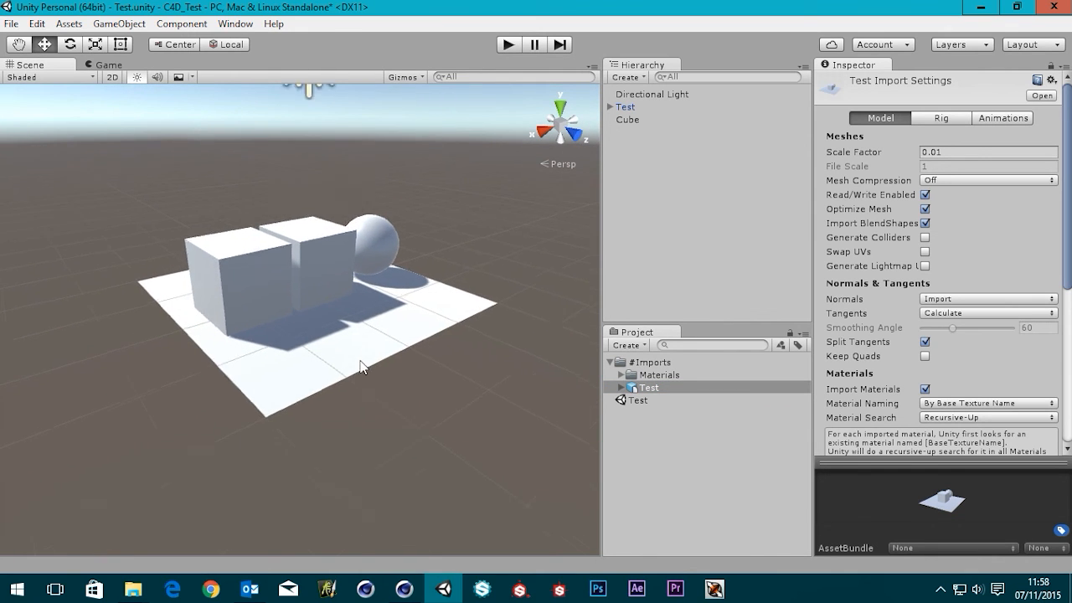
{"action": "scroll", "coordinate": [339, 334], "scroll_direction": "down", "scroll_amount": 2}
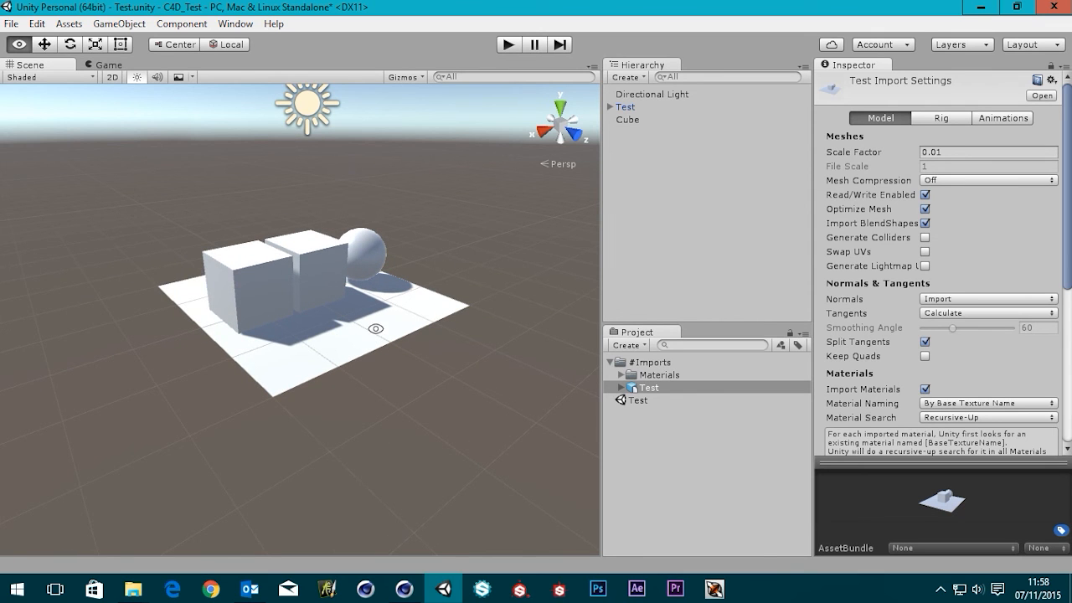
{"action": "left_click_drag", "start_coordinate": [374, 328], "coordinate": [327, 306], "text": "alt"}
{"action": "scroll", "coordinate": [356, 328], "scroll_direction": "up", "scroll_amount": 2}
{"action": "scroll", "coordinate": [365, 297], "scroll_direction": "down", "scroll_amount": 2}
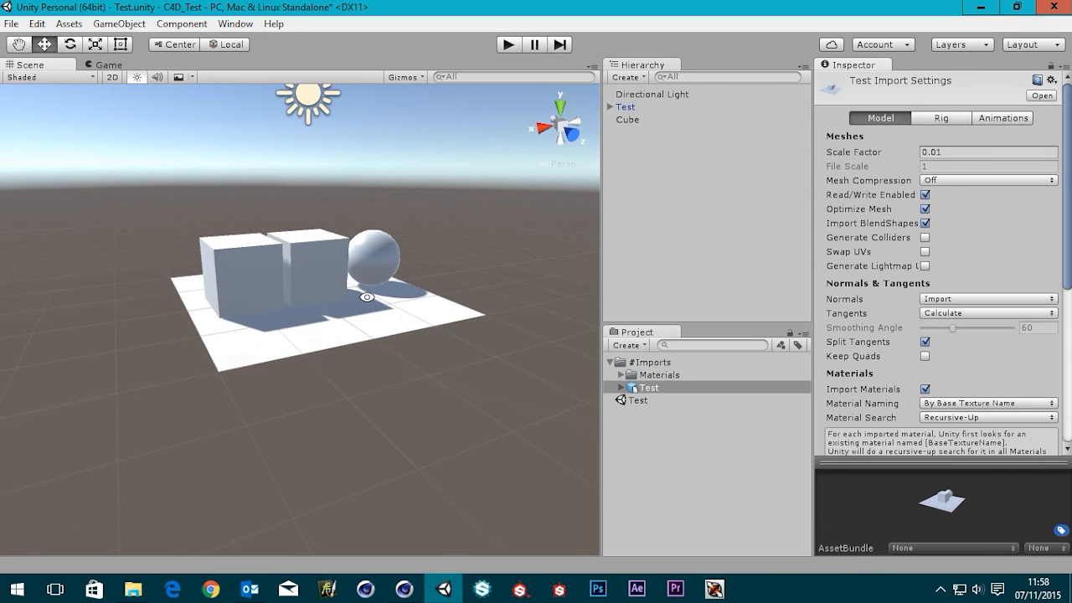
{"action": "middle_click_drag", "start_coordinate": [367, 299], "coordinate": [399, 377]}
{"action": "left_click_drag", "start_coordinate": [399, 376], "coordinate": [373, 360], "text": "alt"}
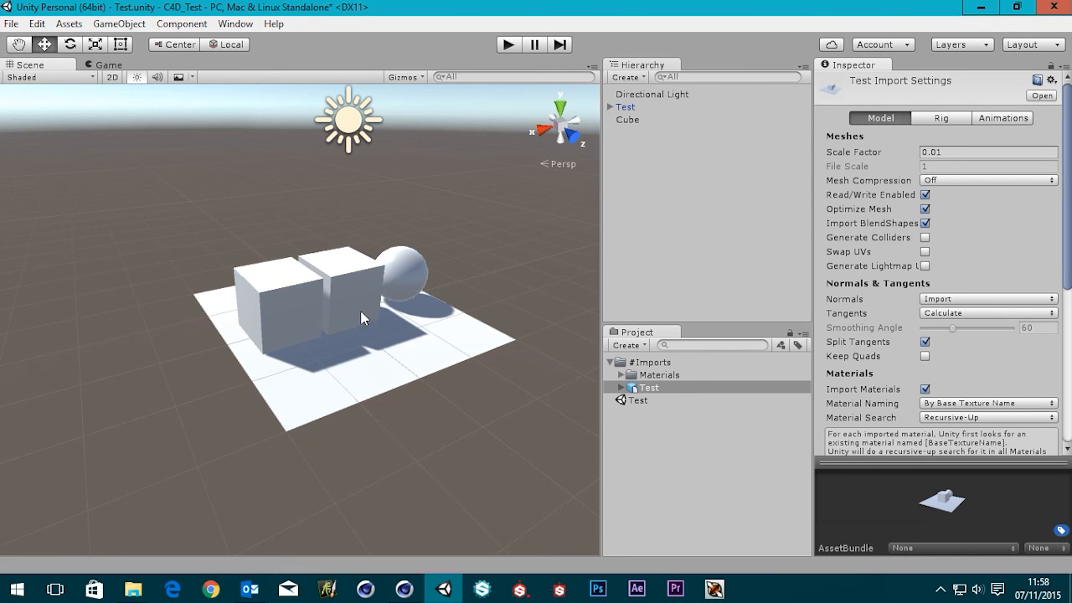
{"action": "scroll", "coordinate": [356, 352], "scroll_direction": "up", "scroll_amount": 4}
{"action": "scroll", "coordinate": [376, 379], "scroll_direction": "down", "scroll_amount": 2}
{"action": "left_click_drag", "start_coordinate": [383, 348], "coordinate": [352, 324], "text": "alt"}
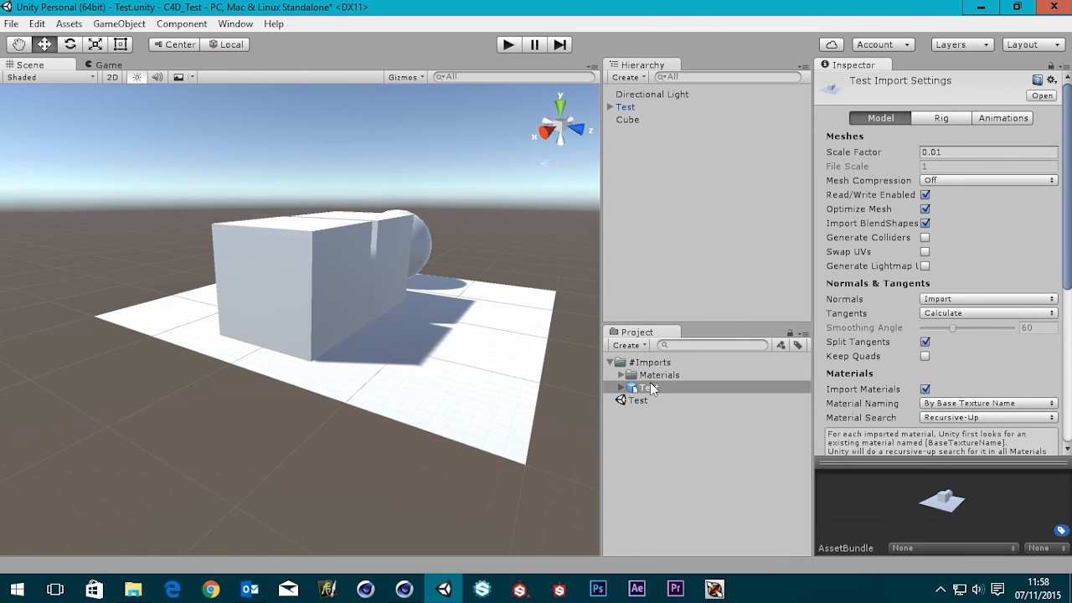
{"action": "left_click_drag", "start_coordinate": [442, 171], "coordinate": [452, 300], "text": "alt"}
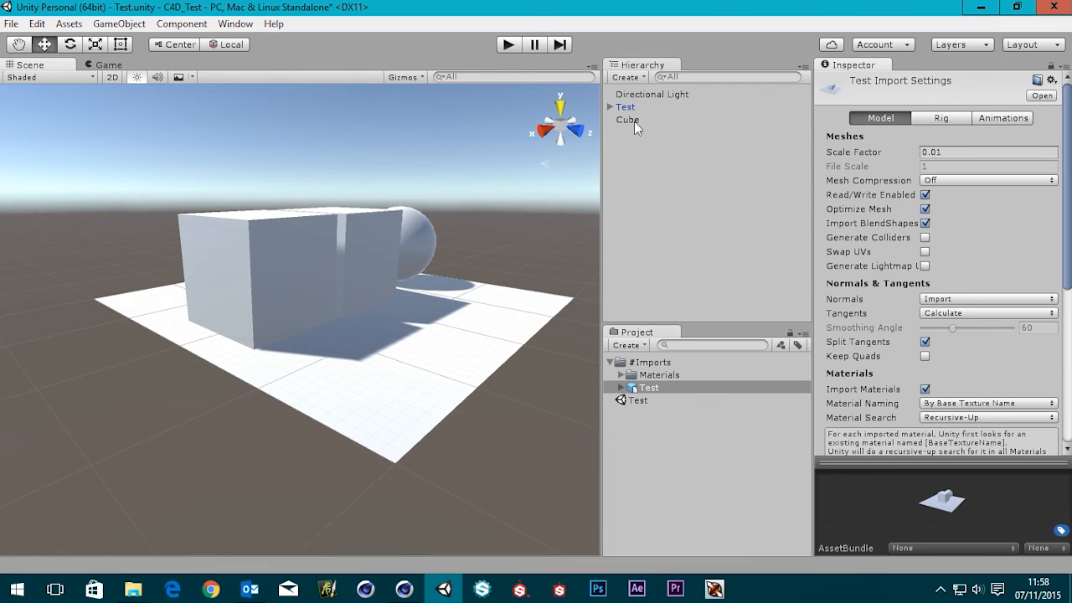
{"action": "scroll", "coordinate": [327, 252], "scroll_direction": "up", "scroll_amount": 5}
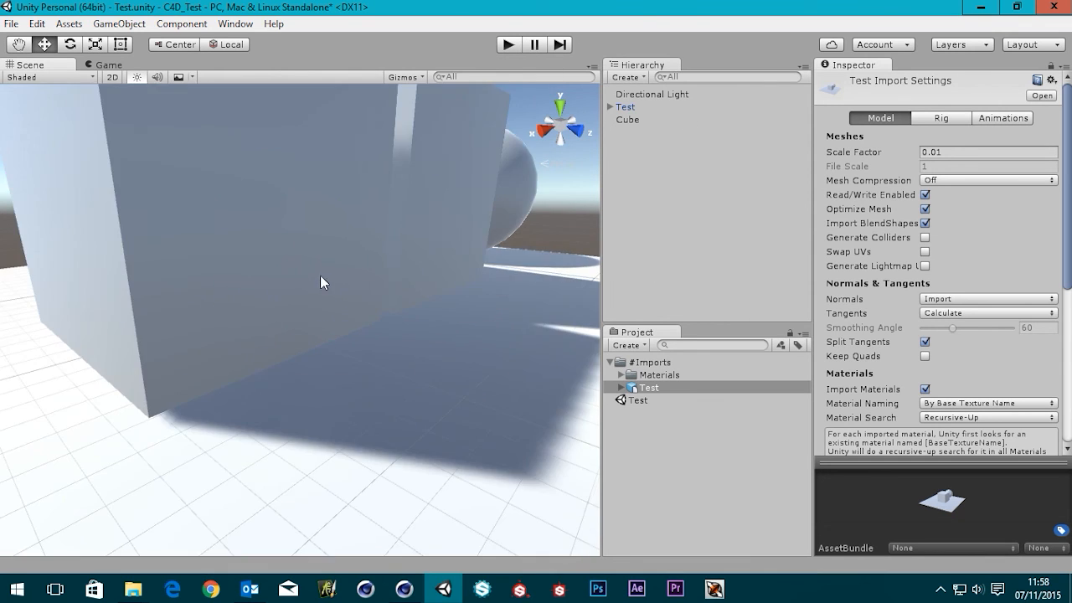
{"action": "scroll", "coordinate": [321, 280], "scroll_direction": "down", "scroll_amount": 5}
{"action": "left_click_drag", "start_coordinate": [410, 267], "coordinate": [382, 291], "text": "alt"}
{"action": "scroll", "coordinate": [401, 308], "scroll_direction": "up", "scroll_amount": 5}
{"action": "scroll", "coordinate": [384, 301], "scroll_direction": "down", "scroll_amount": 3}
{"action": "scroll", "coordinate": [386, 276], "scroll_direction": "down", "scroll_amount": 5}
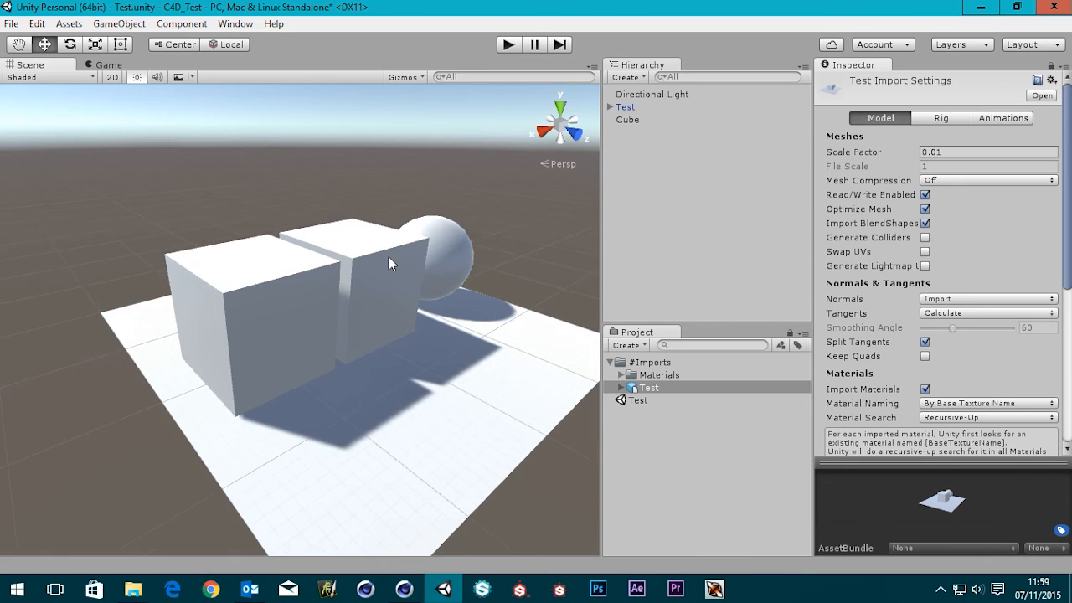
{"action": "left_click_drag", "start_coordinate": [360, 334], "coordinate": [317, 322], "text": "alt"}
{"action": "scroll", "coordinate": [360, 328], "scroll_direction": "up", "scroll_amount": 3}
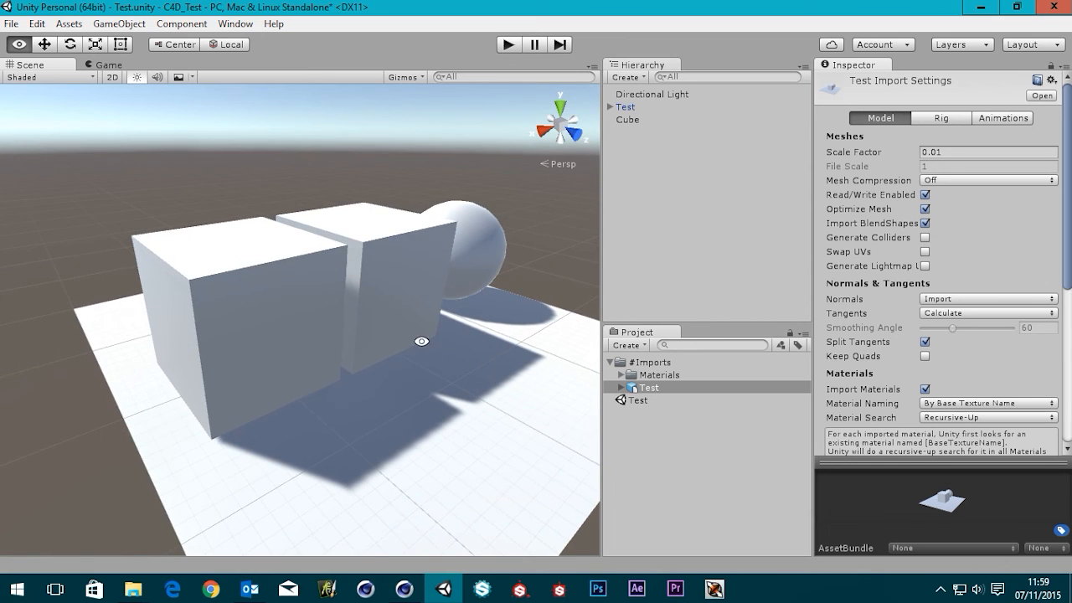
{"action": "left_click_drag", "start_coordinate": [419, 338], "coordinate": [365, 357], "text": "alt"}
{"action": "scroll", "coordinate": [366, 358], "scroll_direction": "up", "scroll_amount": 5}
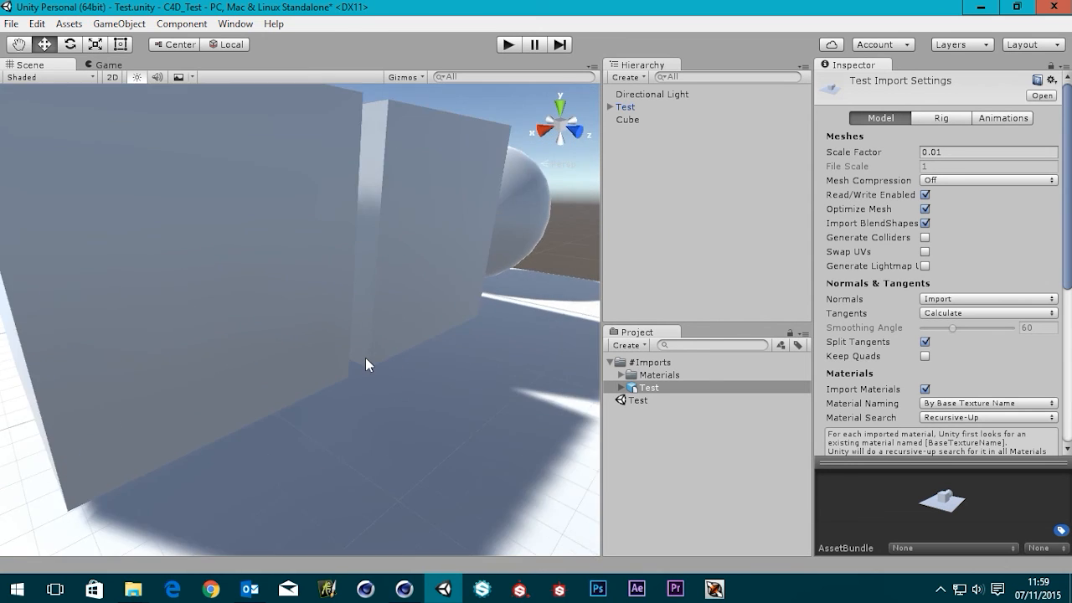
{"action": "scroll", "coordinate": [367, 357], "scroll_direction": "down", "scroll_amount": 7}
{"action": "mouse_move", "coordinate": [382, 323]}
{"action": "left_mouse_down", "text": "alt"}
{"action": "mouse_move", "coordinate": [369, 354]}
{"action": "mouse_move", "coordinate": [378, 331]}
{"action": "left_mouse_up", "text": "alt"}
{"action": "scroll", "coordinate": [383, 338], "scroll_direction": "down", "scroll_amount": 4}
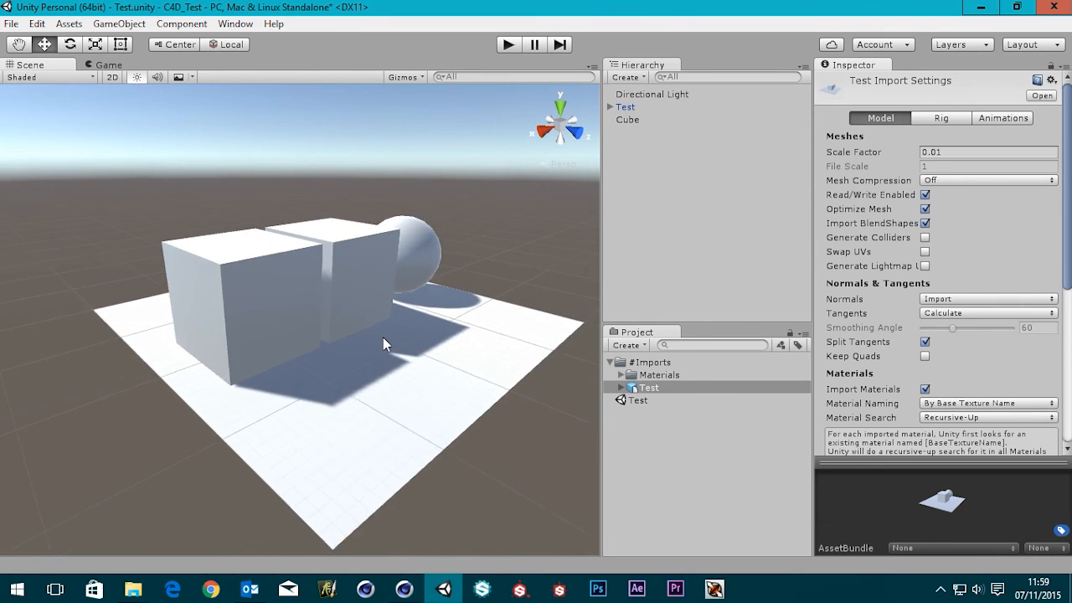
{"action": "scroll", "coordinate": [384, 337], "scroll_direction": "up", "scroll_amount": 5}
{"action": "left_click_drag", "start_coordinate": [392, 340], "coordinate": [360, 364], "text": "alt"}
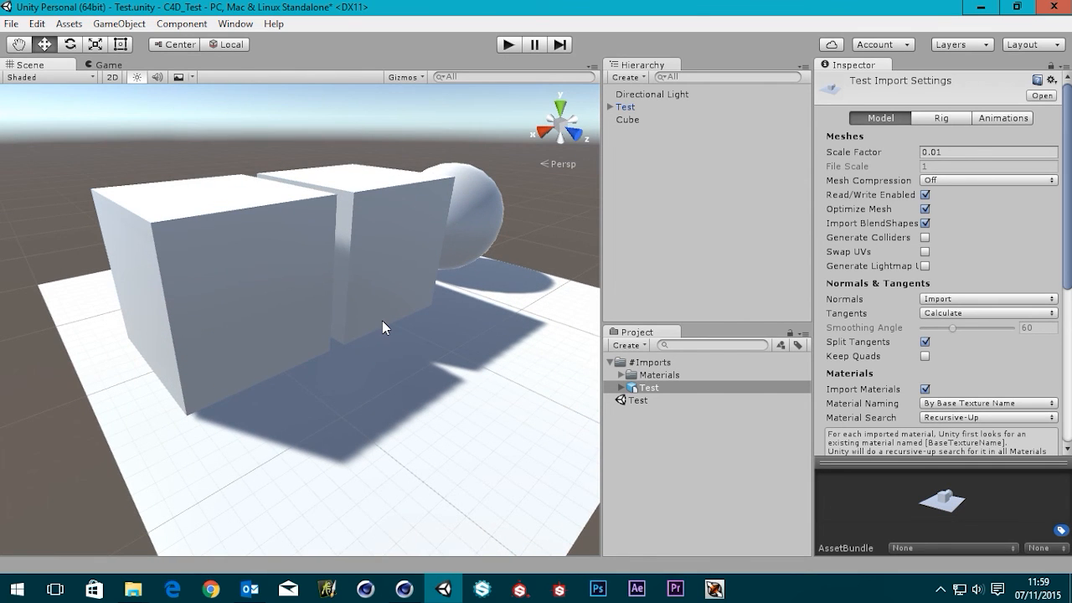
{"action": "scroll", "coordinate": [382, 321], "scroll_direction": "down", "scroll_amount": 2}
{"action": "left_click_drag", "start_coordinate": [391, 321], "coordinate": [413, 362], "text": "alt"}
{"action": "scroll", "coordinate": [394, 327], "scroll_direction": "up", "scroll_amount": 4}
{"action": "scroll", "coordinate": [394, 328], "scroll_direction": "down", "scroll_amount": 5}
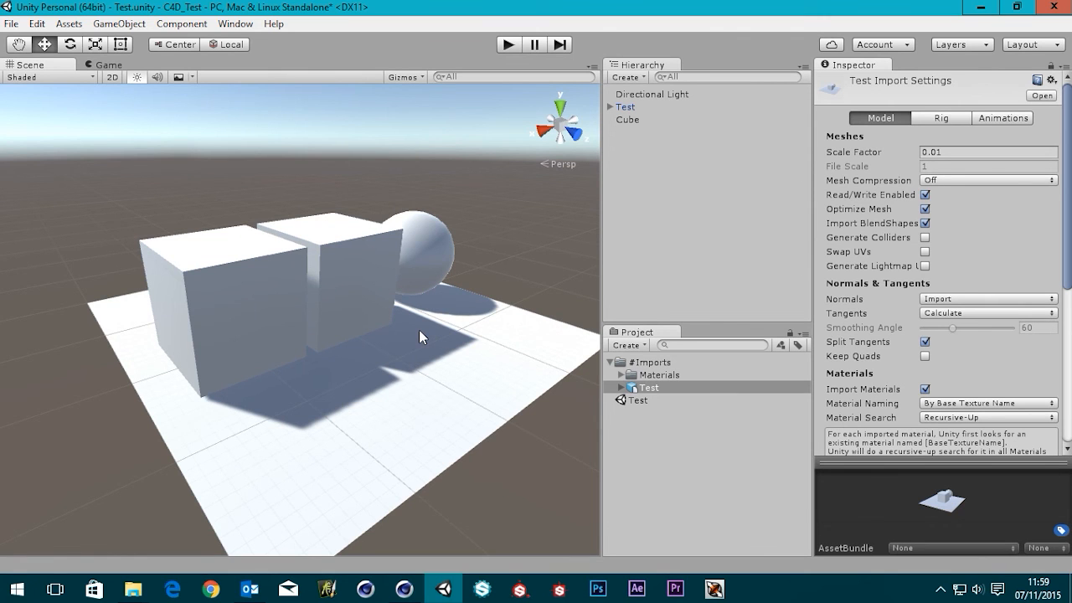
{"action": "scroll", "coordinate": [419, 329], "scroll_direction": "down", "scroll_amount": 2}
{"action": "scroll", "coordinate": [419, 330], "scroll_direction": "up", "scroll_amount": 3}
{"action": "mouse_move", "coordinate": [334, 372]}
{"action": "left_mouse_down", "text": "alt"}
{"action": "mouse_move", "coordinate": [376, 330]}
{"action": "mouse_move", "coordinate": [347, 357]}
{"action": "left_mouse_up", "text": "alt"}
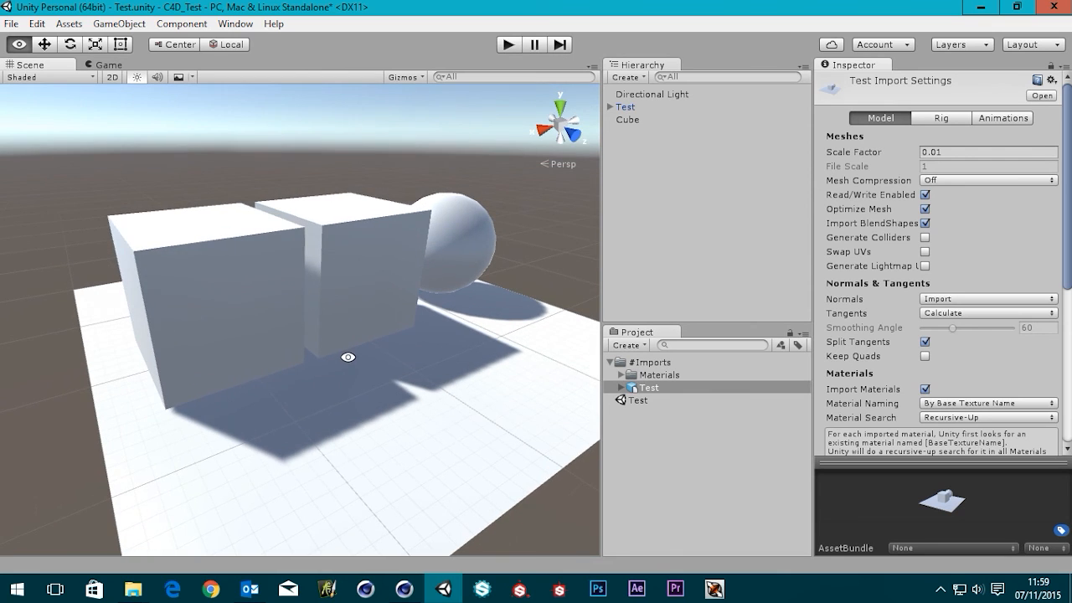
{"action": "scroll", "coordinate": [361, 348], "scroll_direction": "down", "scroll_amount": 3}
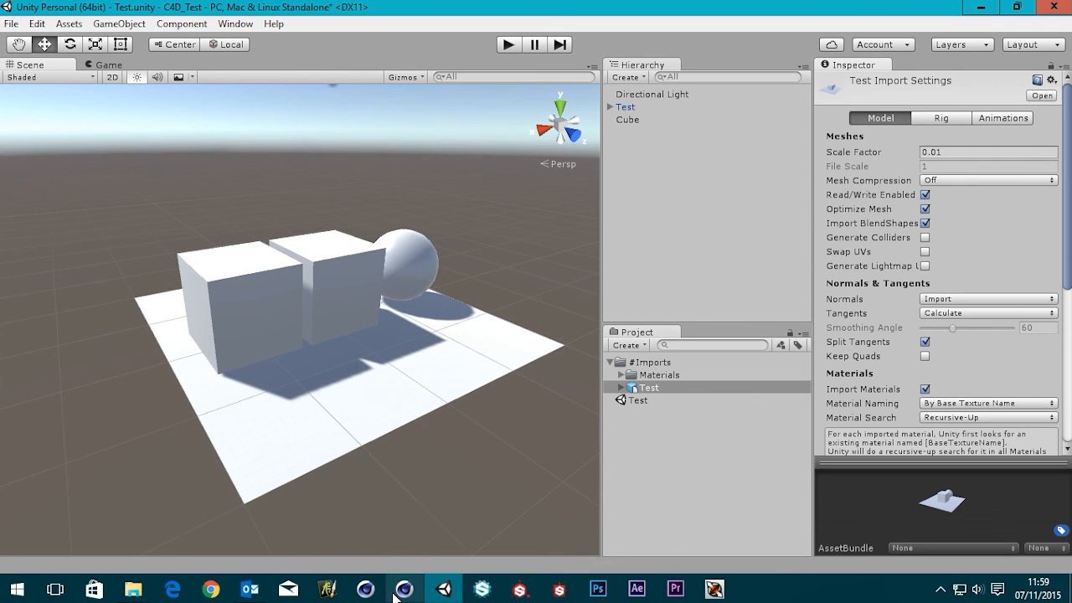
Step: Switch to Cinema 4D and delete the second cube, the one with the 100 cm X size
{"action": "mouse_move", "coordinate": [403, 593]}
{"action": "left_click", "coordinate": [437, 530]}
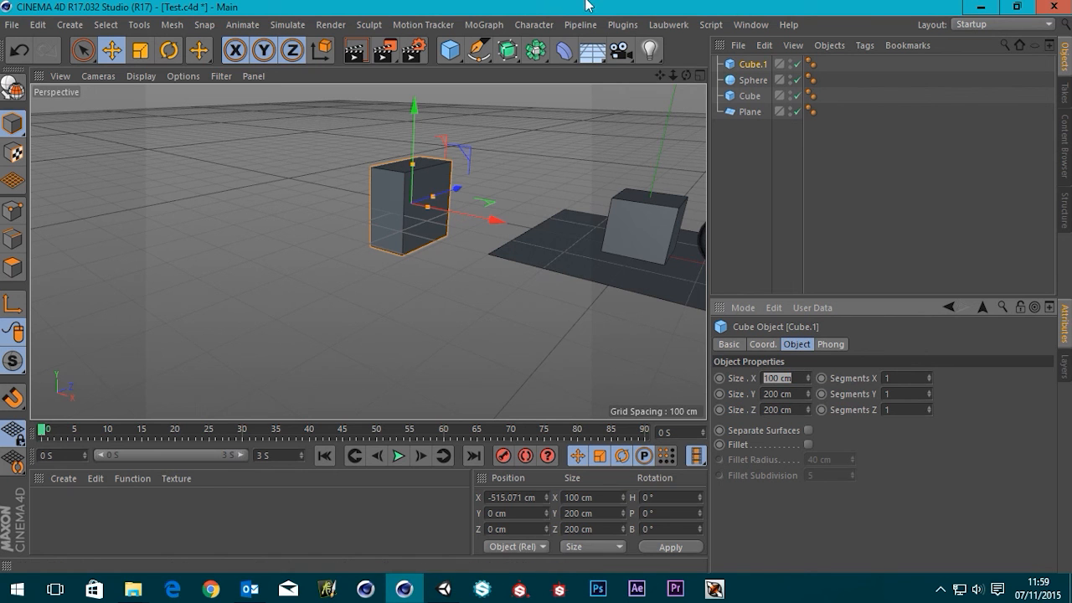
{"action": "middle_click_drag", "start_coordinate": [507, 308], "coordinate": [379, 358], "text": "alt"}
{"action": "left_click", "coordinate": [746, 64]}
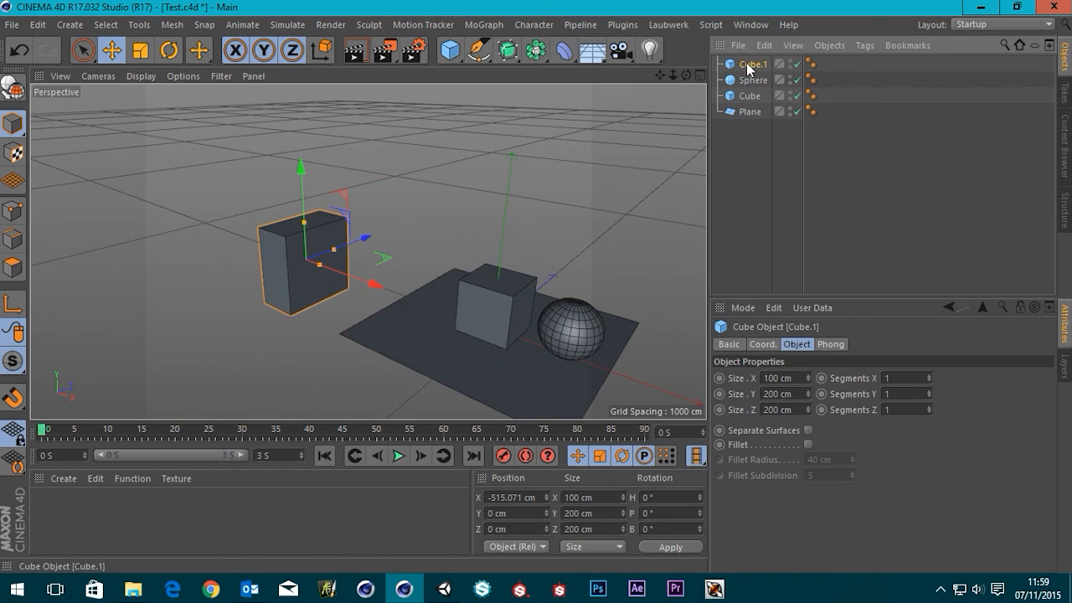
{"action": "key", "text": "Delete"}
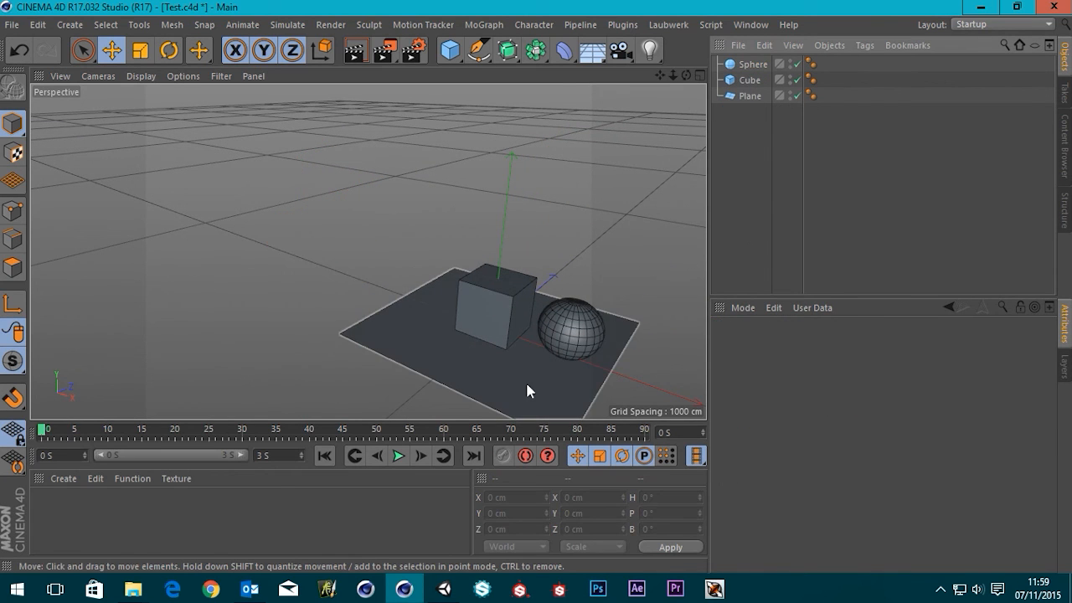
{"action": "scroll", "coordinate": [465, 318], "scroll_direction": "up", "scroll_amount": 3}
{"action": "middle_click_drag", "start_coordinate": [466, 320], "coordinate": [403, 296], "text": "alt"}
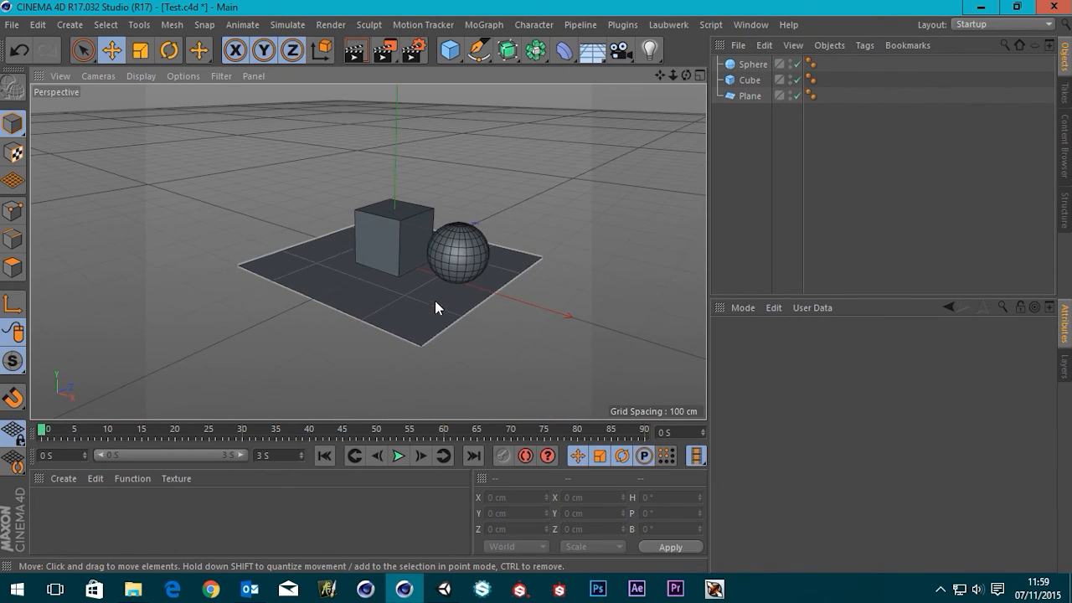
{"action": "scroll", "coordinate": [433, 298], "scroll_direction": "up", "scroll_amount": 5}
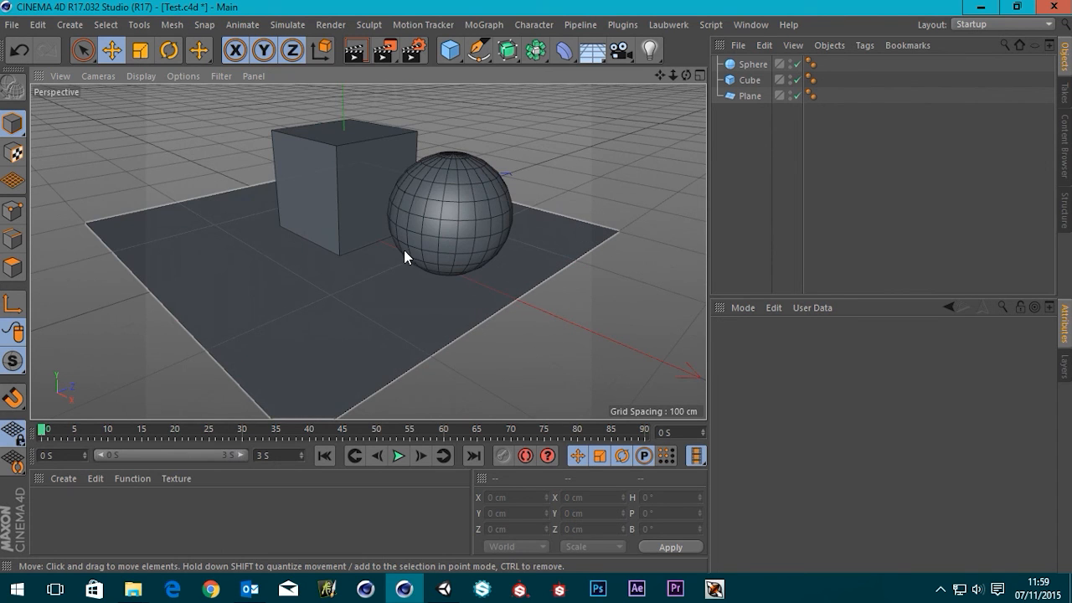
{"action": "middle_click_drag", "start_coordinate": [369, 249], "coordinate": [413, 285], "text": "alt"}
{"action": "scroll", "coordinate": [426, 287], "scroll_direction": "down", "scroll_amount": 5}
{"action": "mouse_move", "coordinate": [404, 331]}
{"action": "left_mouse_down", "text": "alt"}
{"action": "mouse_move", "coordinate": [422, 307]}
{"action": "mouse_move", "coordinate": [416, 319]}
{"action": "left_mouse_up", "text": "alt"}
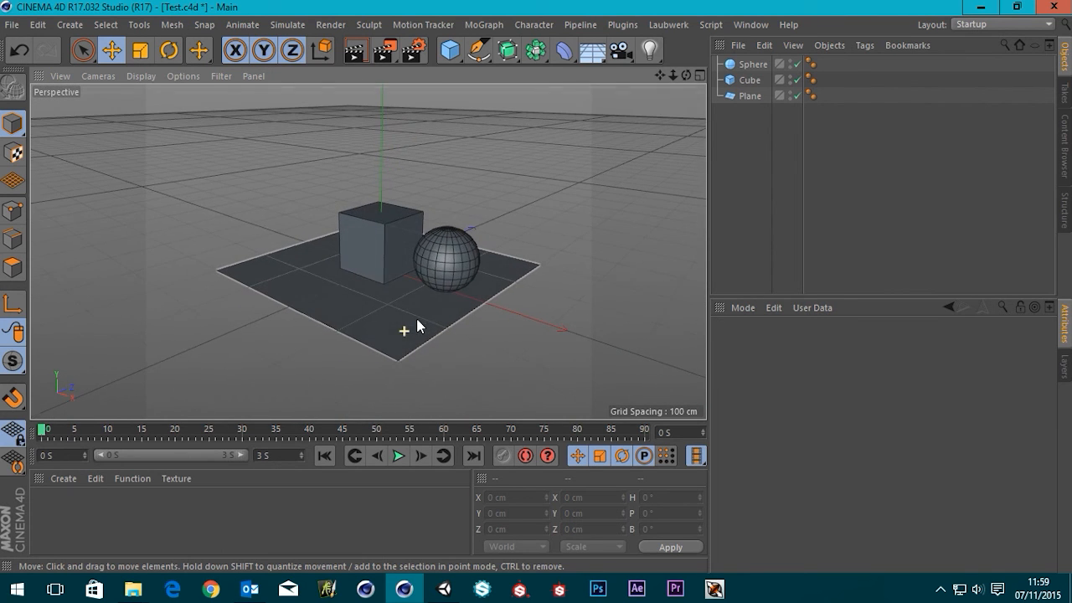
{"action": "scroll", "coordinate": [425, 319], "scroll_direction": "up", "scroll_amount": 3}
{"action": "middle_click_drag", "start_coordinate": [428, 318], "coordinate": [439, 315], "text": "alt"}
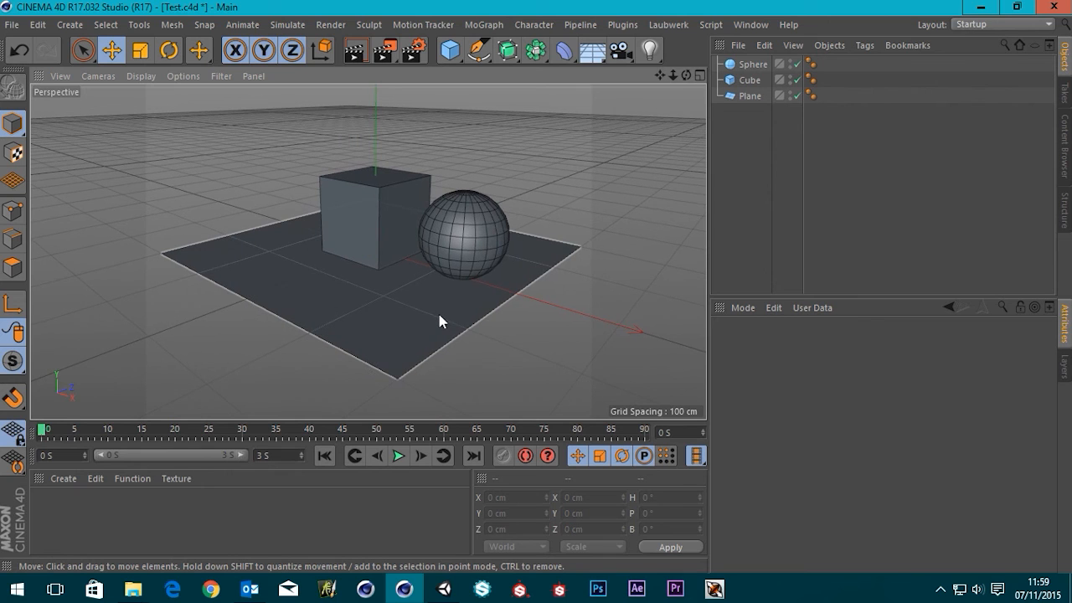
{"action": "mouse_move", "coordinate": [434, 296]}
{"action": "left_mouse_down", "text": "alt"}
{"action": "mouse_move", "coordinate": [431, 319]}
{"action": "mouse_move", "coordinate": [443, 307]}
{"action": "left_mouse_up", "text": "alt"}
{"action": "middle_click_drag", "start_coordinate": [443, 306], "coordinate": [448, 291], "text": "alt"}
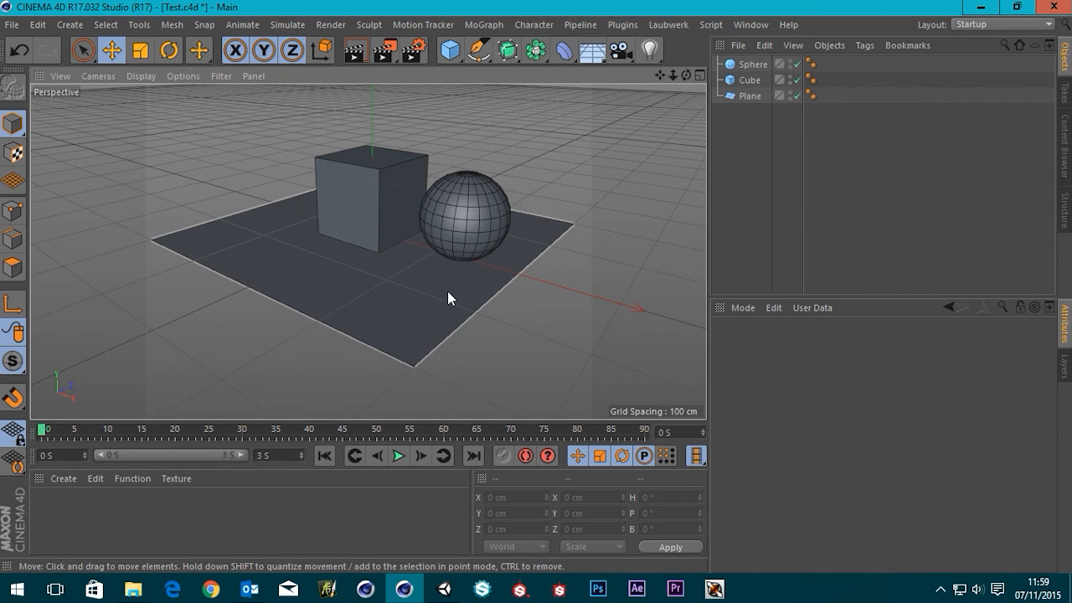
{"action": "scroll", "coordinate": [452, 289], "scroll_direction": "down", "scroll_amount": 4}
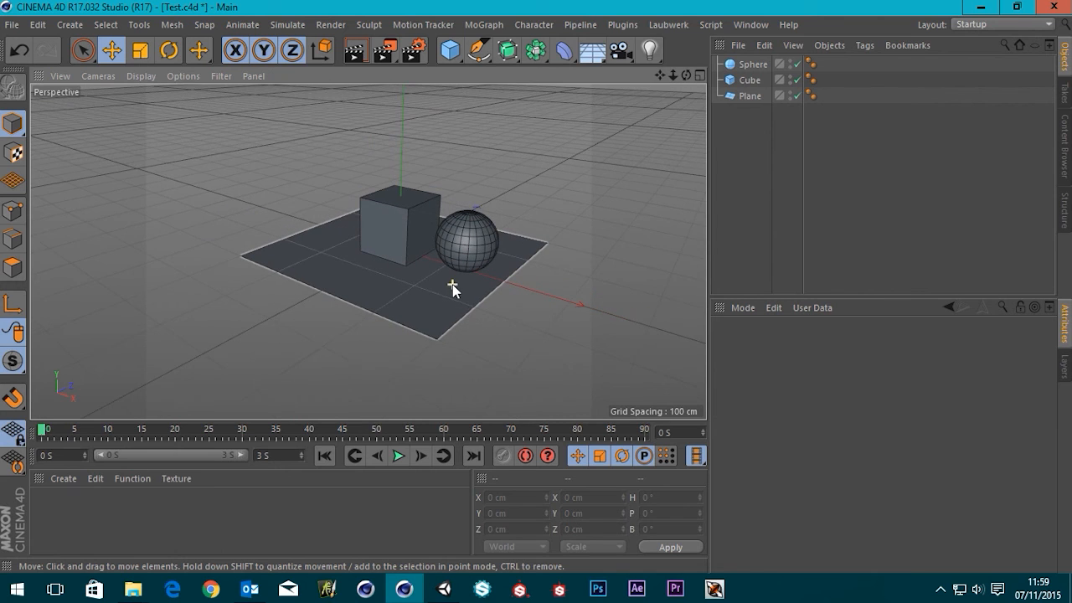
{"action": "middle_click_drag", "start_coordinate": [453, 285], "coordinate": [443, 298], "text": "alt"}
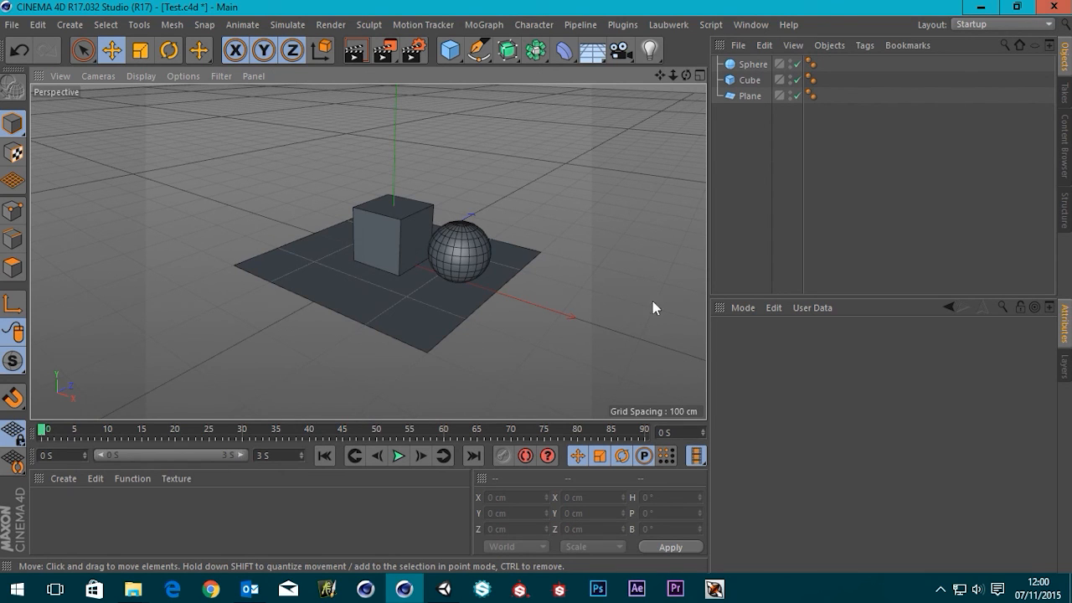
{"action": "scroll", "coordinate": [476, 300], "scroll_direction": "up", "scroll_amount": 5}
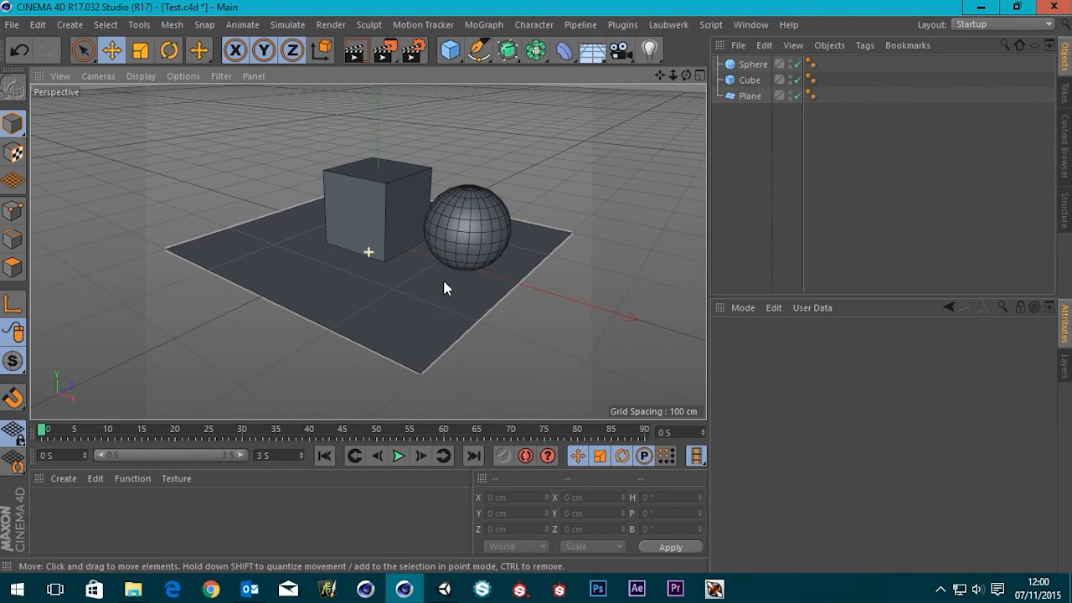
{"action": "left_click_drag", "start_coordinate": [389, 327], "coordinate": [385, 322], "text": "alt"}
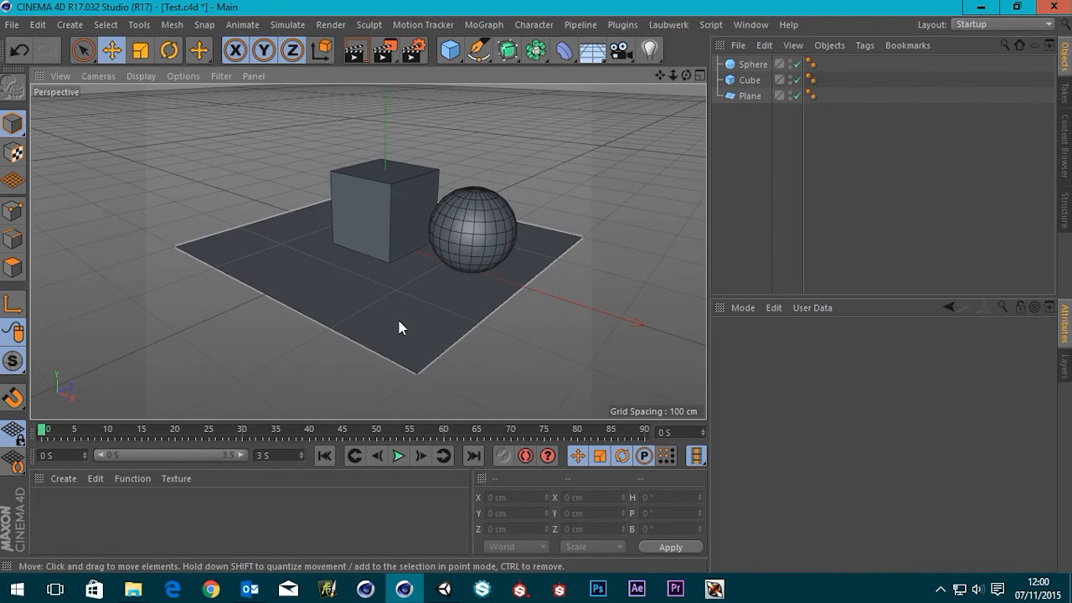
{"action": "middle_click_drag", "start_coordinate": [449, 304], "coordinate": [430, 314], "text": "alt"}
{"action": "mouse_move", "coordinate": [430, 320]}
{"action": "left_mouse_down", "text": "alt"}
{"action": "mouse_move", "coordinate": [461, 305]}
{"action": "mouse_move", "coordinate": [452, 317]}
{"action": "mouse_move", "coordinate": [388, 294]}
{"action": "mouse_move", "coordinate": [419, 304]}
{"action": "left_mouse_up", "text": "alt"}
{"action": "scroll", "coordinate": [452, 317], "scroll_direction": "down", "scroll_amount": 3}
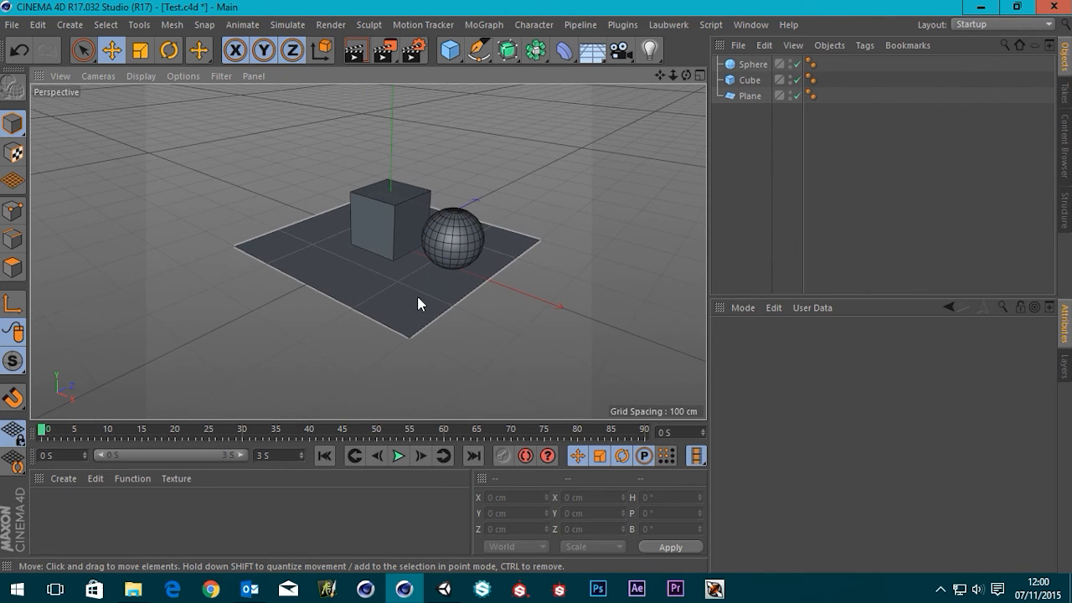
{"action": "left_click", "coordinate": [462, 314]}
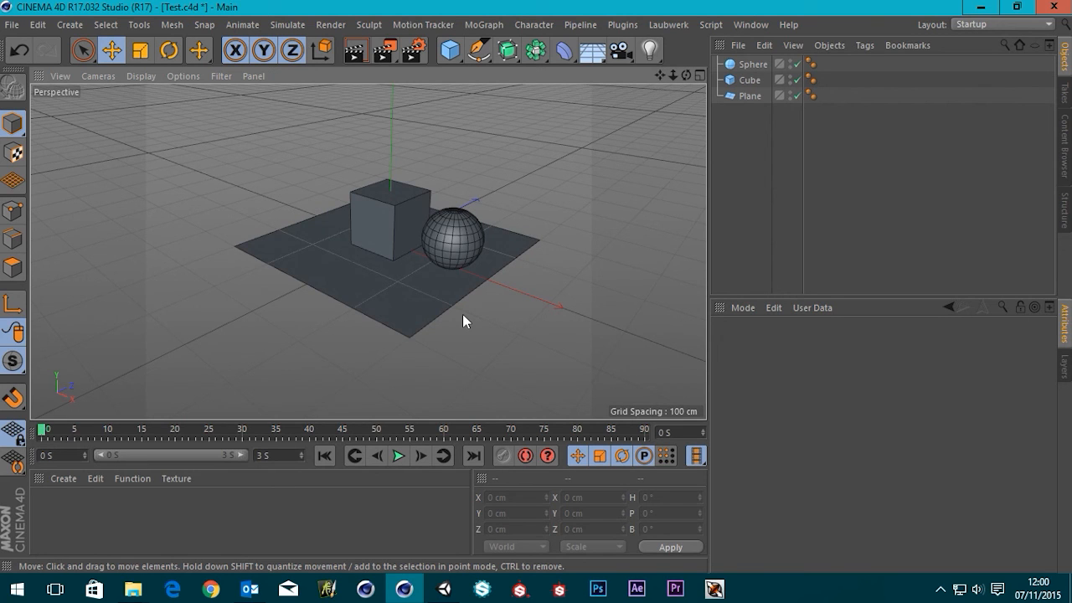
{"action": "left_click", "coordinate": [442, 312]}
{"action": "scroll", "coordinate": [439, 312], "scroll_direction": "up", "scroll_amount": 2}
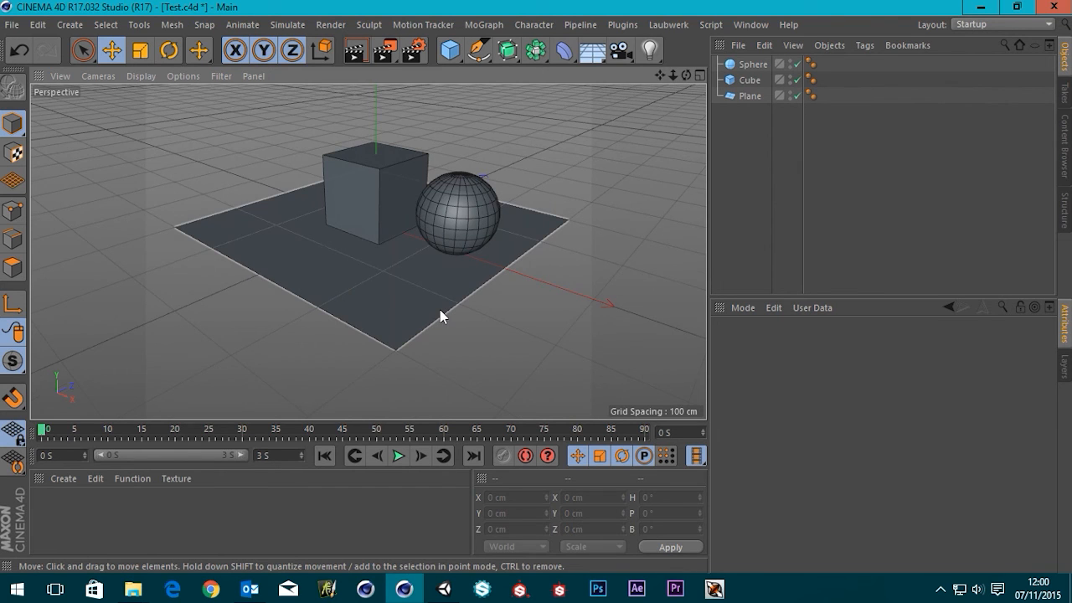
{"action": "scroll", "coordinate": [441, 311], "scroll_direction": "down", "scroll_amount": 2}
{"action": "left_click_drag", "start_coordinate": [410, 304], "coordinate": [400, 275], "text": "alt"}
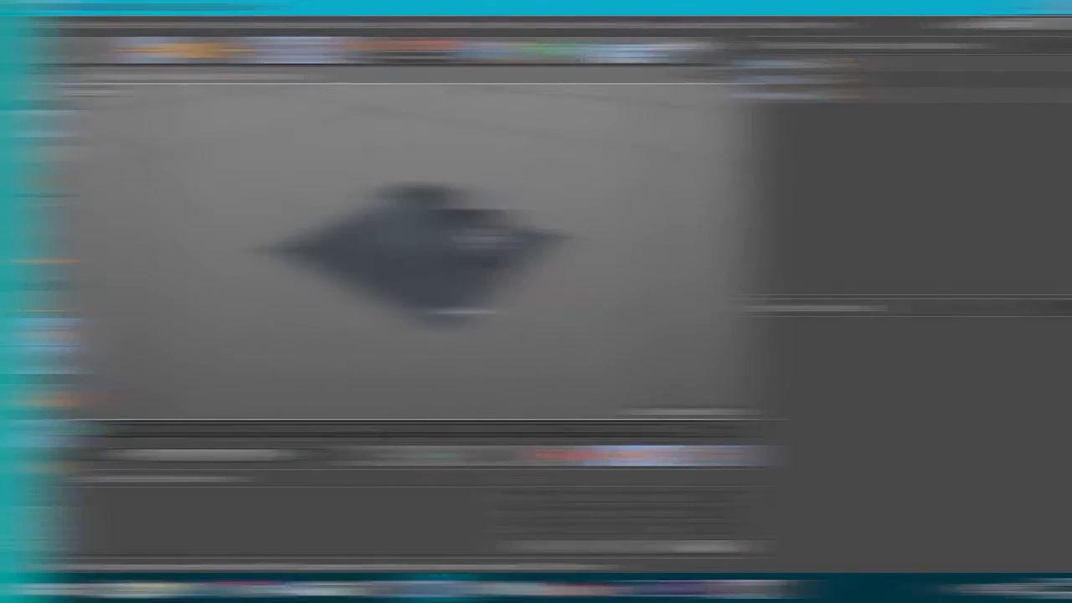